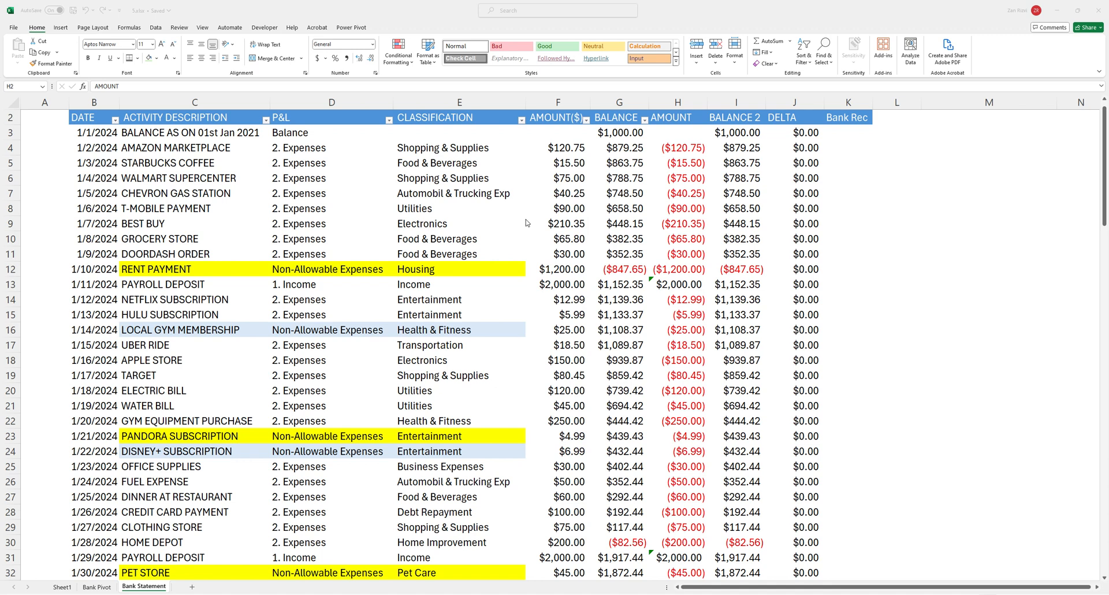
Select the date, activity description, amount and balance columns together and look through the bank statement's transactions
click(94, 102)
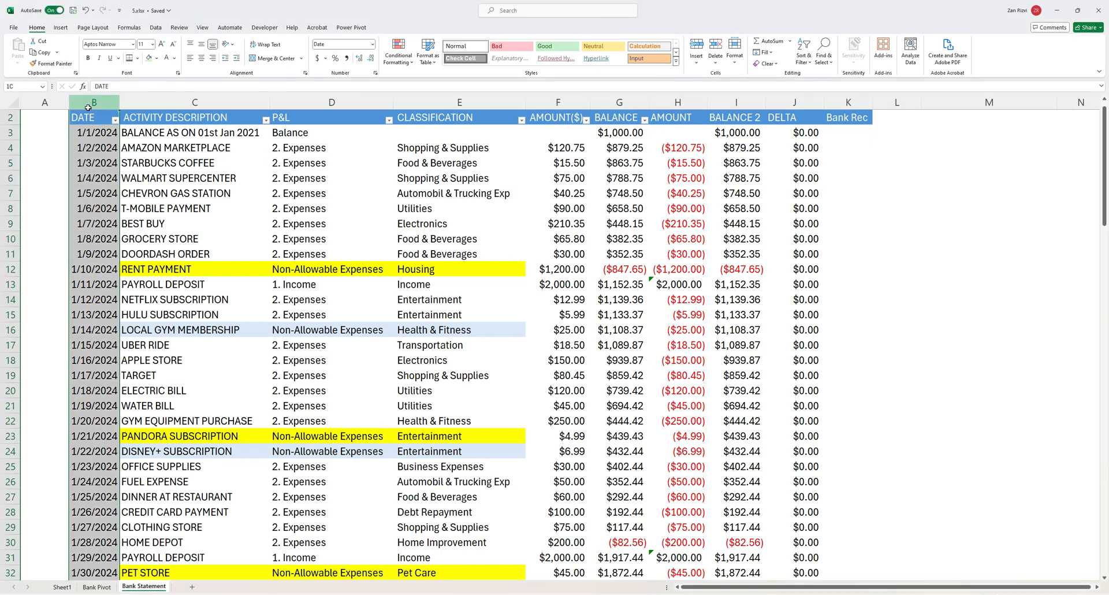
drag(88, 107, 609, 132)
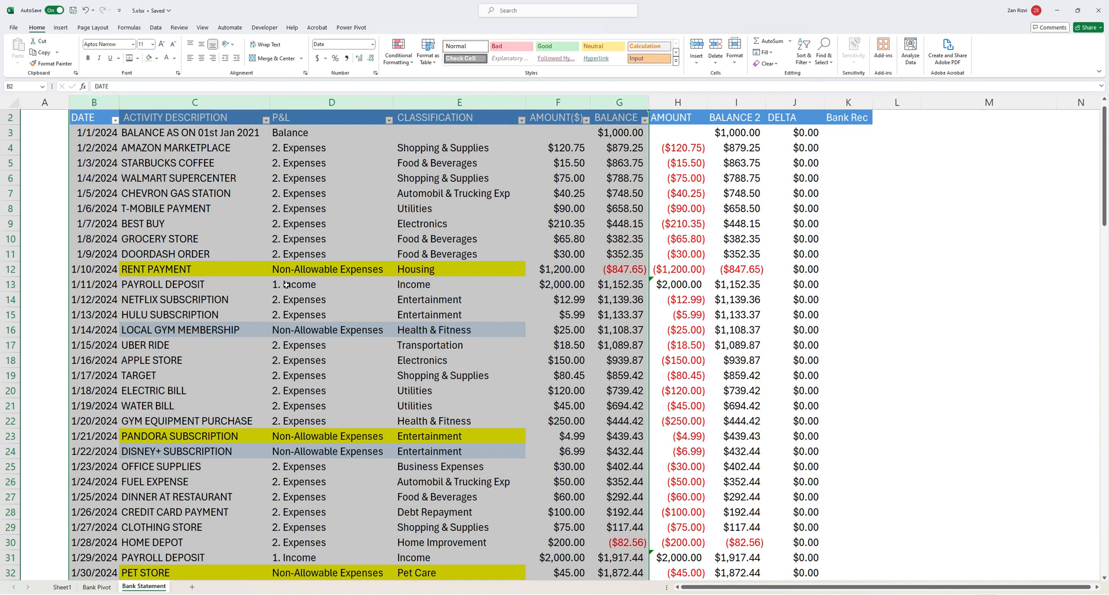
drag(94, 102, 195, 103)
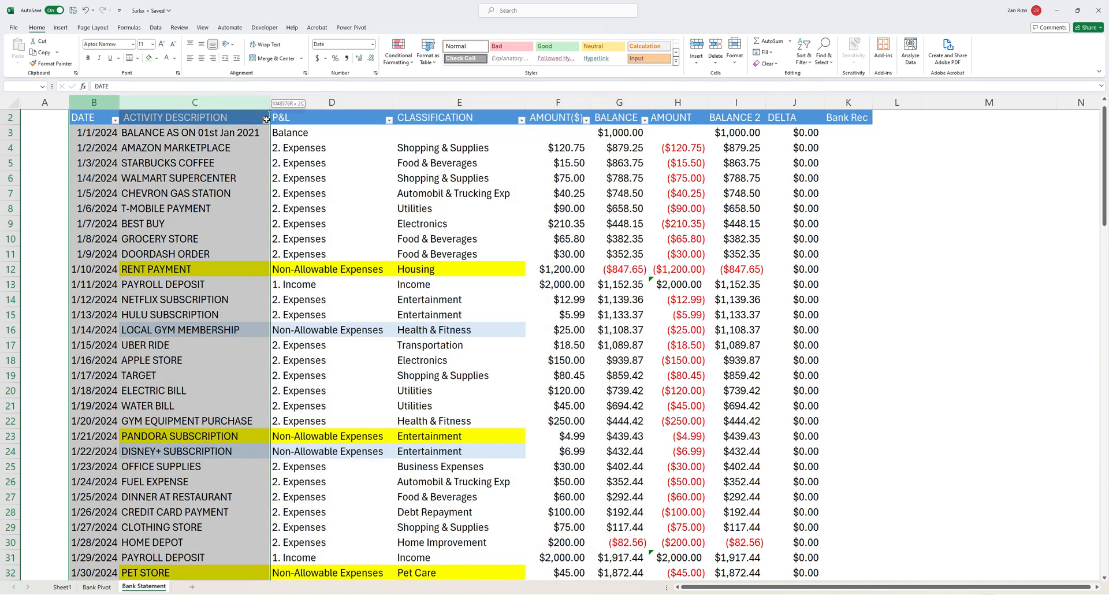
ctrl+click(569, 102)
ctrl+click(619, 102)
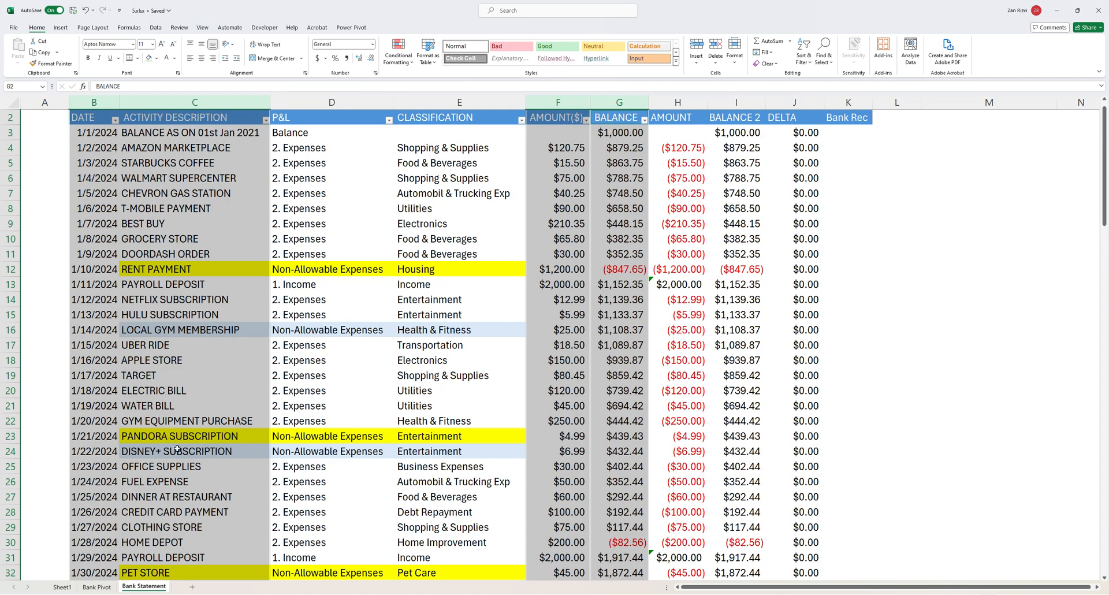
scroll(176, 450, down, 11)
scroll(176, 453, down, 6)
scroll(176, 450, up, 17)
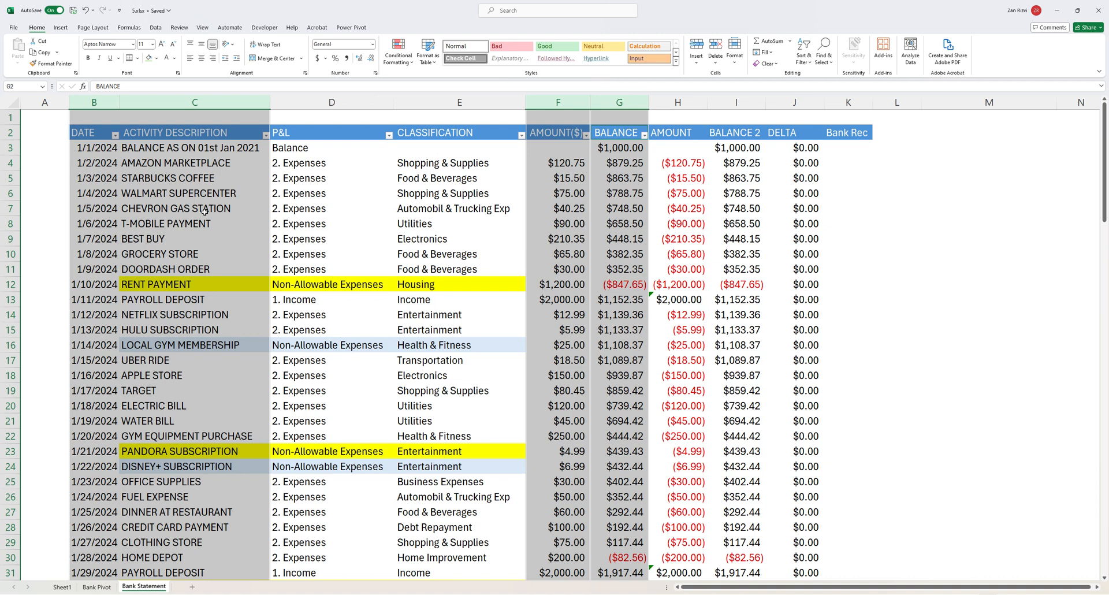
Examine the P&L and classification entries of the early January transactions, including the highlighted January rent payment
click(440, 164)
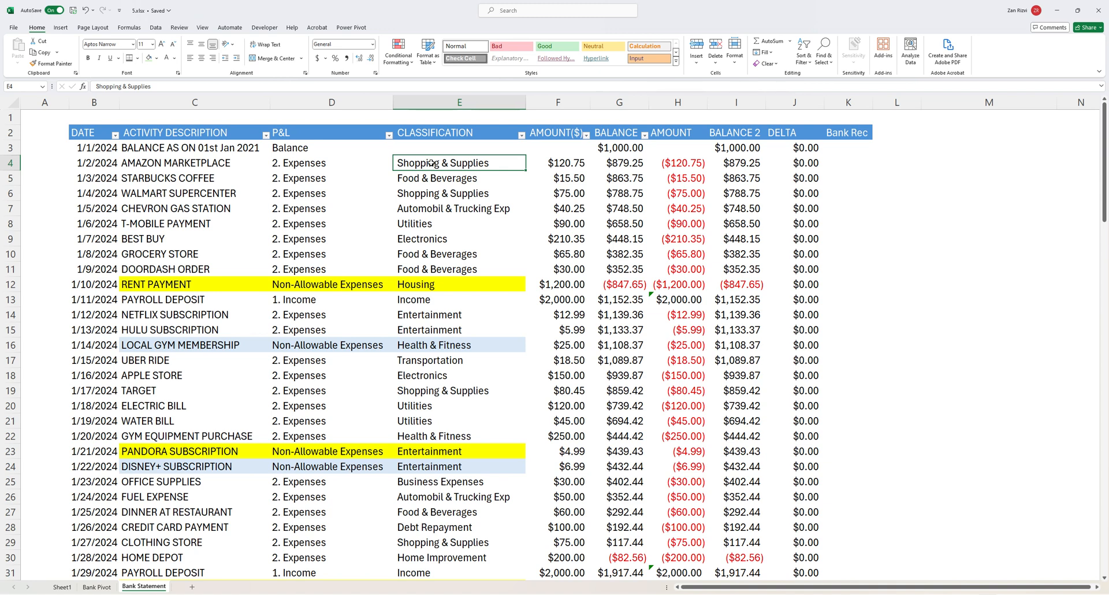
click(572, 162)
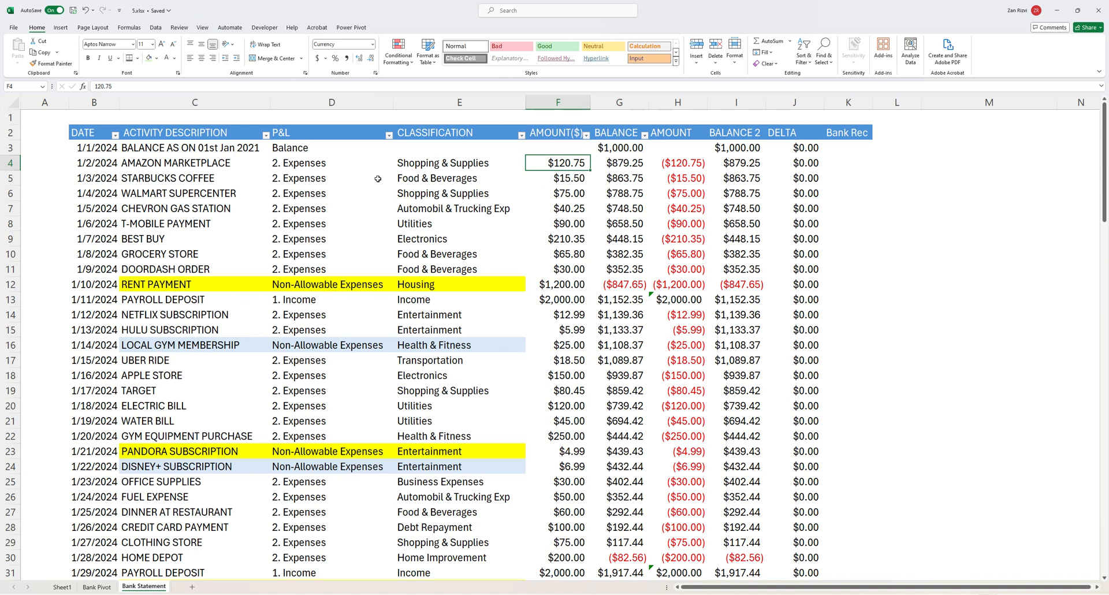
drag(147, 207, 430, 265)
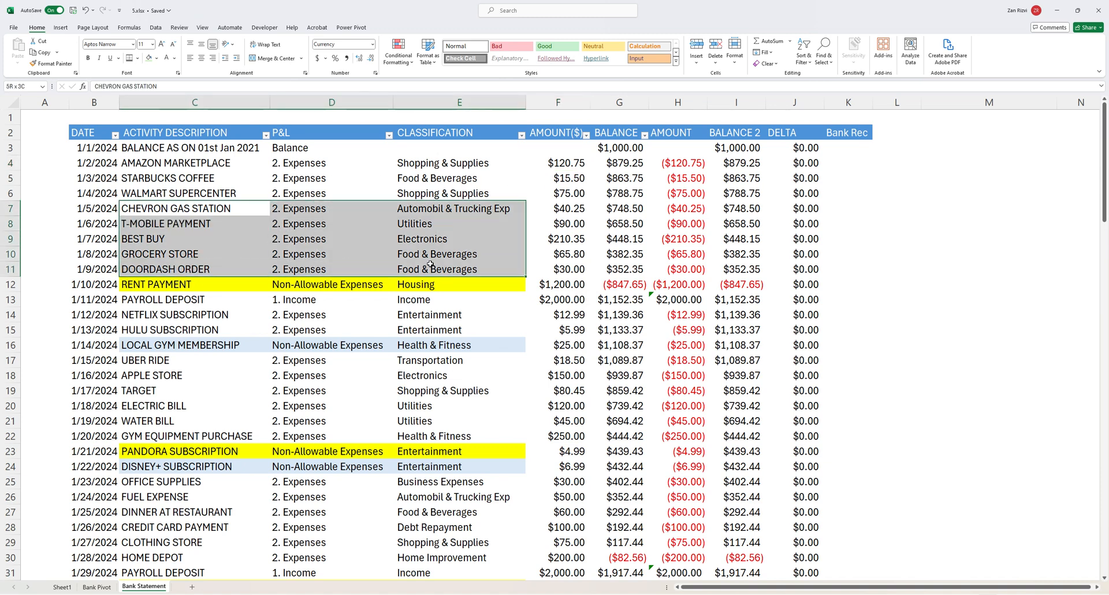
click(354, 219)
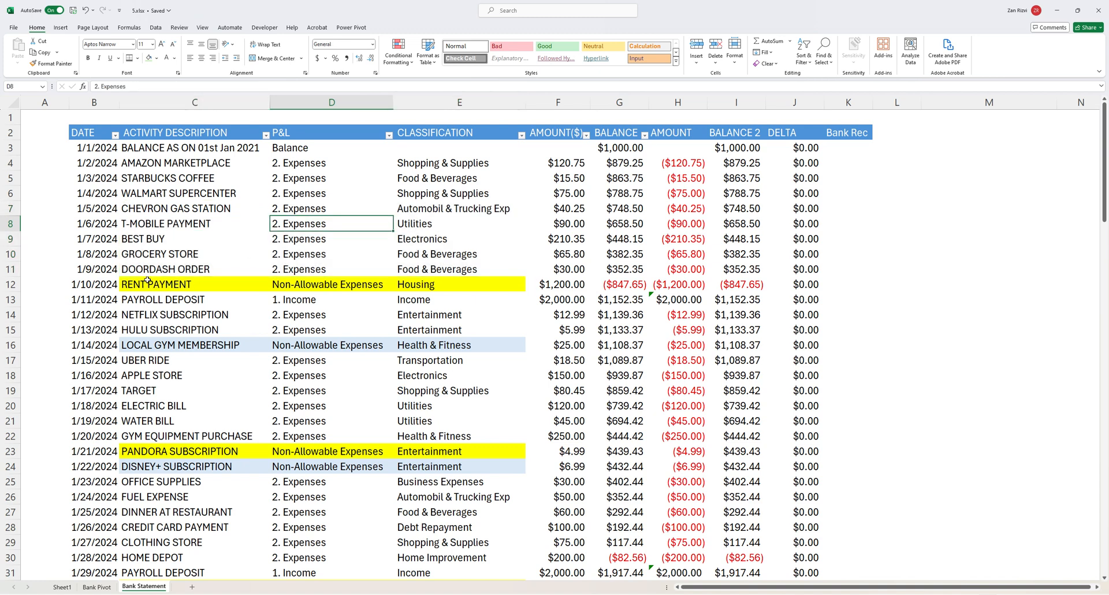
drag(148, 280, 427, 280)
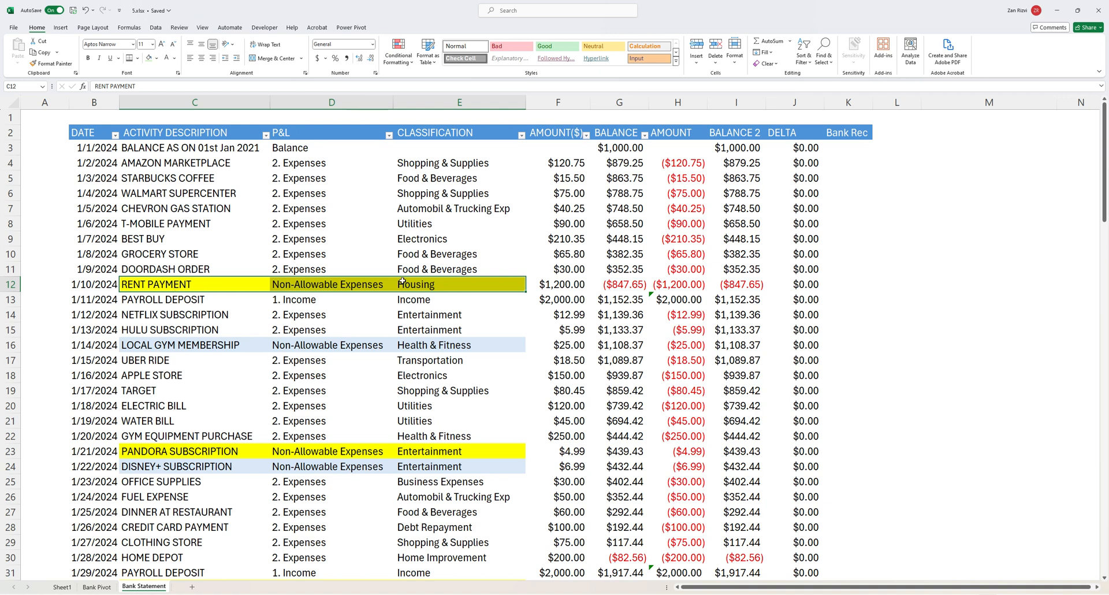
drag(199, 285, 557, 282)
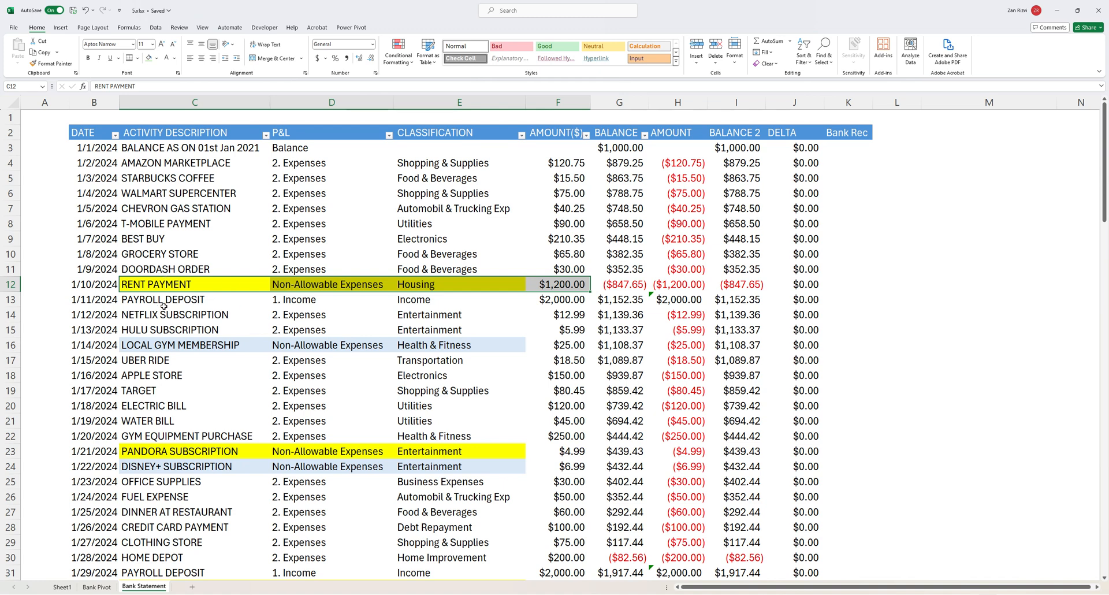
Review the highlighted non-allowable January expenses: local gym membership, Pandora subscription, Disney+ subscription and pet store
scroll(183, 342, down, 2)
drag(173, 254, 511, 254)
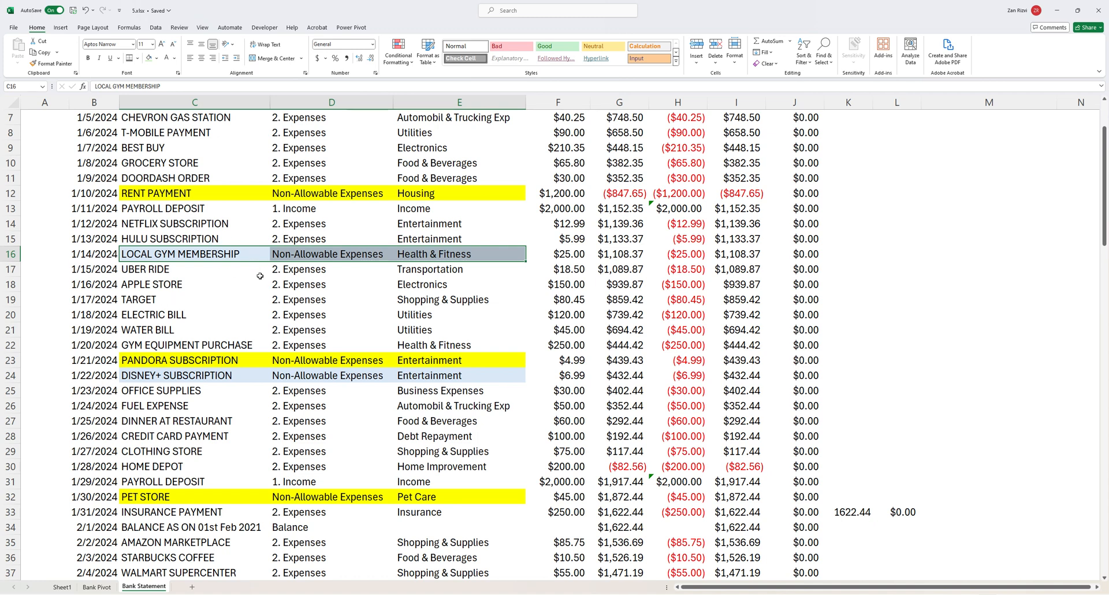
drag(180, 253, 413, 249)
drag(166, 359, 404, 362)
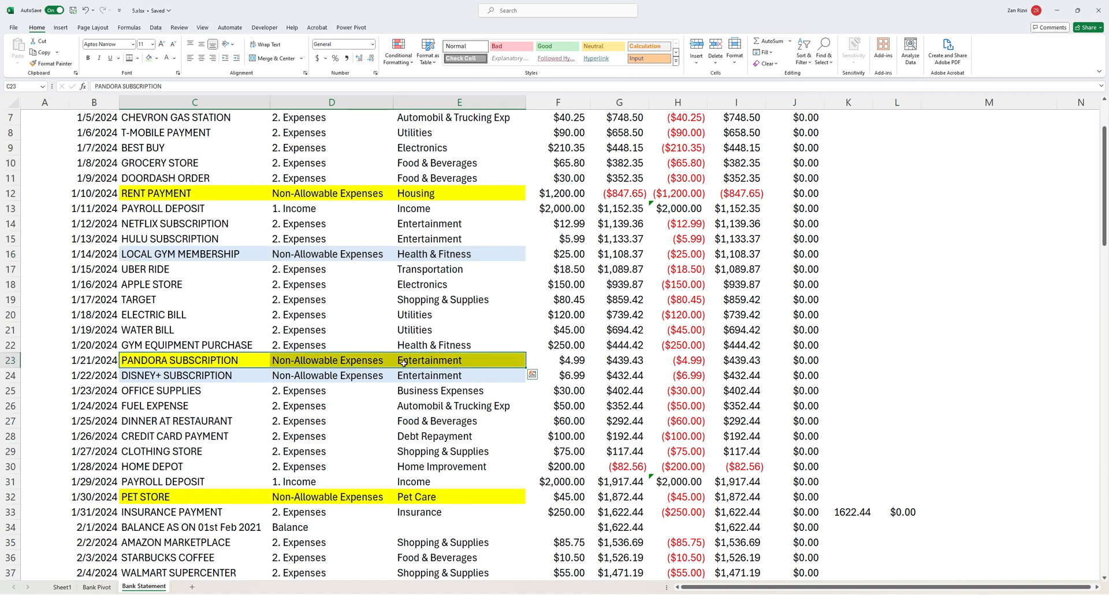
drag(164, 377, 420, 372)
drag(176, 362, 434, 373)
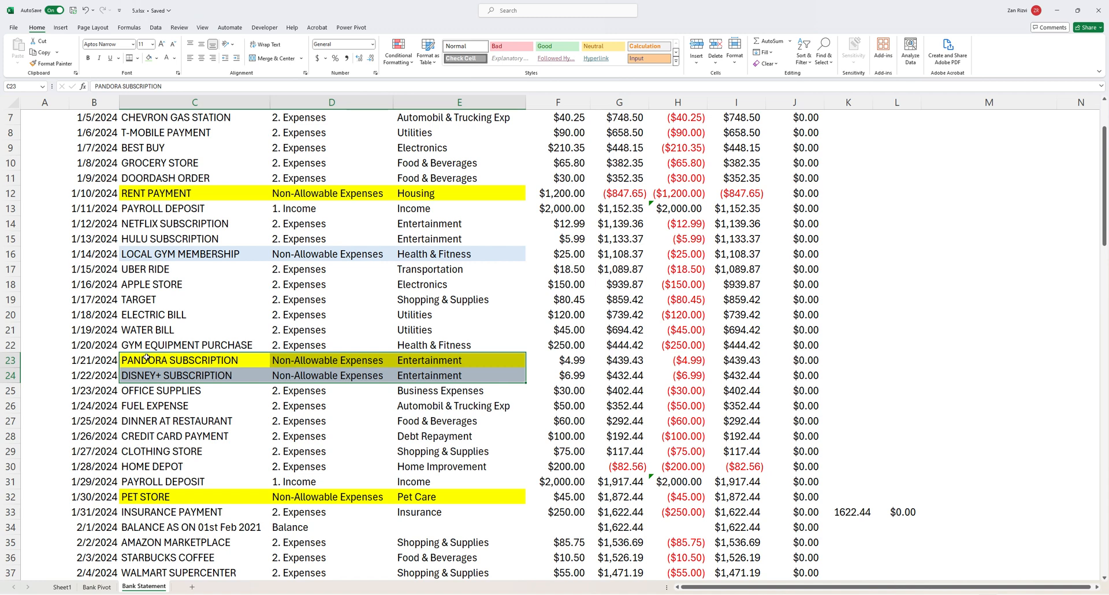
drag(148, 358, 444, 361)
click(199, 376)
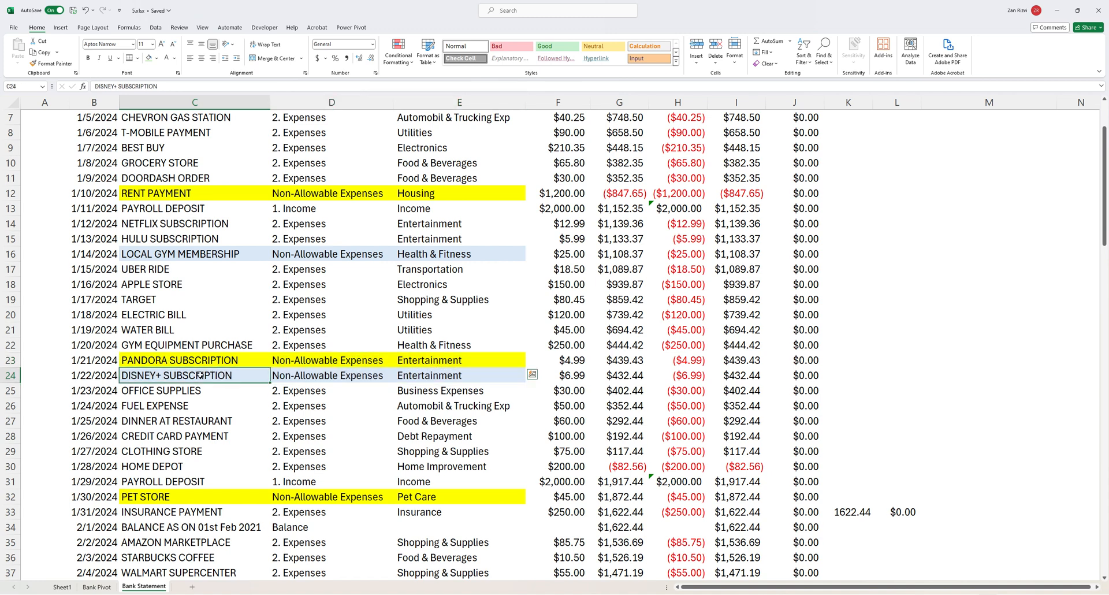
drag(200, 375, 456, 376)
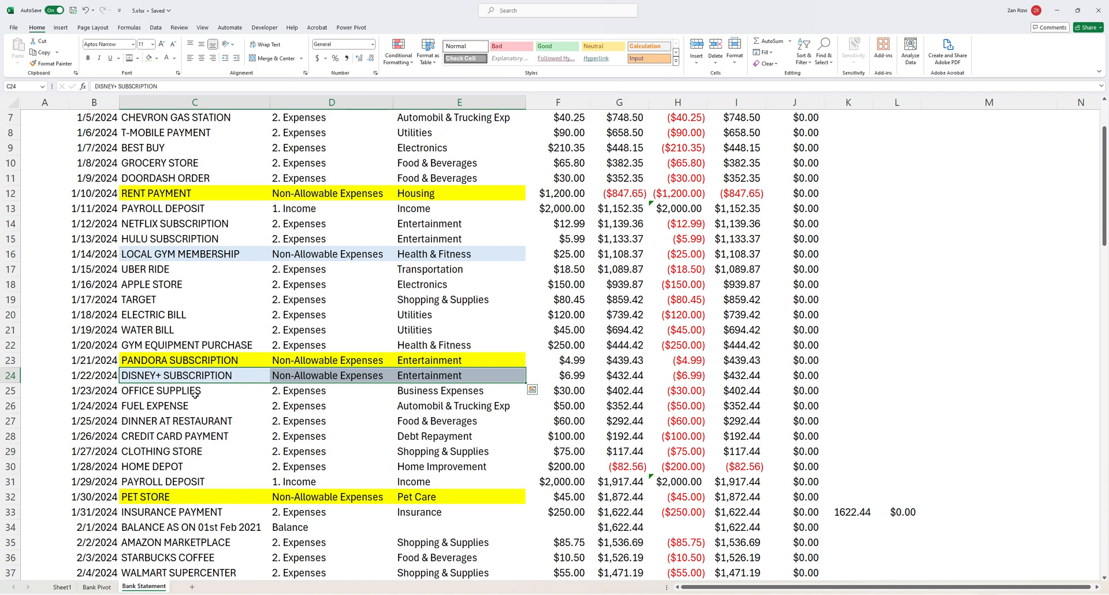
scroll(194, 394, down, 1)
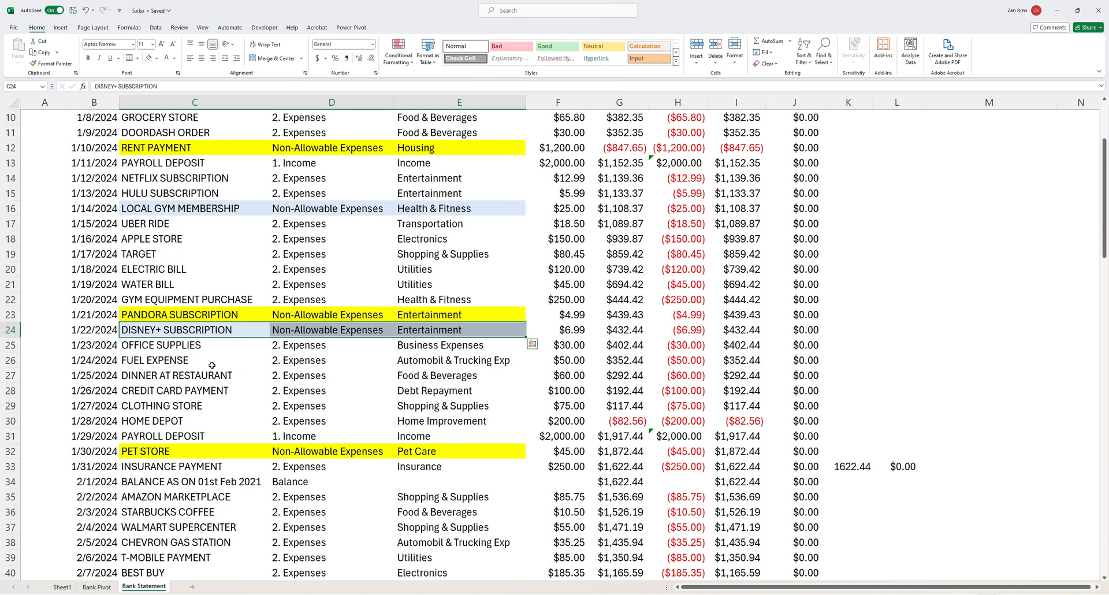
drag(173, 314, 451, 312)
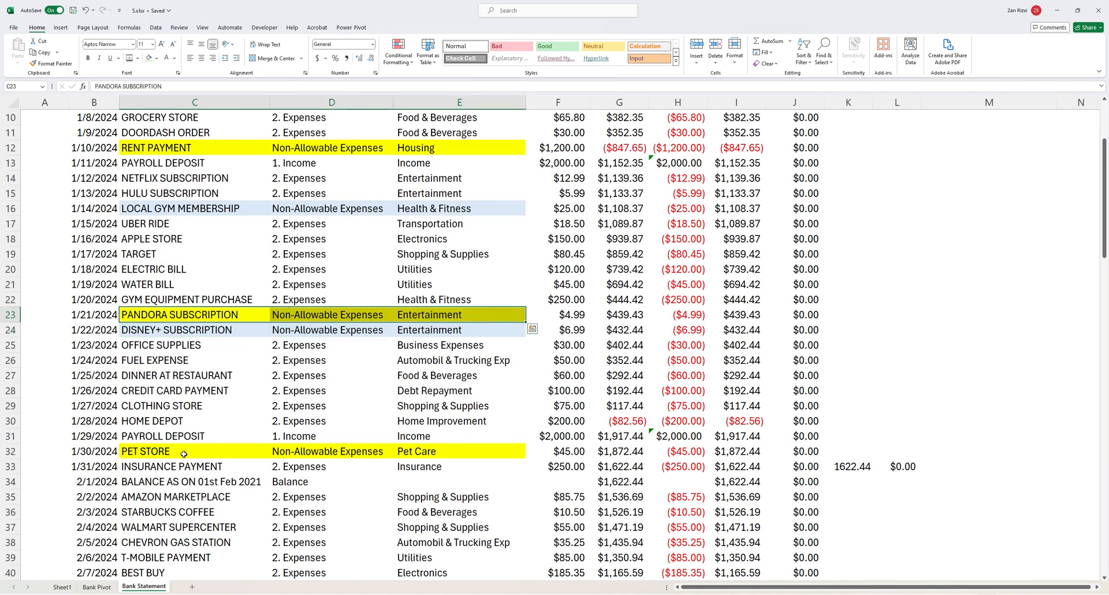
drag(153, 450, 420, 445)
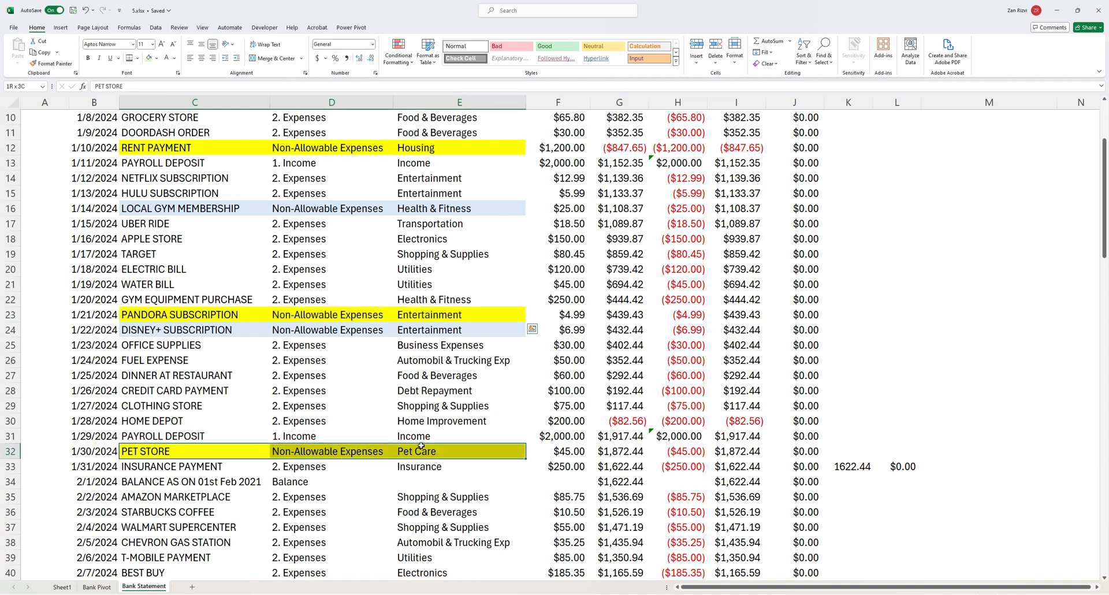
scroll(191, 419, down, 4)
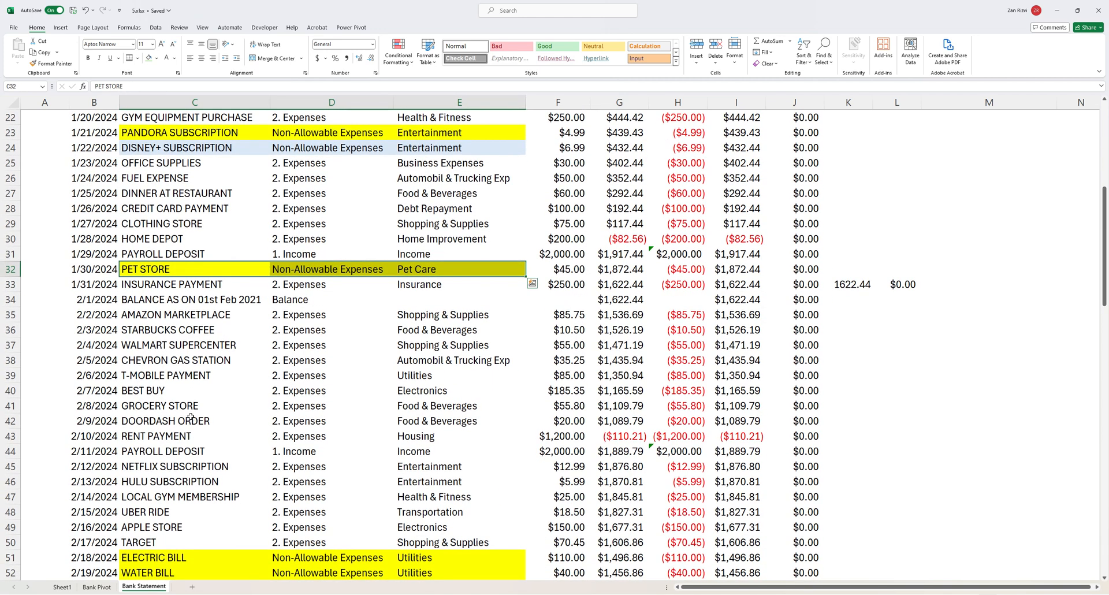
Examine the classification and amount of the February Starbucks Coffee transaction
drag(154, 329, 436, 327)
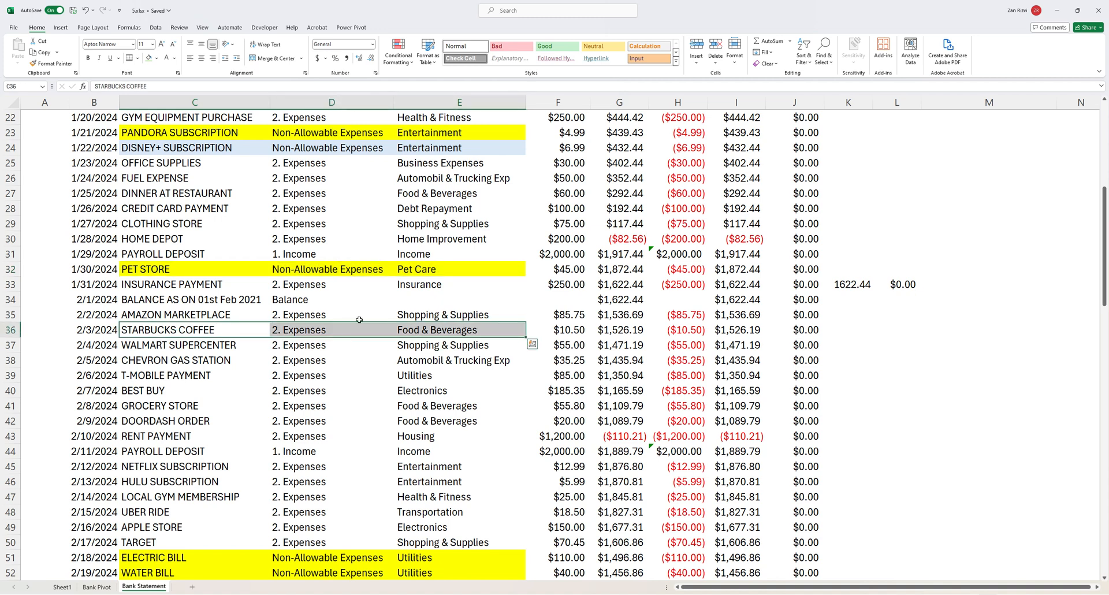
click(572, 327)
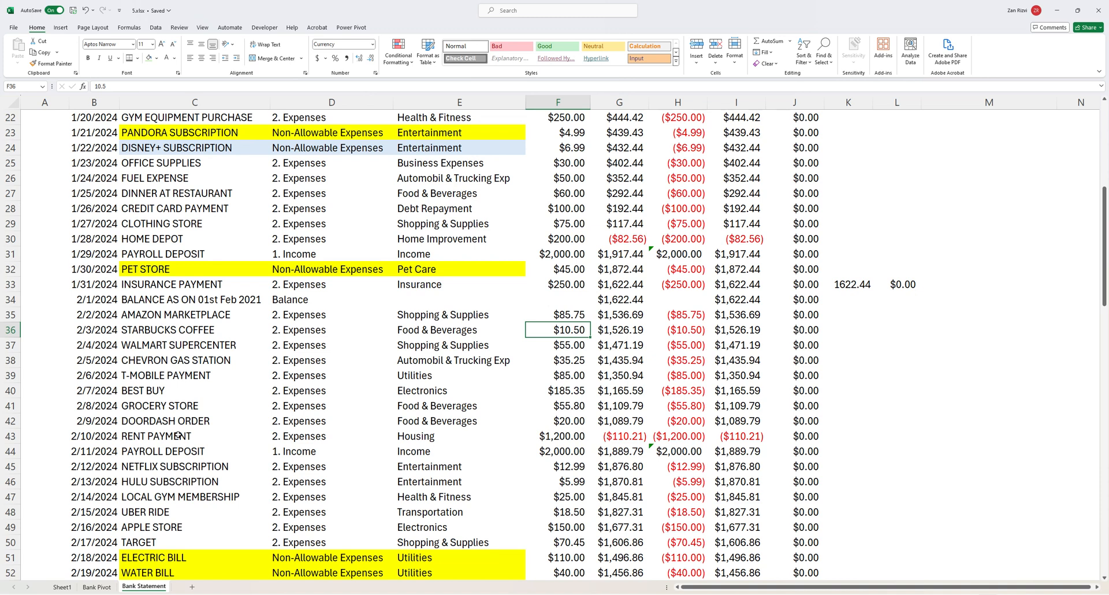
drag(179, 333, 559, 333)
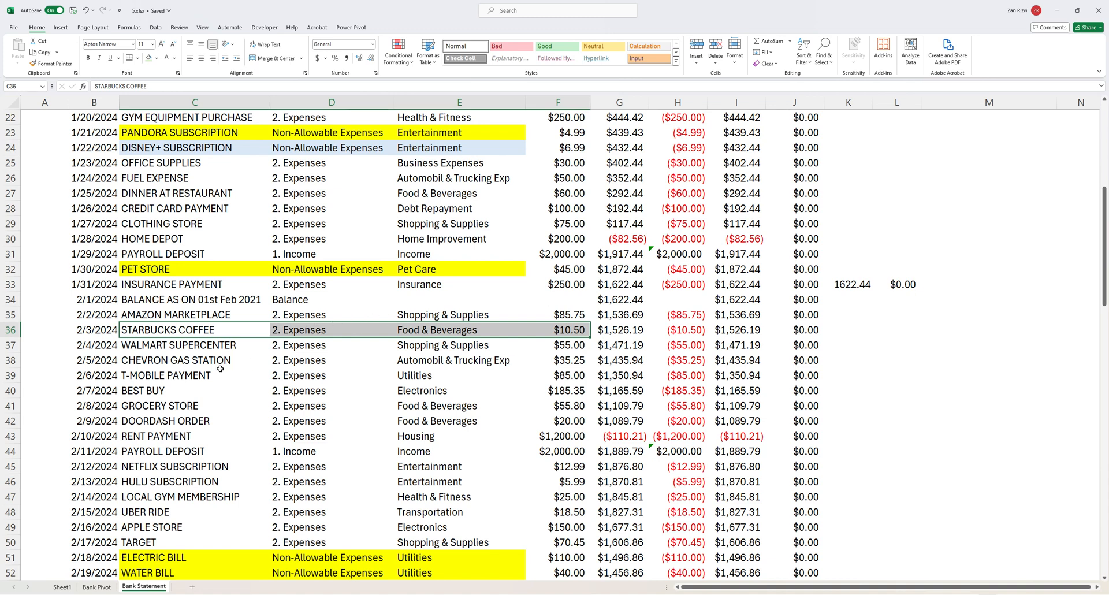
Review the highlighted February electric and water bills and compare them with the gym equipment purchase below
scroll(190, 368, down, 3)
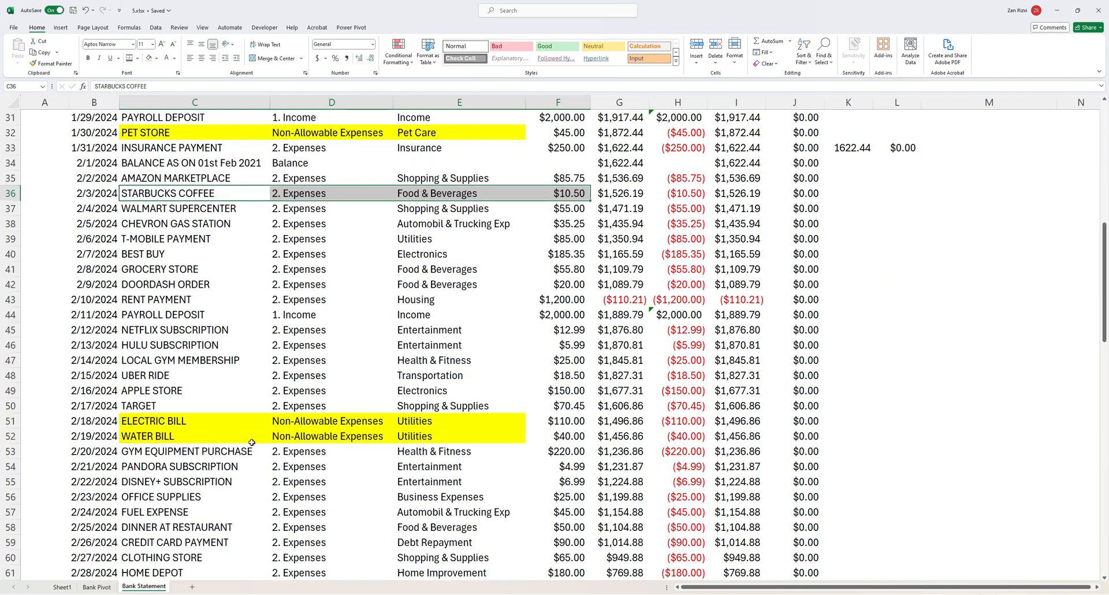
scroll(221, 425, down, 4)
click(164, 234)
drag(164, 233, 456, 254)
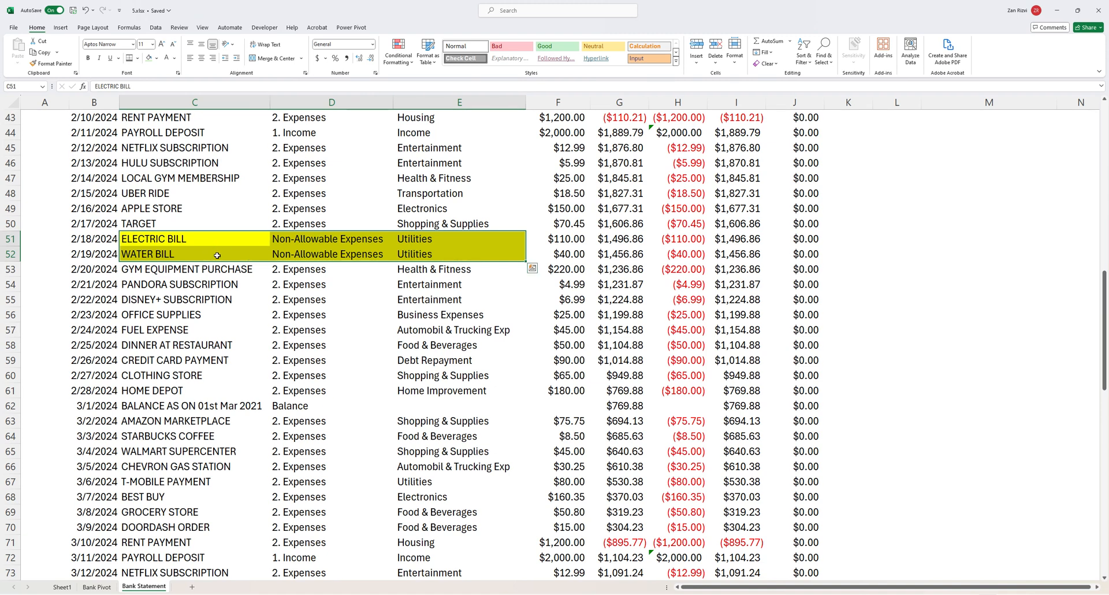
drag(165, 271, 421, 267)
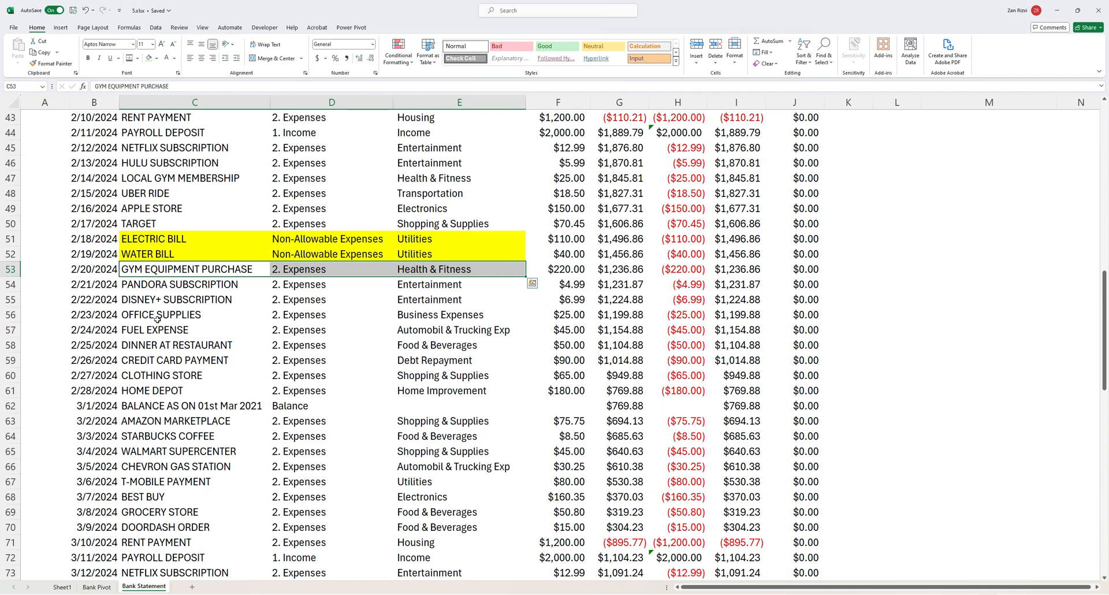
scroll(398, 302, down, 5)
scroll(399, 302, up, 5)
drag(306, 241, 305, 254)
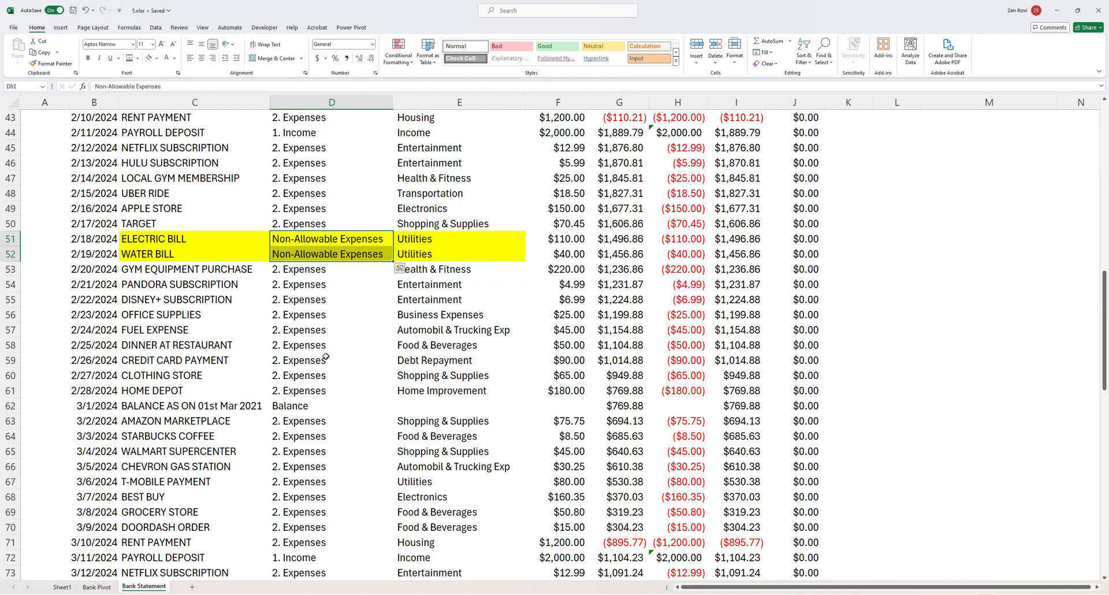
Fill the description, P&L and classification cells of the January electric and water bills with yellow
scroll(324, 364, up, 5)
scroll(325, 369, up, 9)
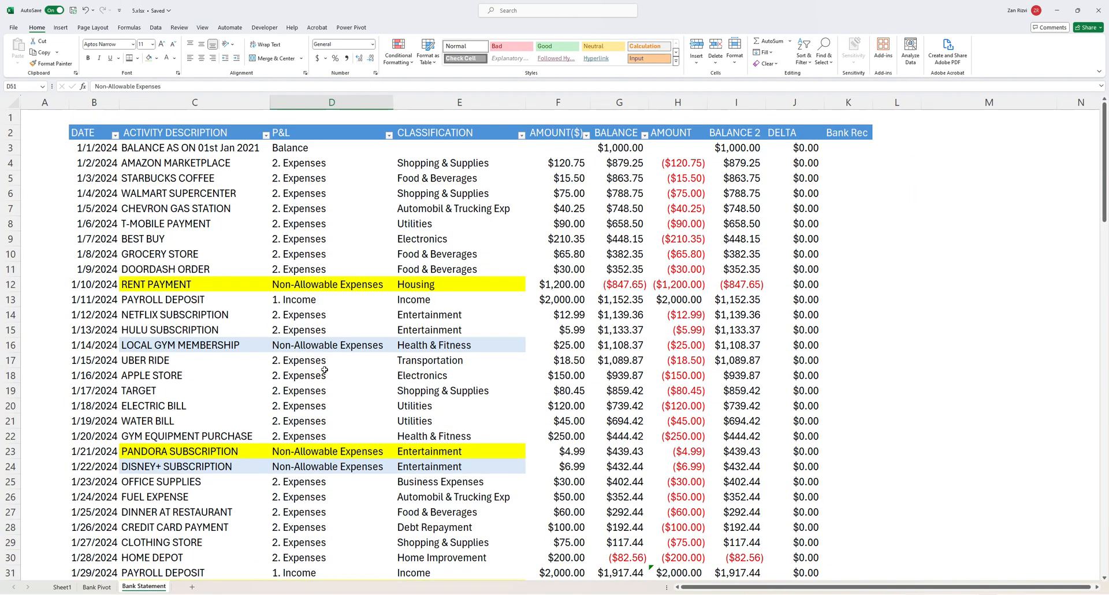
scroll(324, 373, down, 1)
scroll(270, 546, up, 1)
drag(141, 409, 404, 416)
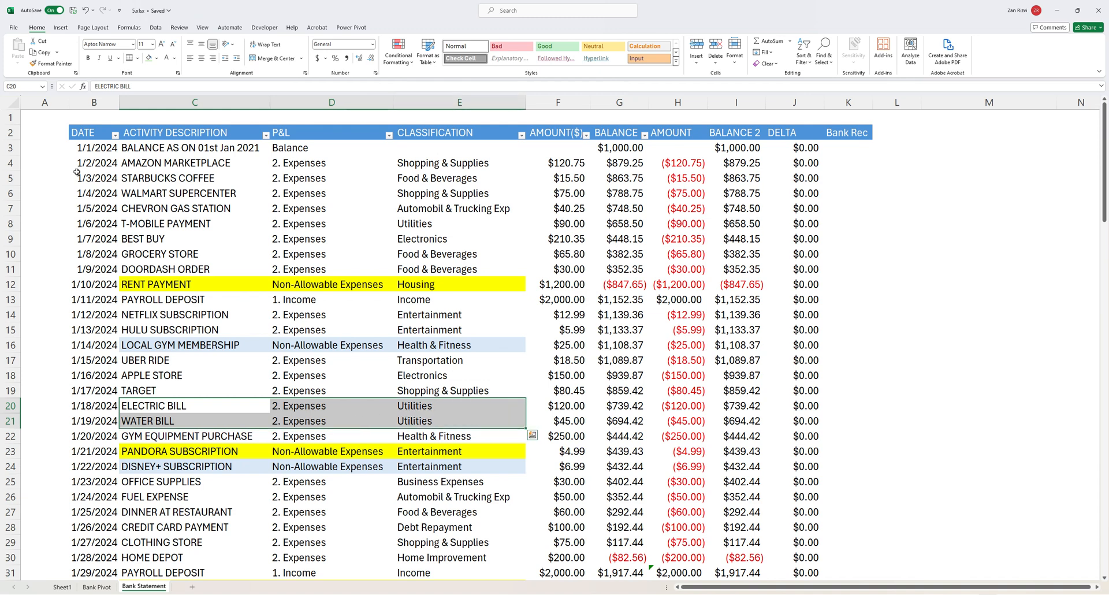
click(156, 57)
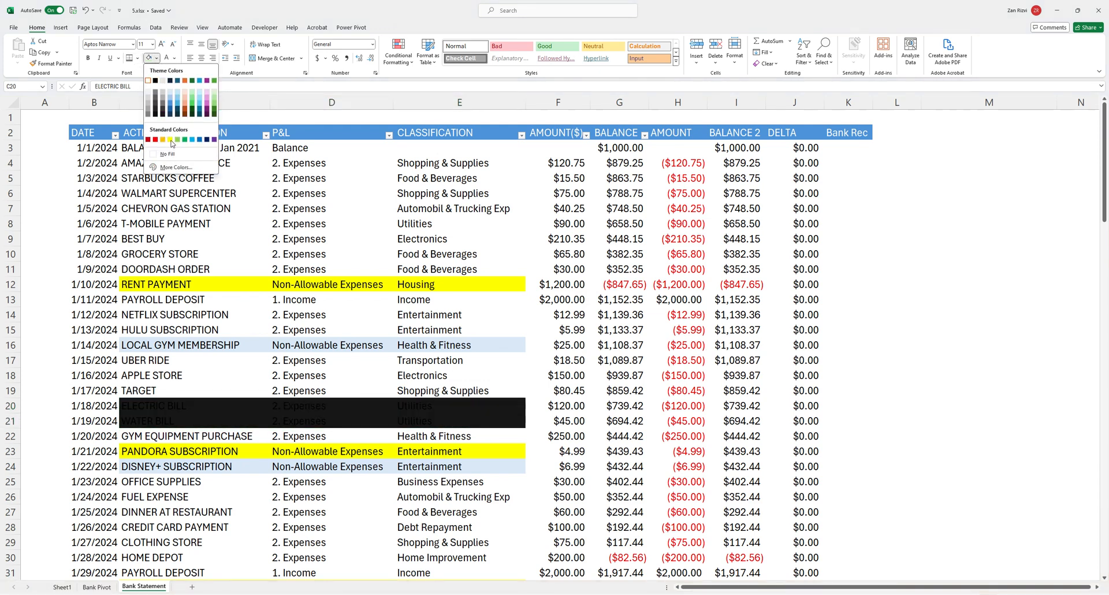
click(170, 140)
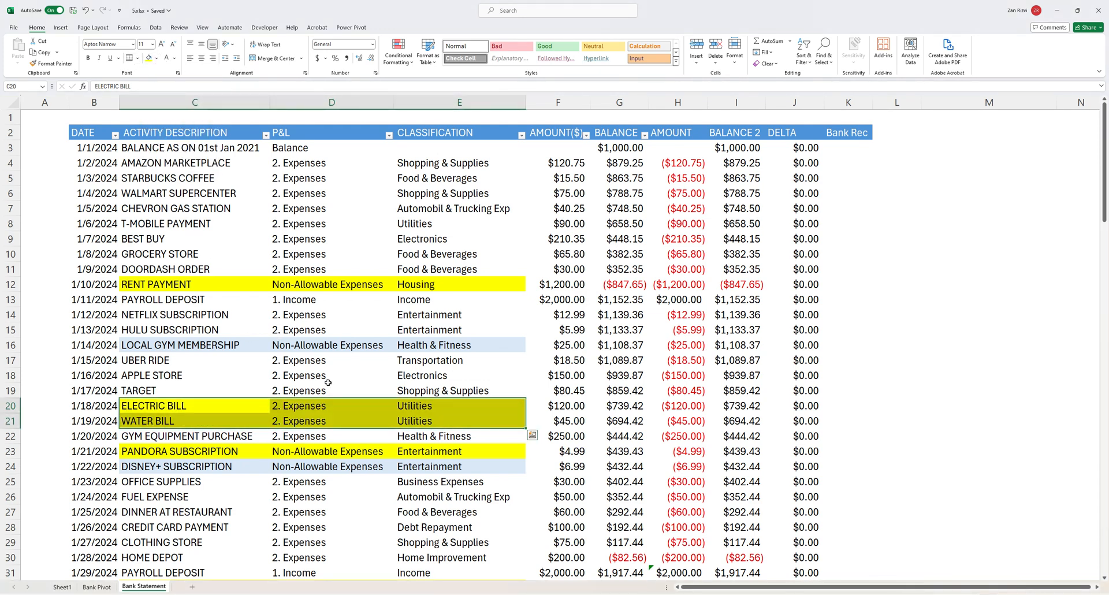
click(327, 383)
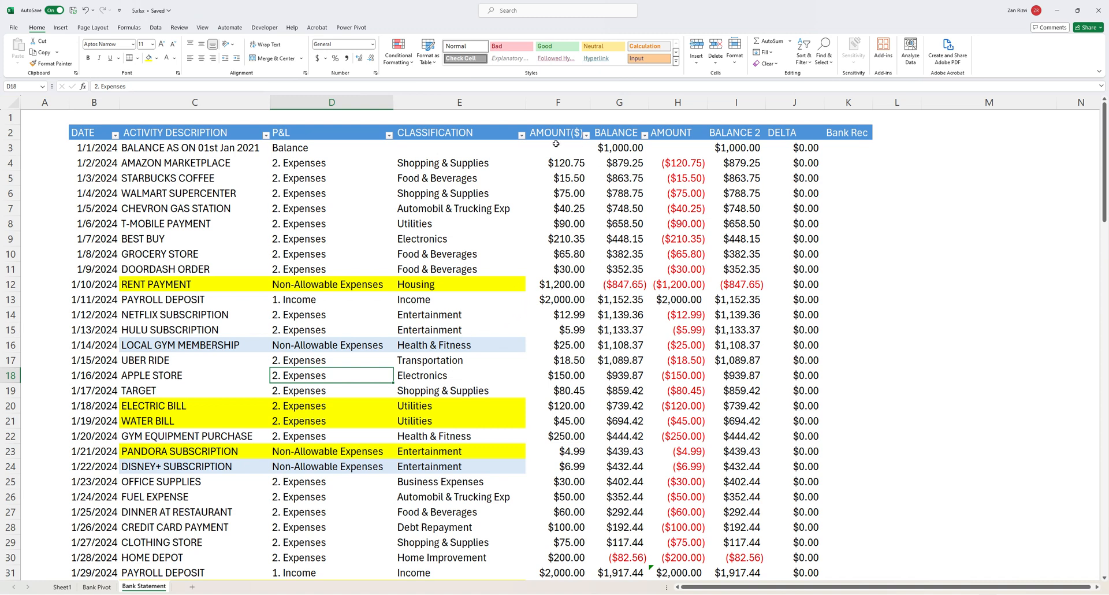
Inspect the balance column and the second amount column, then check the formula in cell H4
click(619, 103)
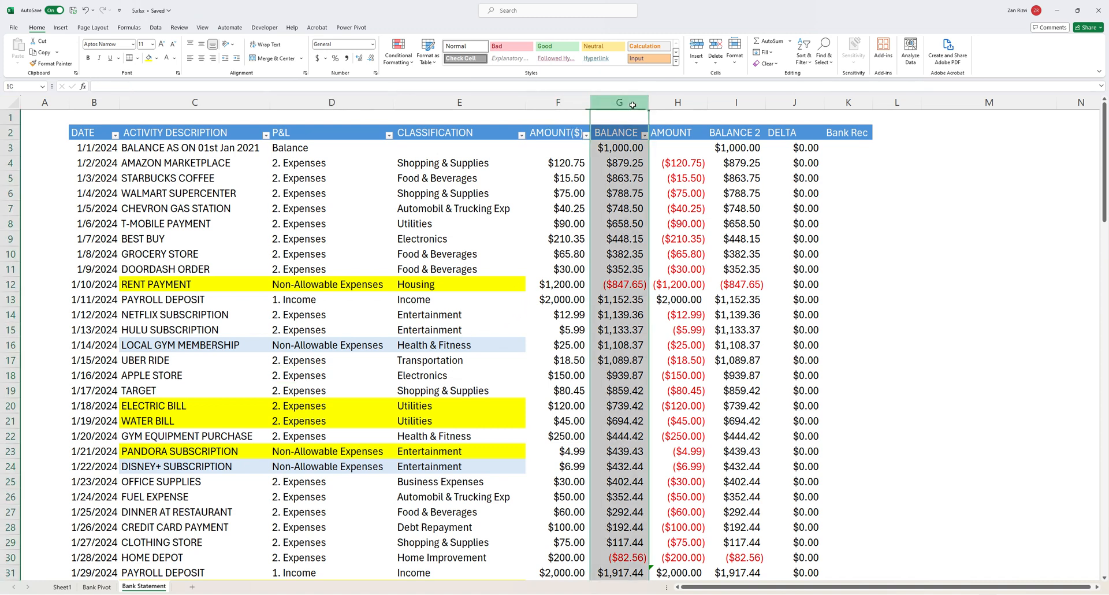
click(684, 102)
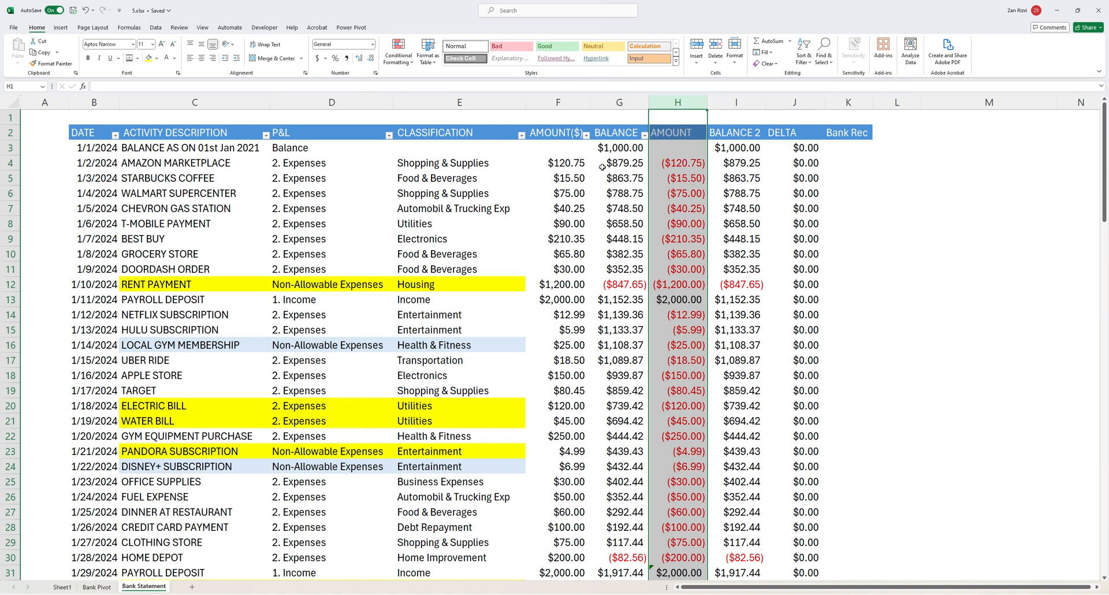
click(679, 163)
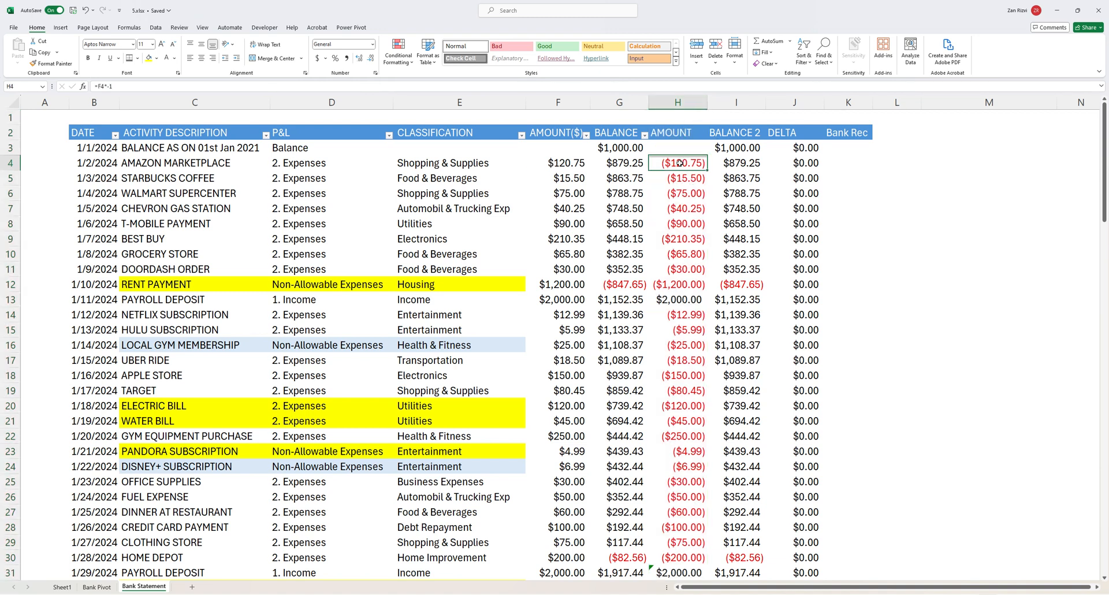
Check the amount formulas in H13 and H4, then inspect the BALANCE 2, DELTA and Bank Rec columns
click(682, 301)
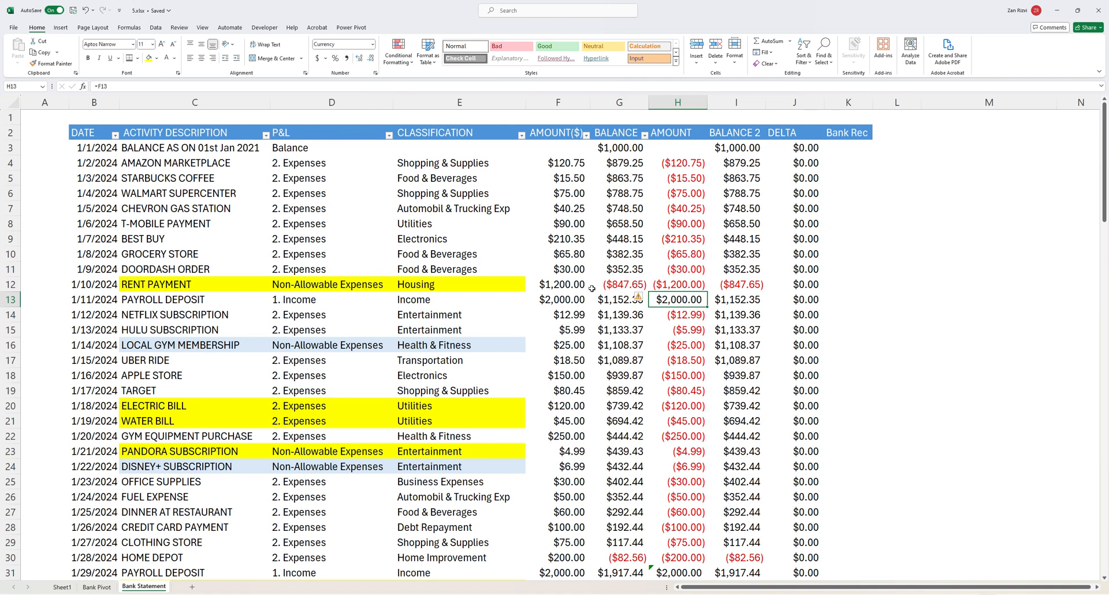
click(671, 164)
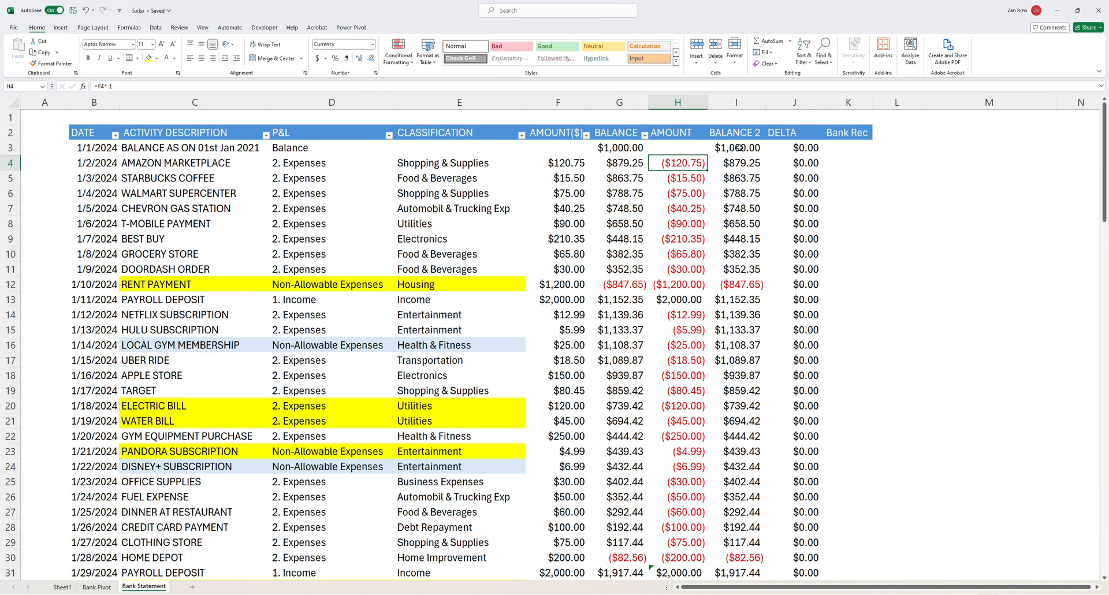
drag(739, 148, 749, 376)
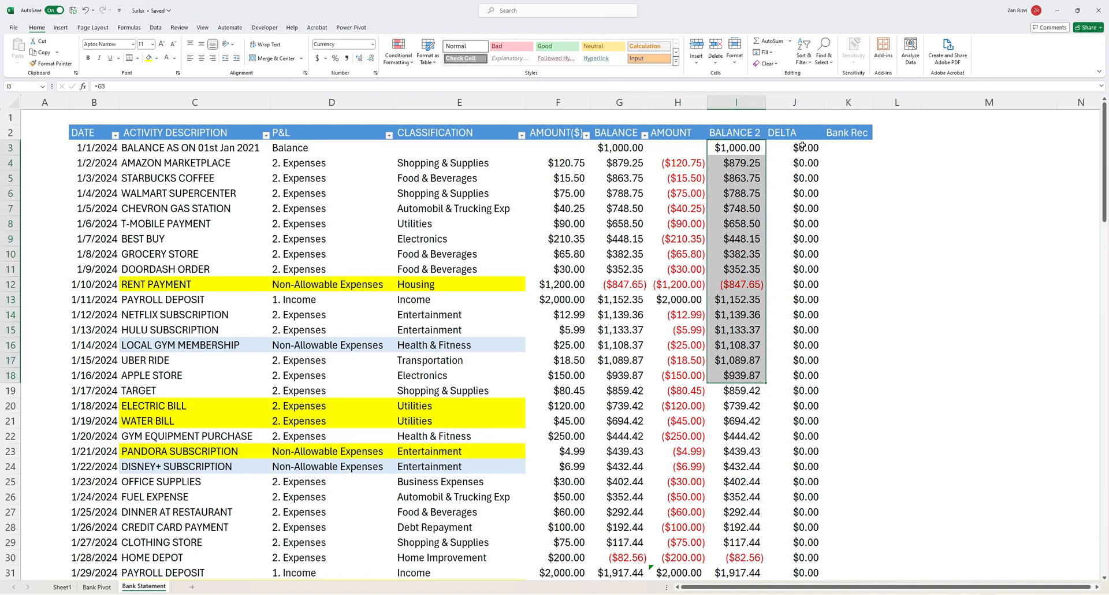
drag(800, 144, 804, 363)
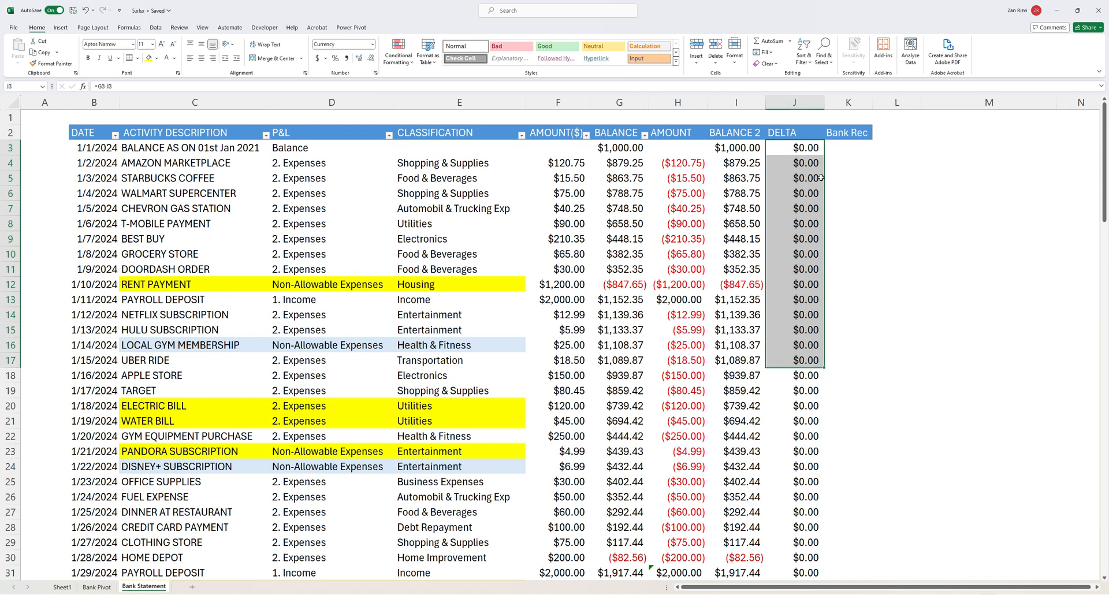
key(Right)
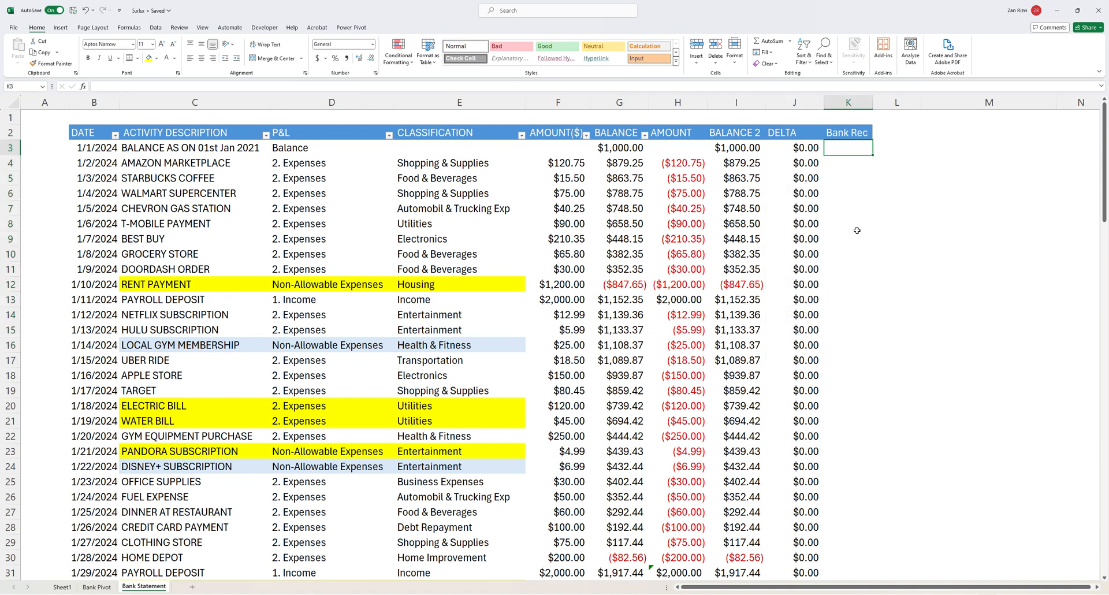
Compare the 1/31/2024 insurance payment's bank rec figure with its running balance and check the difference formula in L33
scroll(856, 231, down, 9)
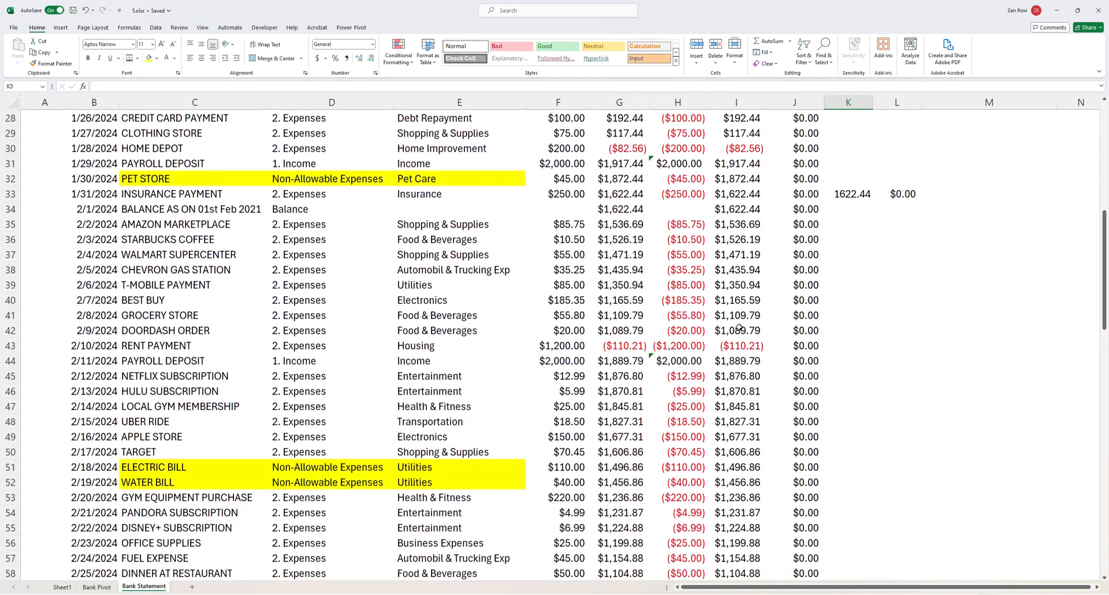
scroll(856, 231, up, 2)
click(81, 282)
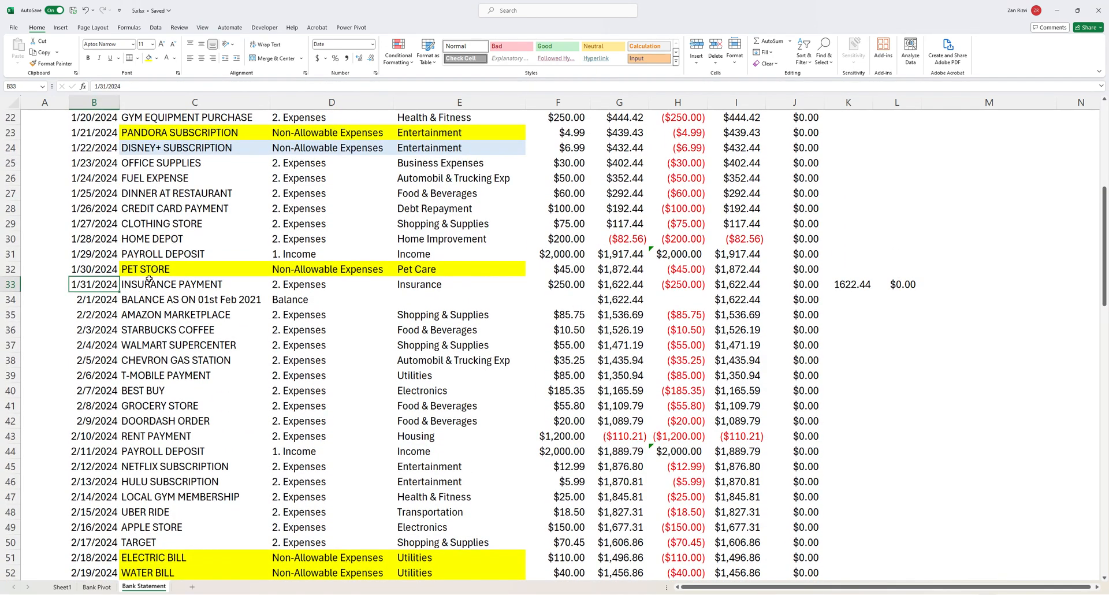
click(857, 283)
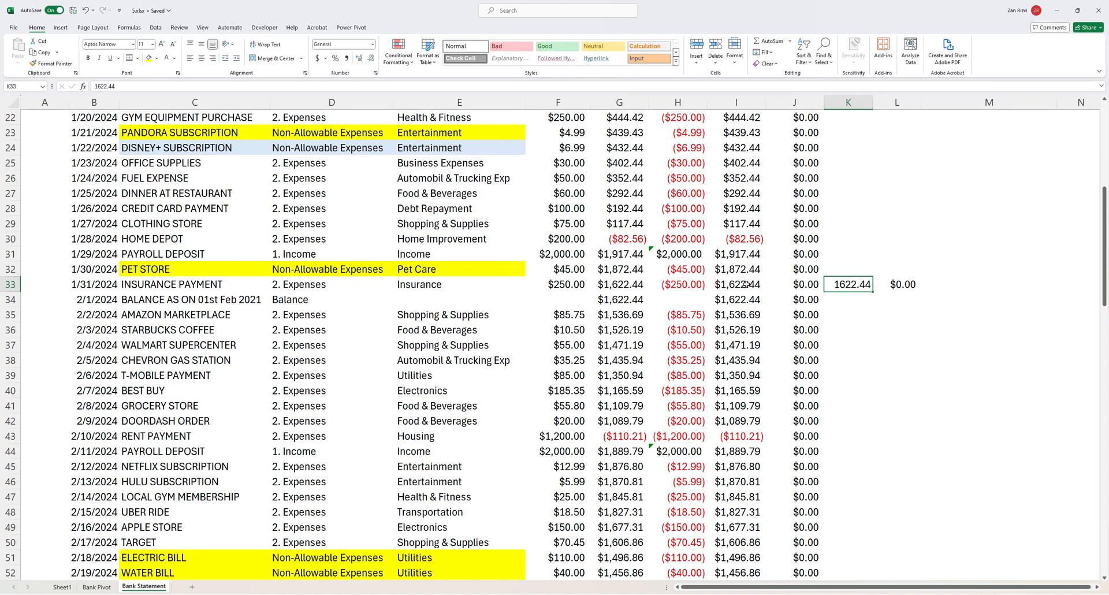
click(747, 283)
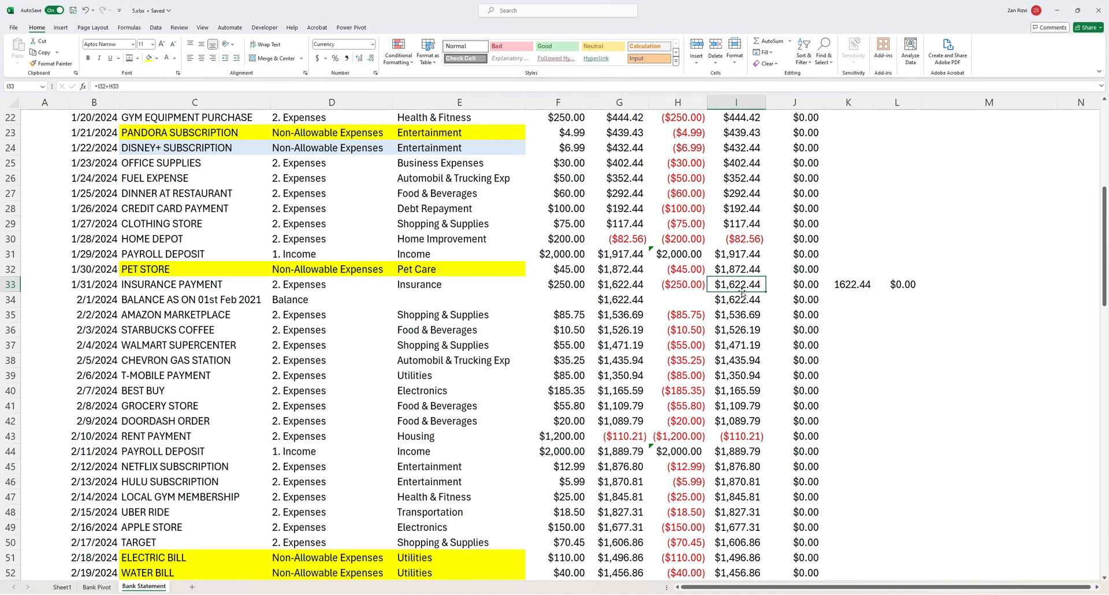
click(850, 286)
click(912, 284)
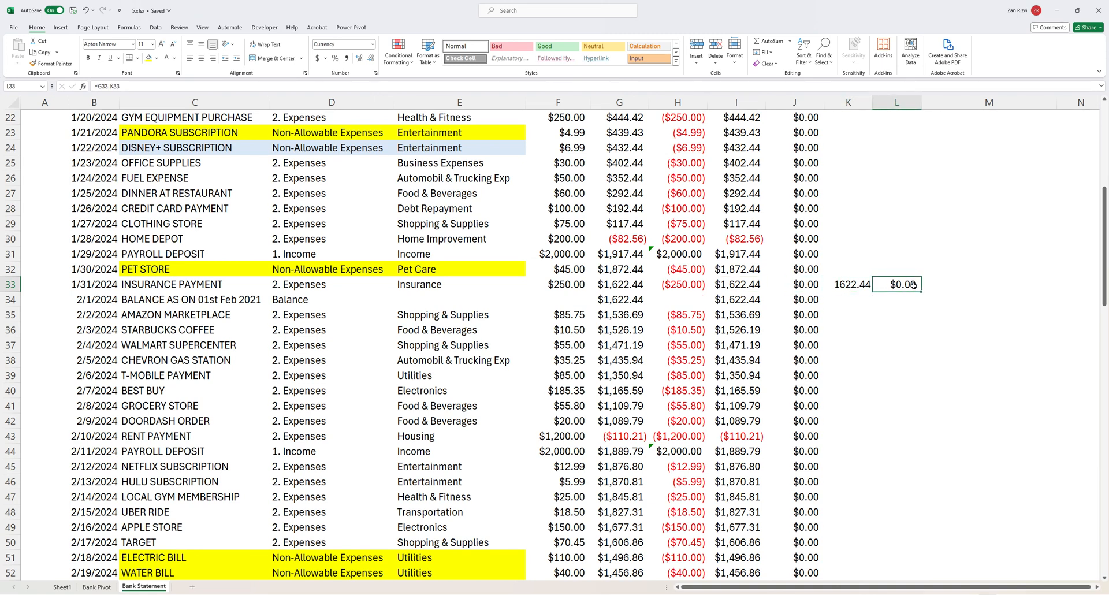
scroll(473, 346, up, 7)
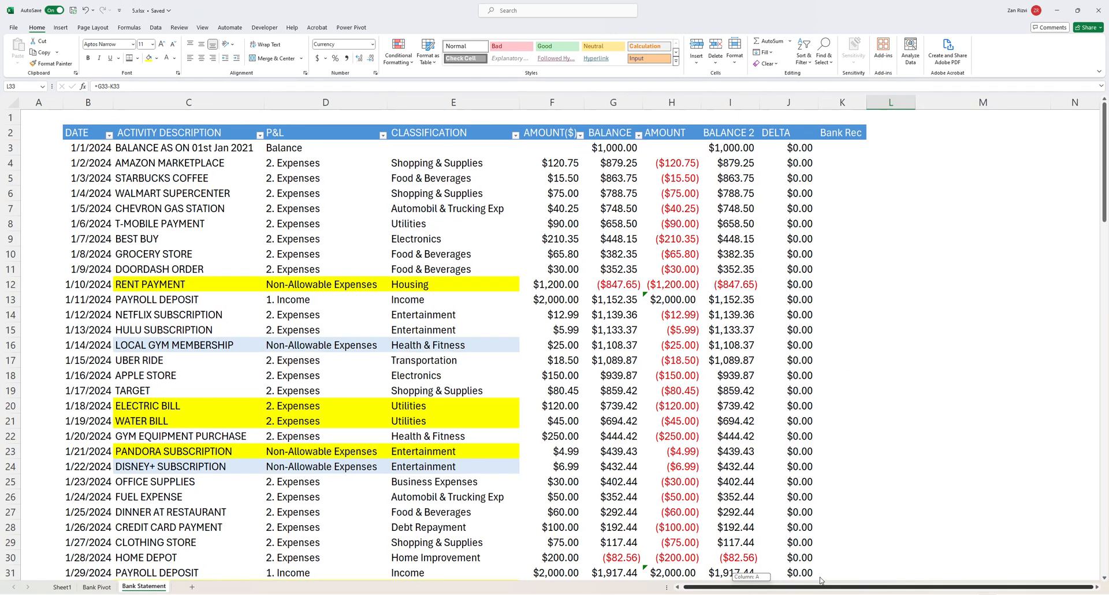
Review the monthly income and expense summary on the Bank Pivot sheet and the debit figures beside it
click(107, 588)
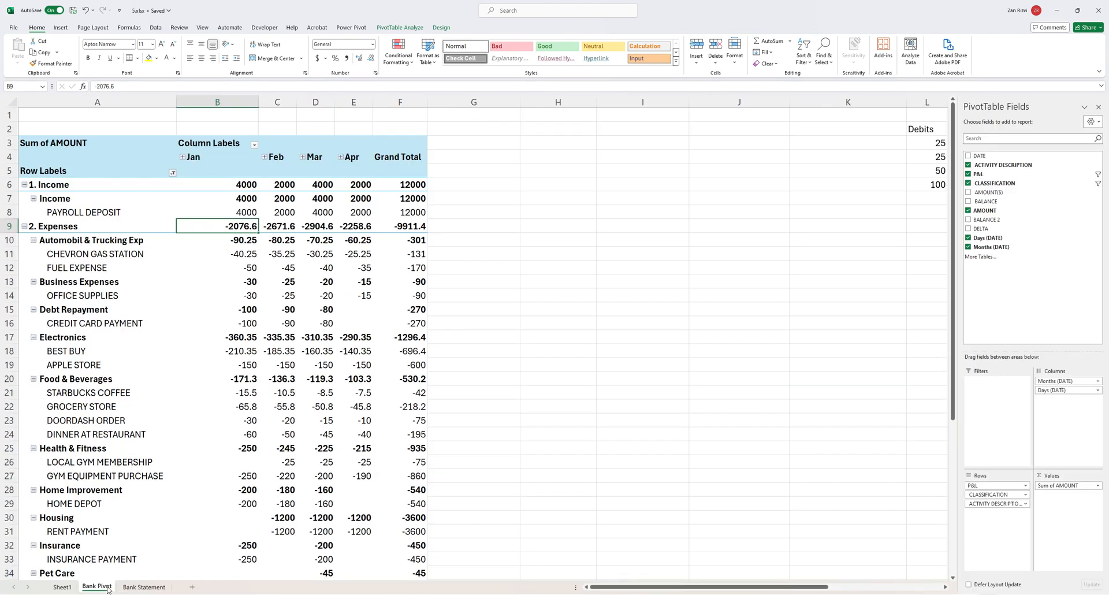
drag(627, 587, 532, 579)
click(537, 130)
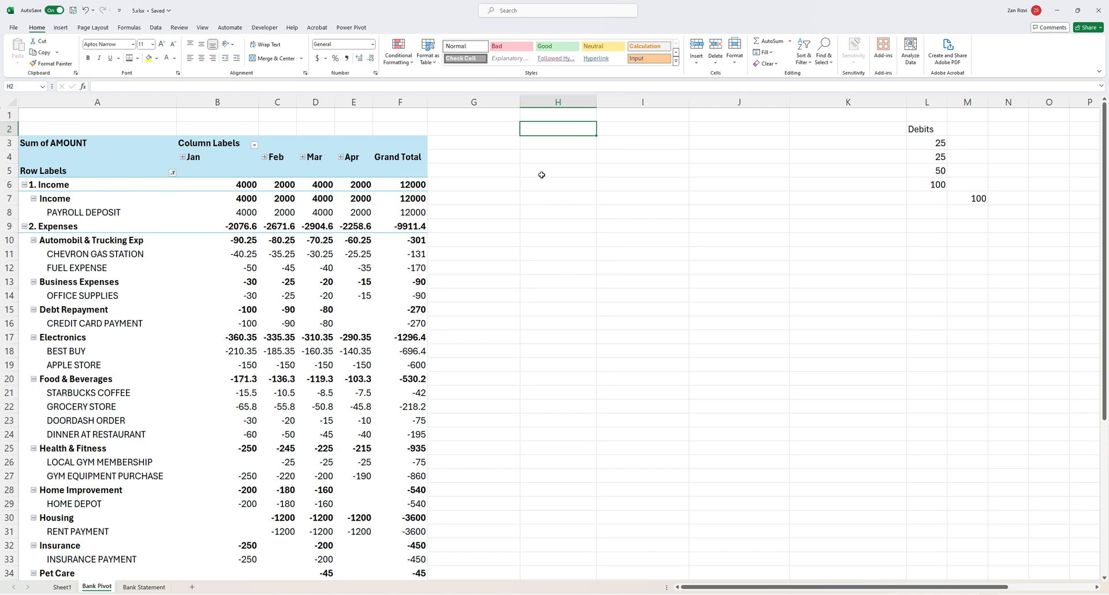
Copy the first three transaction descriptions, Amazon Marketplace to Walmart Supercenter, from the Bank Statement sheet into M5:M7
click(133, 587)
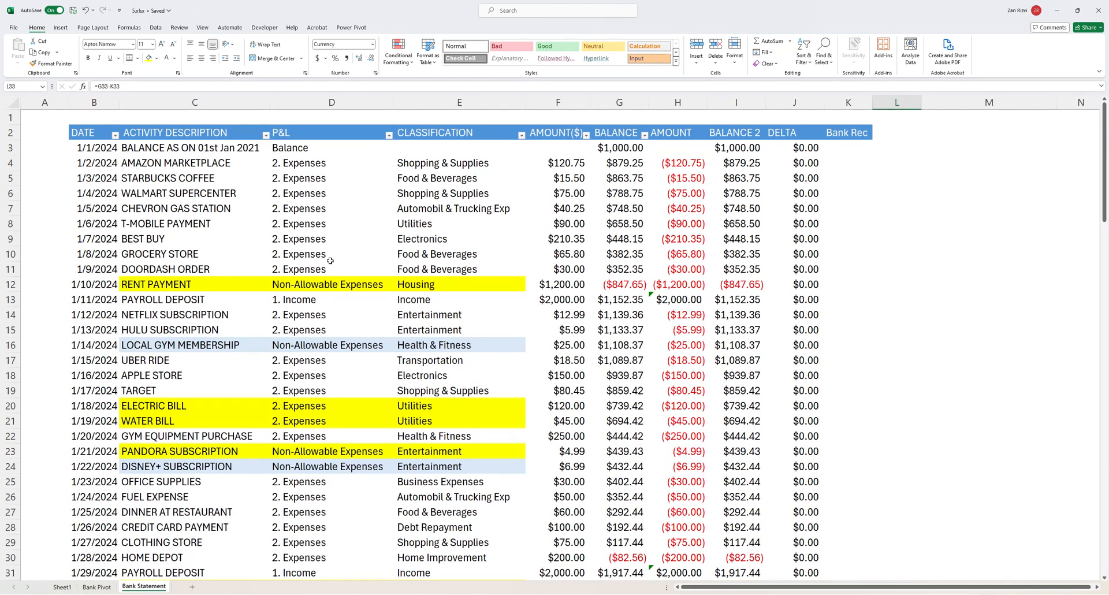
drag(161, 163, 160, 200)
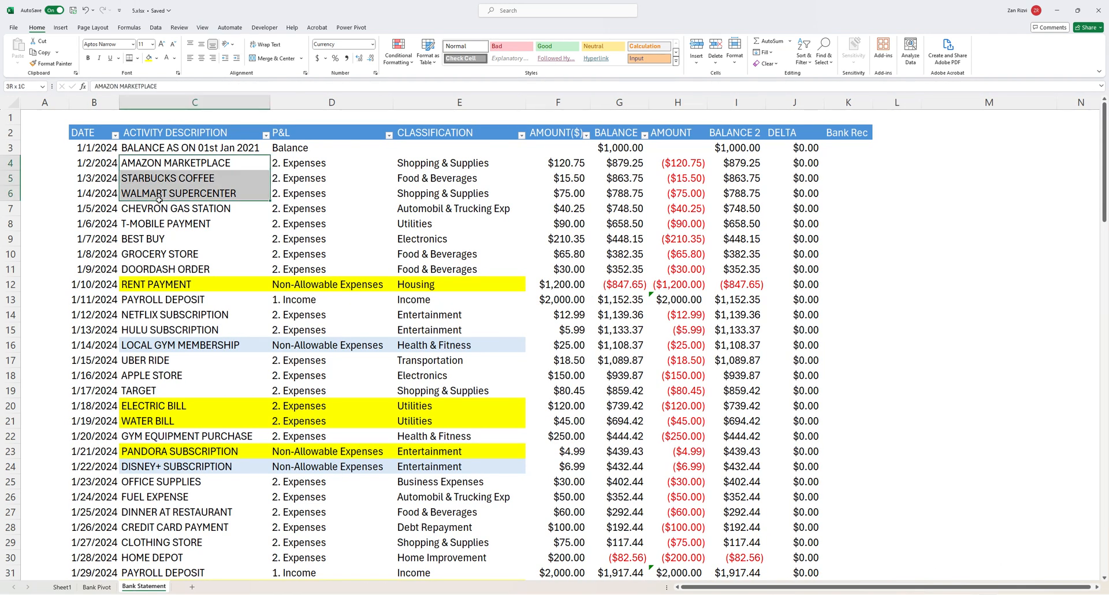
key(ctrl+c)
click(989, 180)
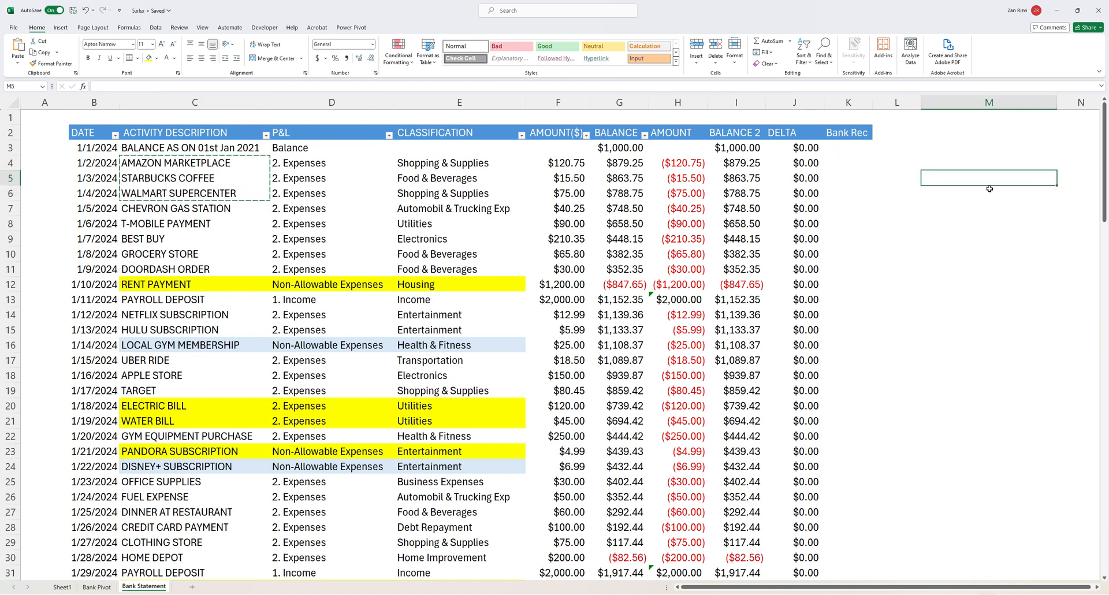
key(ctrl+v)
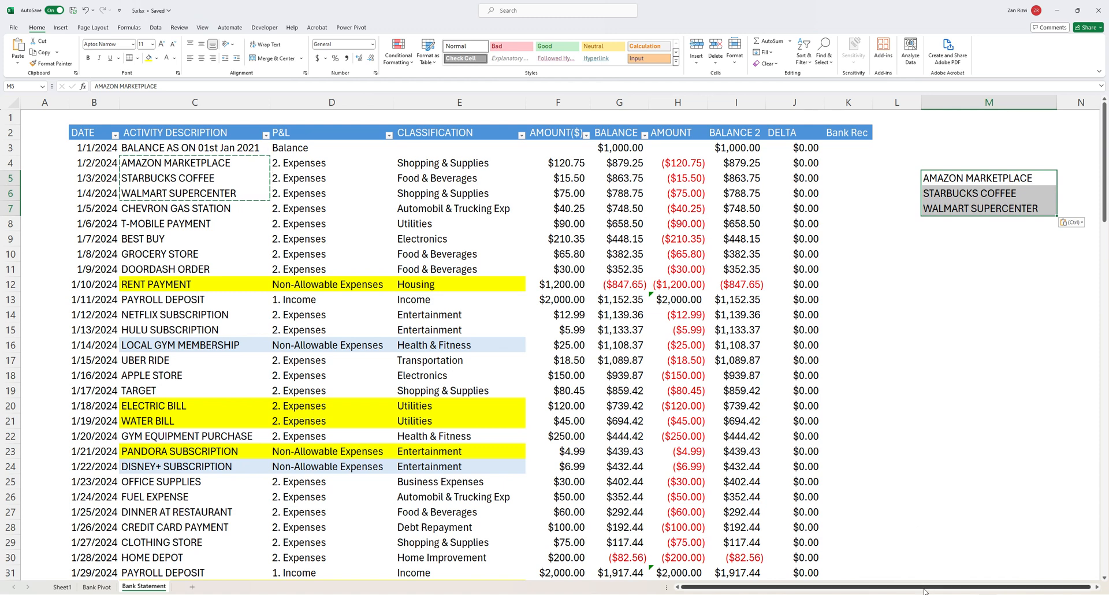
Enter 25 for Amazon Marketplace, 25 for Starbucks Coffee and 50 for Walmart Supercenter in N5:N7
click(1081, 178)
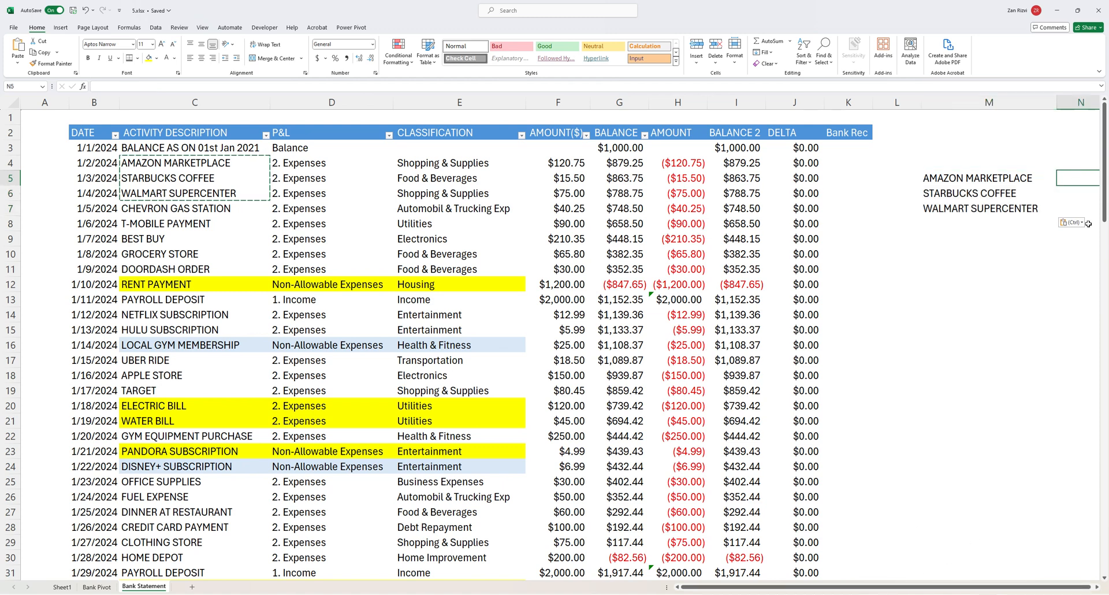
key(Right)
key(Right)
key(Right)
key(Right)
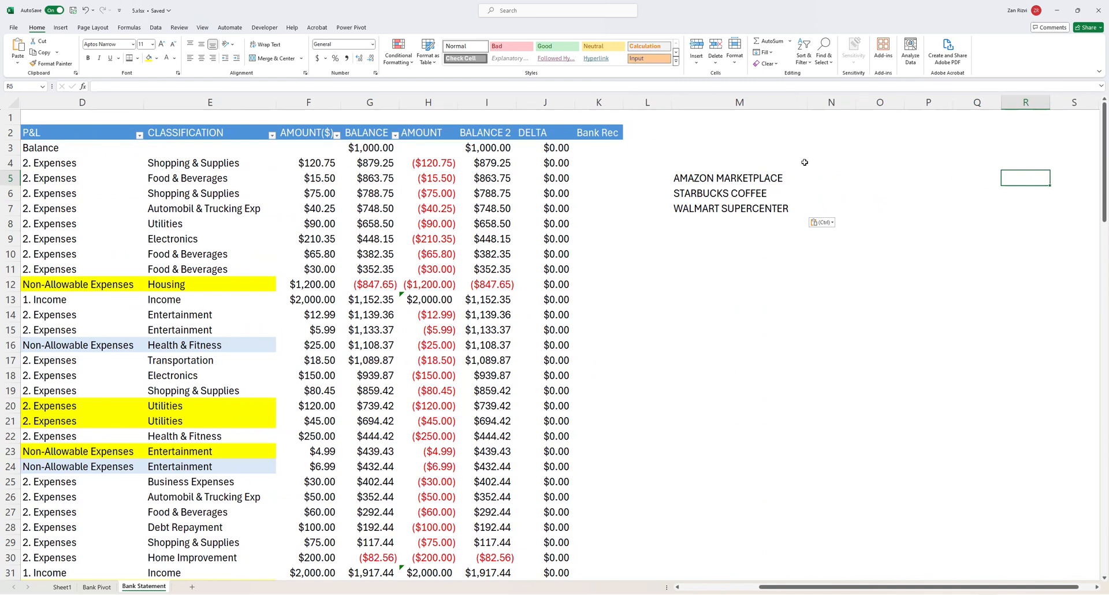
key(Left)
key(Left)
key(Left)
key(Left)
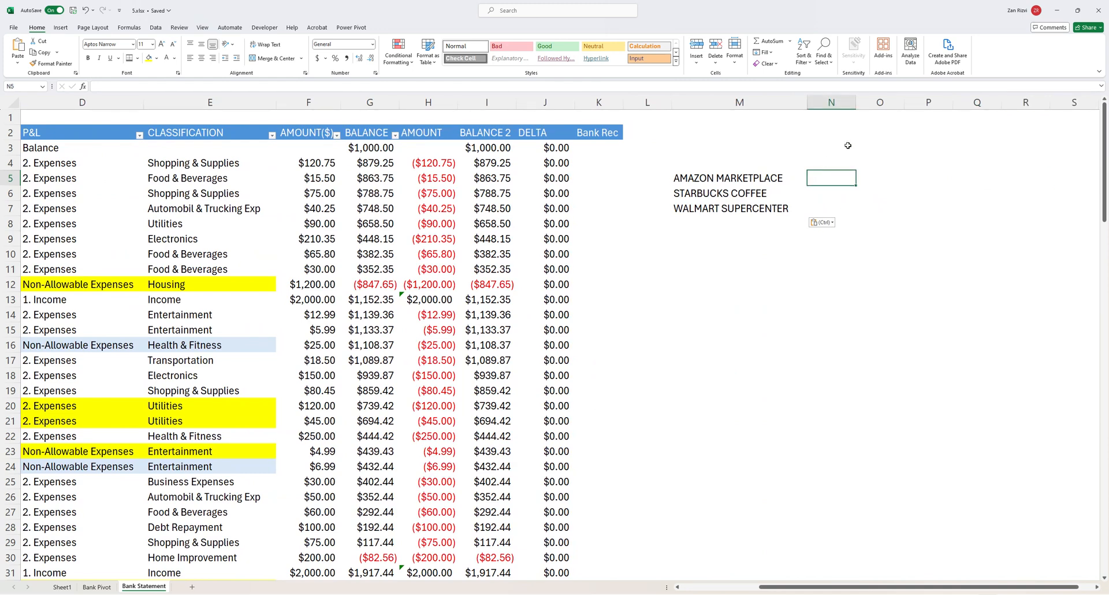
key(Escape)
text(25)
key(Return)
text(25)
key(Return)
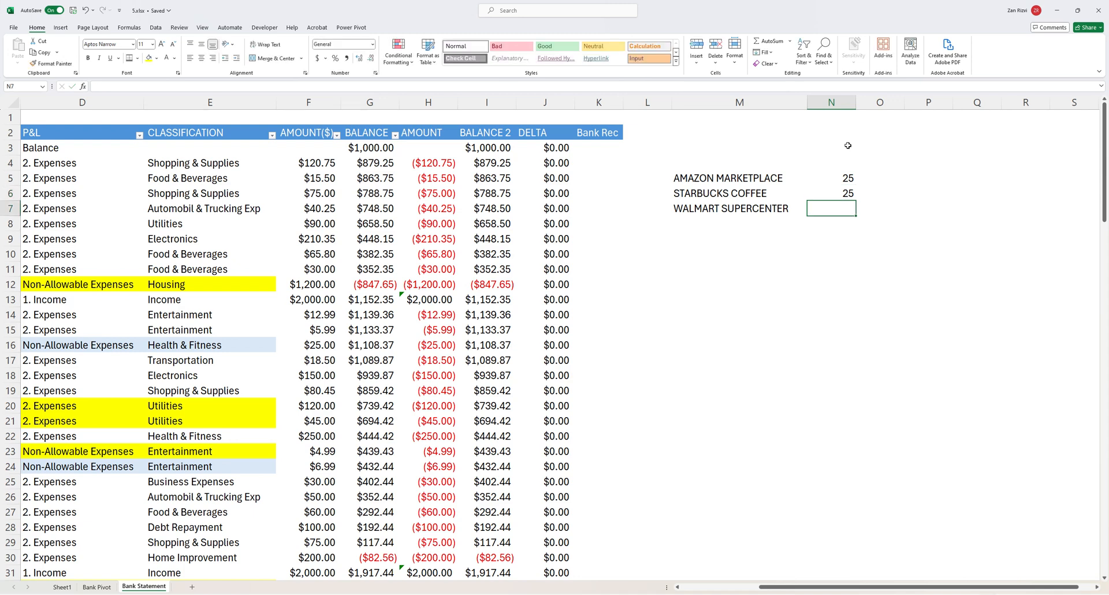
text(50)
key(Return)
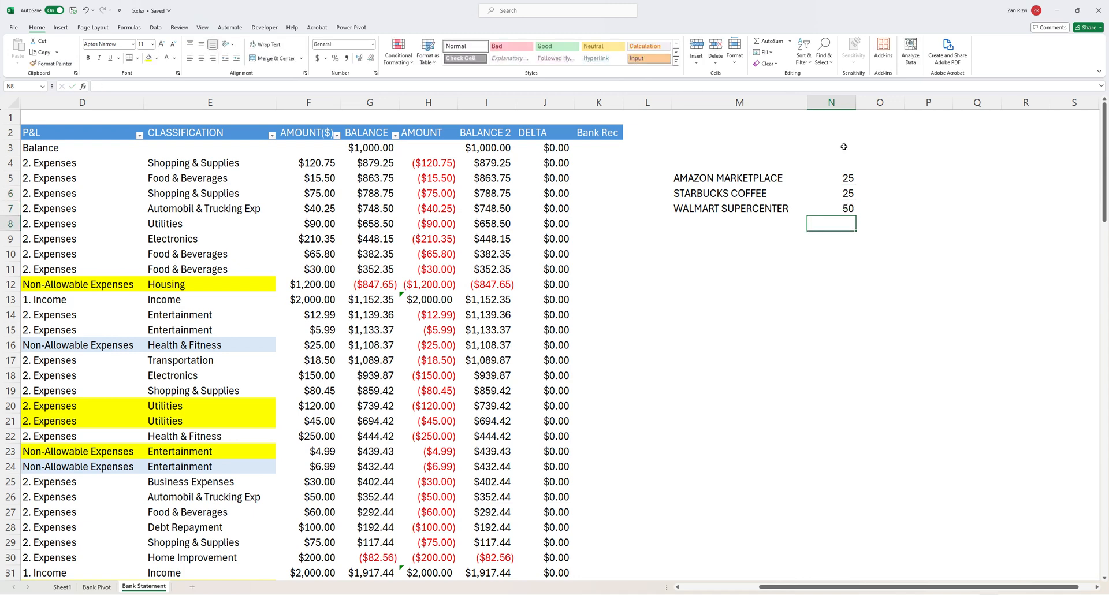
Total the three transaction amounts in N8 with a SUM of N5:N7
click(828, 193)
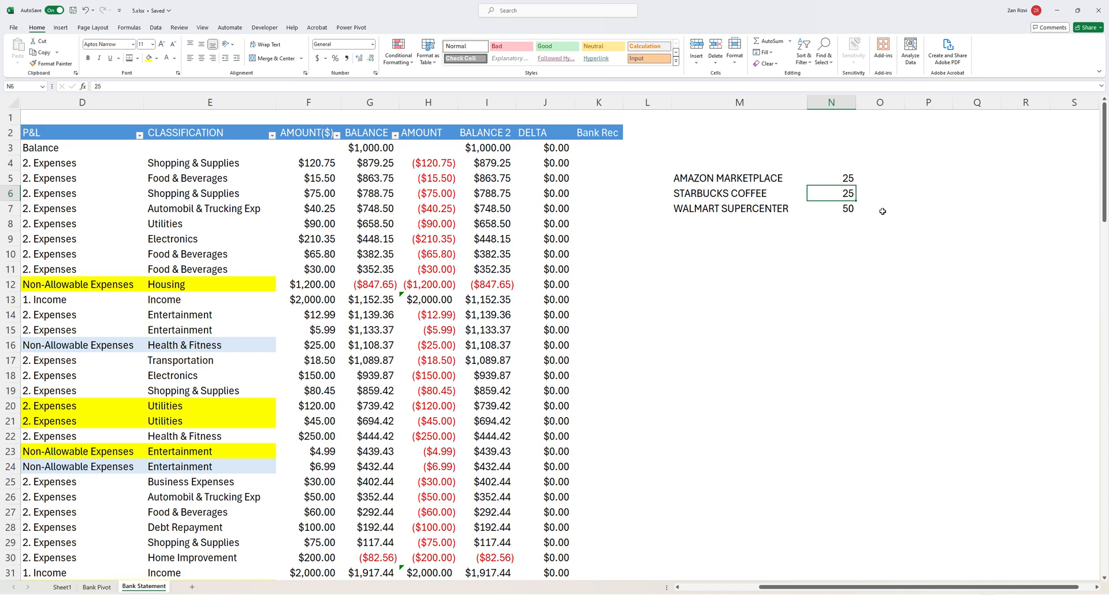
click(848, 223)
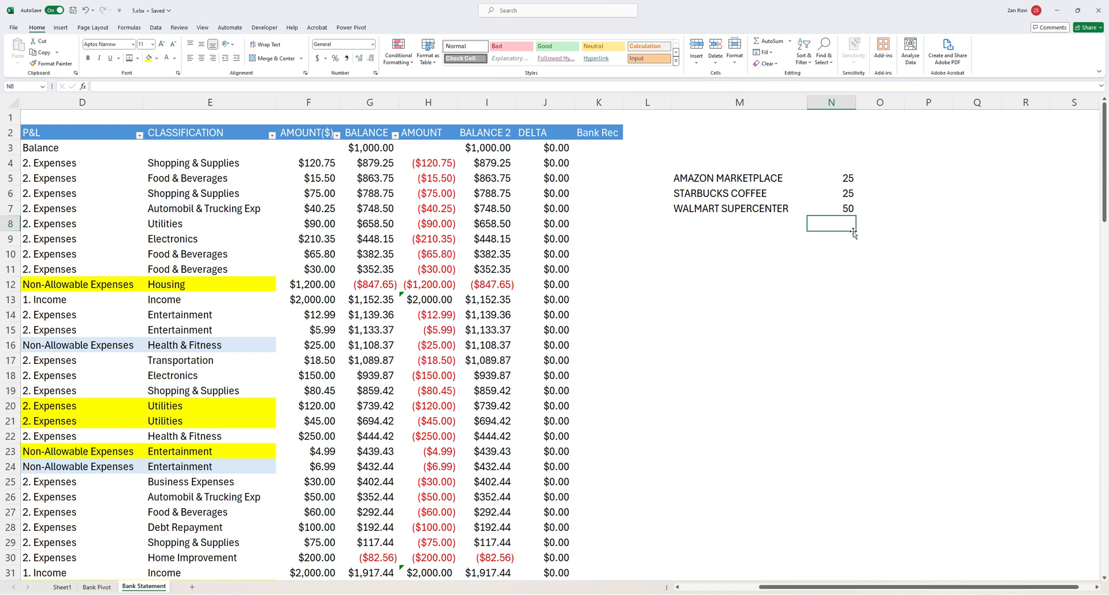
drag(693, 178, 826, 205)
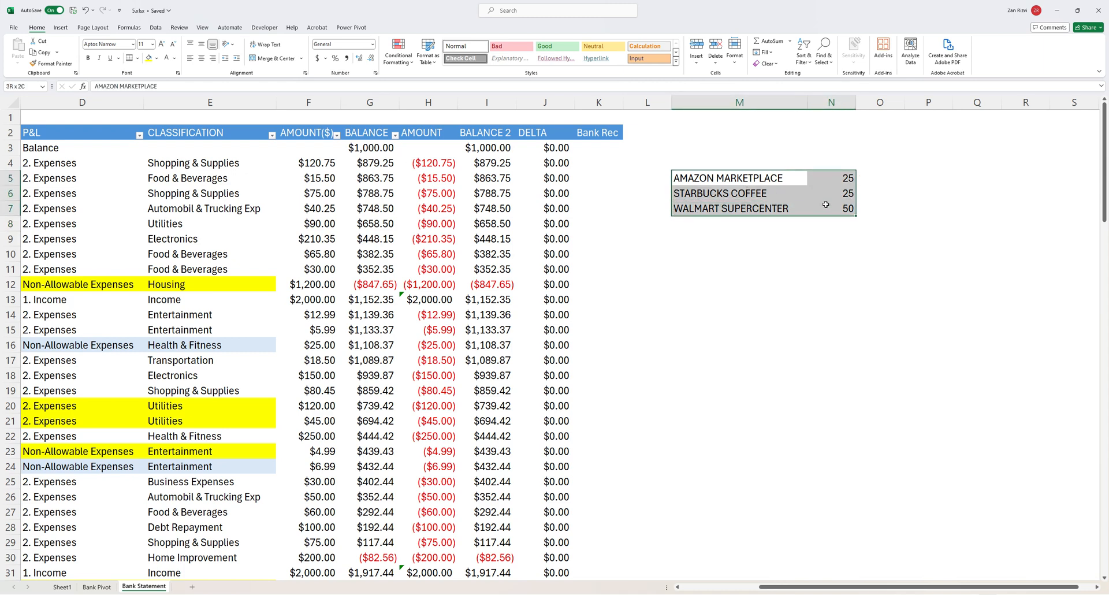
click(826, 224)
click(761, 44)
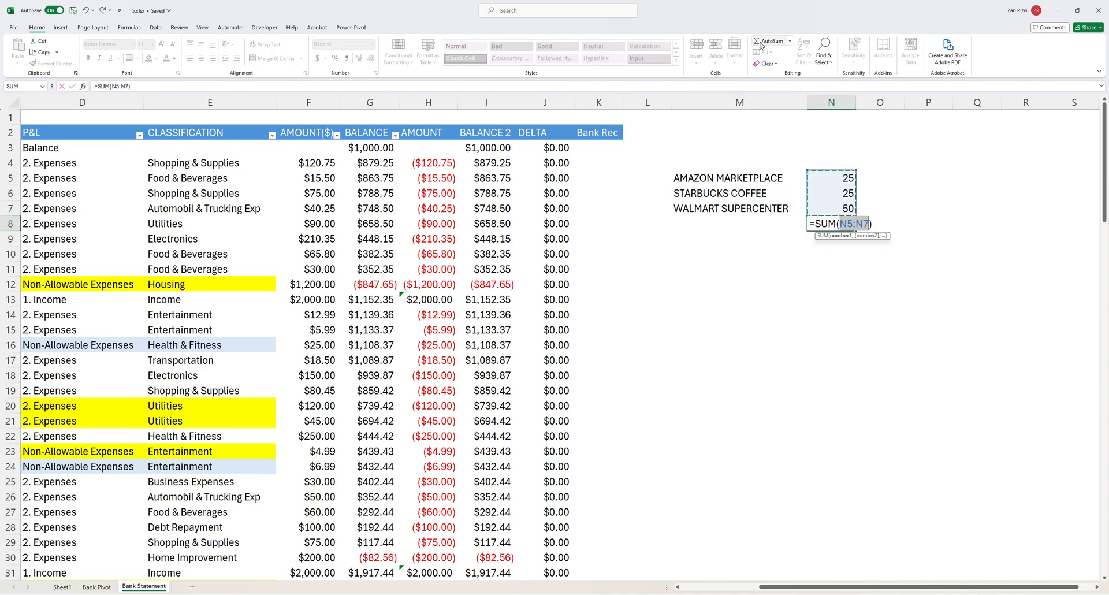
click(761, 44)
Label the total row Cash in M8 and move its sum from N8 to O8
click(767, 228)
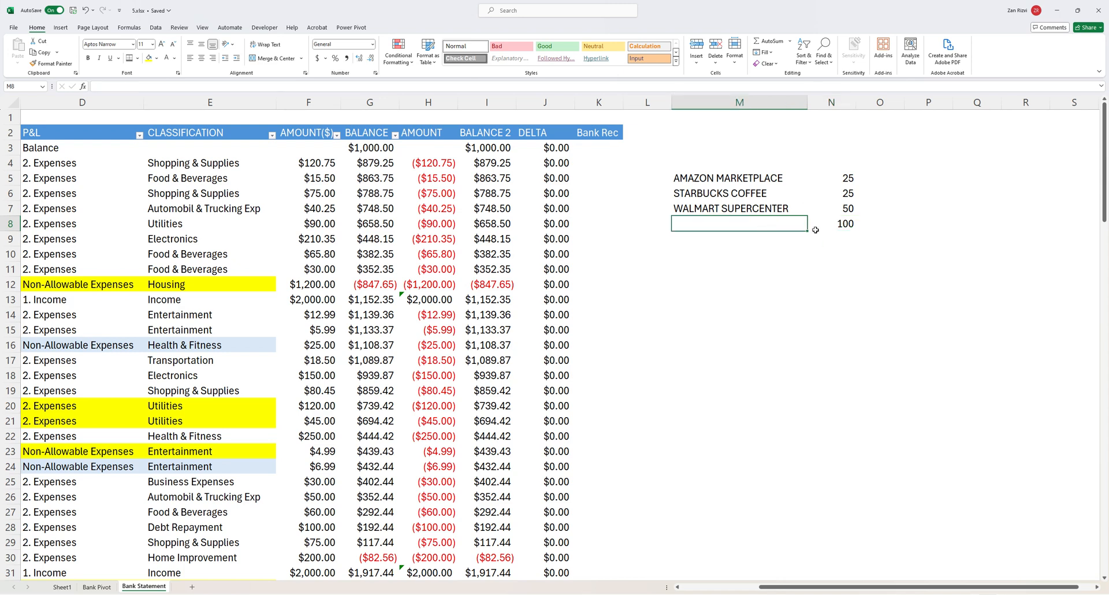
text(C)
text(Cash)
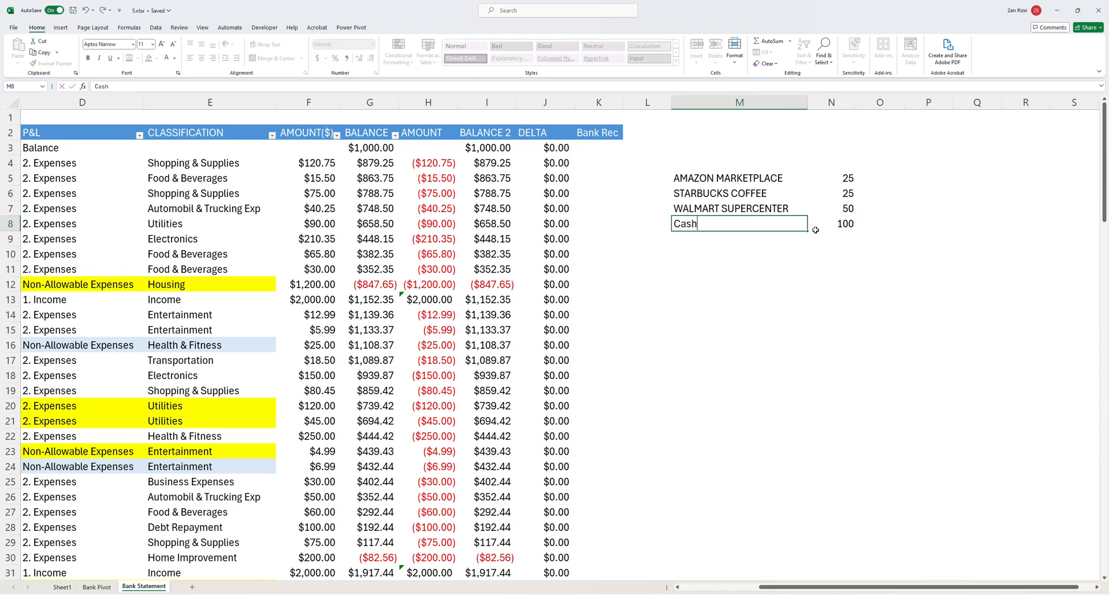
key(Return)
click(834, 225)
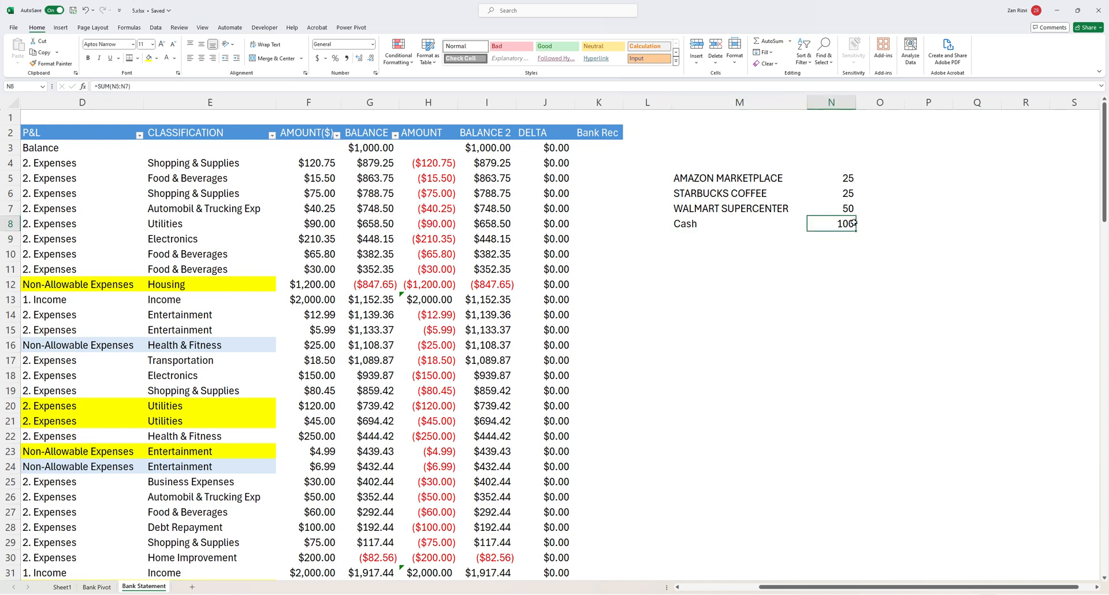
drag(856, 225, 871, 223)
Add the column headings Debits in N4 and Credits in O4 above the journal entry amounts
click(842, 164)
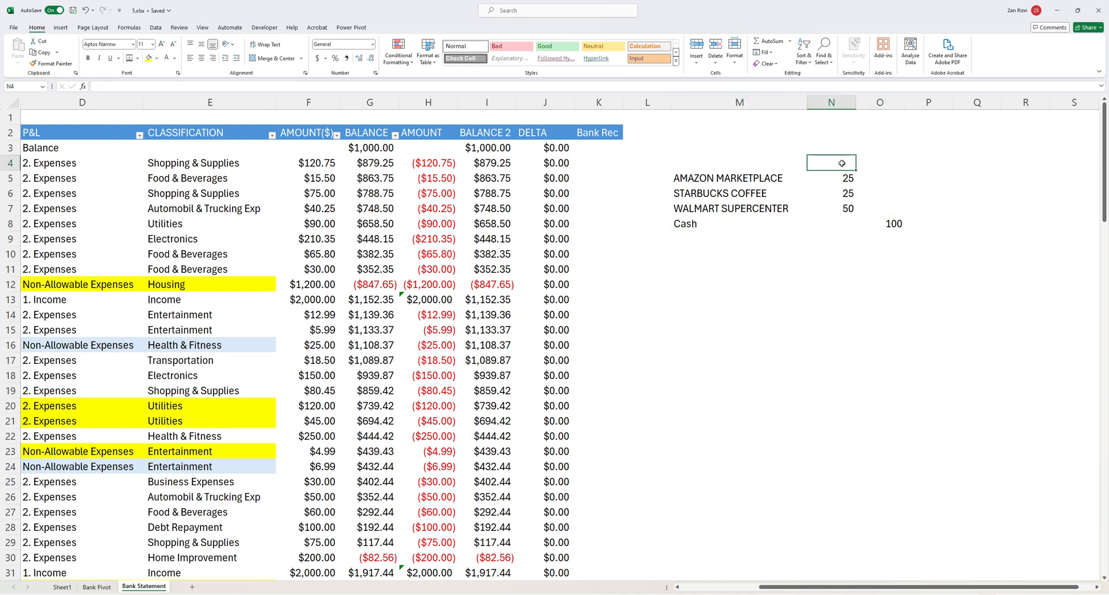
text(Debits)
key(Tab)
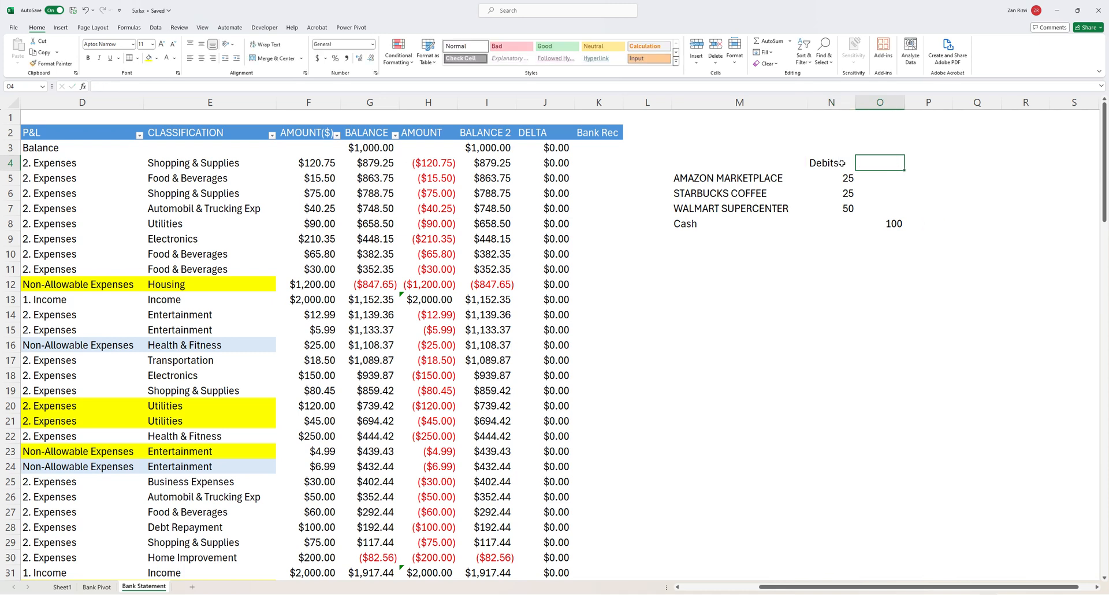
text(Credits)
key(Return)
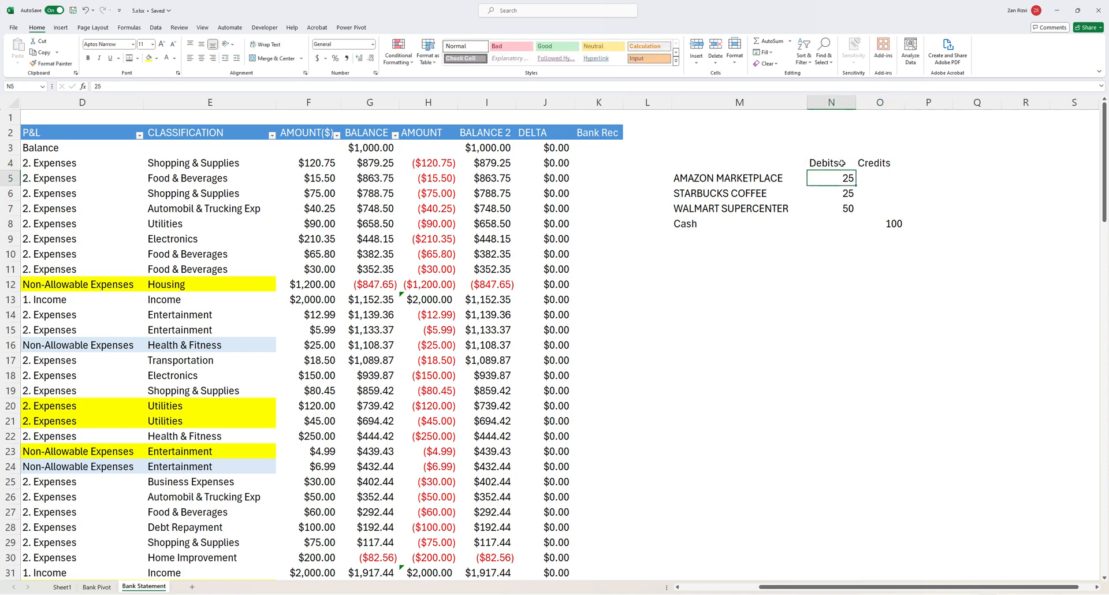
Review the Cash line and the complete journal entry in M4:O8
scroll(681, 349, right, 1)
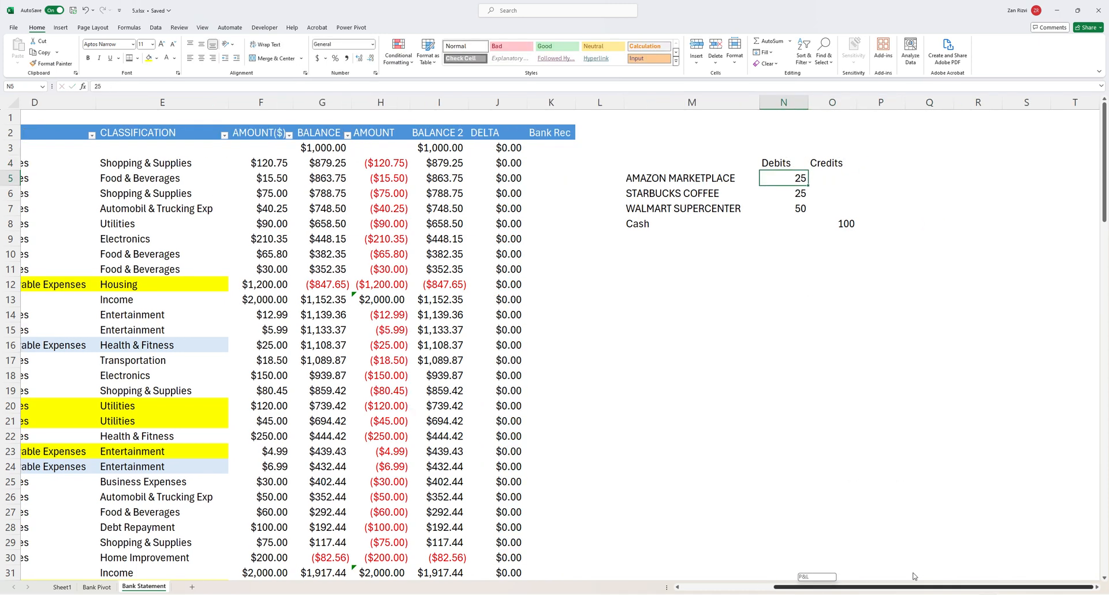
click(666, 223)
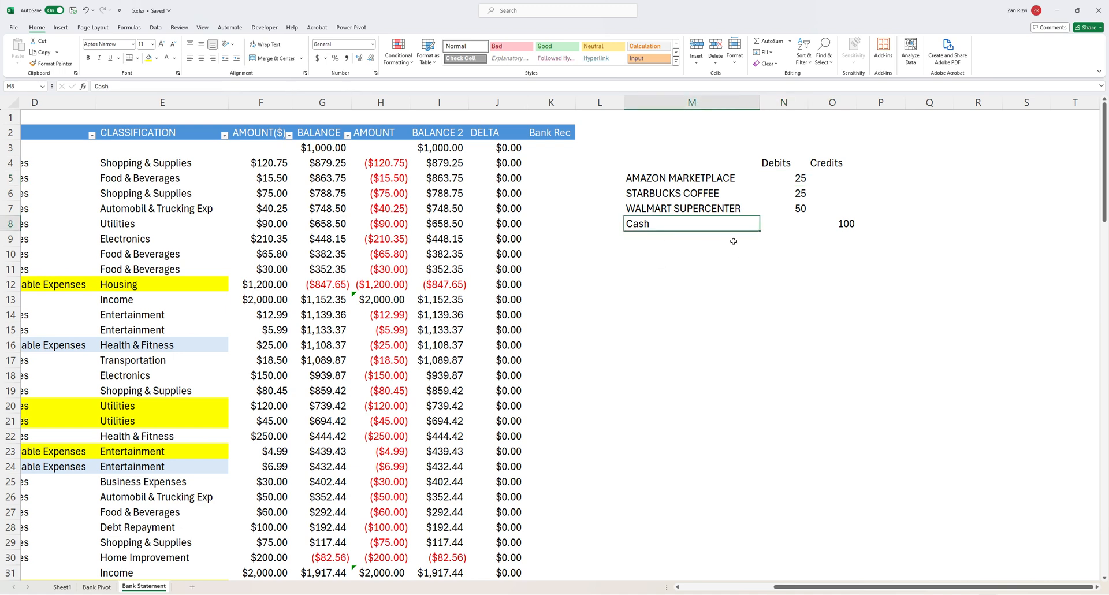
drag(683, 165, 847, 222)
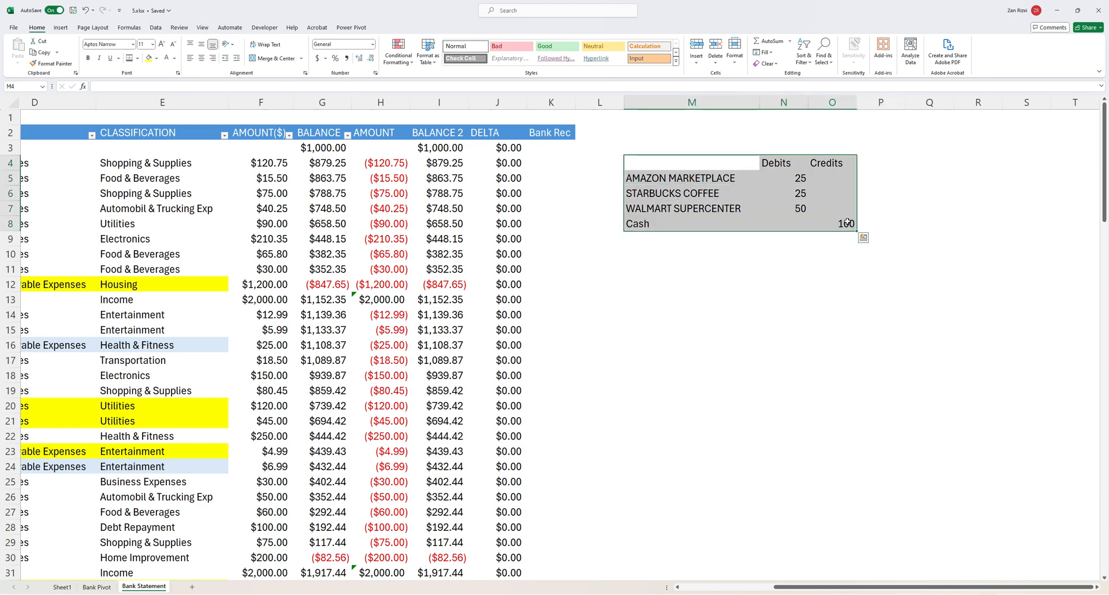
Duplicate the journal entry in M4:O8 to the range M11:O15 below it
key(ctrl+c)
click(664, 272)
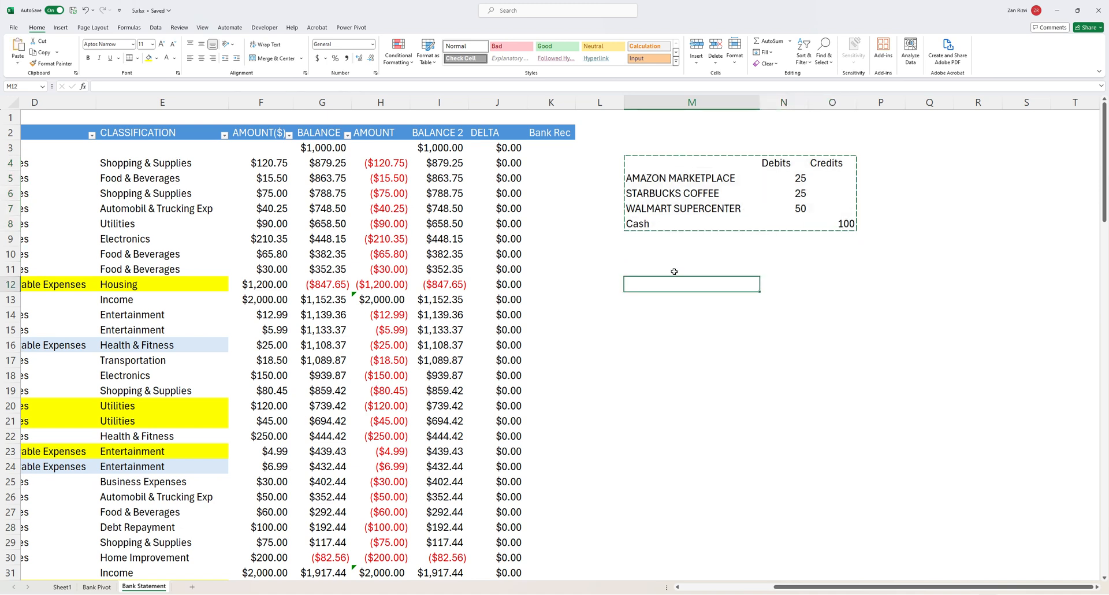
key(ctrl+v)
Rename the Cash line of the copied journal entry in M15 to Credit Card
click(677, 334)
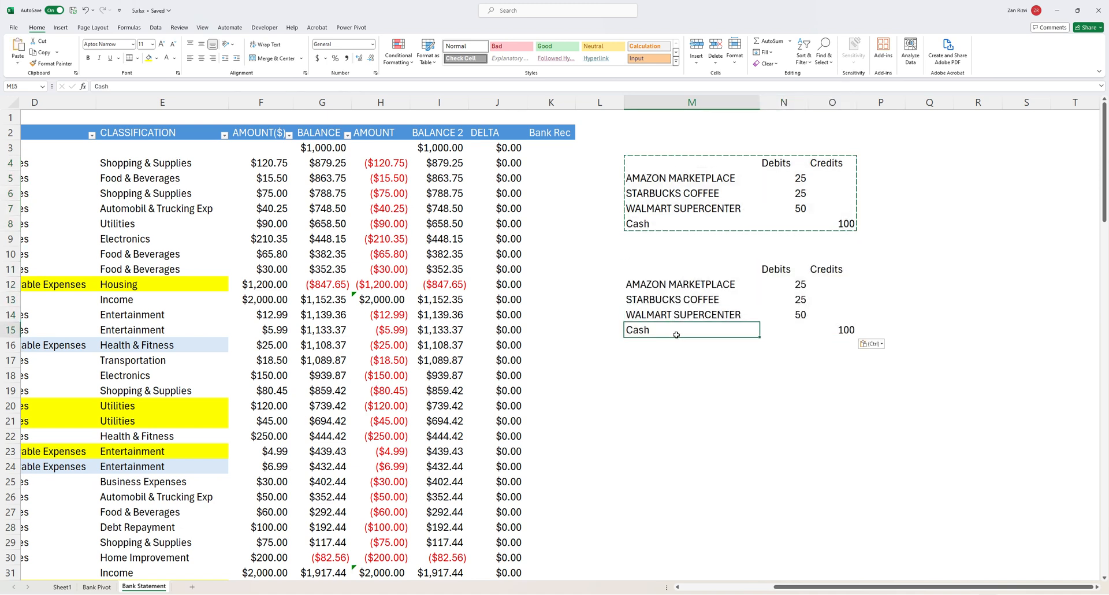
text(Credo)
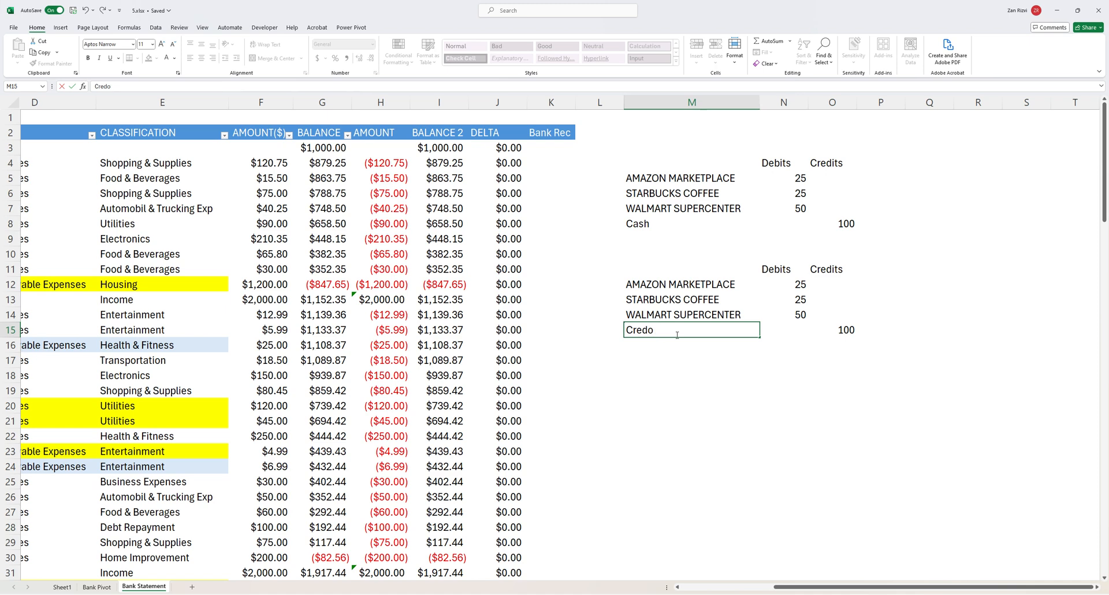
text(i)
text( Card)
key(Return)
key(Return)
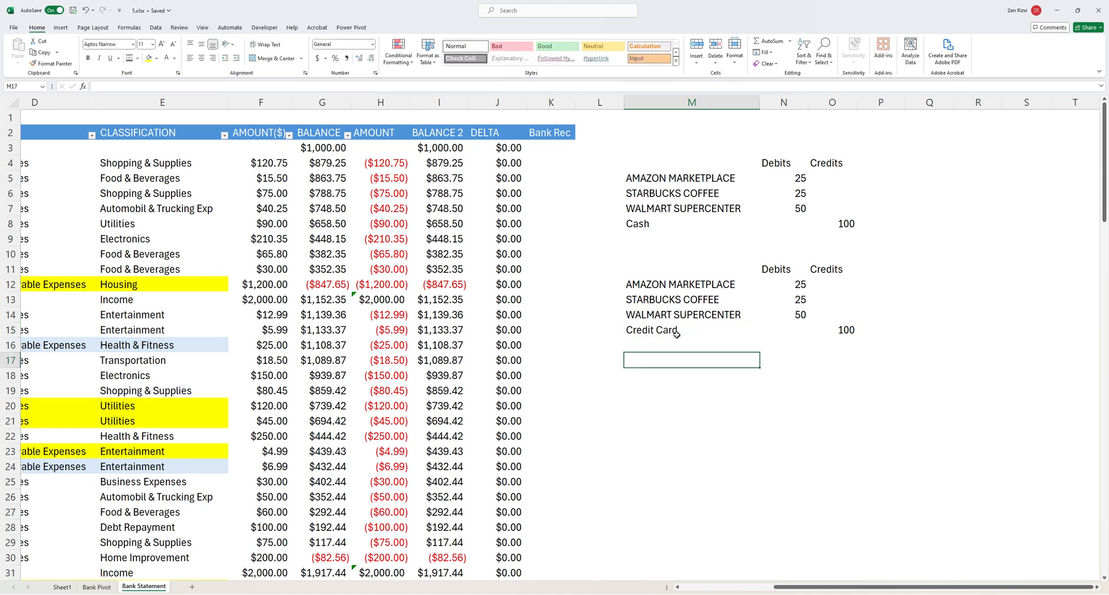
drag(655, 333, 820, 327)
Add the account labels Credit Card in M17 and Cash in M18 for the card payment entry
click(662, 370)
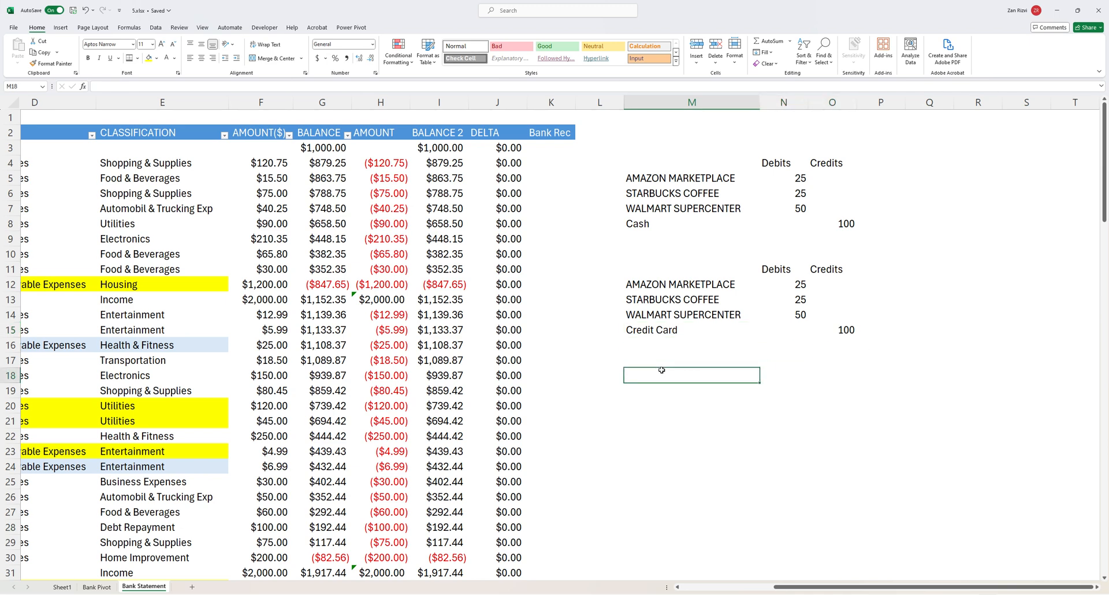
click(655, 358)
text(Cr)
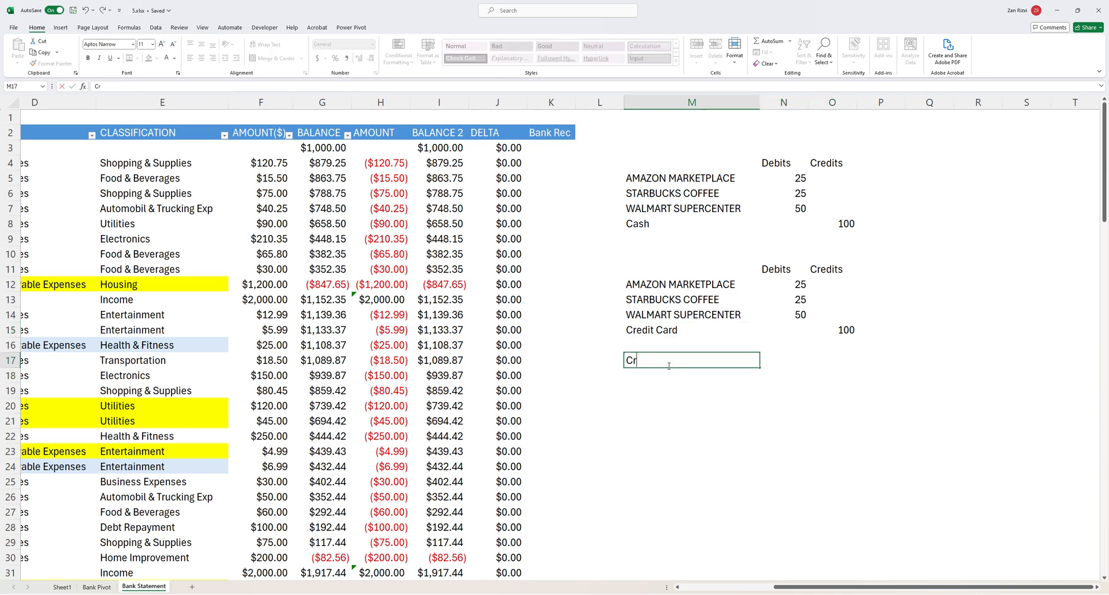
text(edit Card)
key(Return)
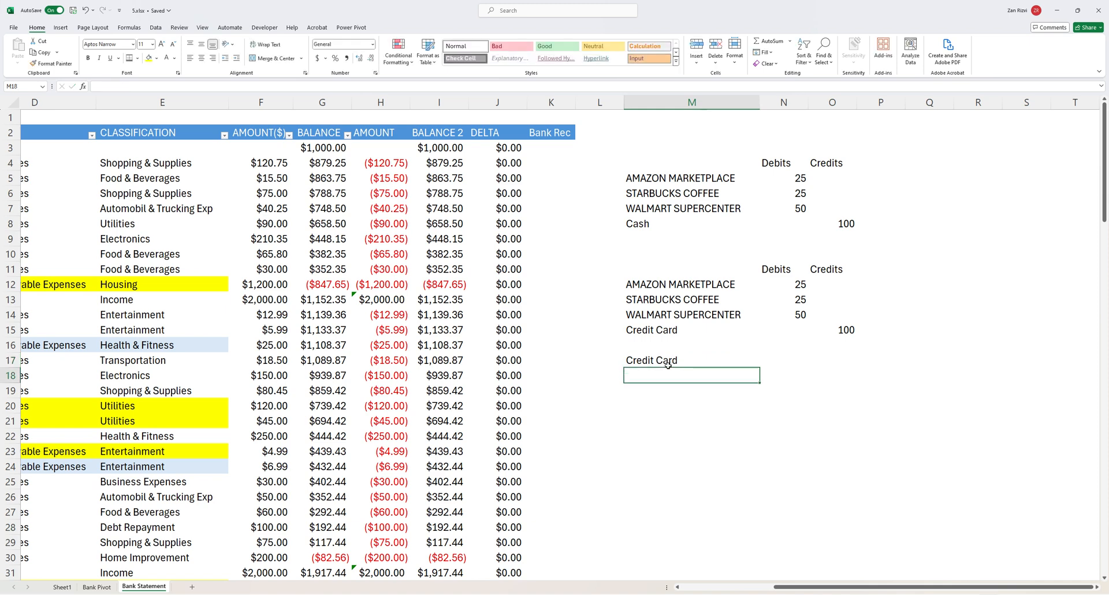
text(Cash)
key(ctrl+Return)
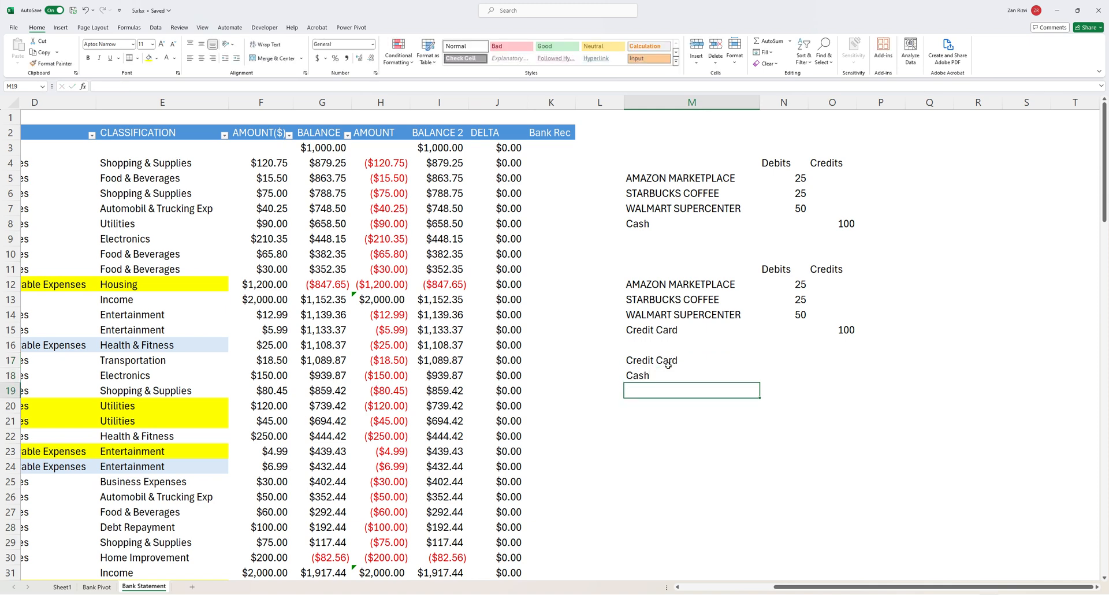
Enter a 100 debit for Credit Card in N17 and a 100 credit for Cash in O18
click(787, 367)
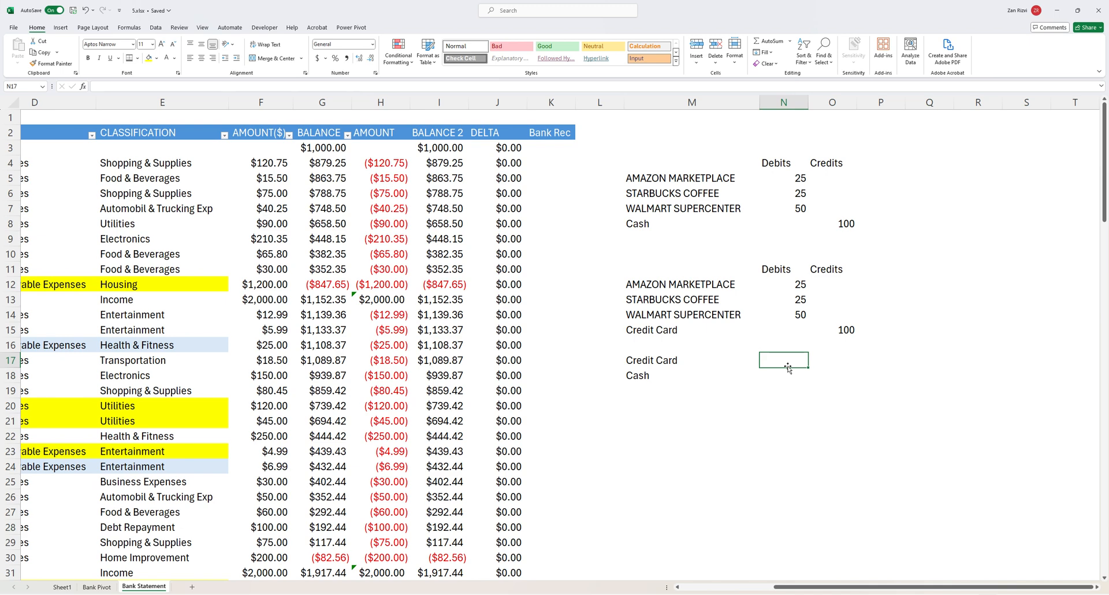
text(100)
key(Tab)
text(1)
key(Return)
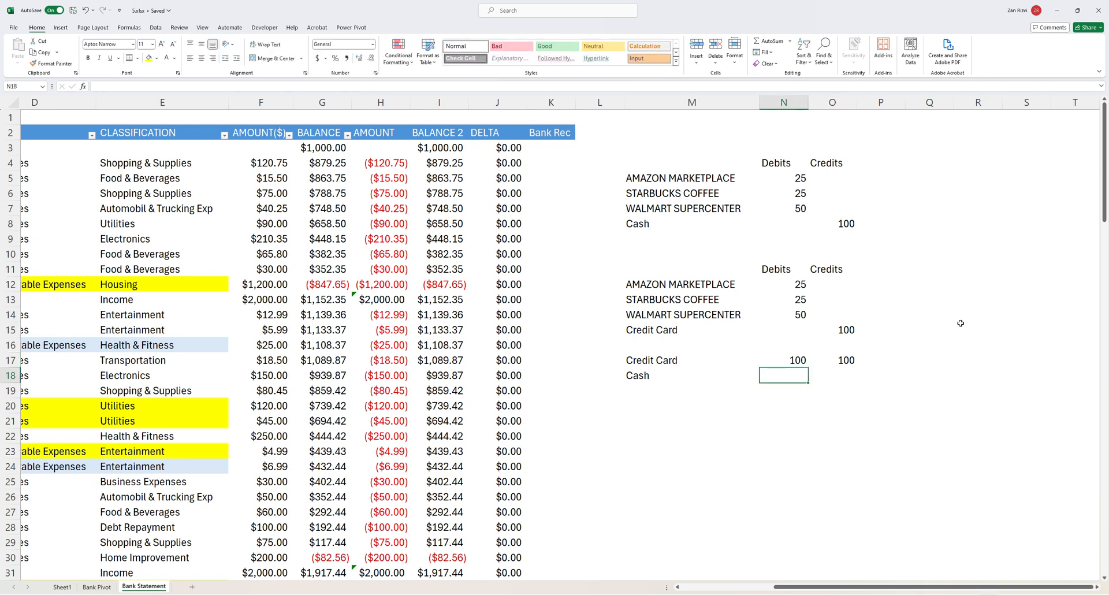
click(847, 361)
drag(845, 367, 846, 378)
click(881, 372)
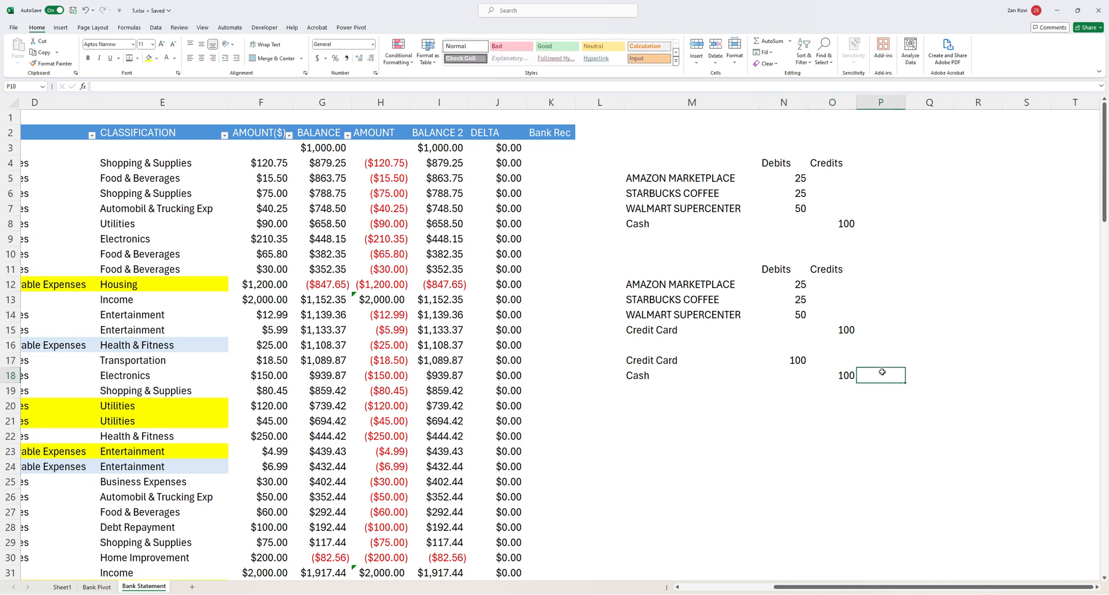
Compare the offsetting Credit Card amounts, and the cash entry in M4:O8 with the credit card entries in M11:O18
click(838, 334)
ctrl+click(793, 361)
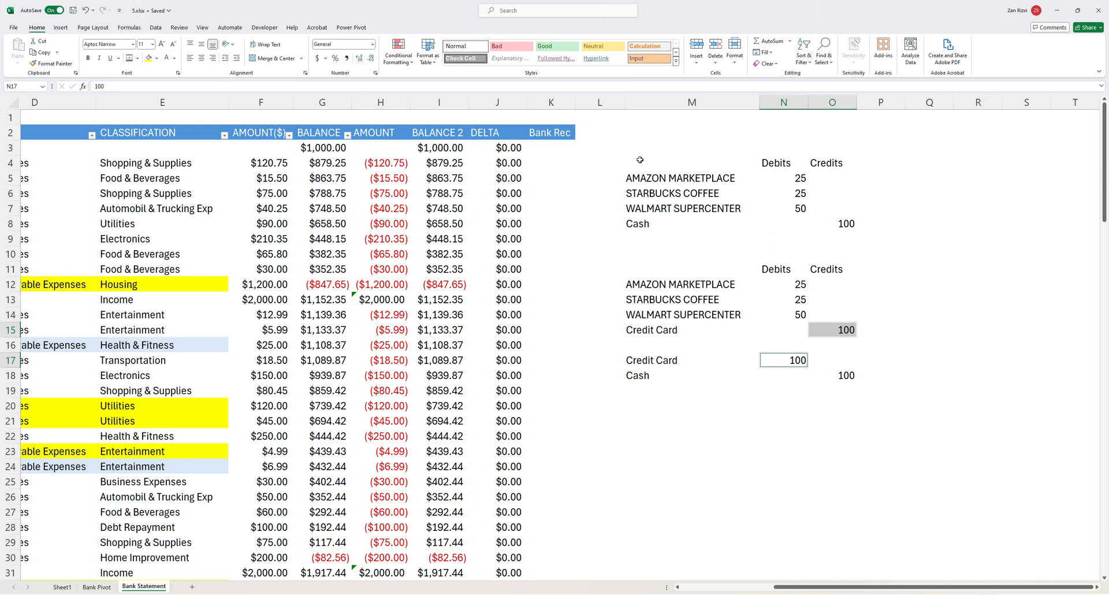
drag(650, 162, 829, 224)
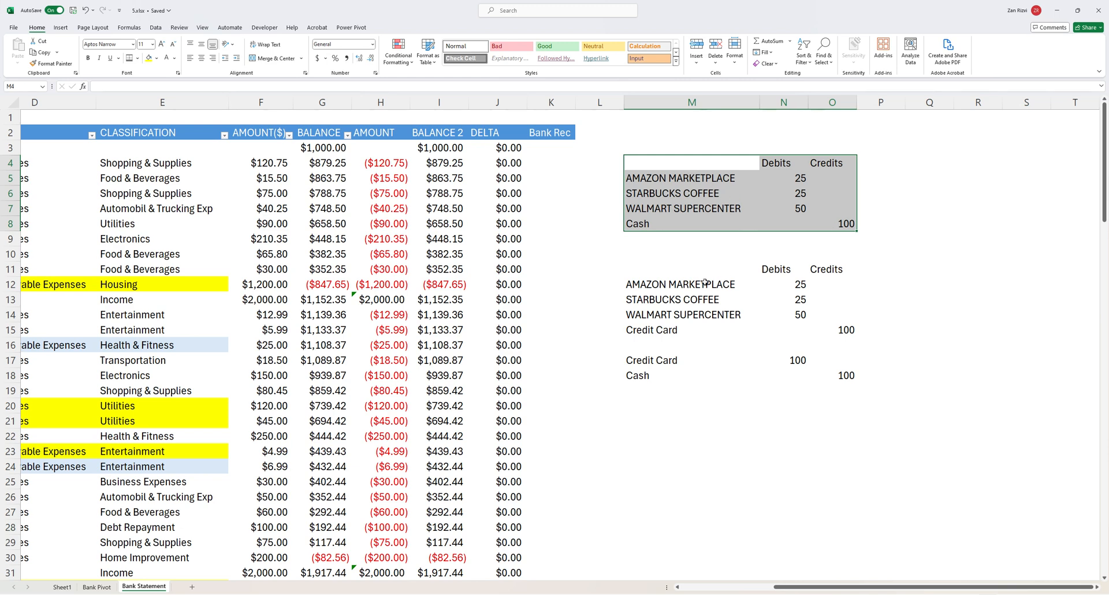
click(658, 273)
drag(658, 272, 841, 375)
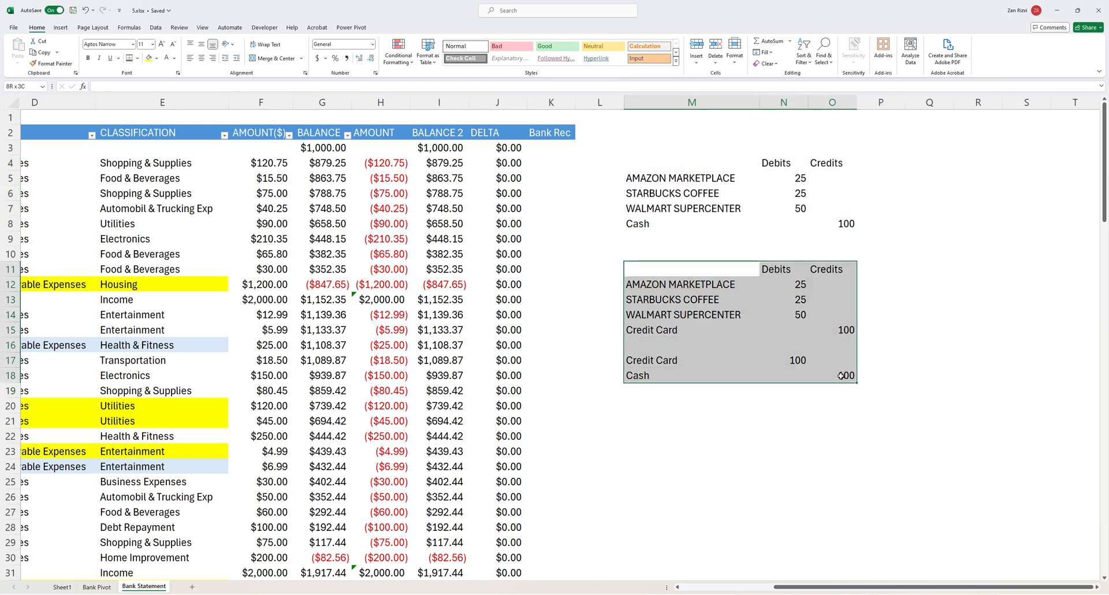
click(771, 421)
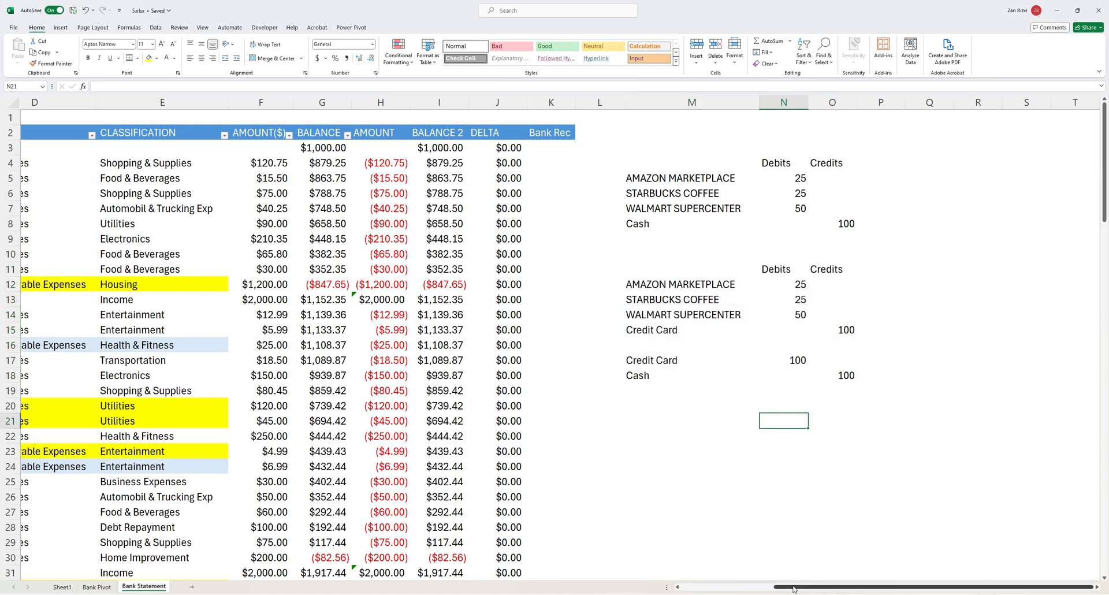
drag(796, 591, 796, 588)
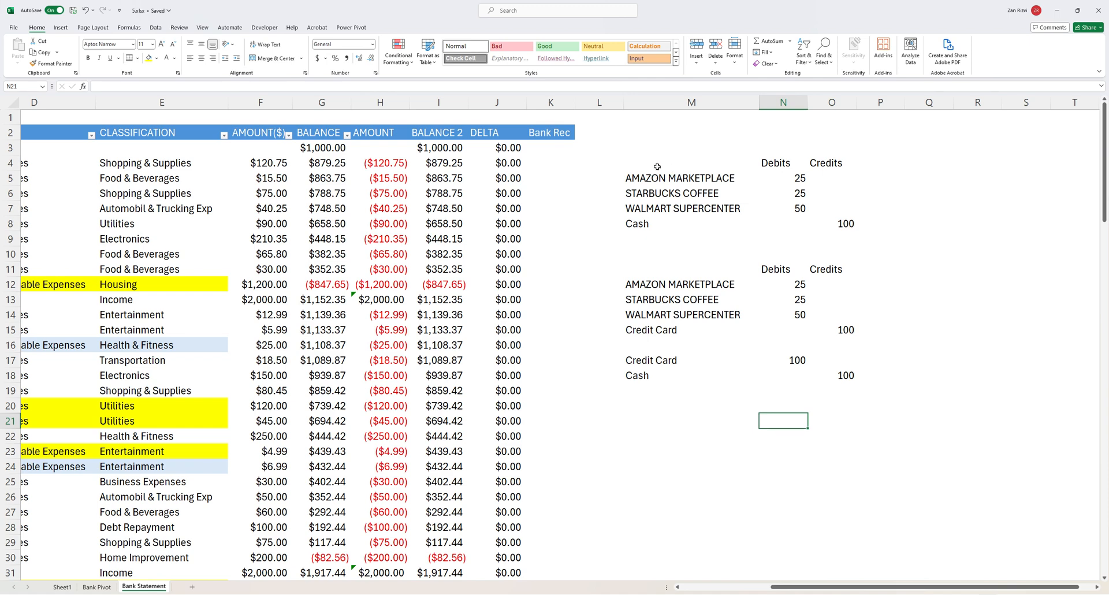
drag(657, 166, 829, 224)
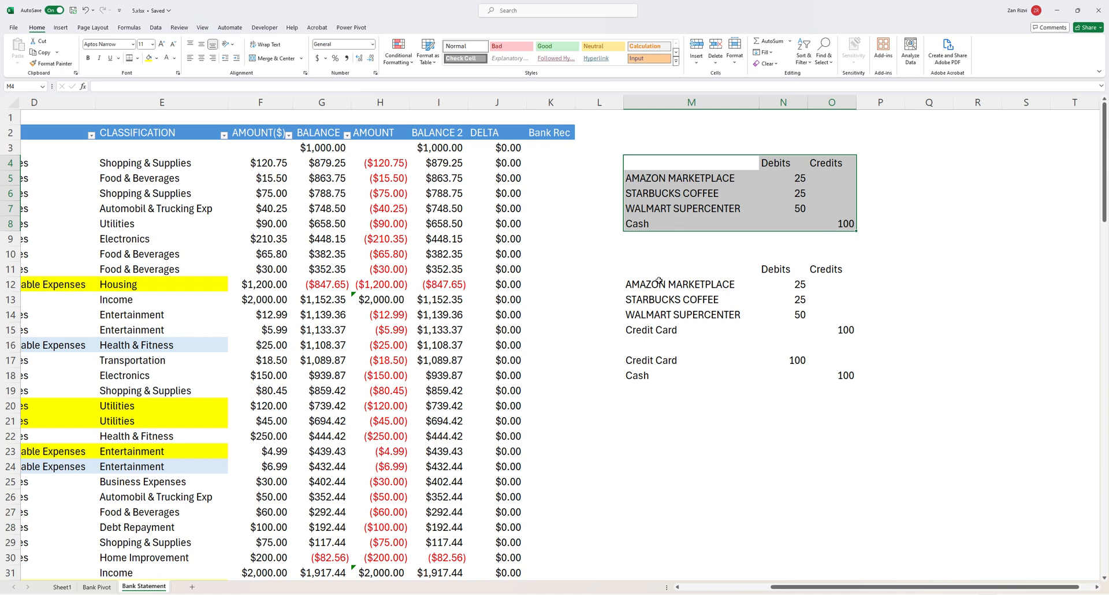
click(685, 302)
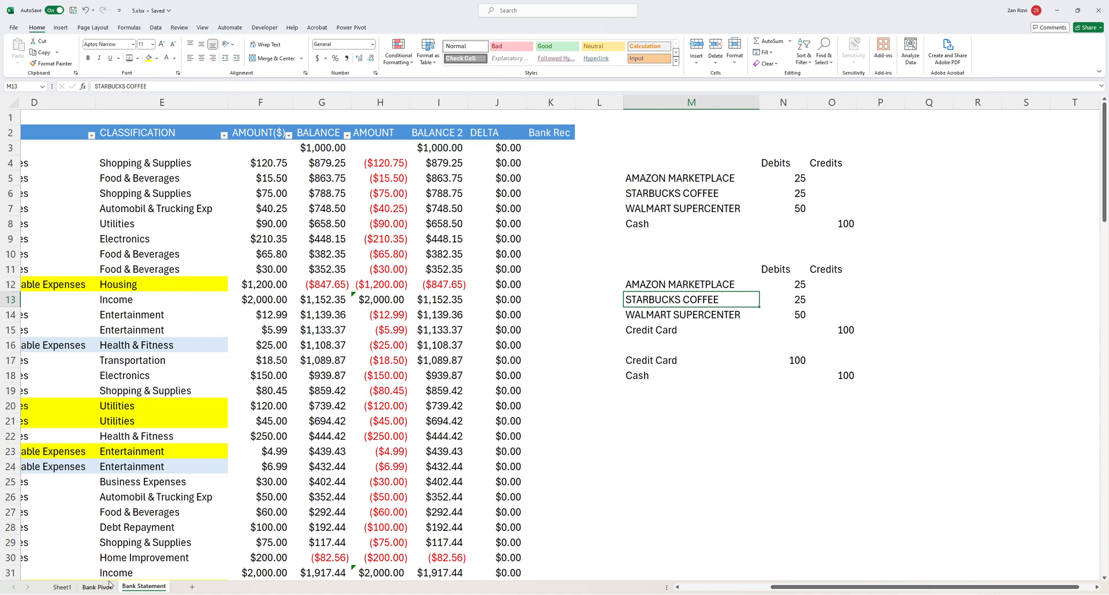
Create a PivotTable on a new worksheet from the bank statement range B2:K117
scroll(261, 439, left, 3)
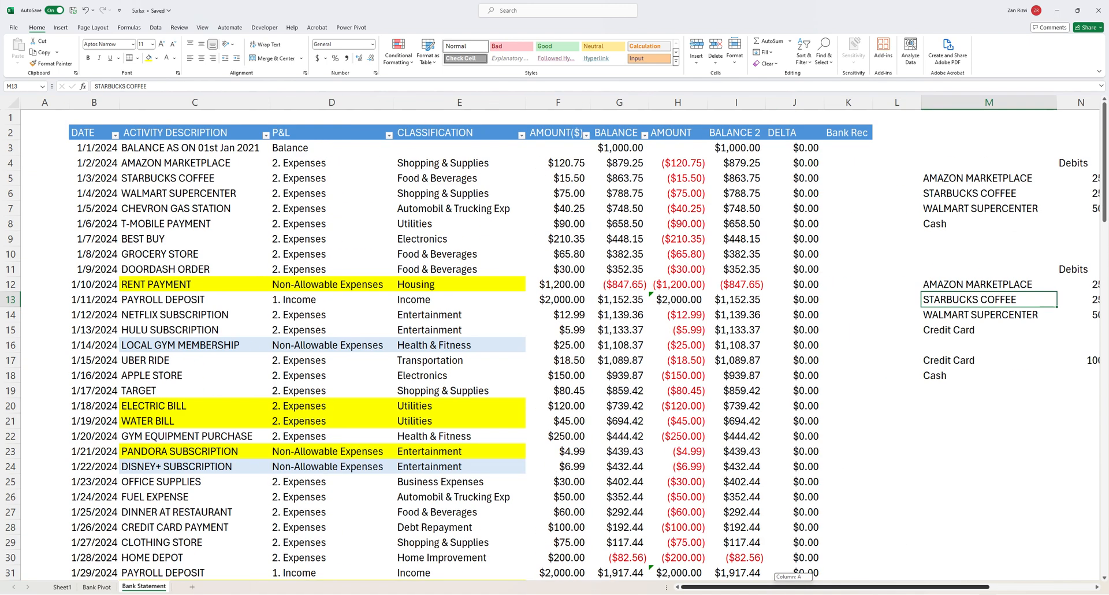
scroll(495, 445, down, 20)
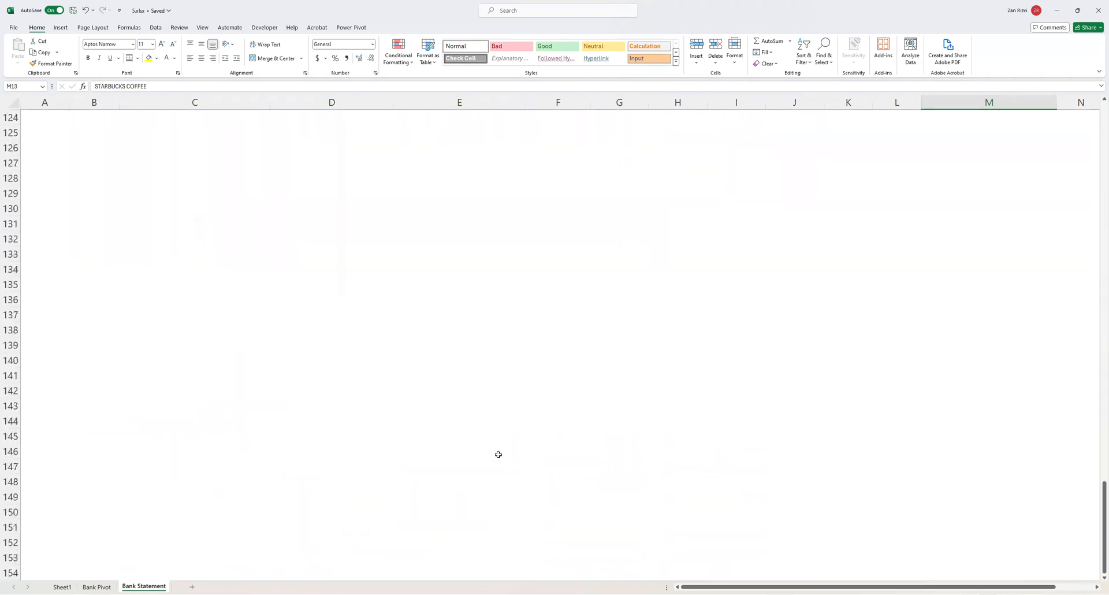
scroll(497, 454, up, 19)
scroll(498, 455, up, 20)
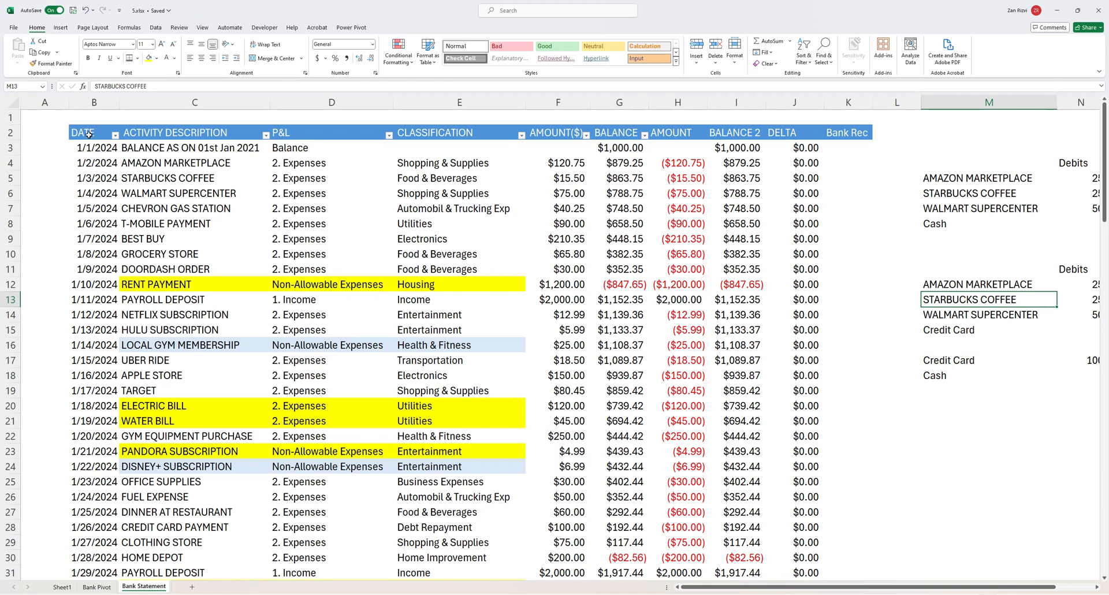
drag(89, 135, 842, 353)
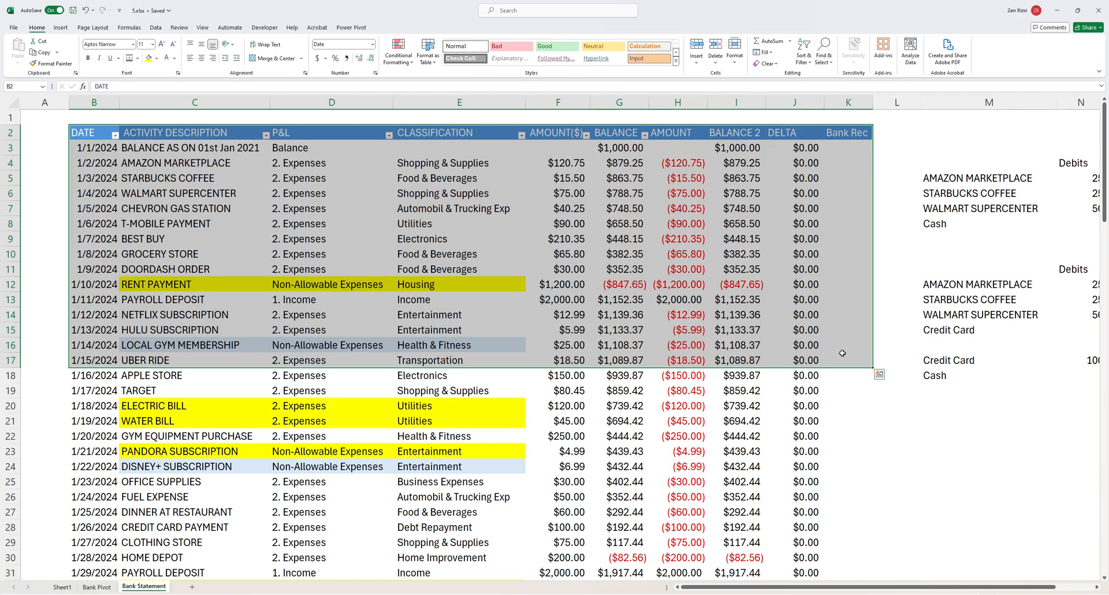
scroll(842, 353, down, 20)
scroll(810, 385, up, 15)
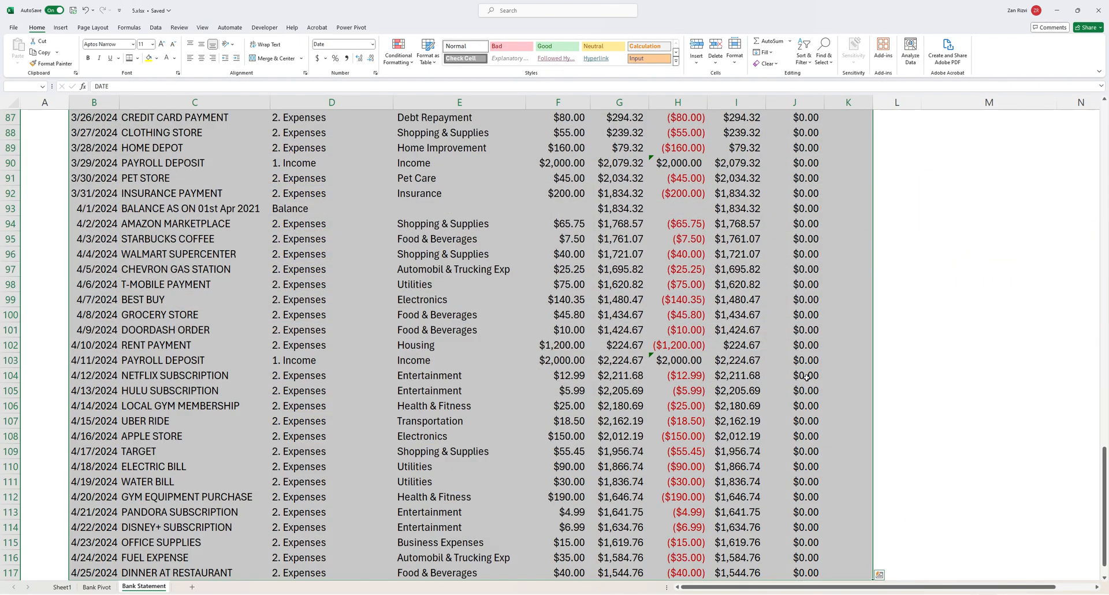
scroll(436, 426, down, 5)
scroll(431, 430, up, 20)
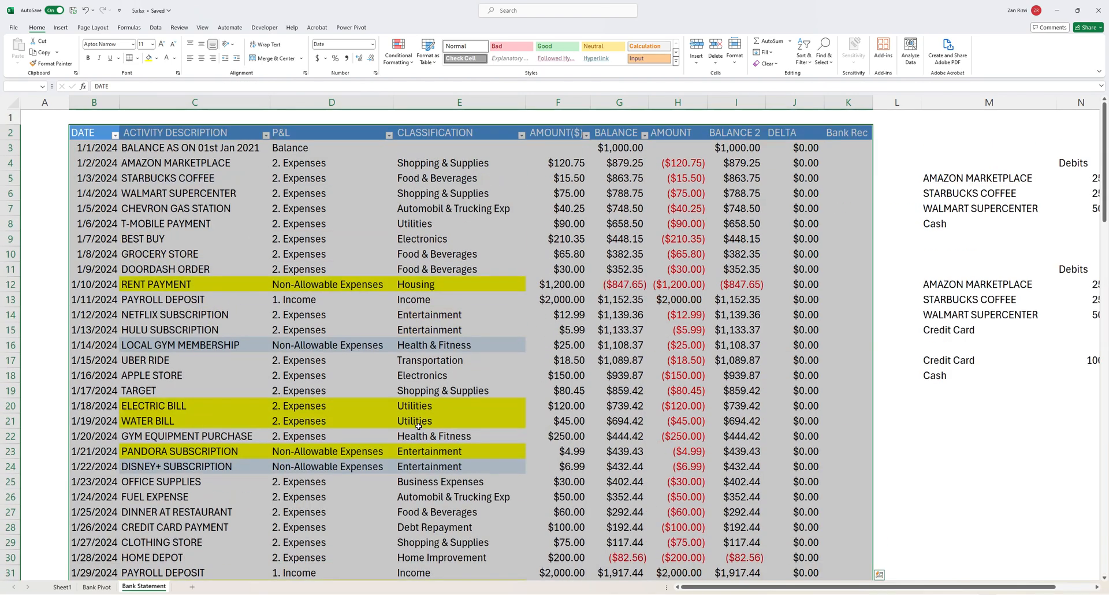
click(61, 28)
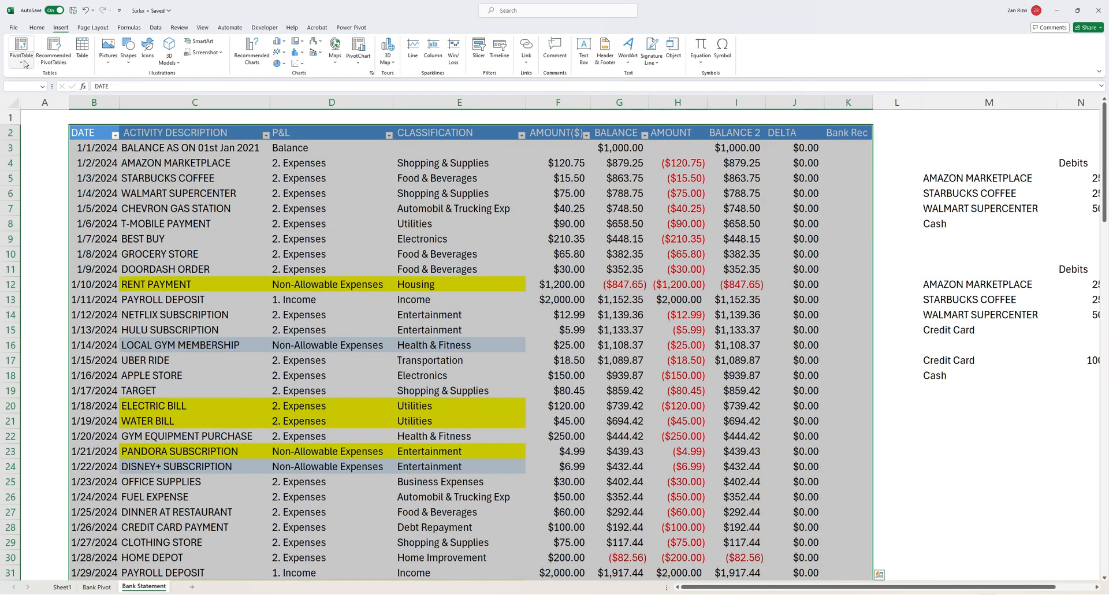
click(24, 60)
click(35, 79)
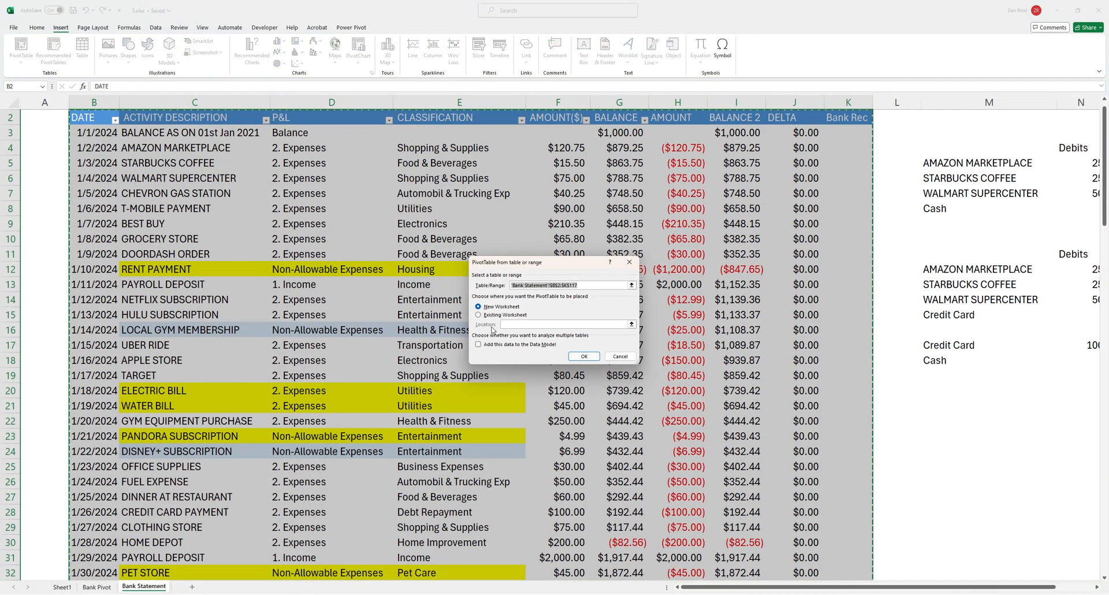
click(584, 356)
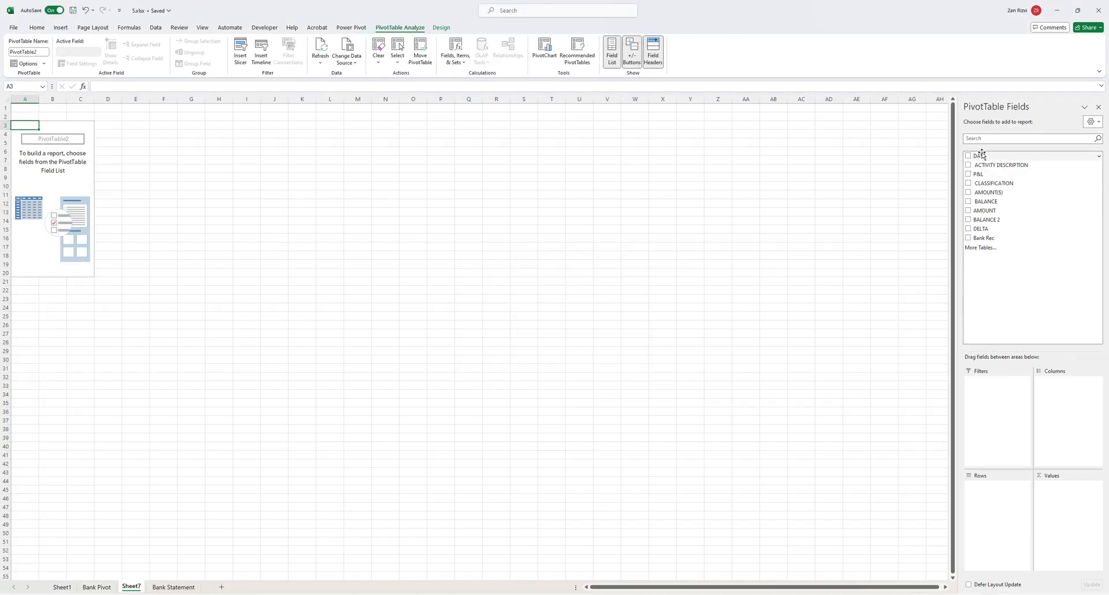
Compare the blank PivotTable on Sheet7 with the finished report on the Bank Pivot sheet
click(97, 586)
click(131, 587)
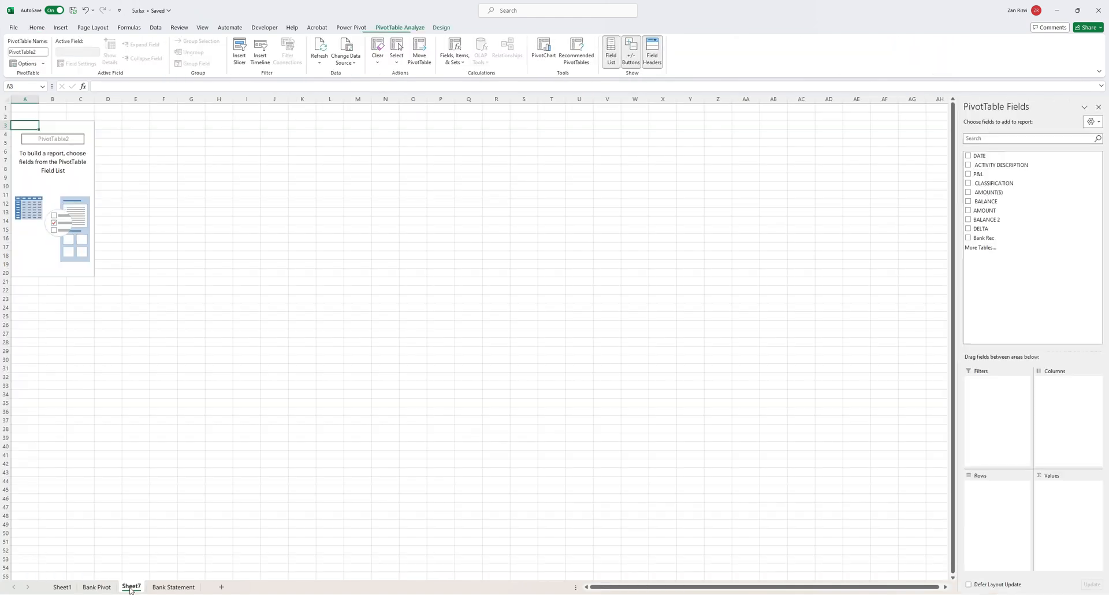
click(106, 587)
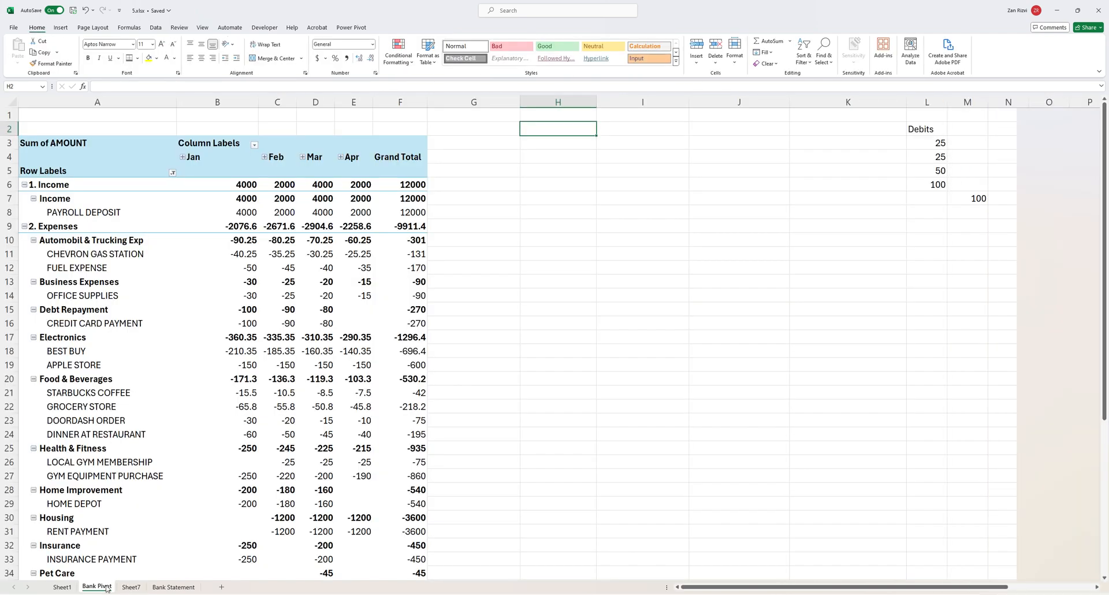
click(63, 587)
click(104, 587)
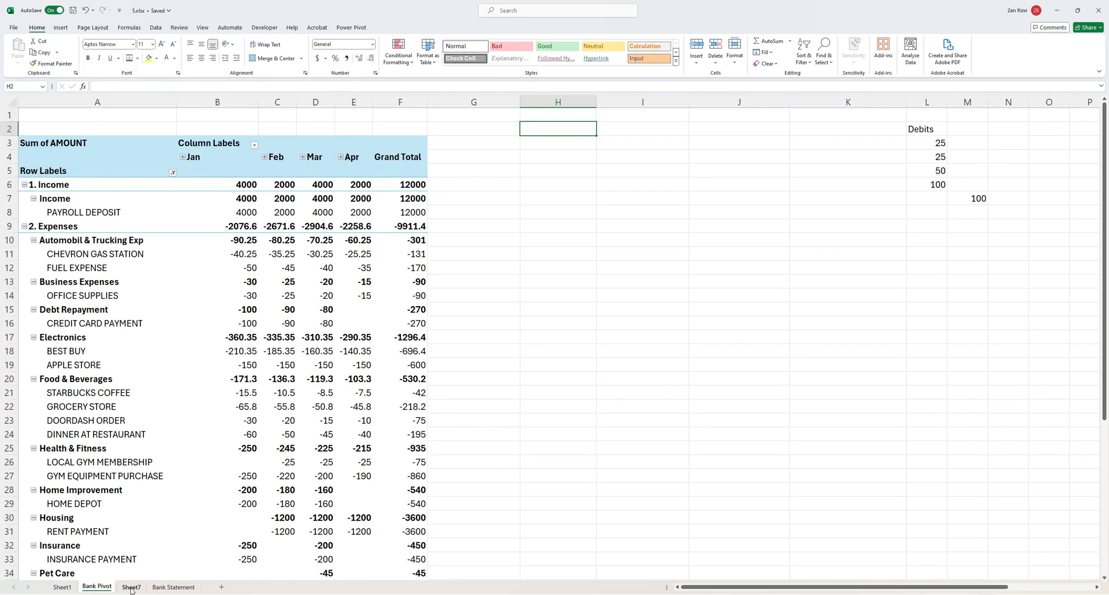
click(131, 588)
Check the number format options for the dates in column B of the Bank Statement sheet
click(165, 588)
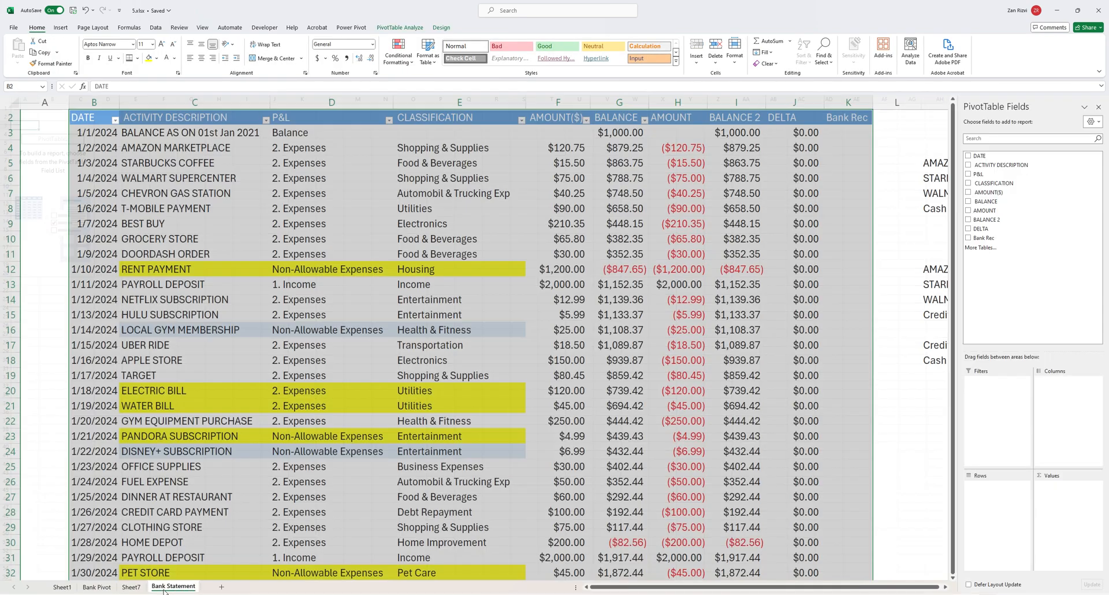
click(93, 135)
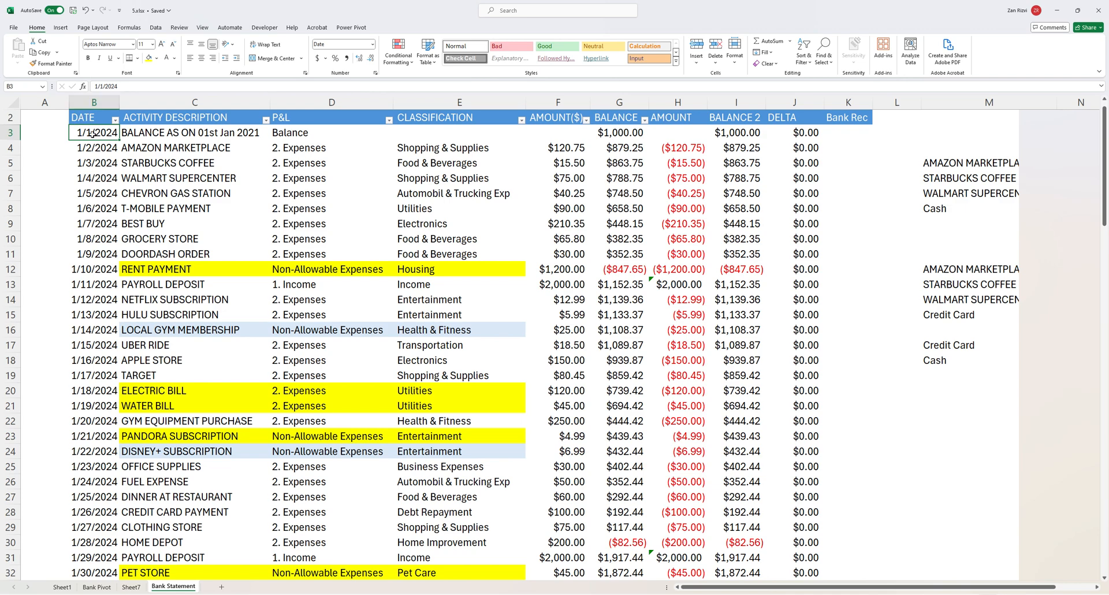
key(ctrl+shift+Down)
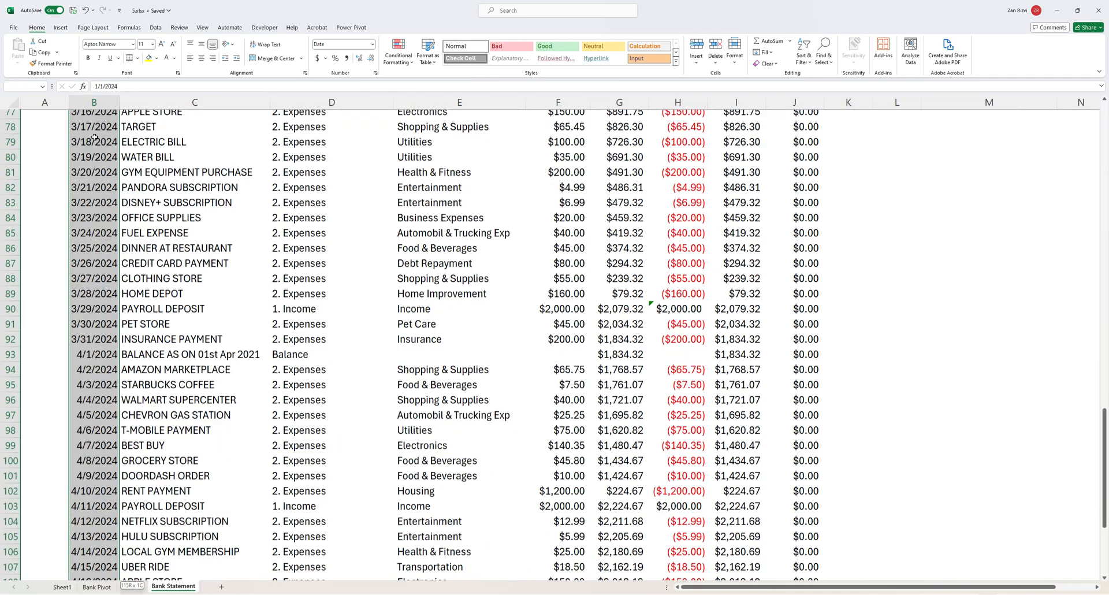
click(373, 43)
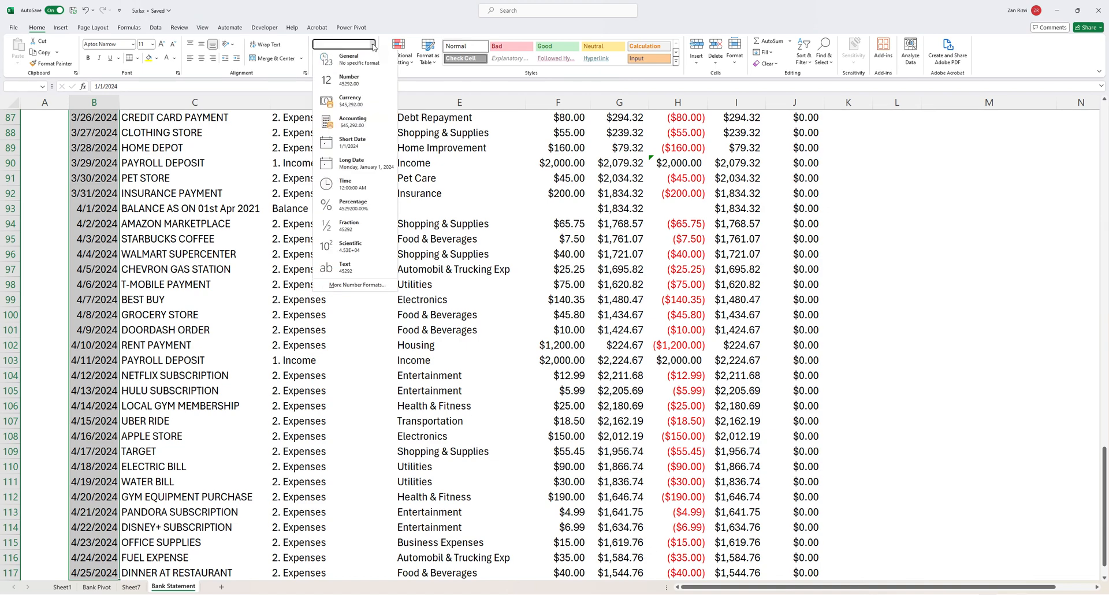
click(191, 188)
scroll(168, 260, up, 20)
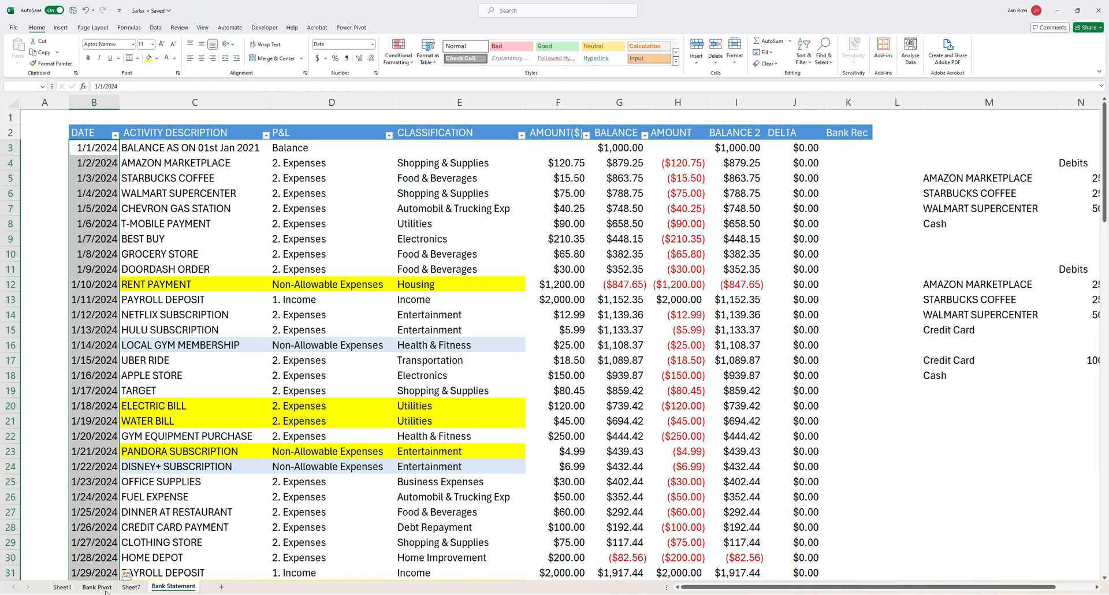
Add DATE to the rows of the Sheet7 PivotTable, remove its Months and Days groupings, and check the listed dates
click(131, 587)
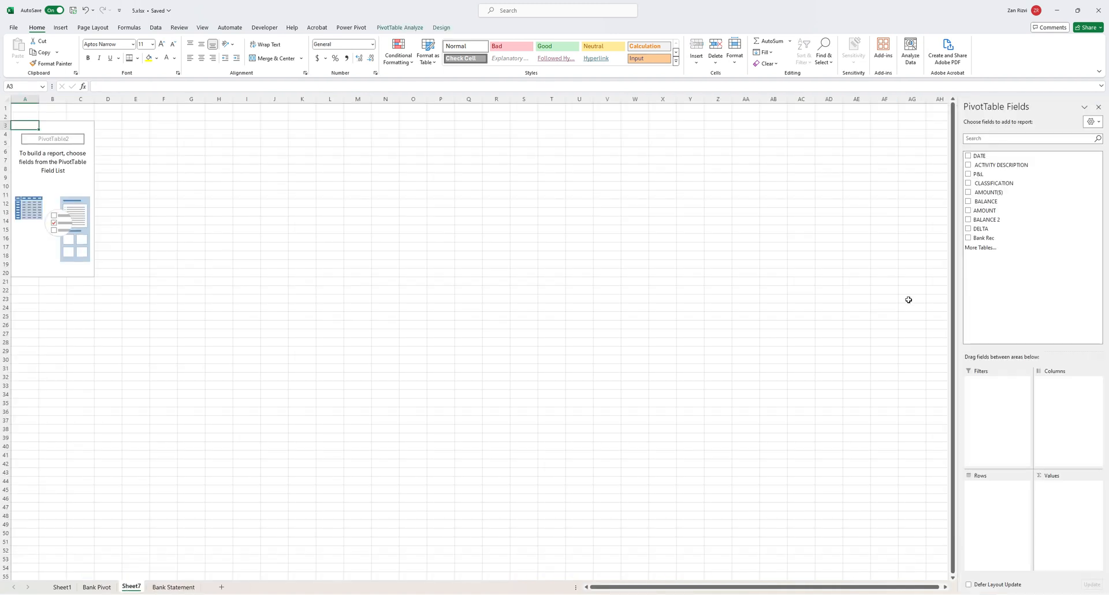
click(967, 155)
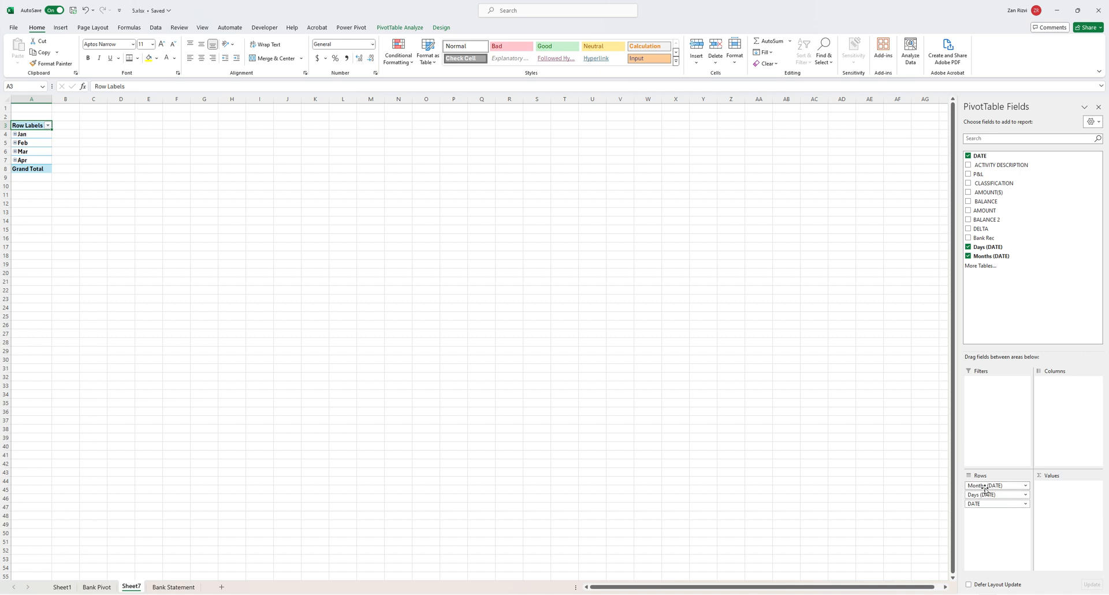
drag(988, 488, 995, 334)
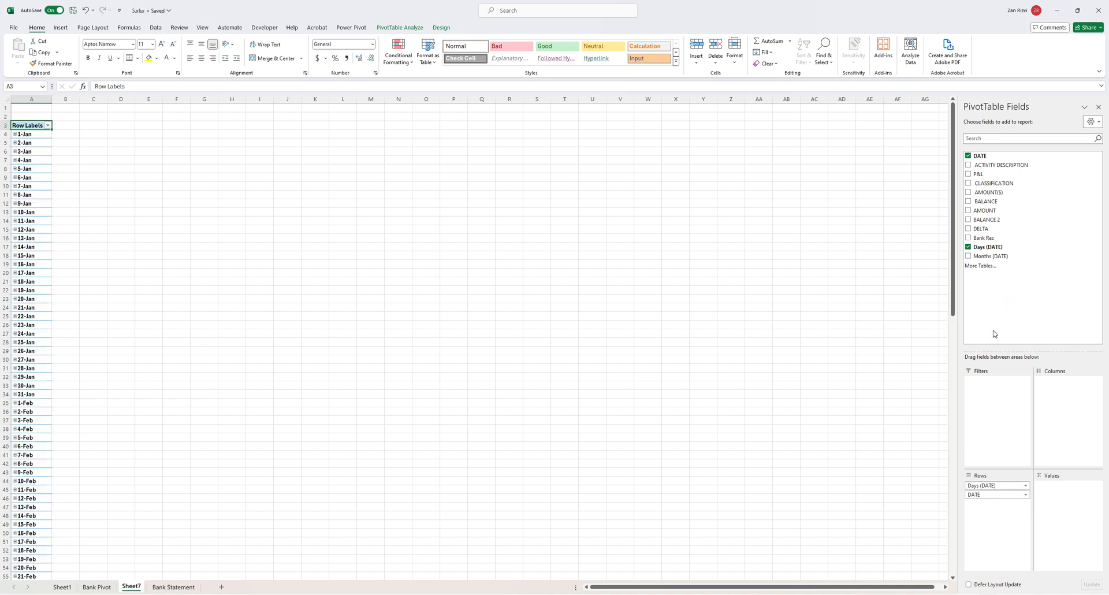
drag(978, 486, 1017, 247)
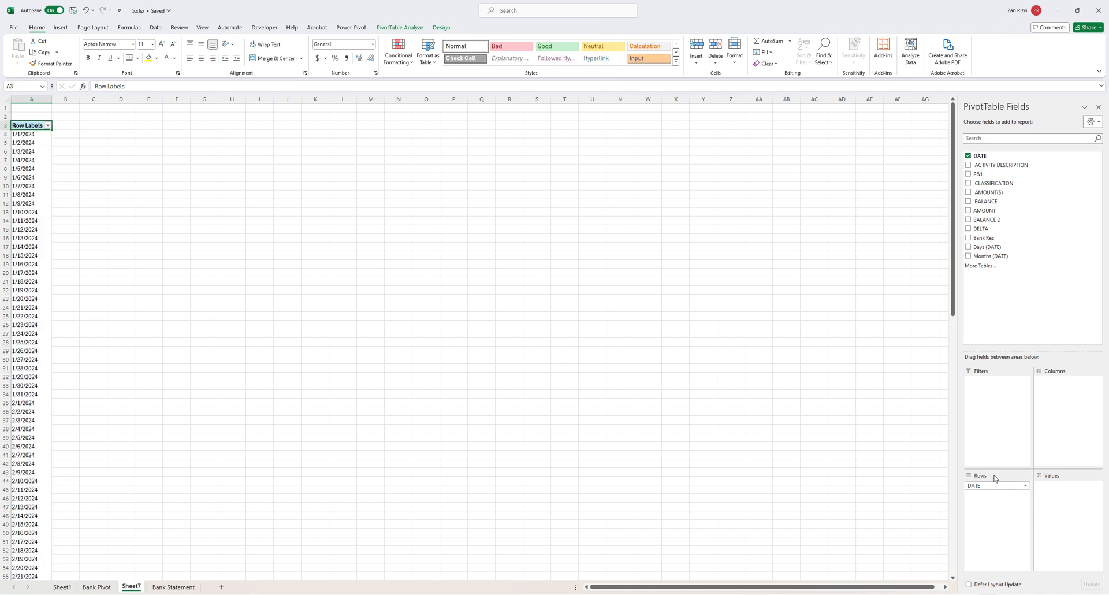
scroll(35, 322, down, 20)
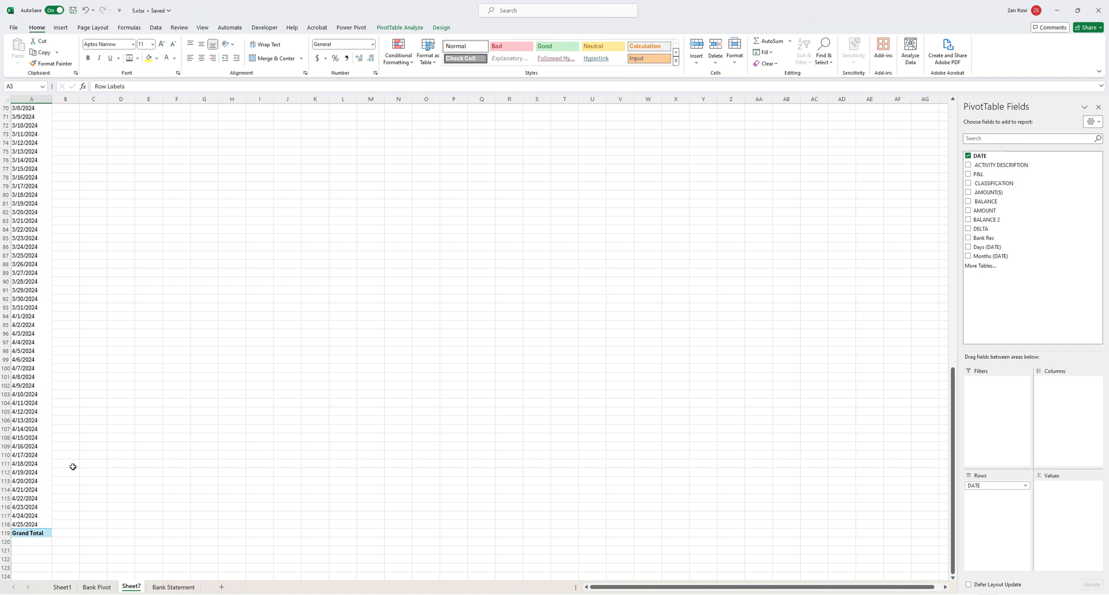
scroll(73, 467, up, 20)
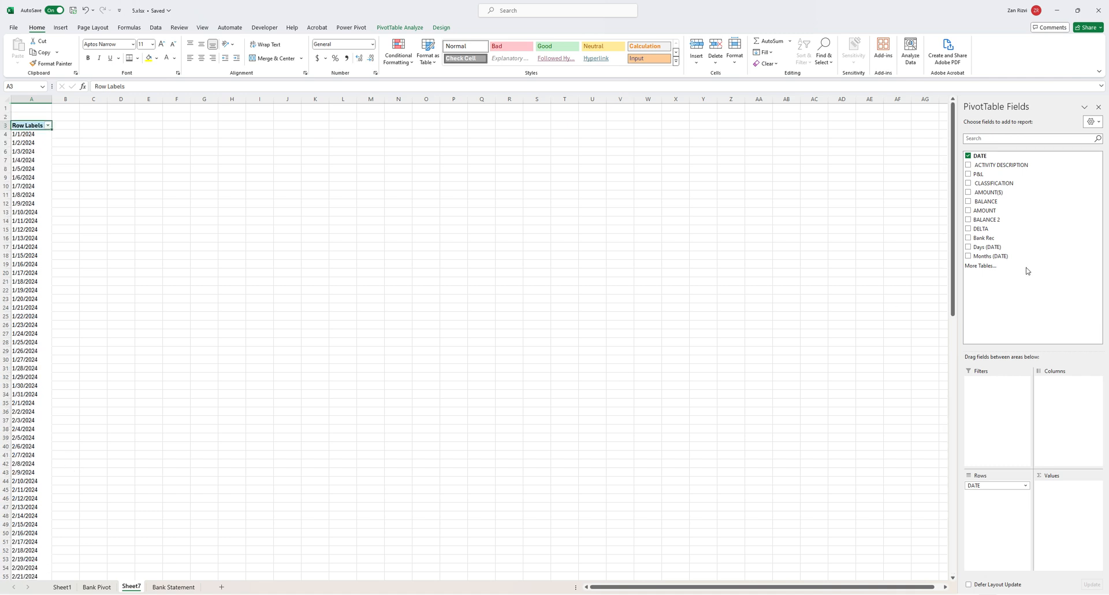
Bring back the Months (DATE) field and place it above DATE in the PivotTable's columns
drag(997, 259, 1001, 488)
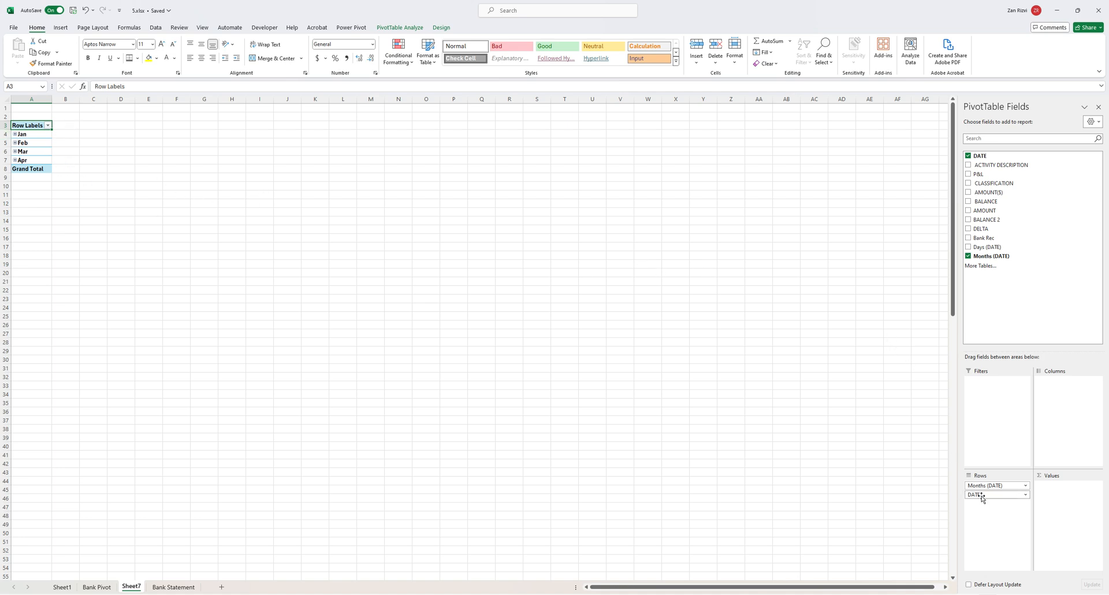
drag(983, 486, 1048, 399)
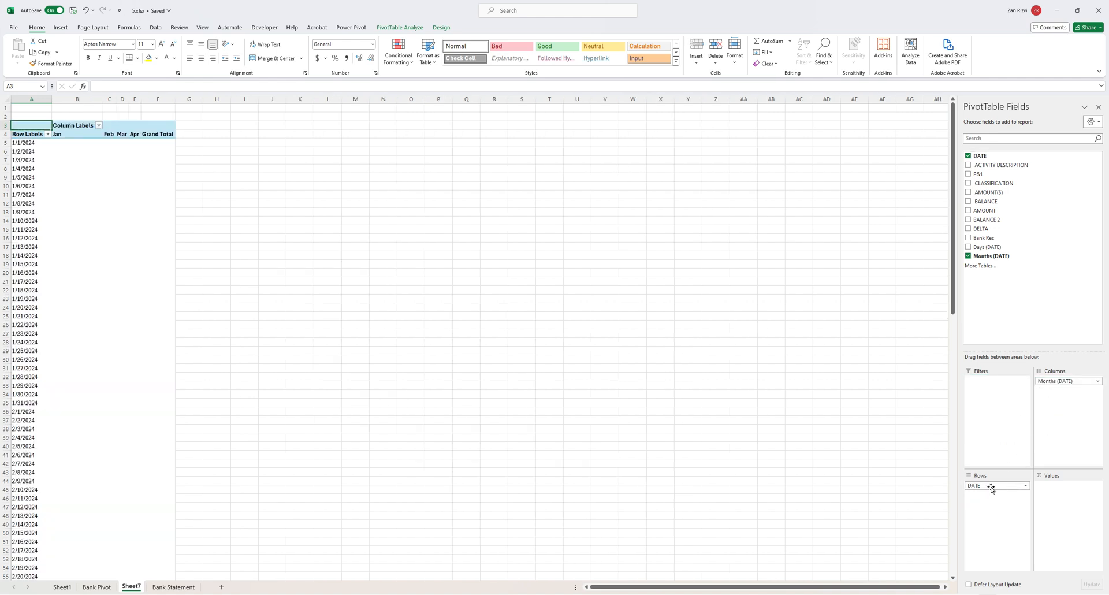
drag(991, 486, 1076, 430)
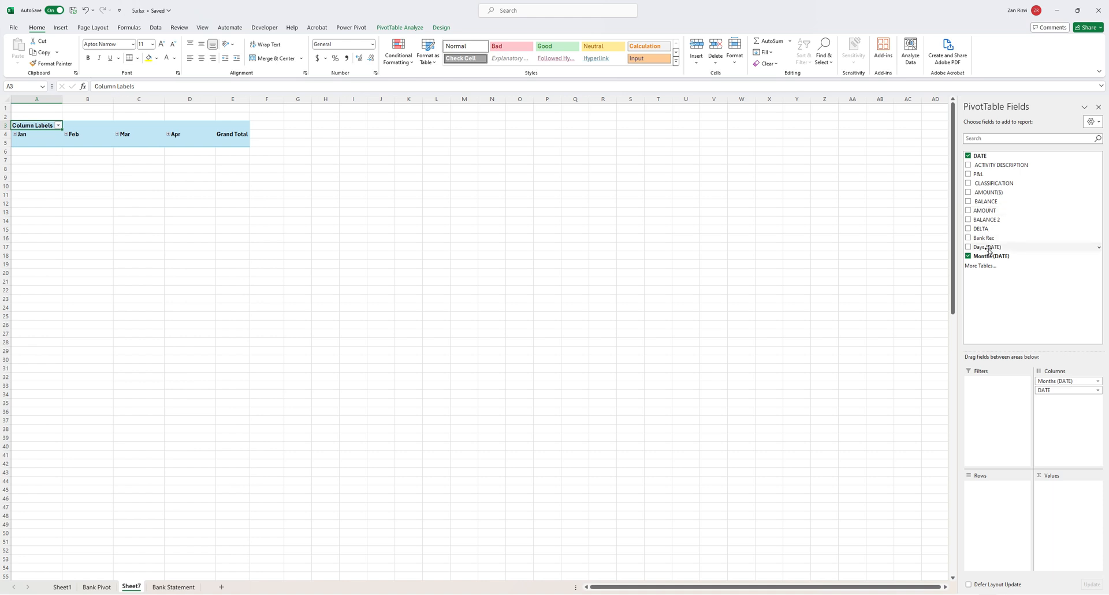
Summarize the PivotTable by the sum of AMOUNT, with P&L above CLASSIFICATION as row fields
drag(991, 211, 989, 489)
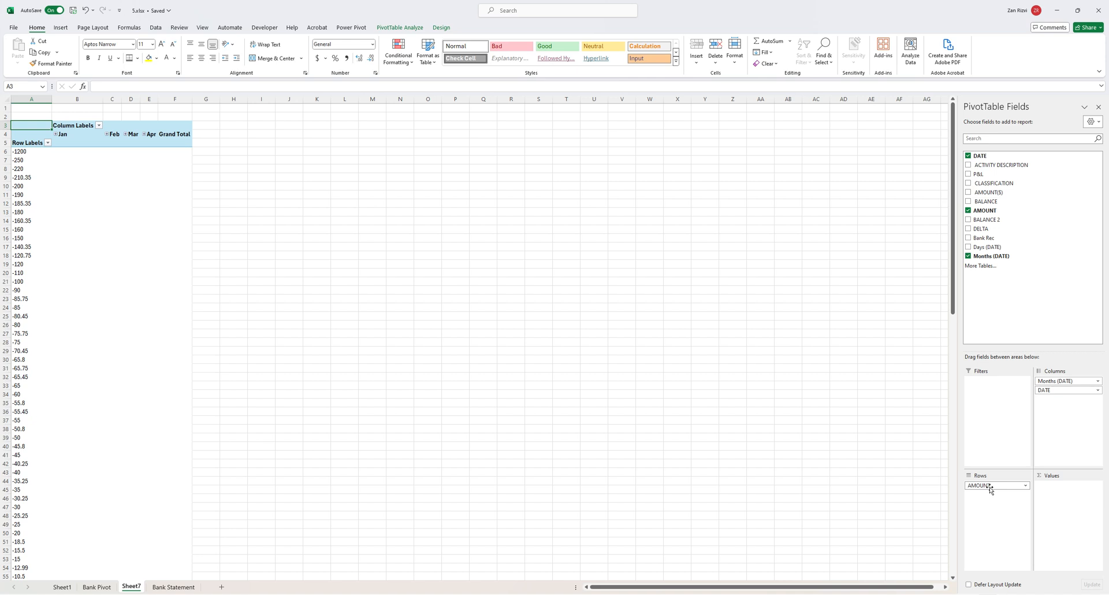
drag(990, 487, 1057, 486)
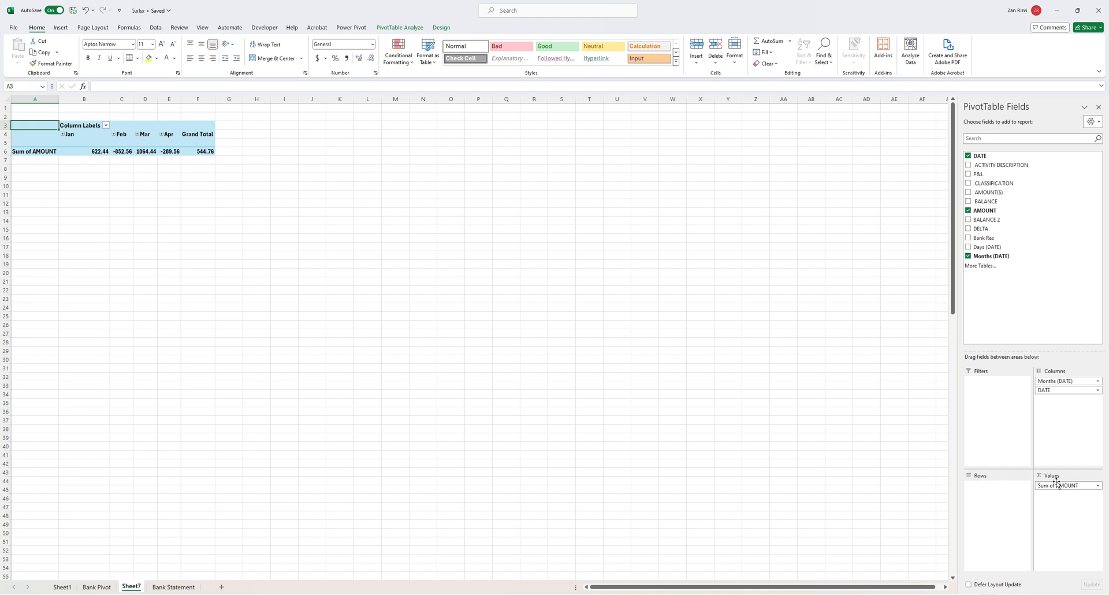
drag(993, 183, 1004, 504)
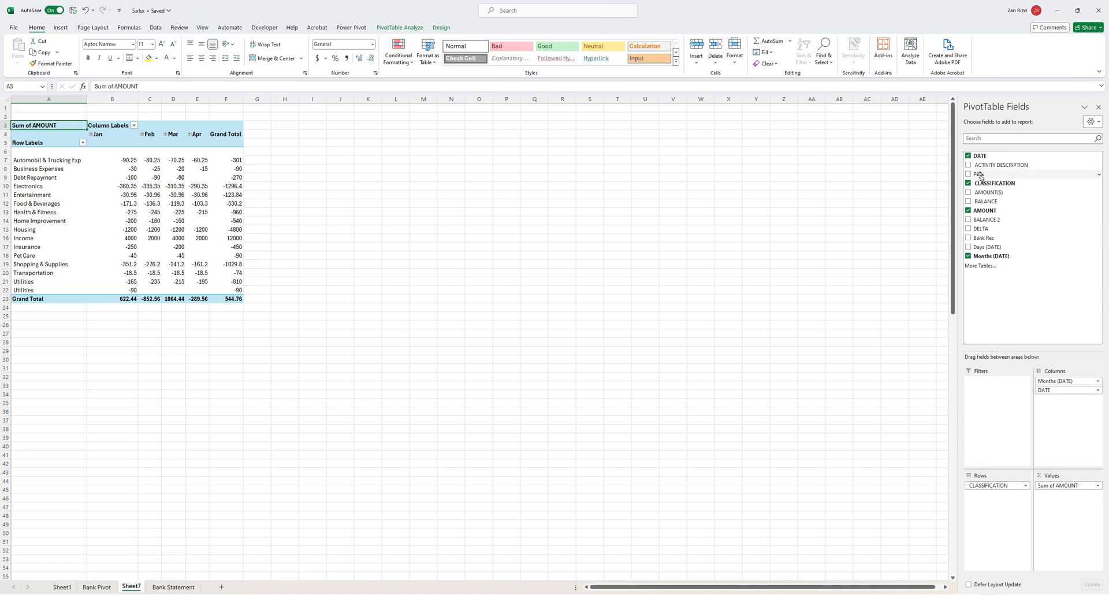
drag(980, 177, 1008, 486)
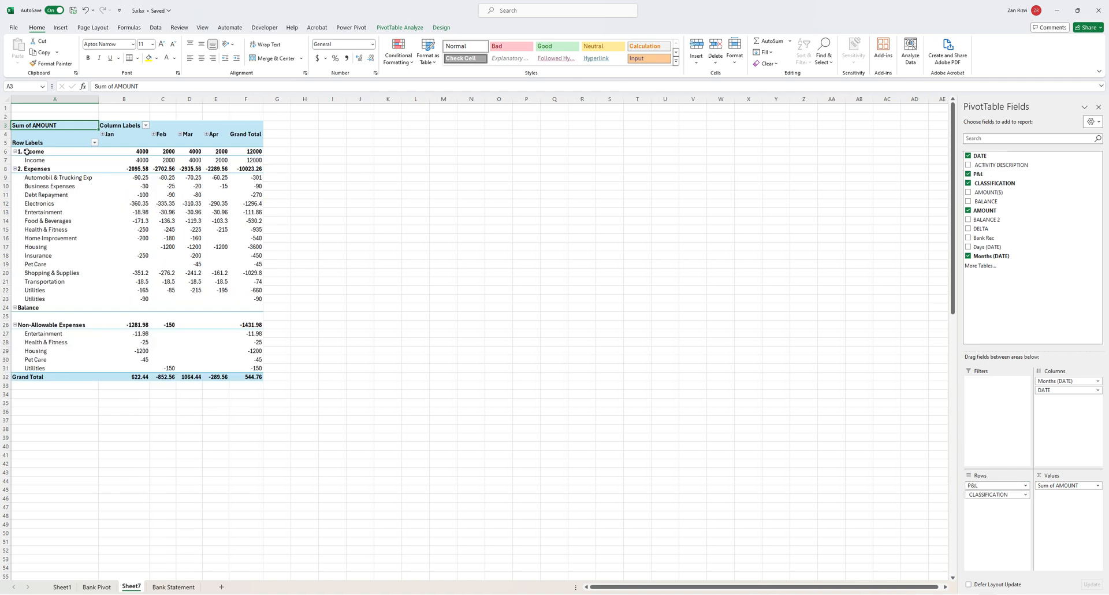
Examine the PivotTable's Income, Expenses, Balance and Non-Allowable Expenses groups and the classifications listed under them
click(72, 152)
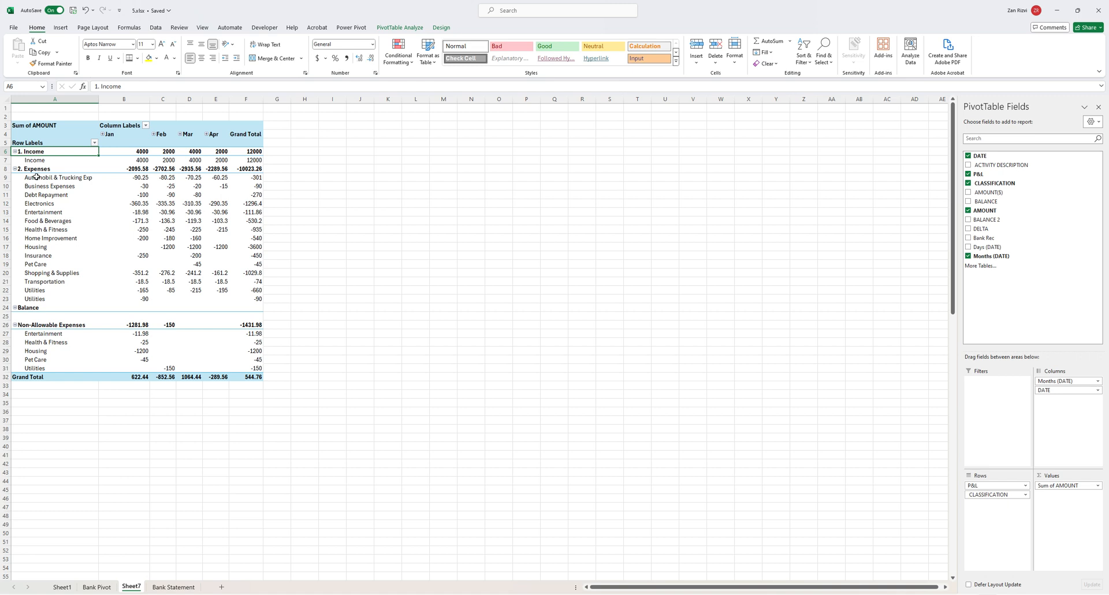
drag(37, 177, 35, 309)
click(35, 246)
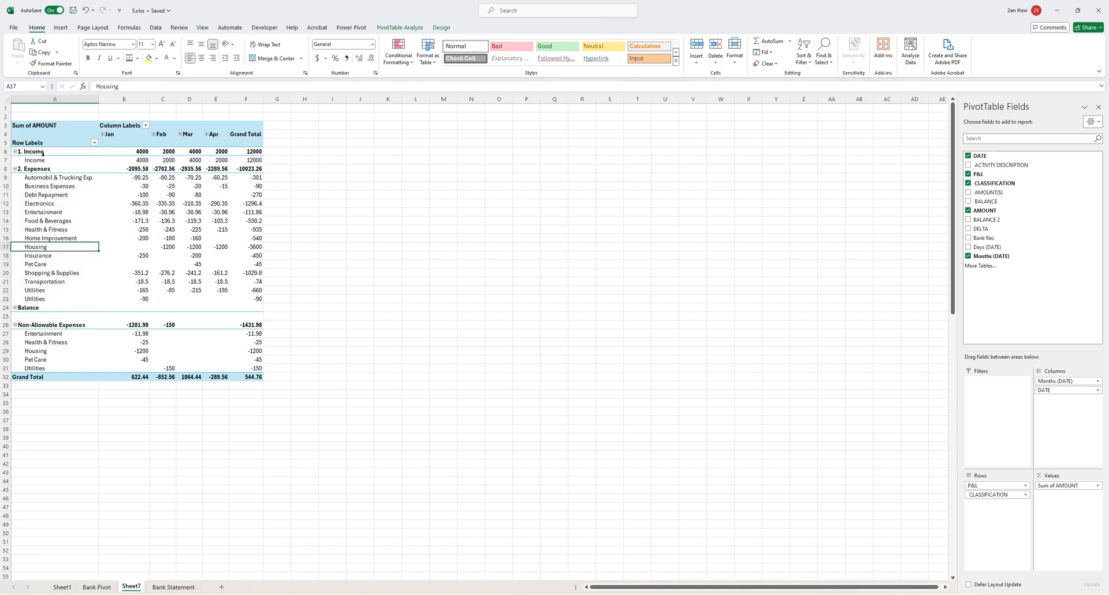
click(43, 152)
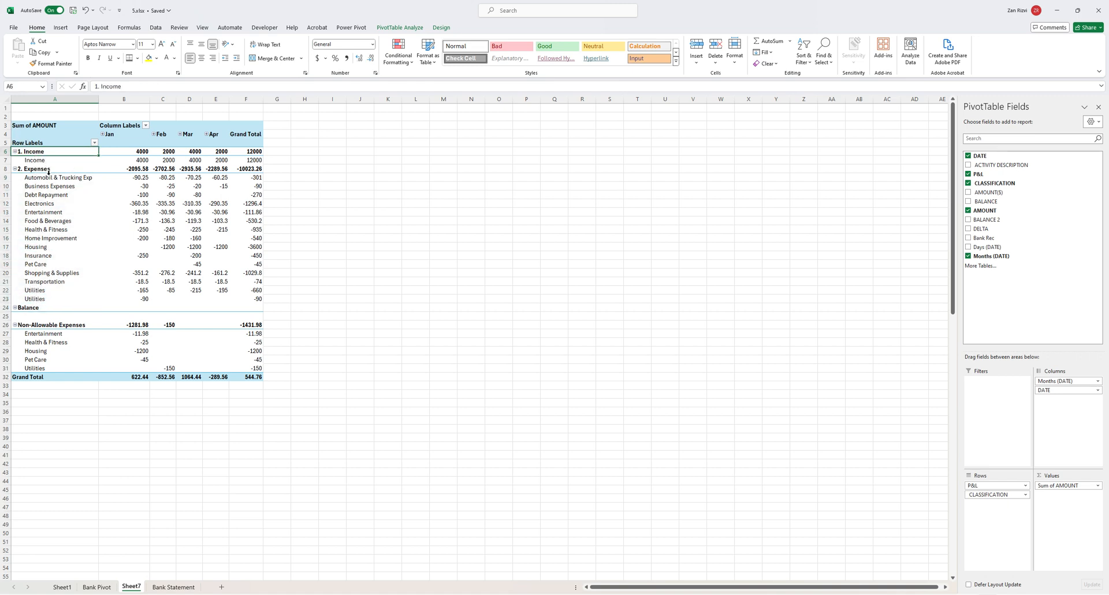
click(35, 166)
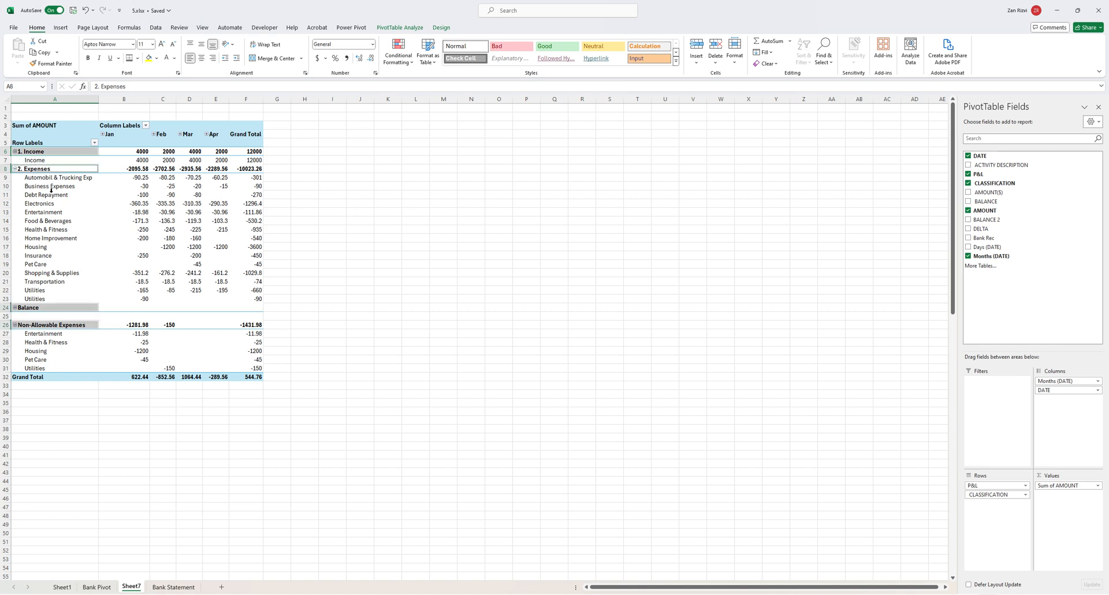
click(371, 279)
click(58, 194)
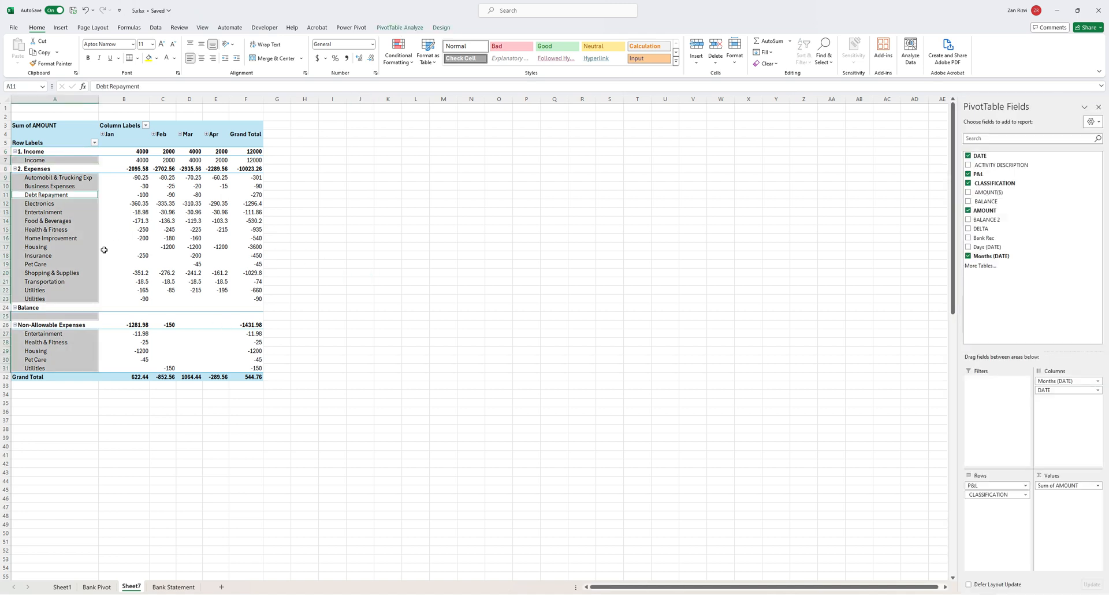
click(362, 264)
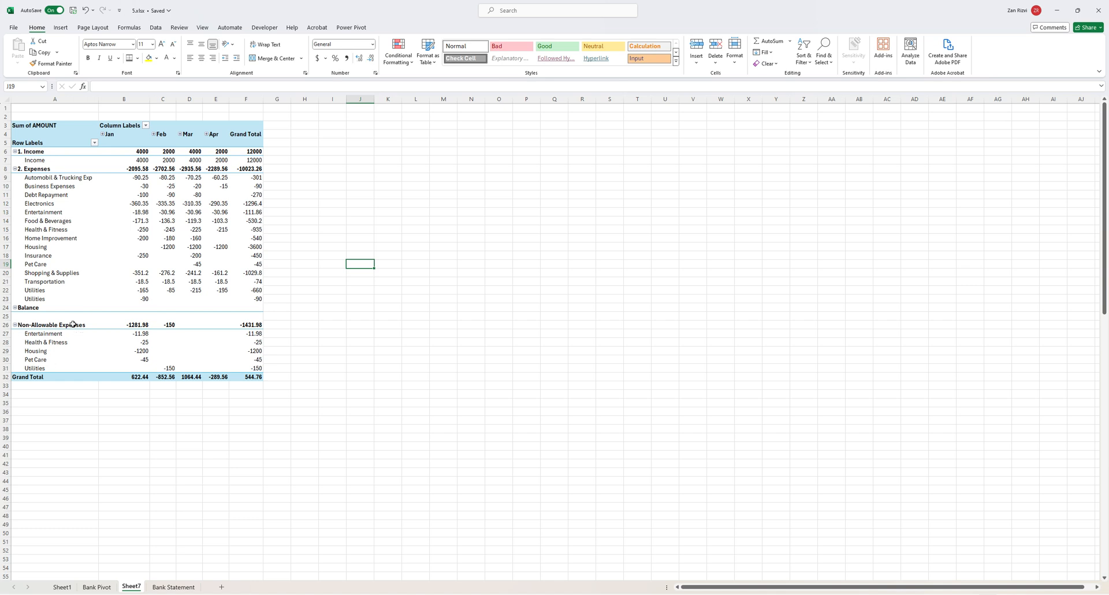
click(34, 308)
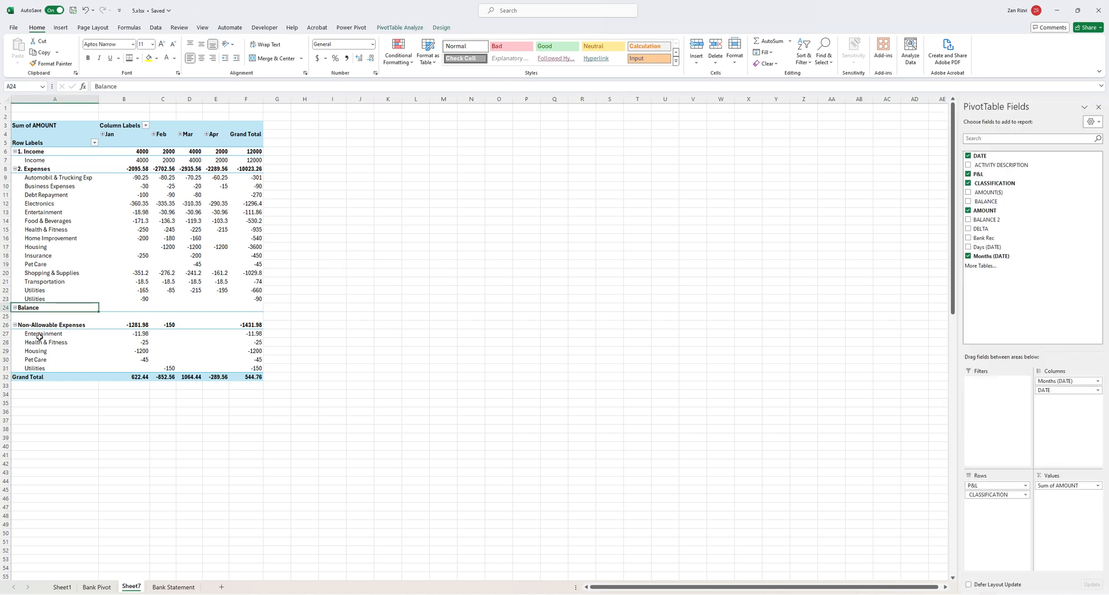
click(42, 326)
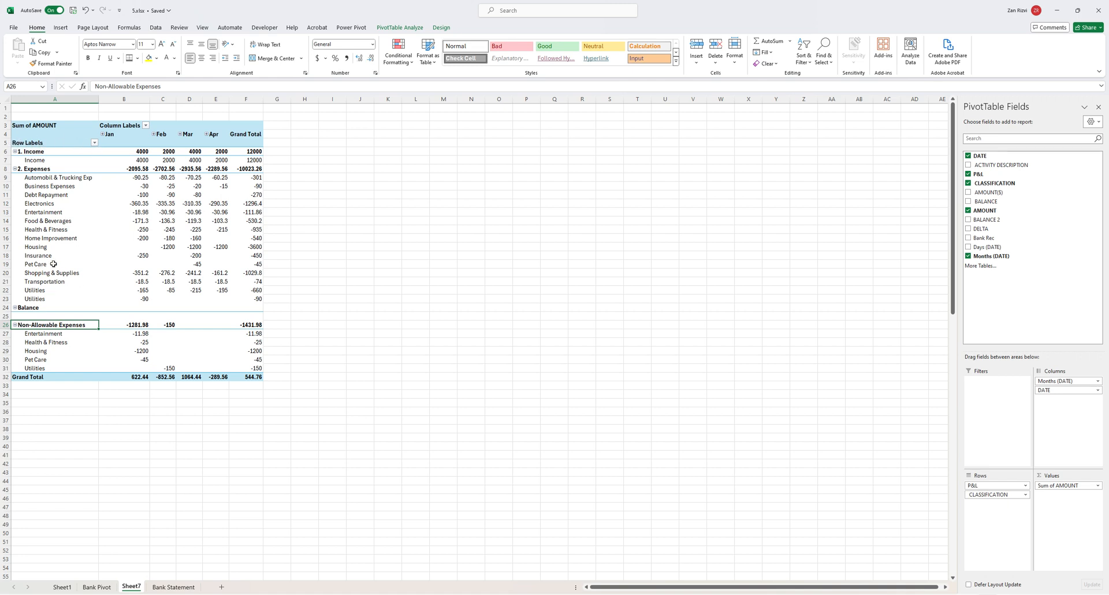
Filter the P&L row field to exclude Balance and Non-Allowable Expenses
click(43, 152)
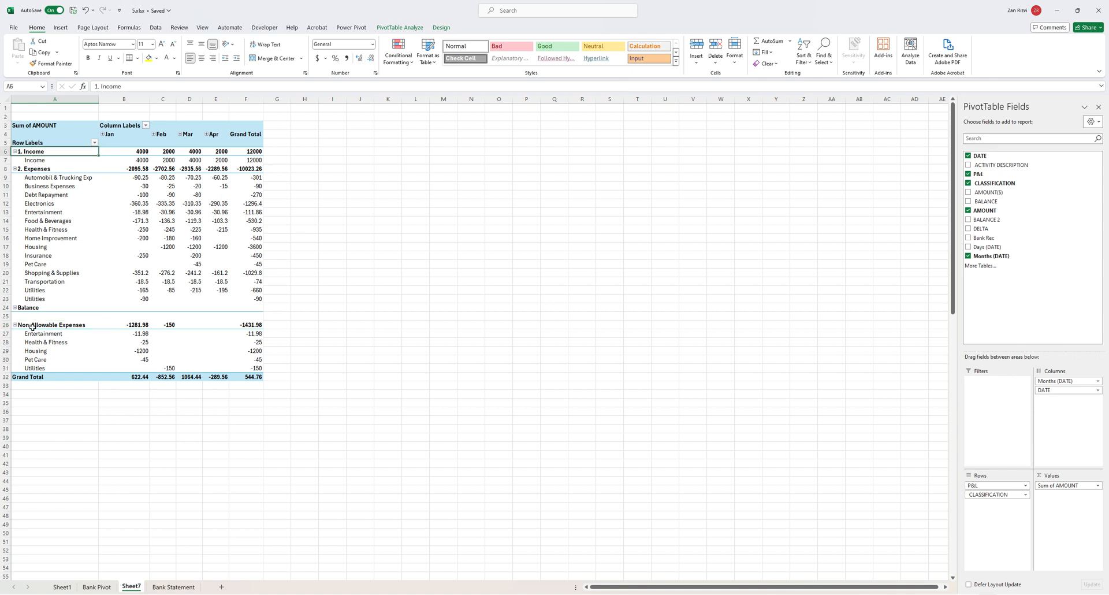
click(94, 143)
click(26, 287)
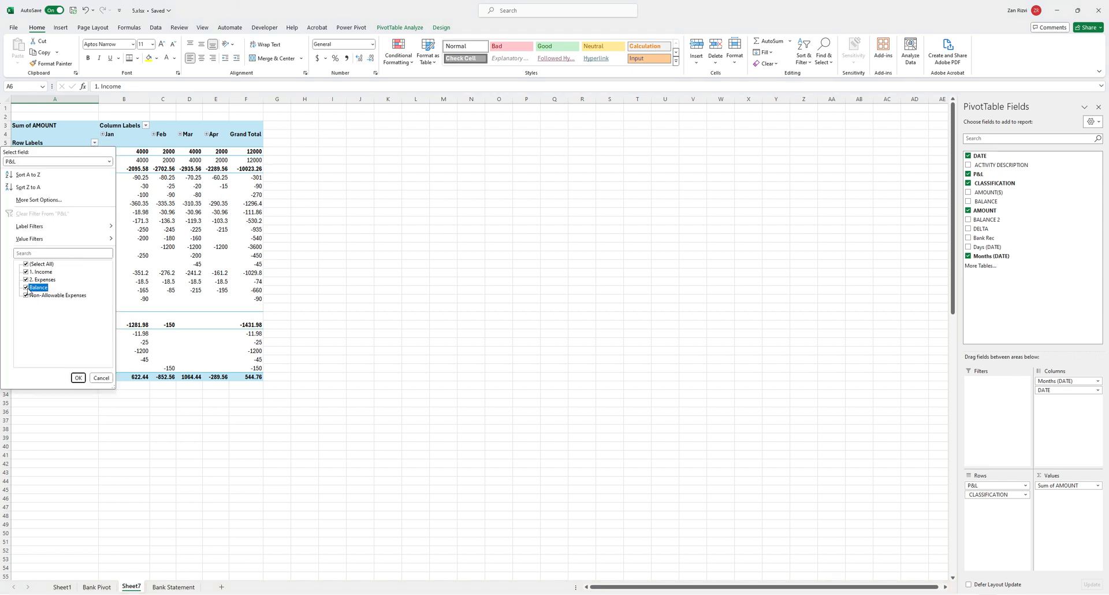
click(26, 295)
click(77, 379)
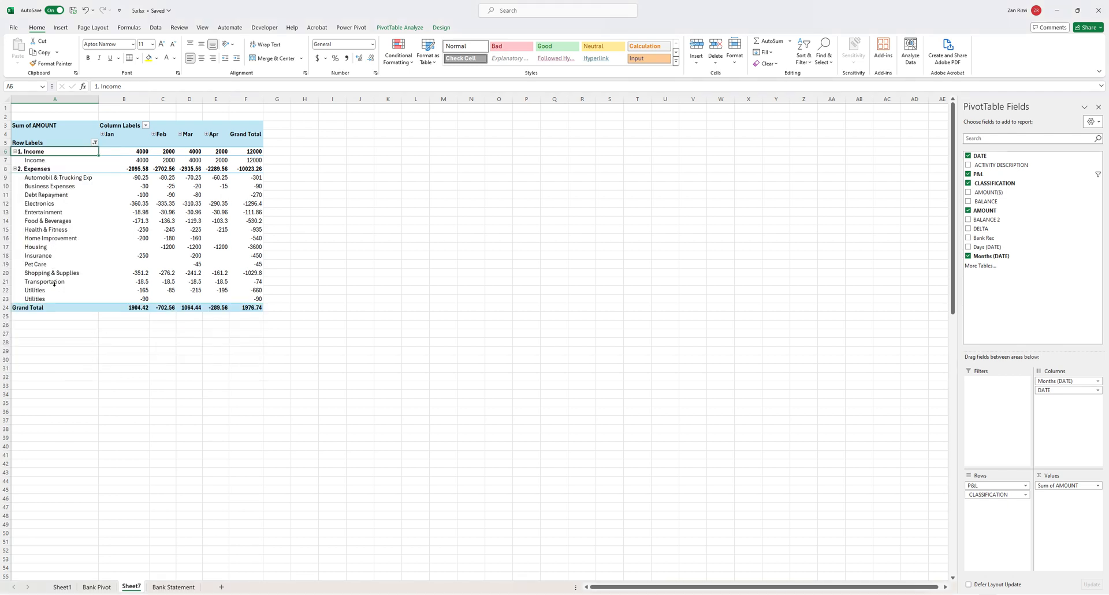
Filter the CLASSIFICATION row field to exclude Pet Care from the expenses
click(40, 211)
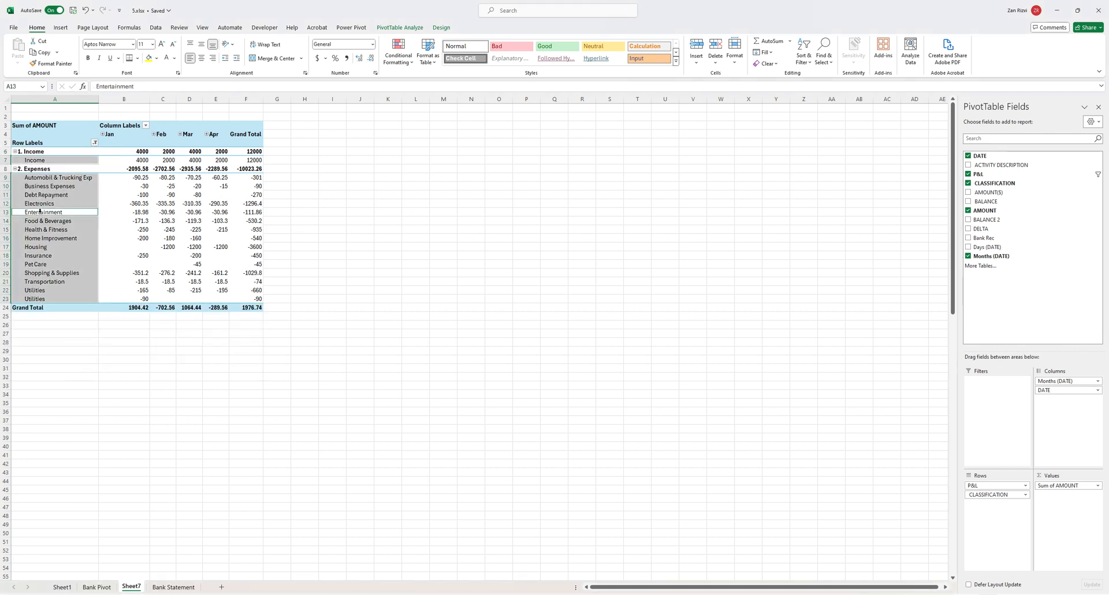
click(64, 184)
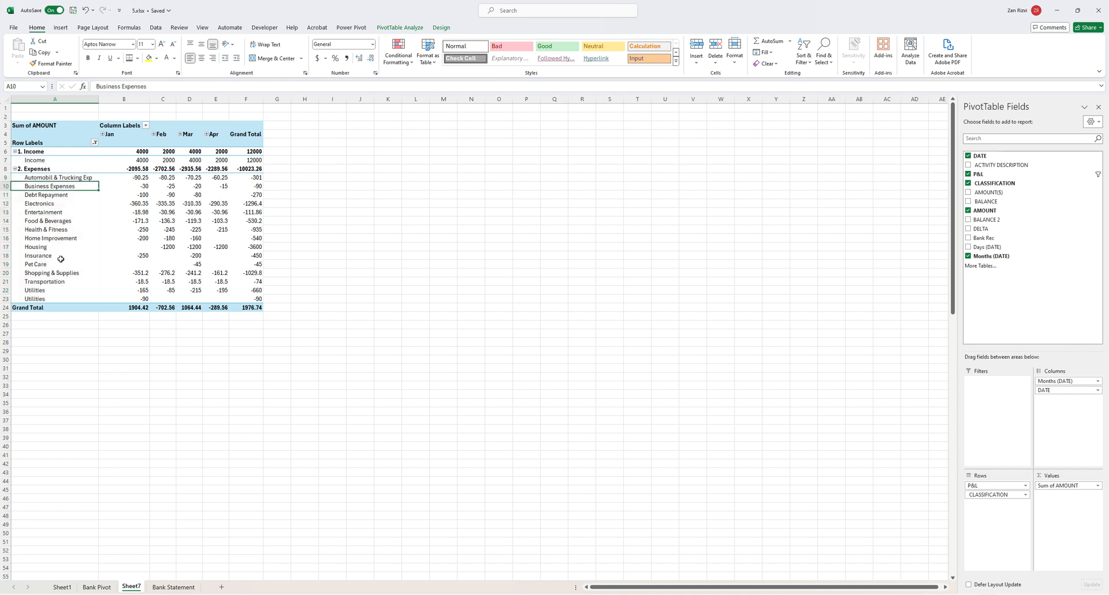
click(40, 264)
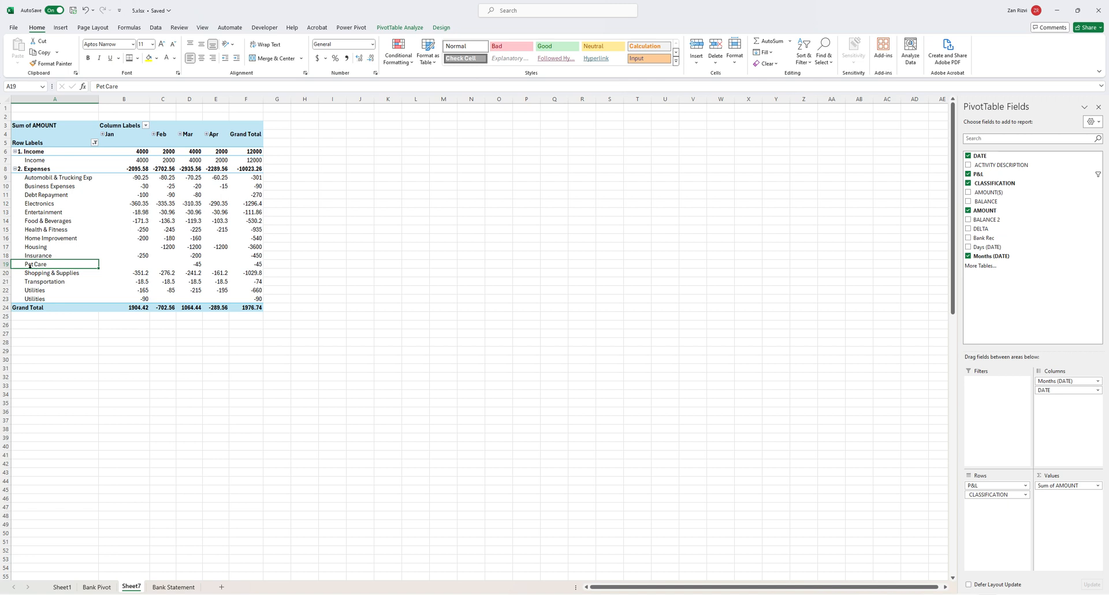
click(94, 142)
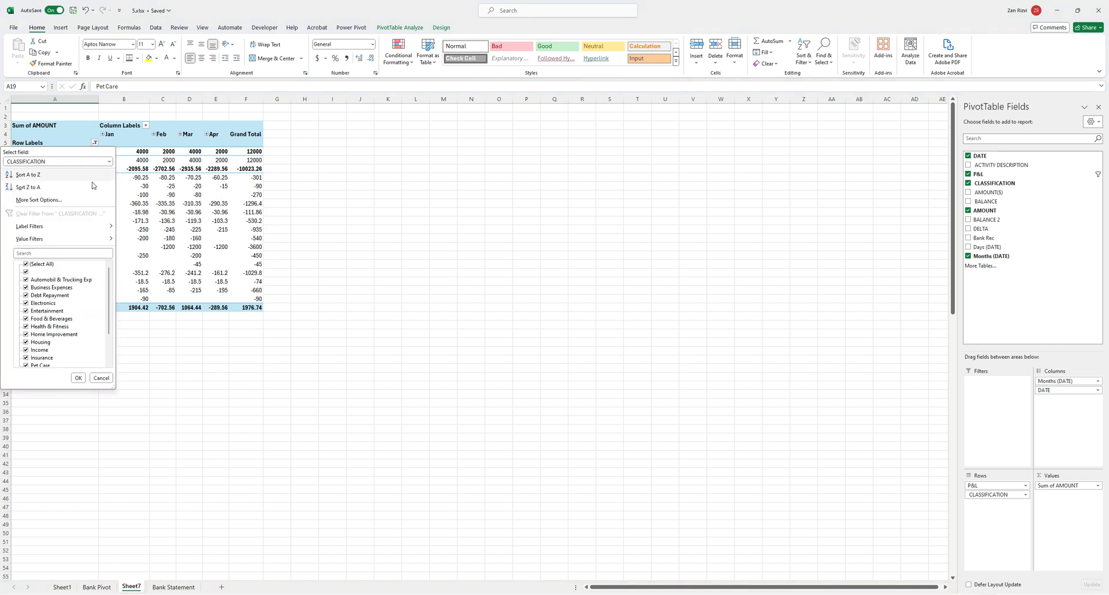
scroll(67, 334, down, 2)
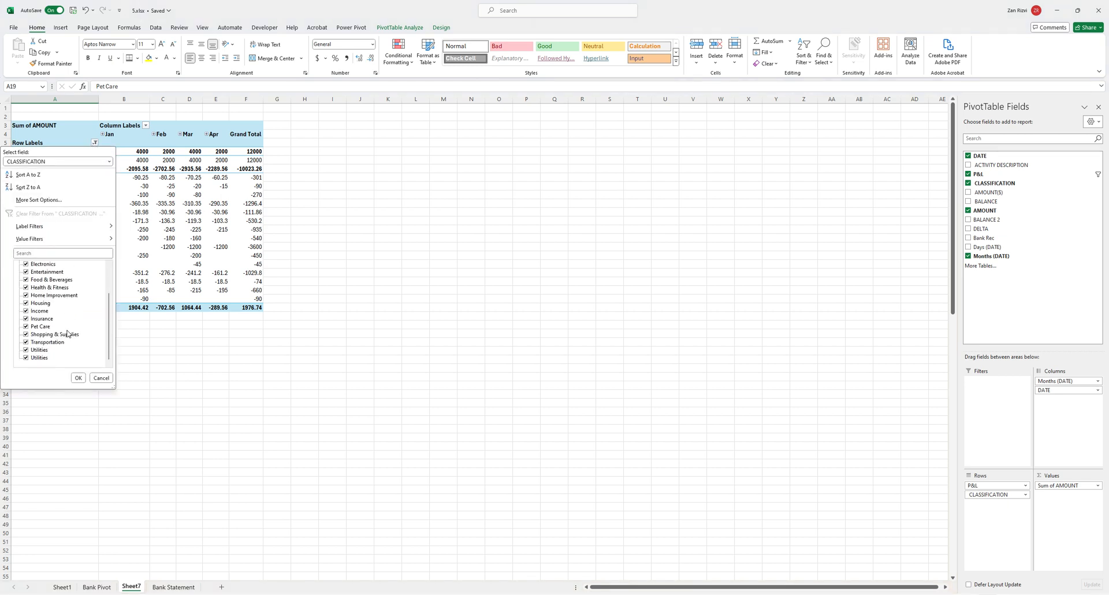
click(25, 326)
click(77, 377)
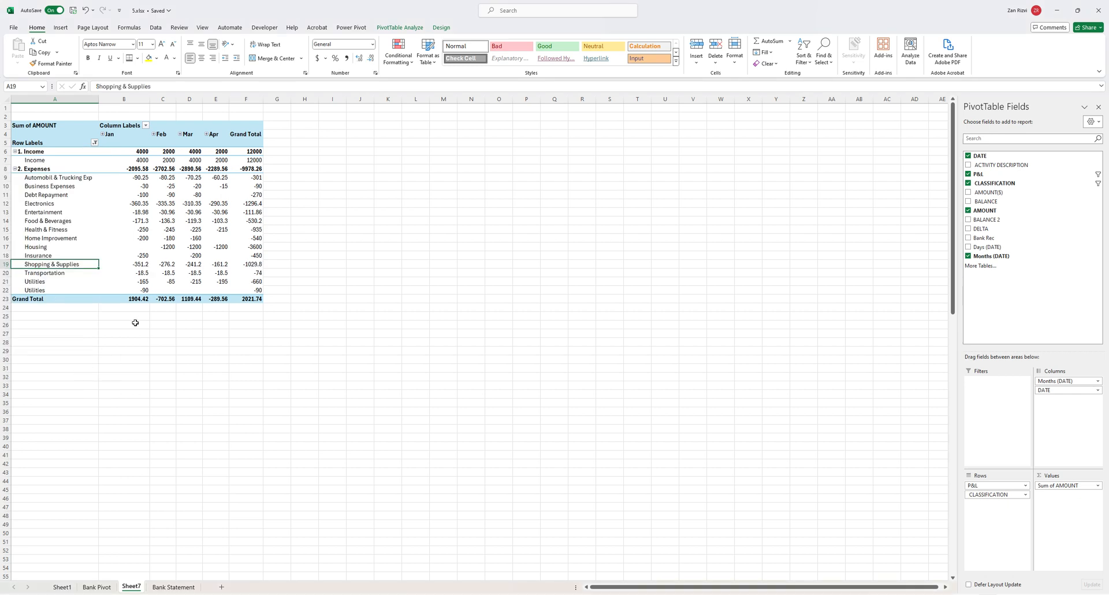
Review the expense classifications in A9:A22 of Sheet7, and look at the report on the Bank Pivot sheet
click(51, 281)
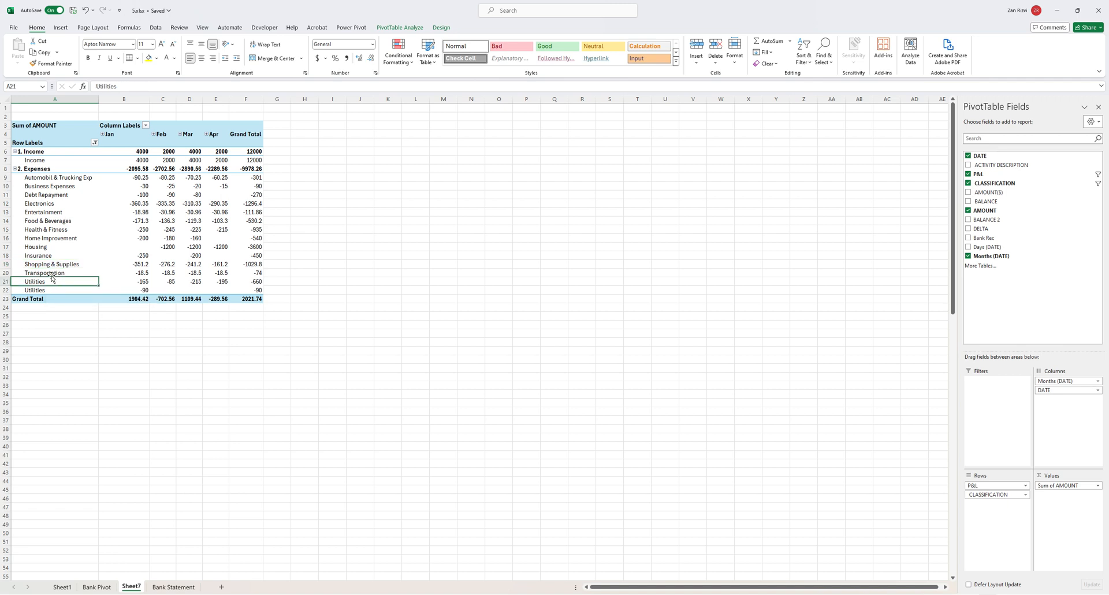
drag(43, 174, 51, 290)
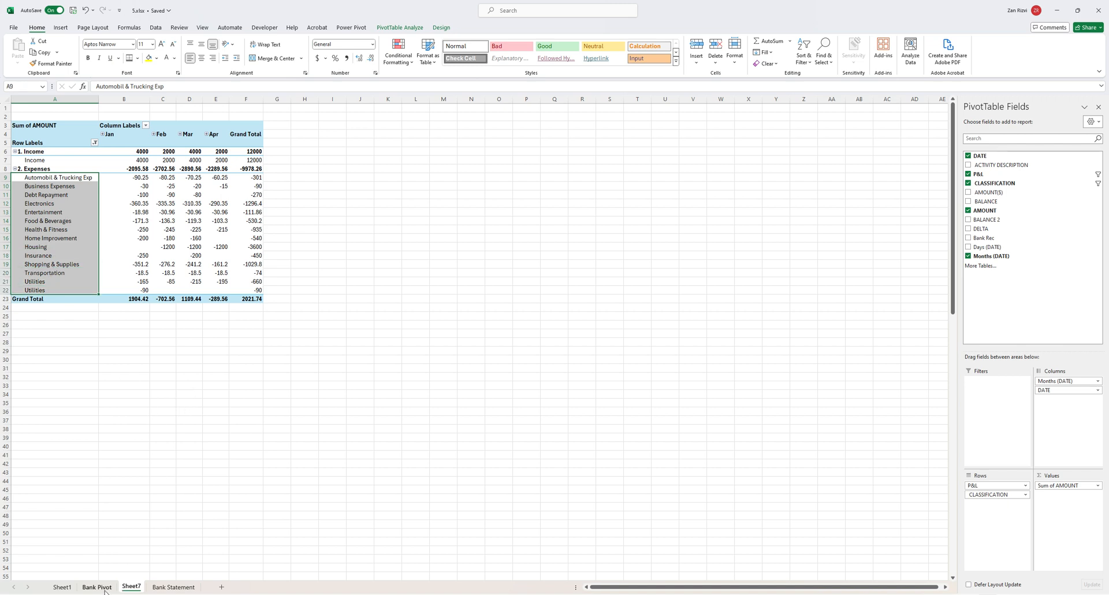
click(103, 588)
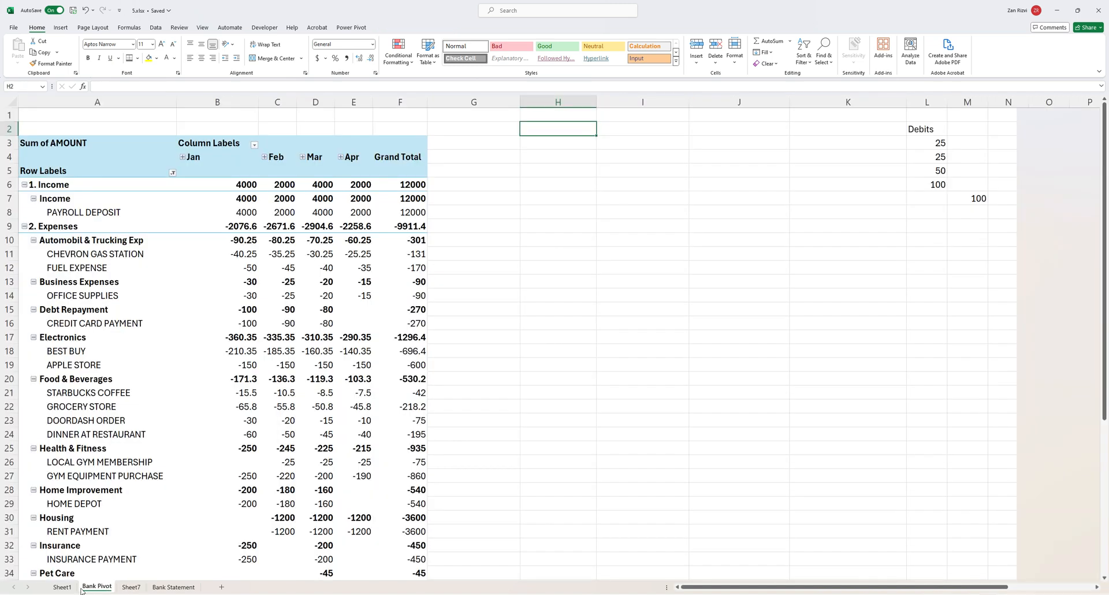
click(62, 588)
Switch to the Bank Statement sheet
click(173, 587)
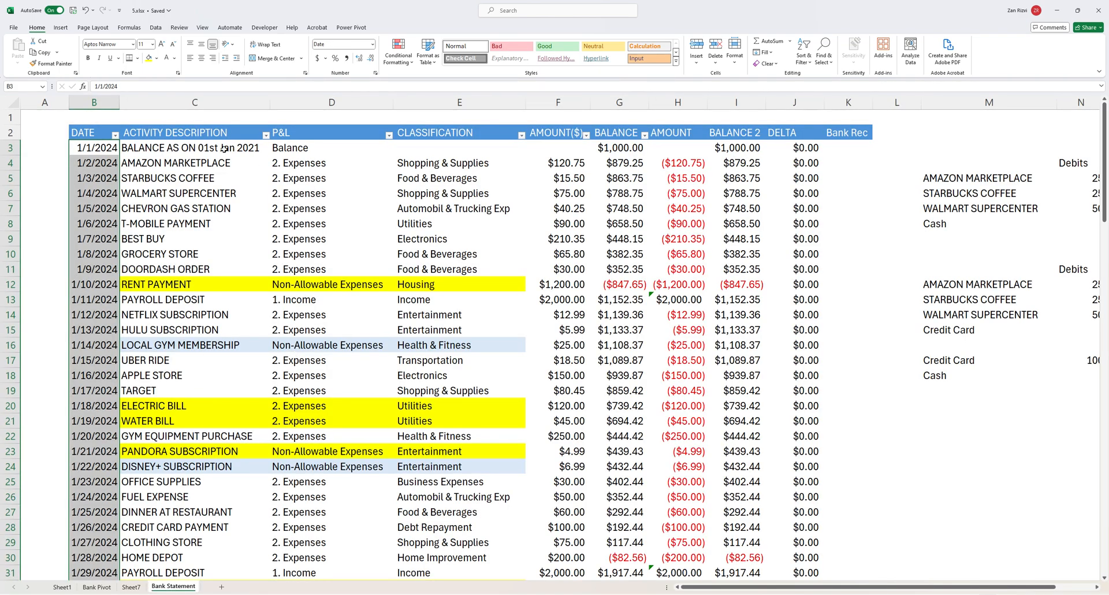
click(266, 135)
click(198, 238)
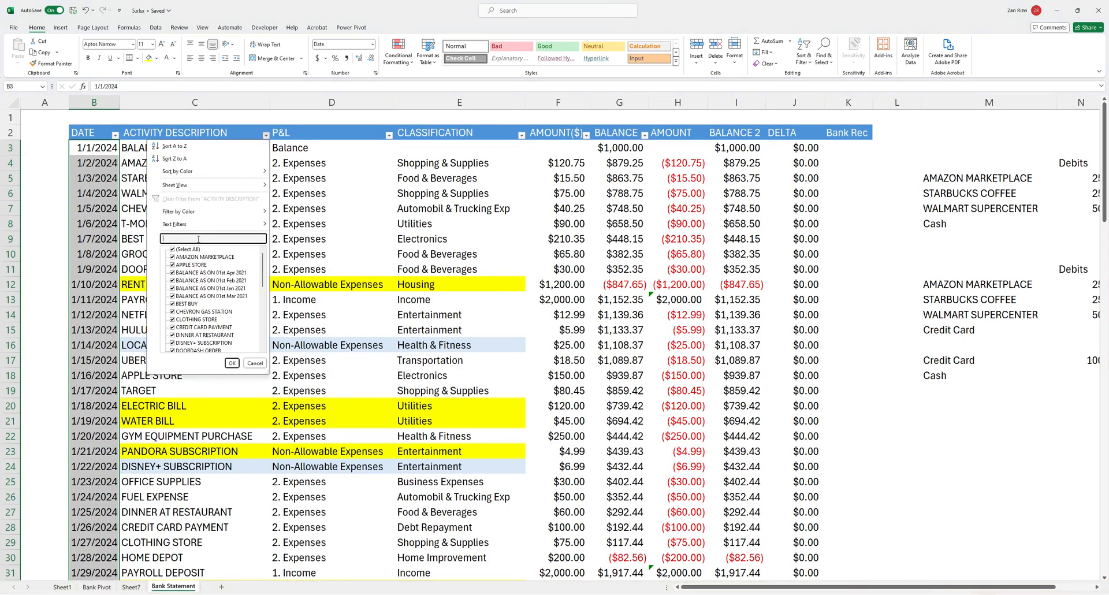
text(util)
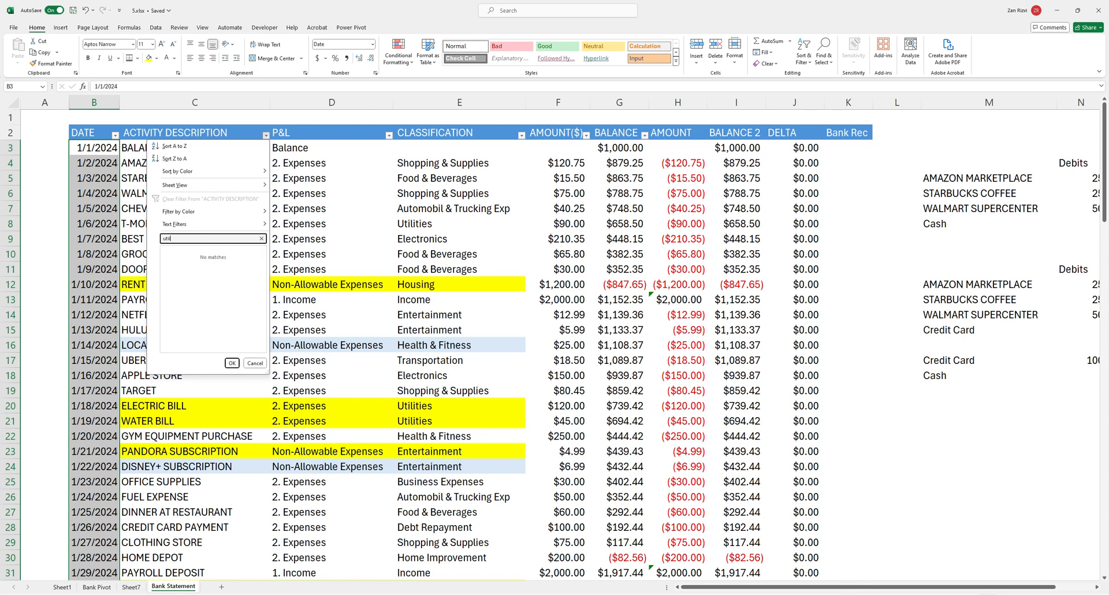
key(Escape)
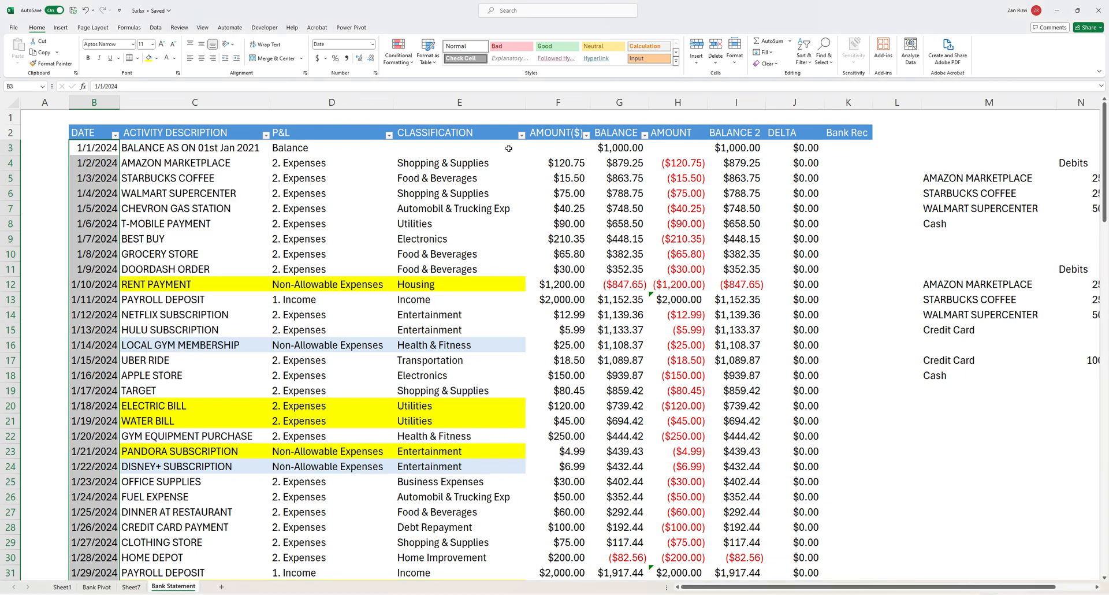
Filter the bank statement's CLASSIFICATION column to the entries matching "util"
click(521, 136)
click(452, 239)
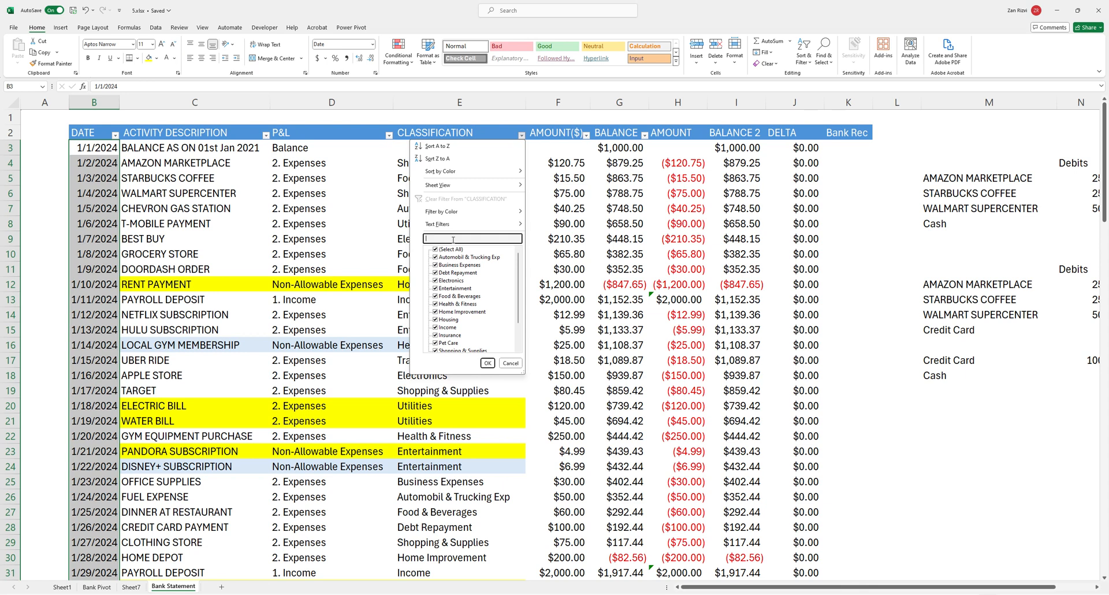
text(util)
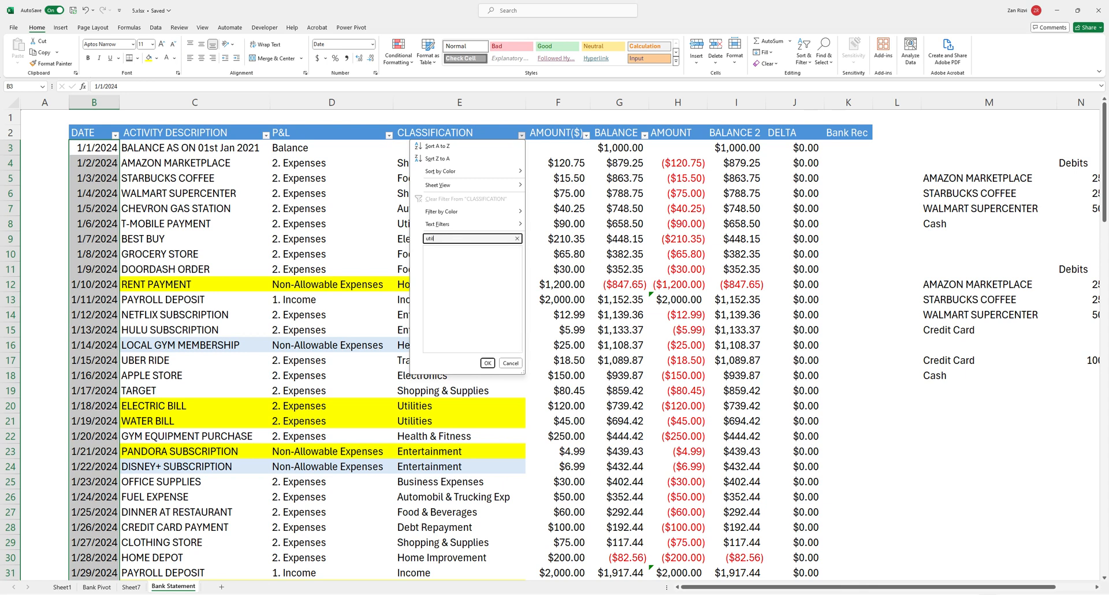
key(Return)
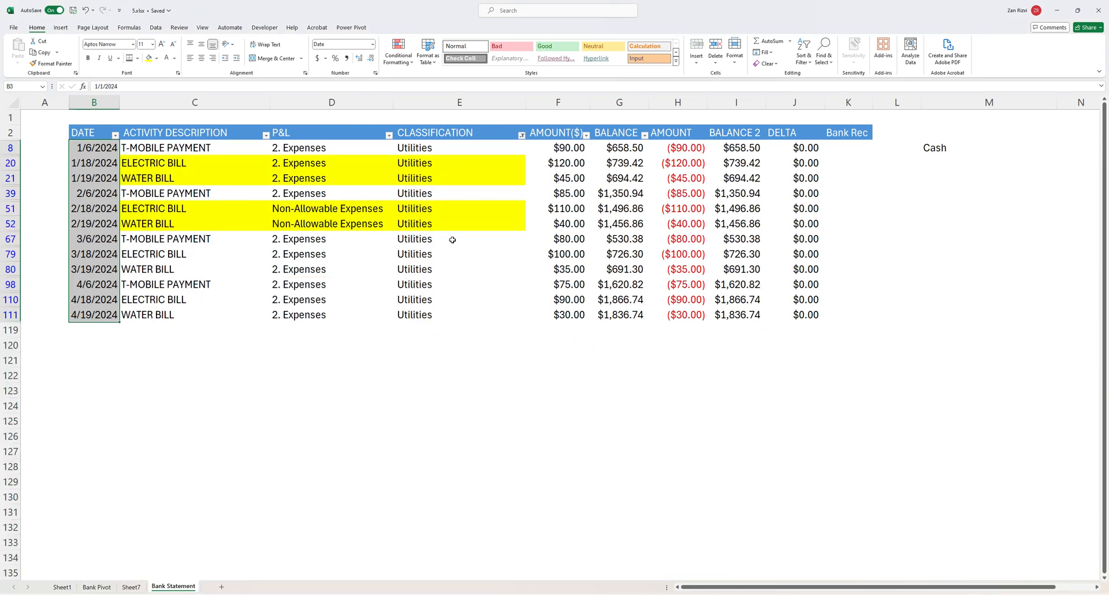
Check the Bank Pivot report and the duplicated Utilities rows in the Sheet7 PivotTable
click(65, 587)
click(98, 587)
scroll(155, 465, down, 5)
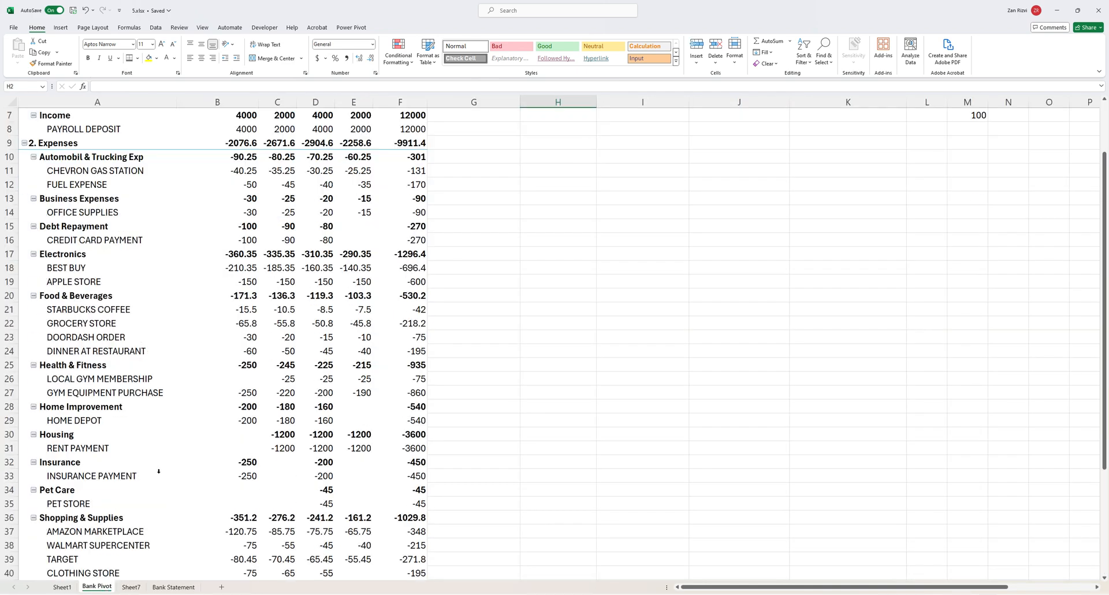
click(132, 587)
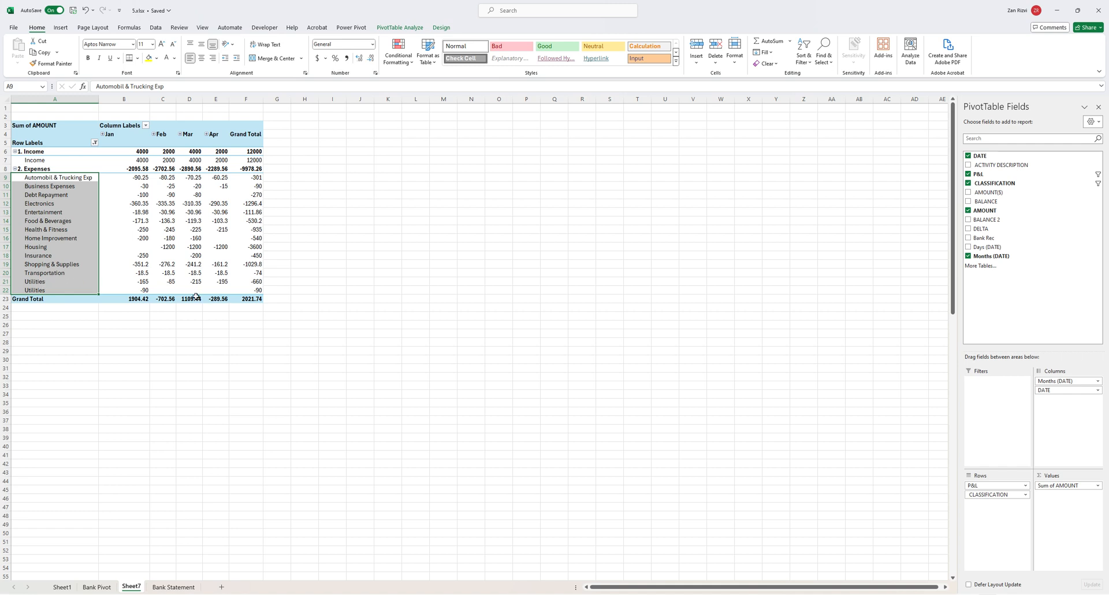
click(145, 291)
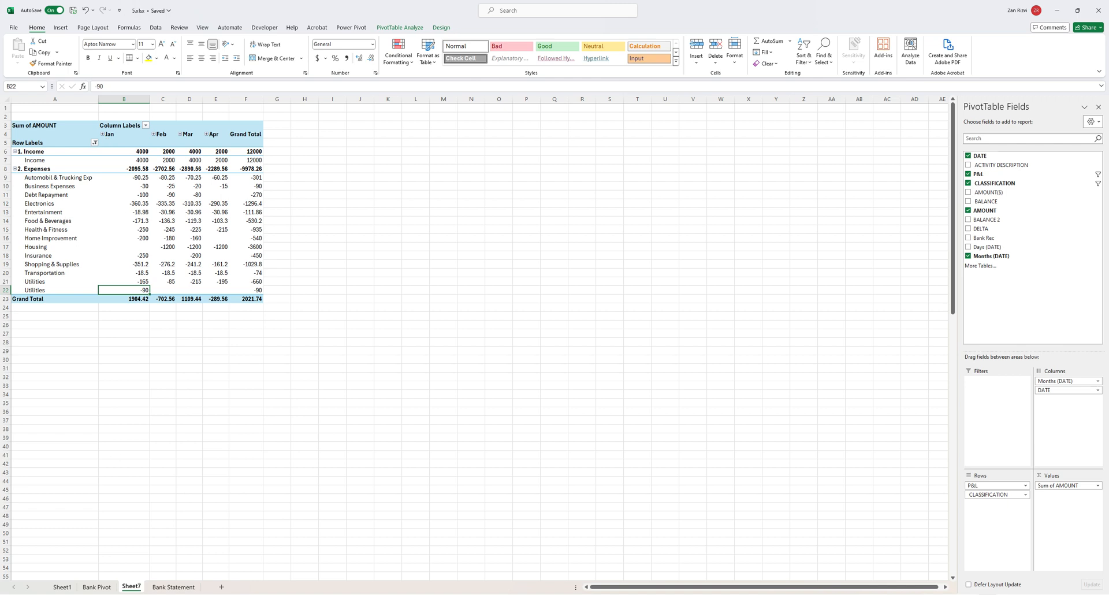
Go through the Utilities entries in the filtered CLASSIFICATION column of the Bank Statement sheet
click(171, 587)
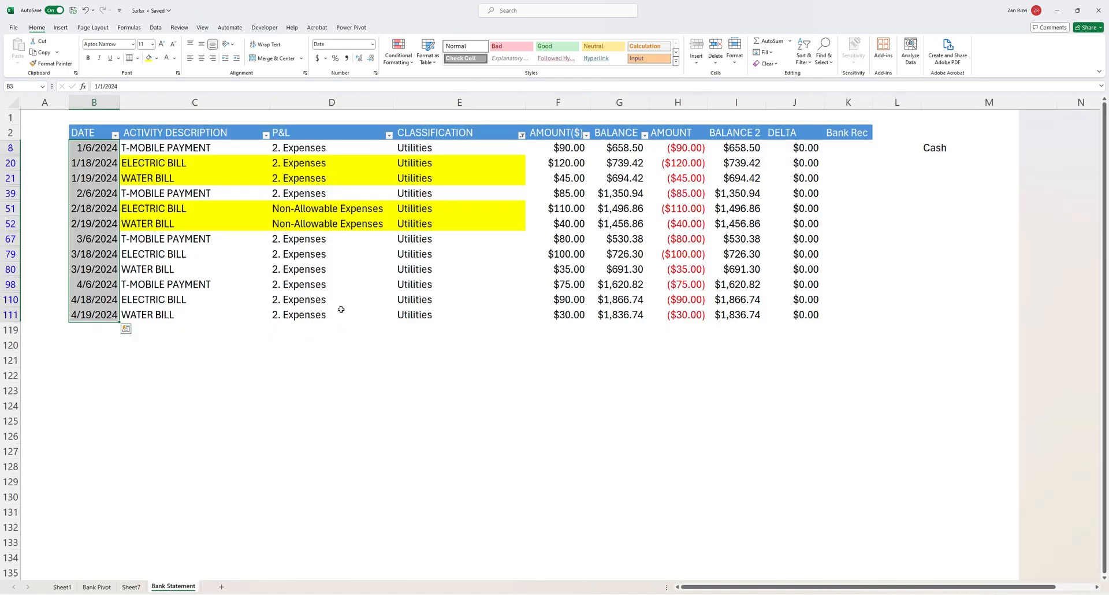
click(426, 148)
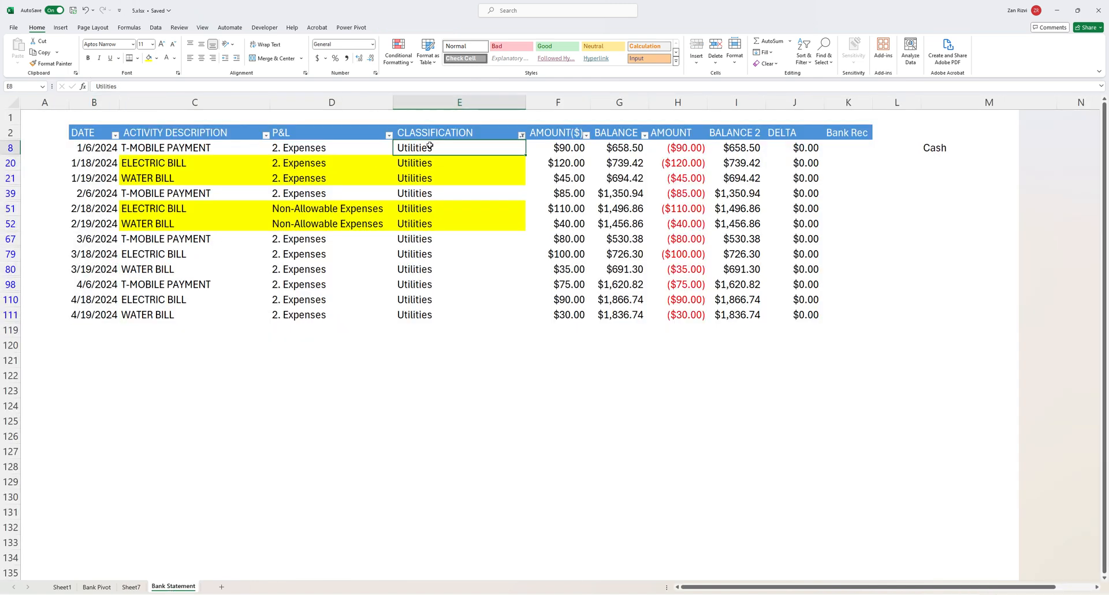
click(428, 163)
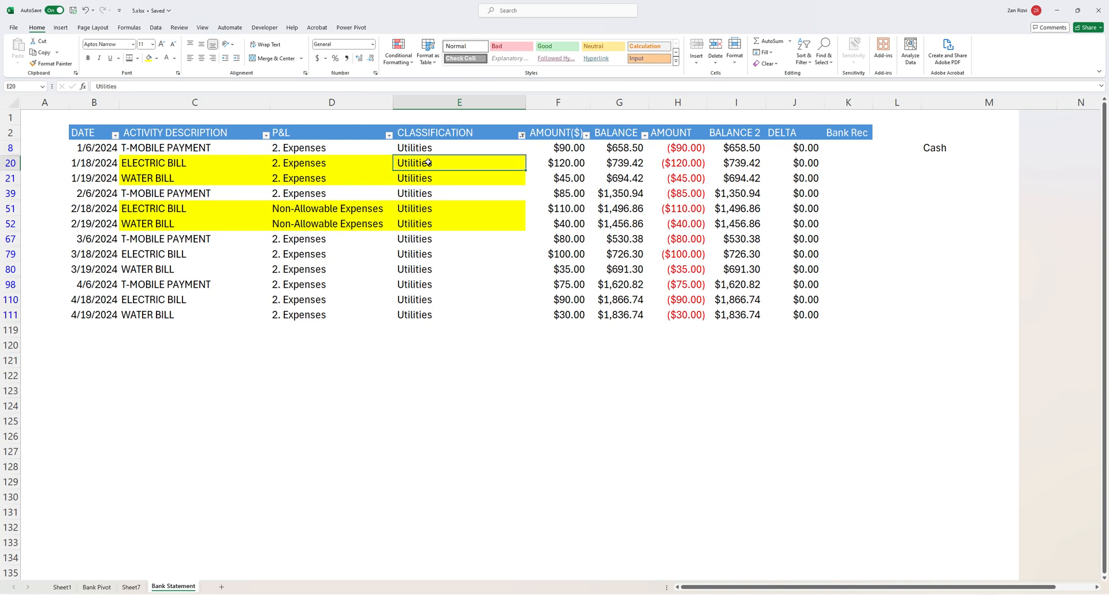
key(Down)
key(Down)
key(Down)
key(Down)
key(Down)
key(Down)
key(Down)
key(Down)
key(Down)
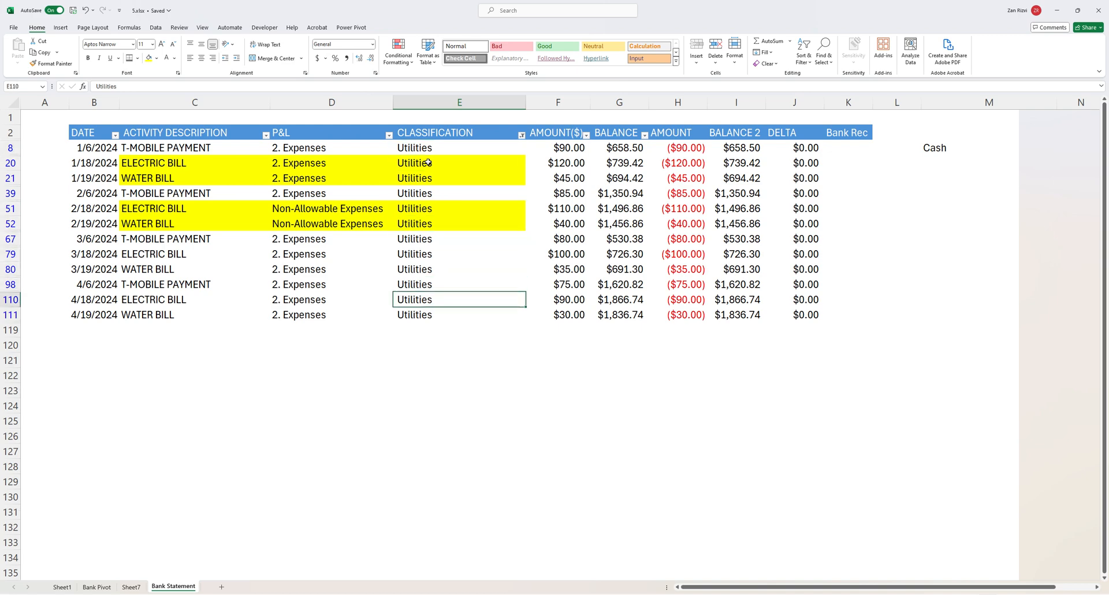
Inspect the text of cell E20 for extra spaces without changing it
click(428, 163)
click(289, 88)
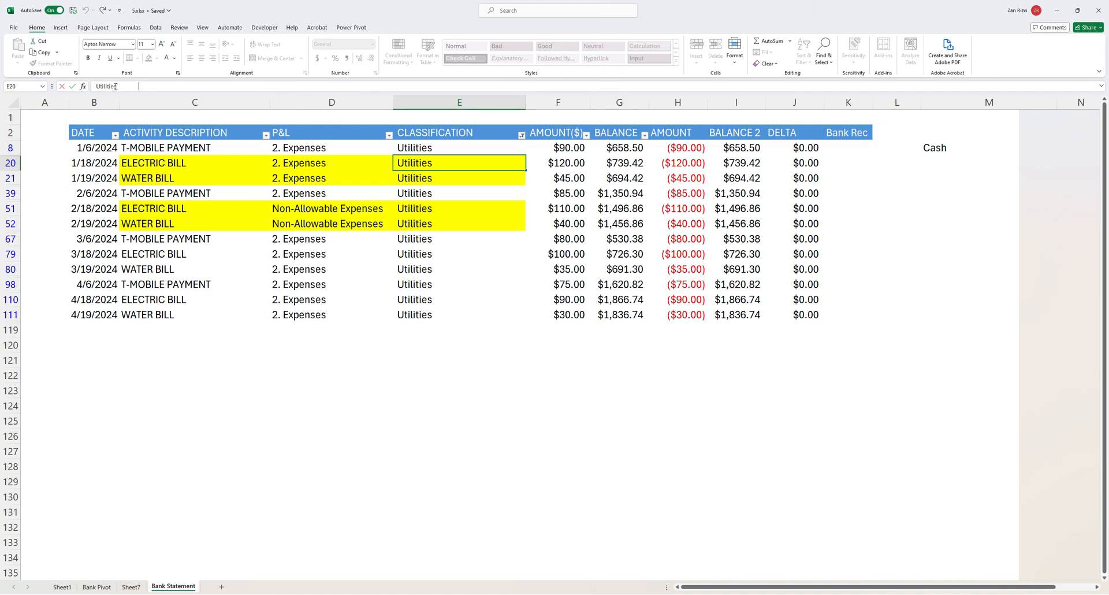
drag(117, 86, 141, 86)
key(Escape)
Run Replace All on the CLASSIFICATION column to strip extra blank spaces, and close Find and Replace
click(432, 102)
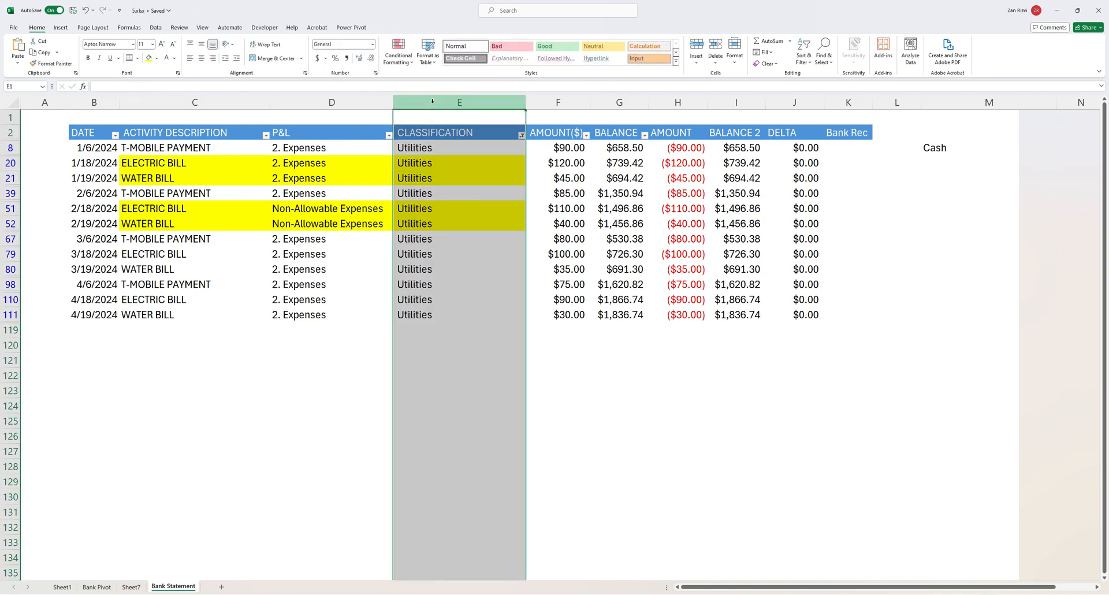
key(ctrl+f)
click(497, 300)
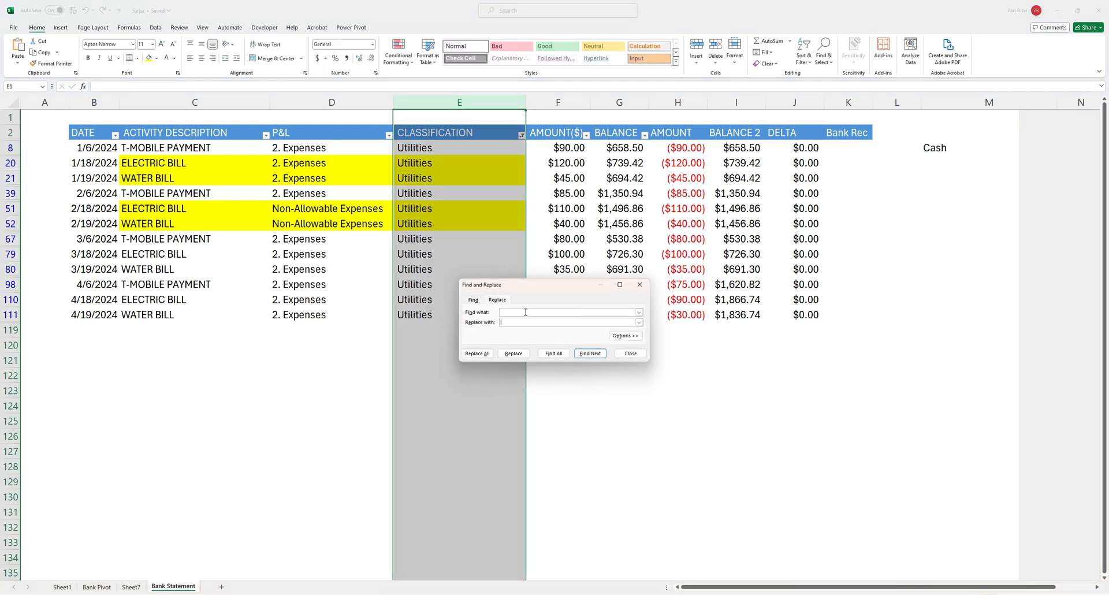
click(477, 353)
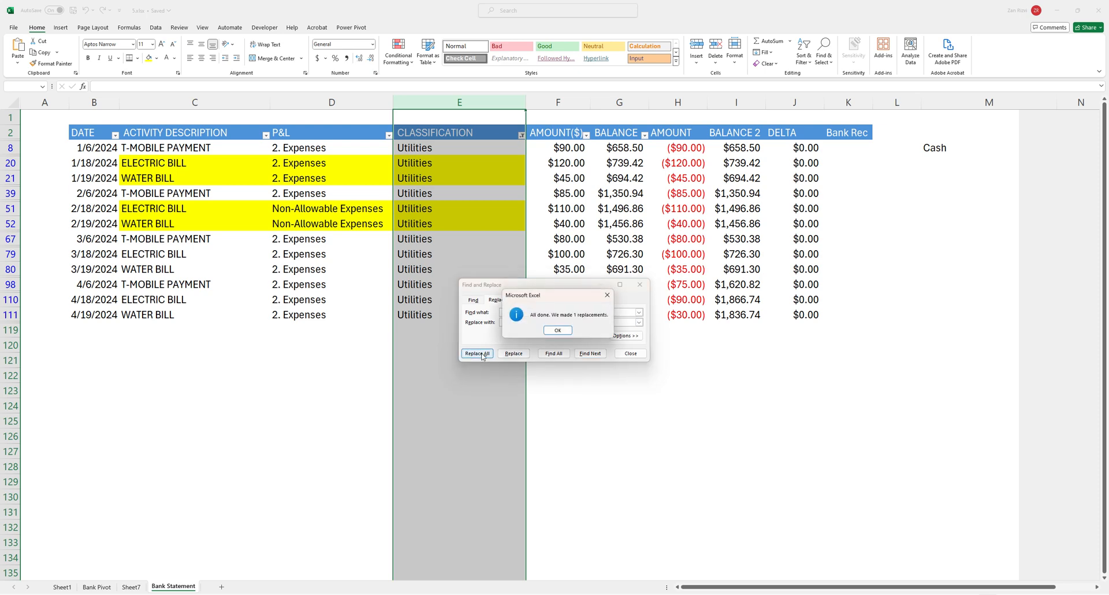
click(549, 332)
click(639, 284)
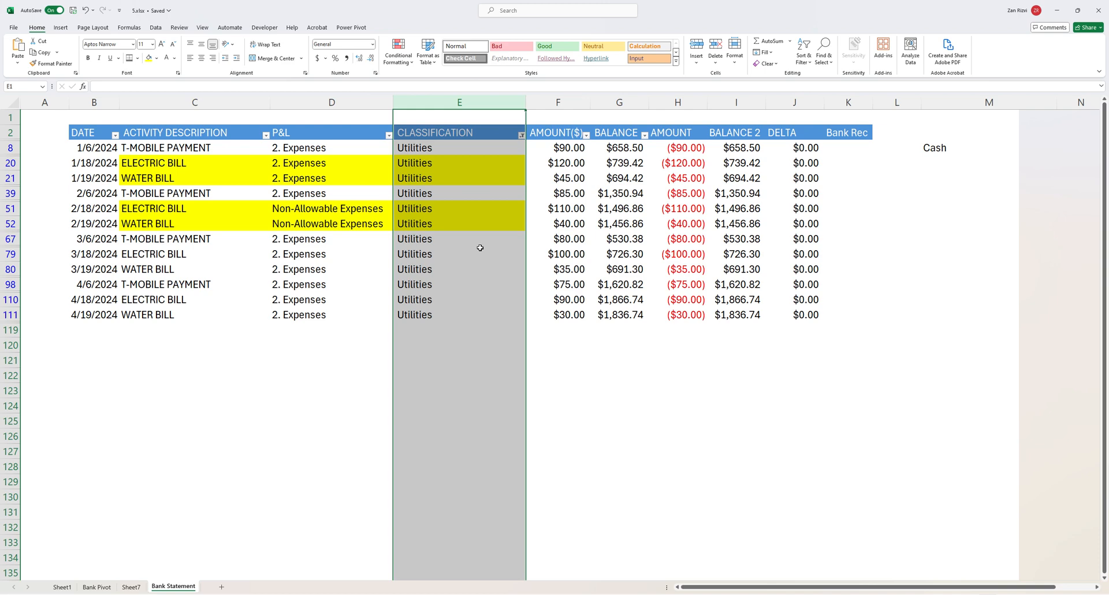
Enter the formula =TRIM(E8) in cell L8 to clean the T-Mobile payment's classification
click(420, 151)
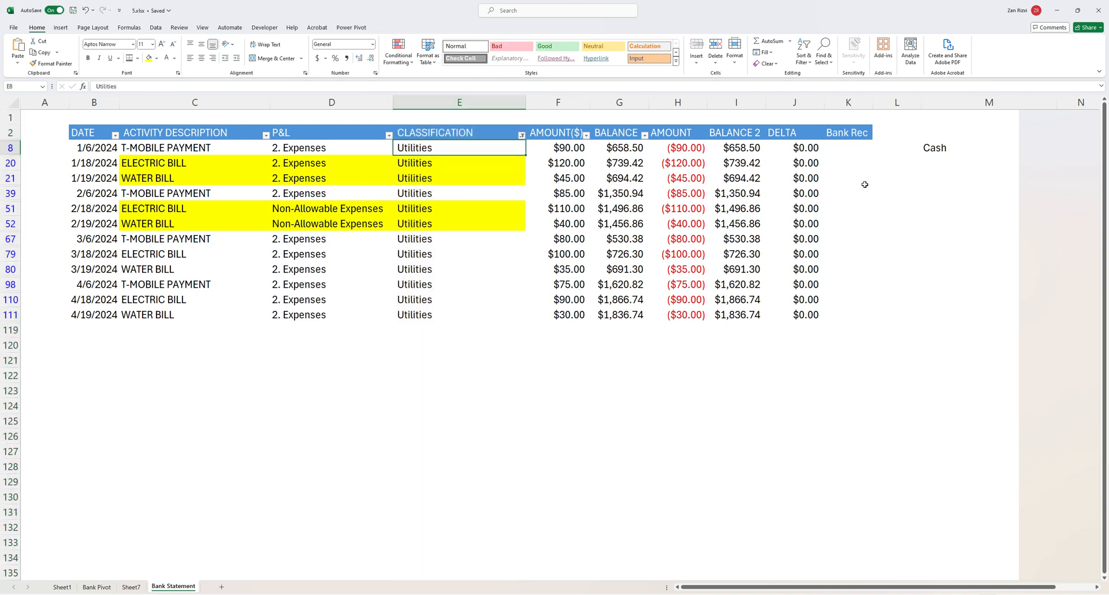
click(901, 150)
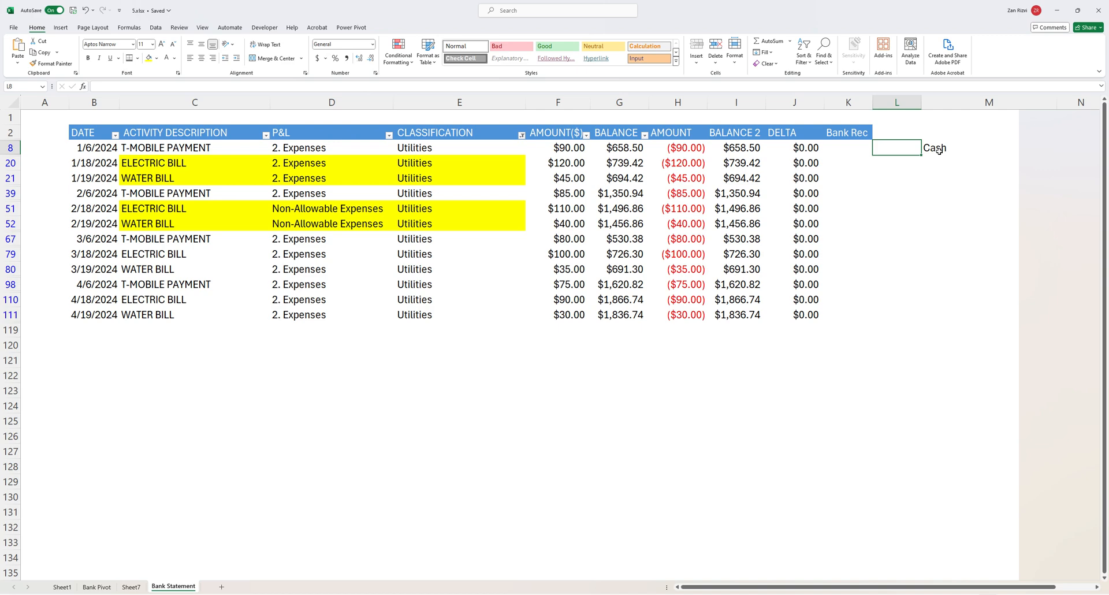
text(=Trim)
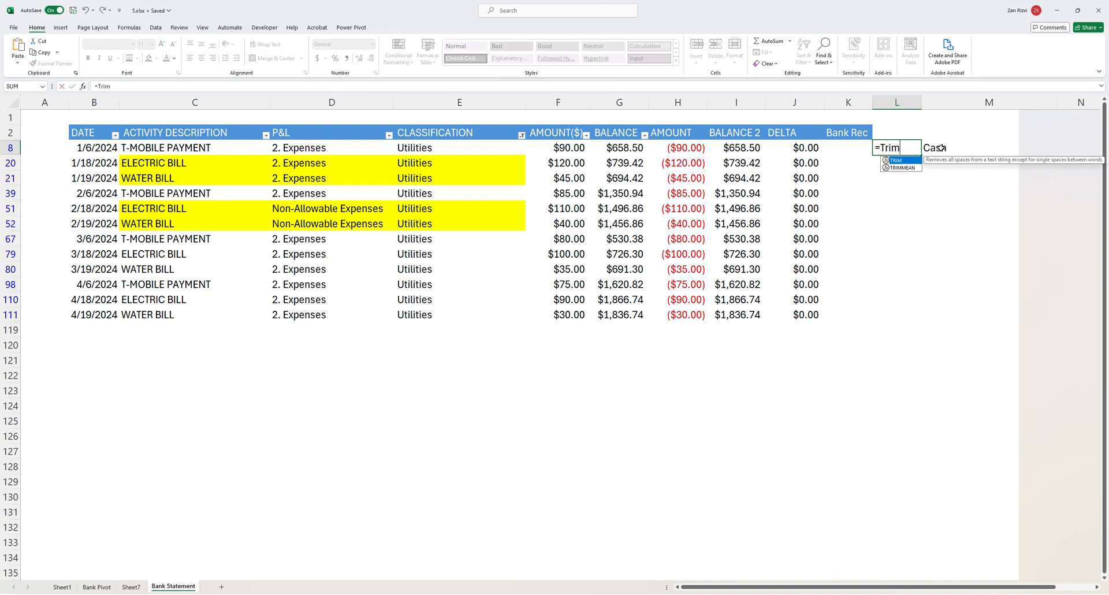
double_click(897, 161)
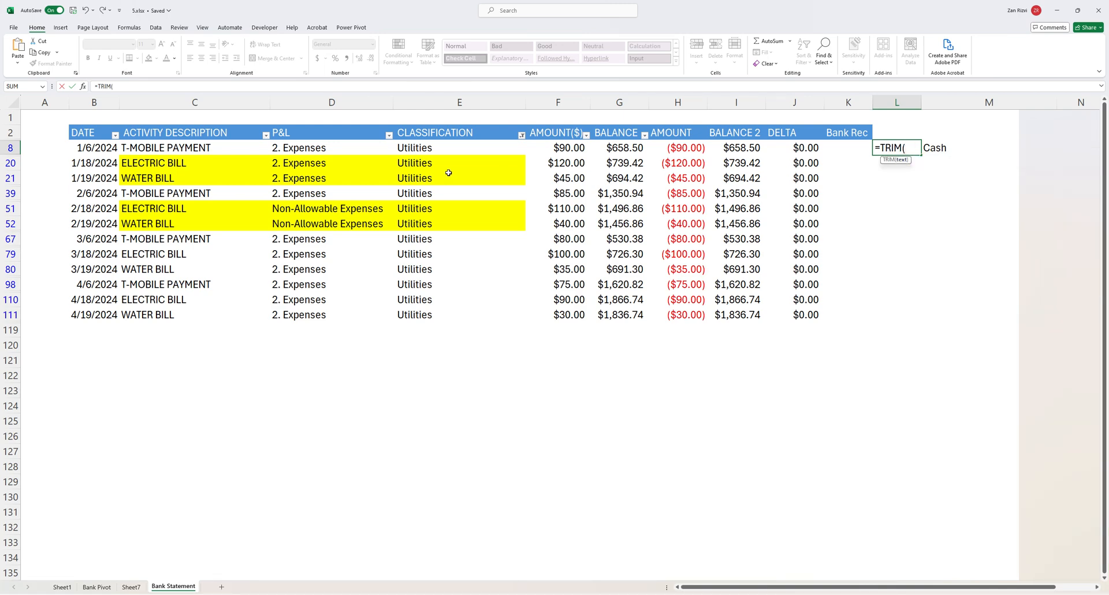
click(430, 148)
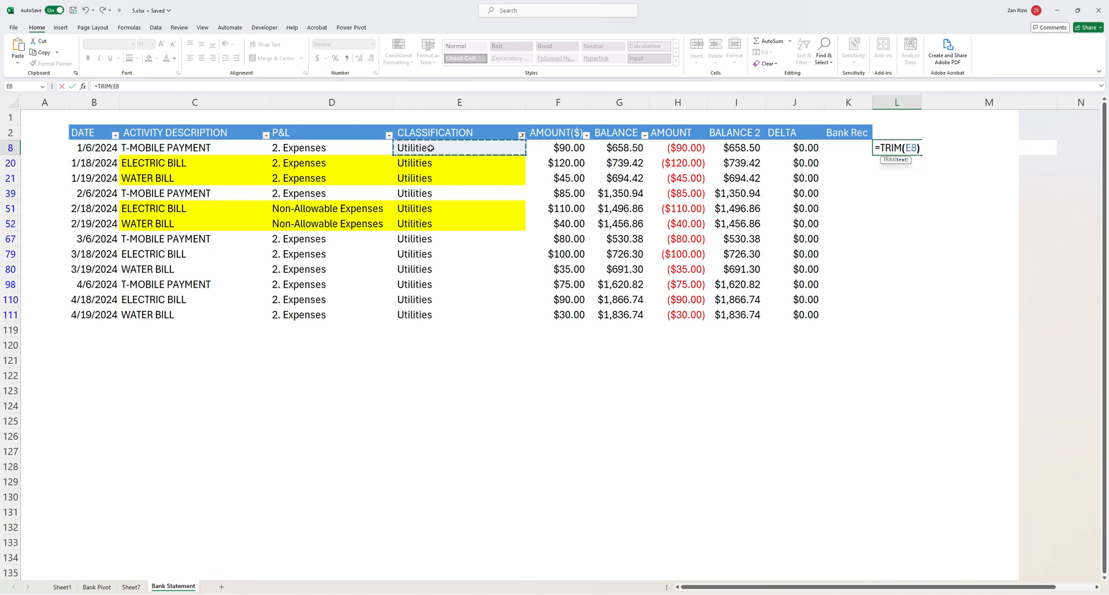
key(Return)
Copy the trimmed text from L8 and paste it as a value over the classification in E8
click(898, 145)
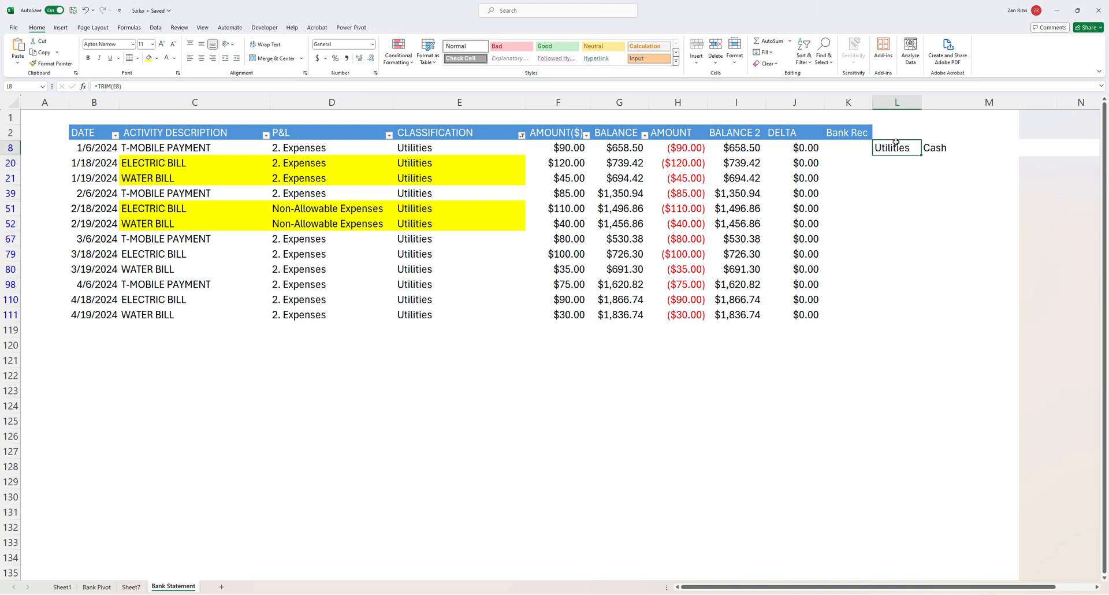
key(ctrl+c)
click(456, 148)
right_click(451, 146)
click(483, 203)
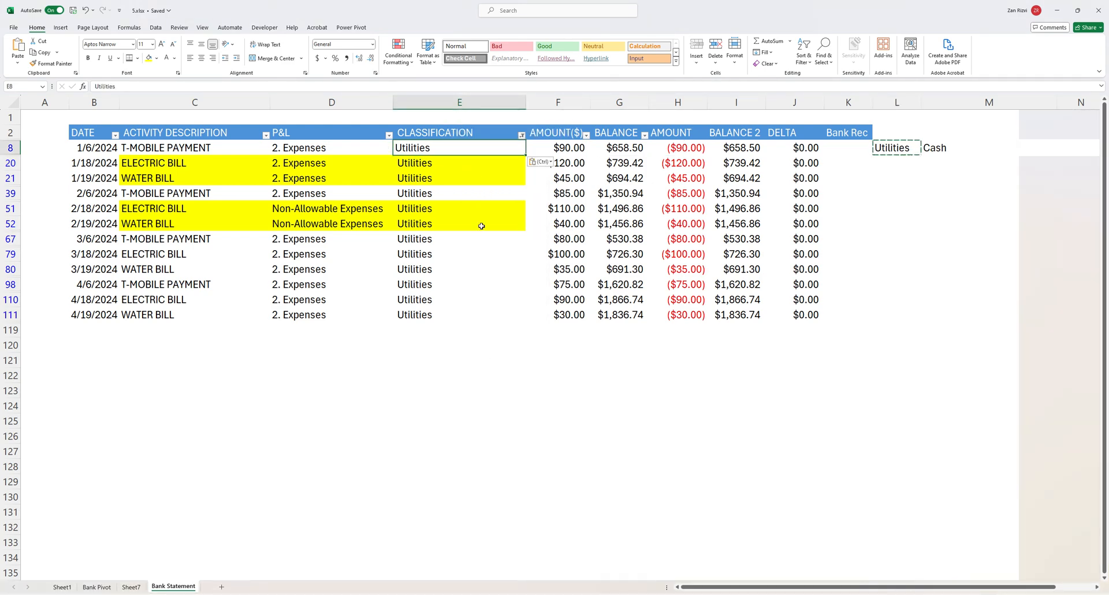
click(924, 255)
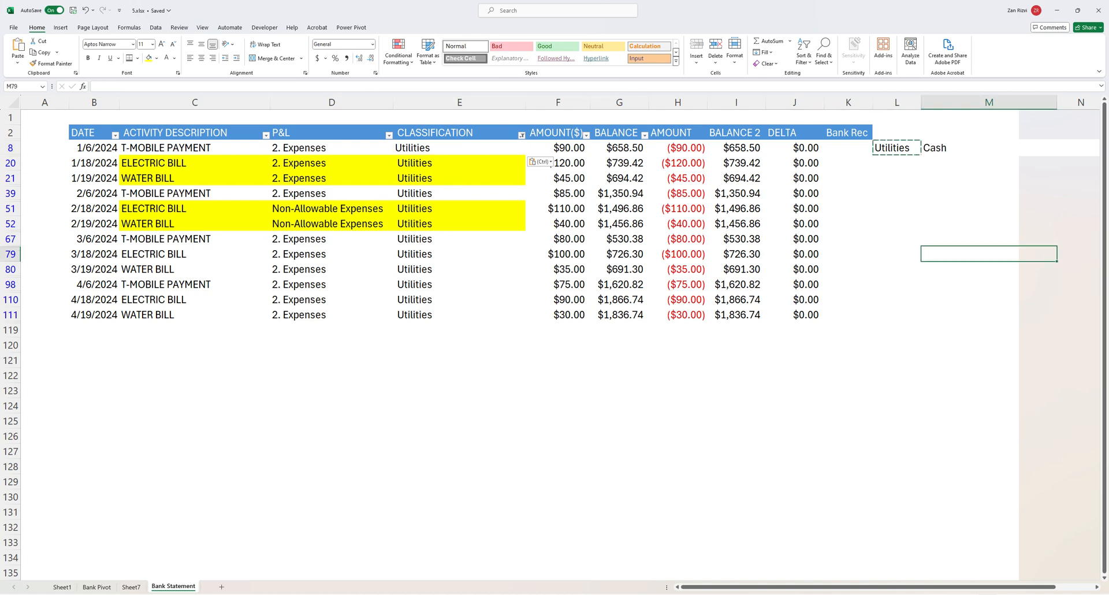
Refresh the PivotTable on the Bank Pivot sheet and look over its rows
click(98, 586)
right_click(195, 298)
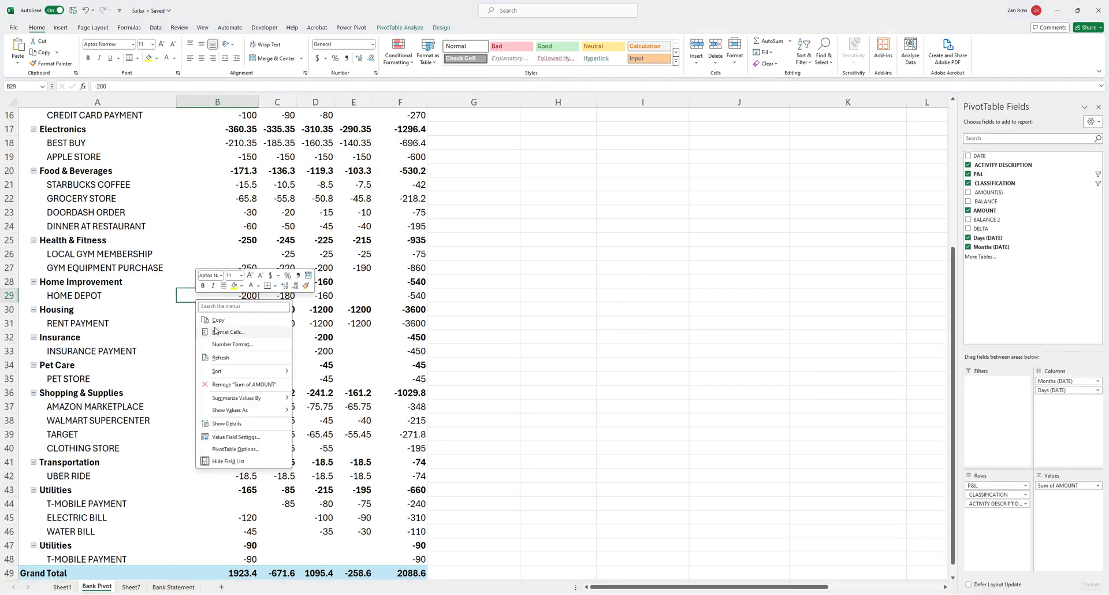
click(219, 358)
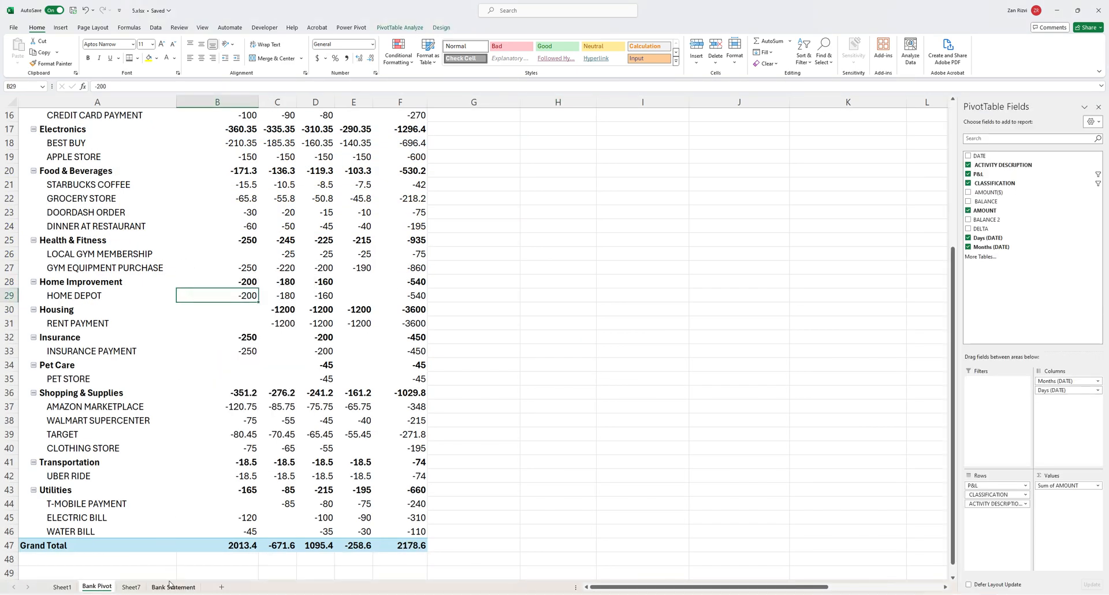
scroll(216, 446, up, 5)
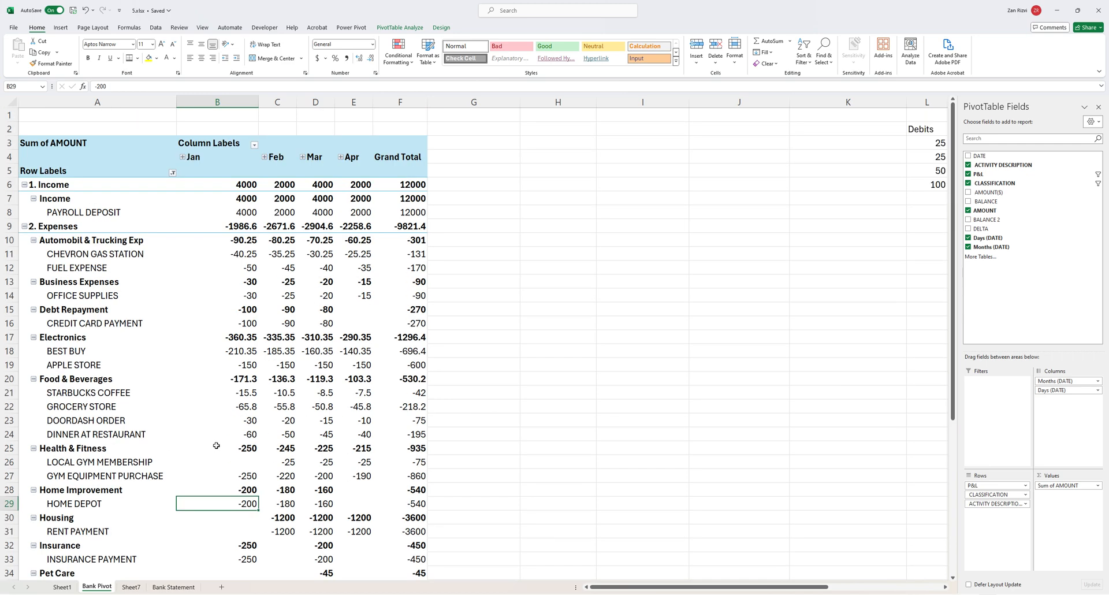
Refresh the PivotTable on Sheet7
click(138, 587)
right_click(157, 195)
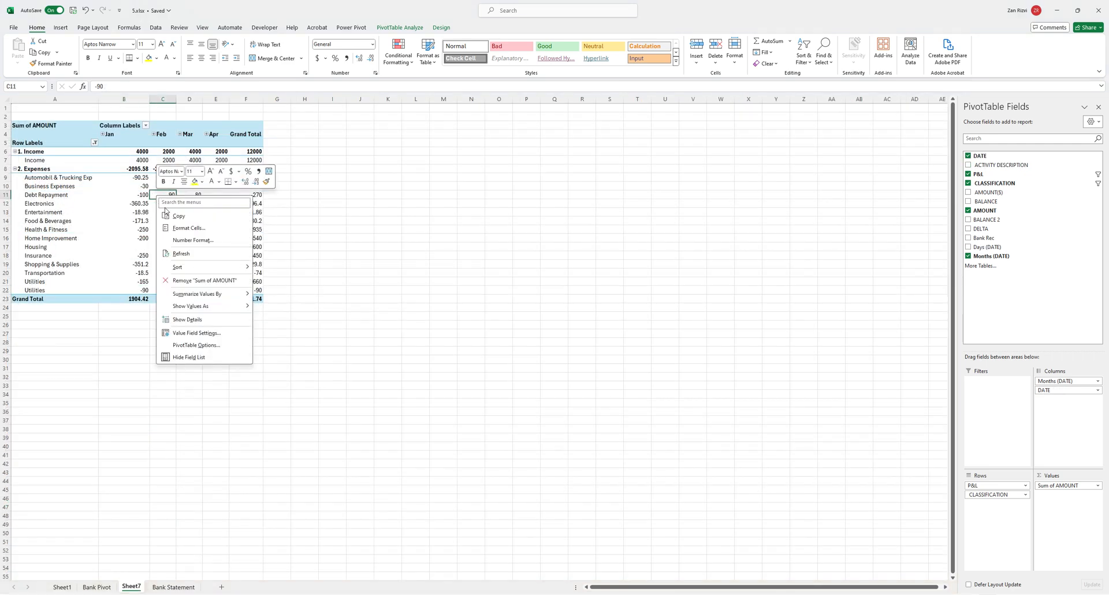
click(185, 254)
Examine the refreshed Sheet7 PivotTable's income, expense classifications and grand totals by month
scroll(85, 238, up, 6)
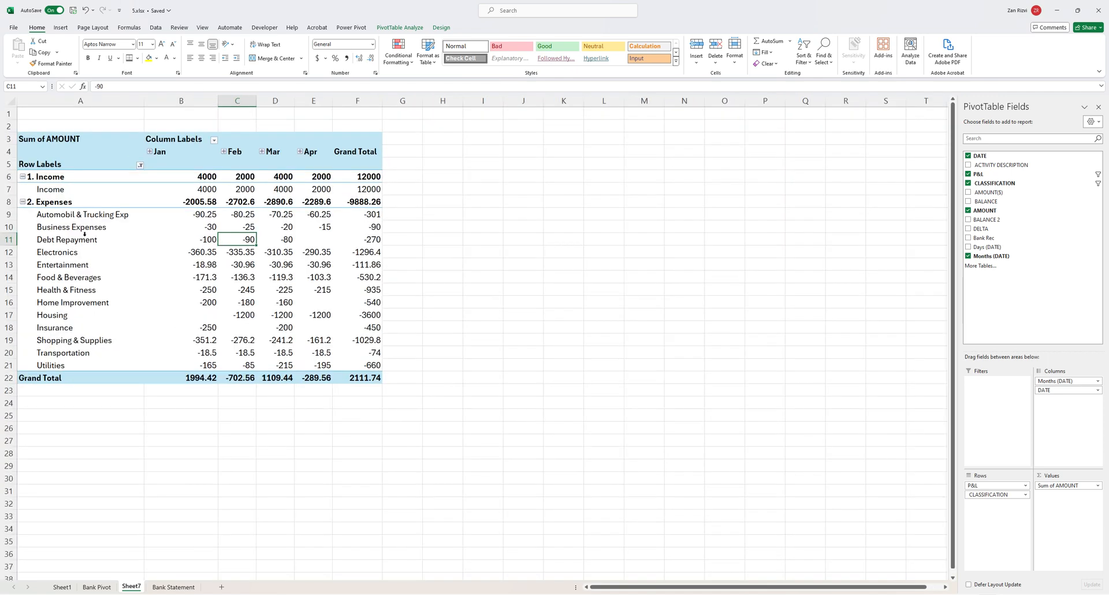
scroll(85, 237, up, 4)
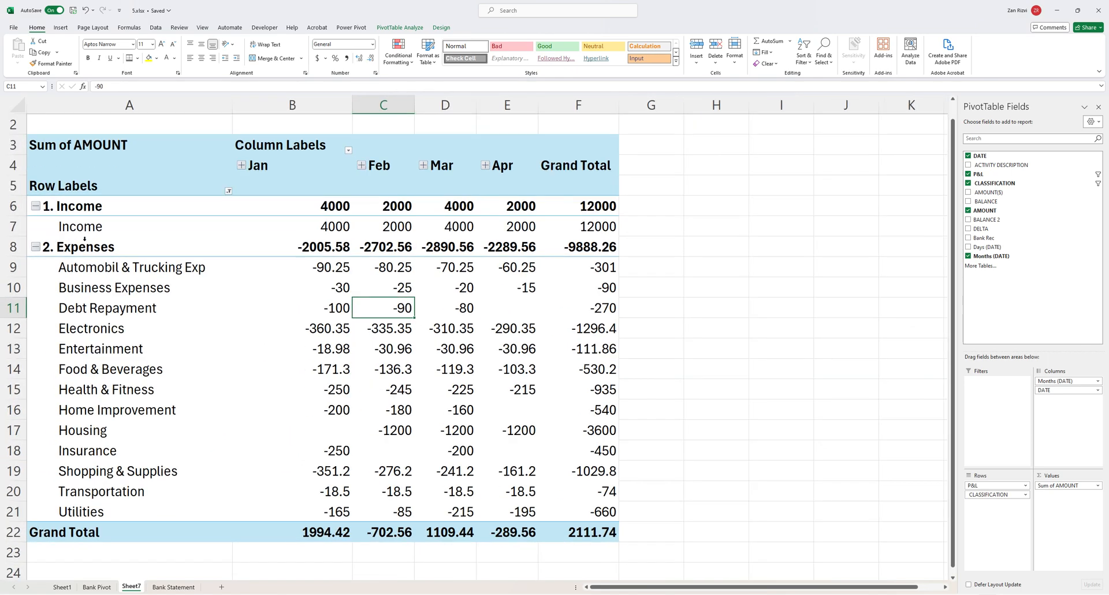
scroll(85, 241, up, 1)
scroll(98, 242, down, 1)
scroll(116, 244, up, 1)
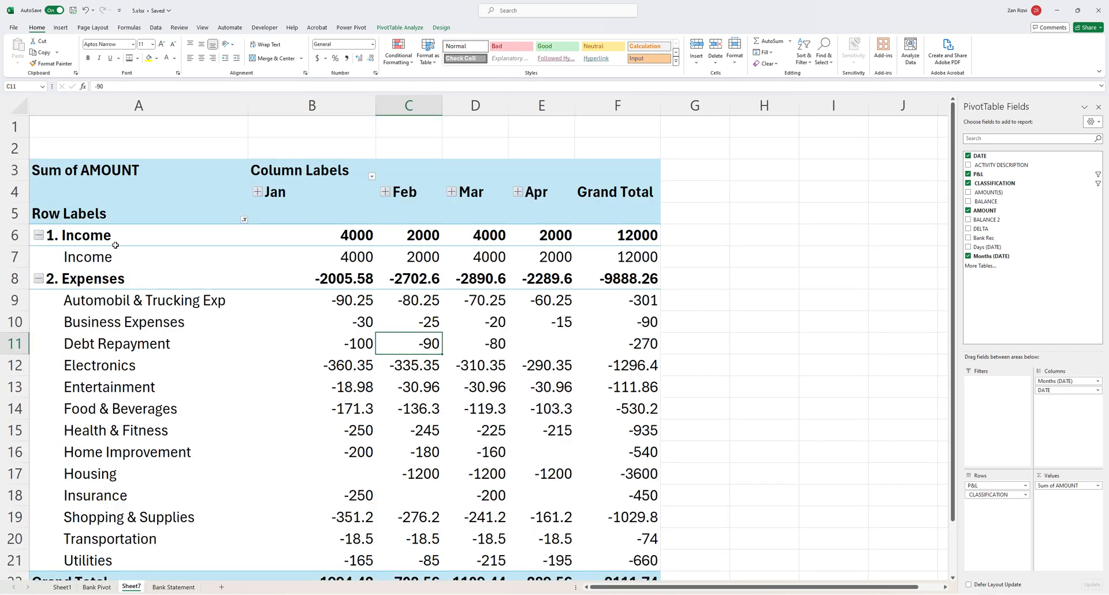
scroll(132, 248, down, 1)
scroll(133, 248, up, 1)
scroll(404, 338, down, 1)
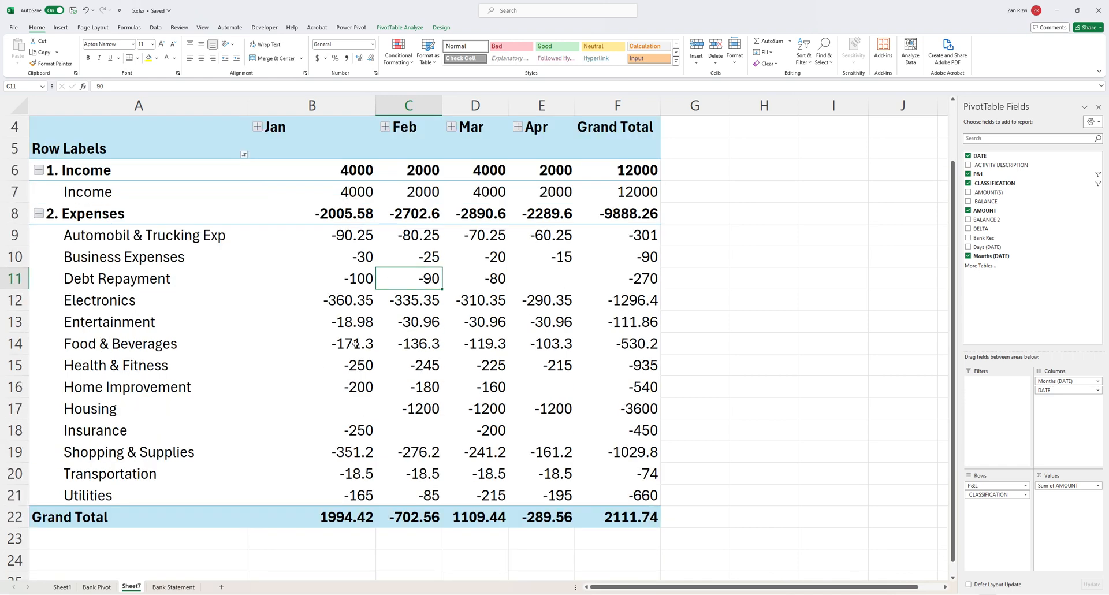
Refresh the Sheet7 PivotTable again from one of its value cells
drag(372, 500, 531, 495)
click(391, 353)
right_click(394, 350)
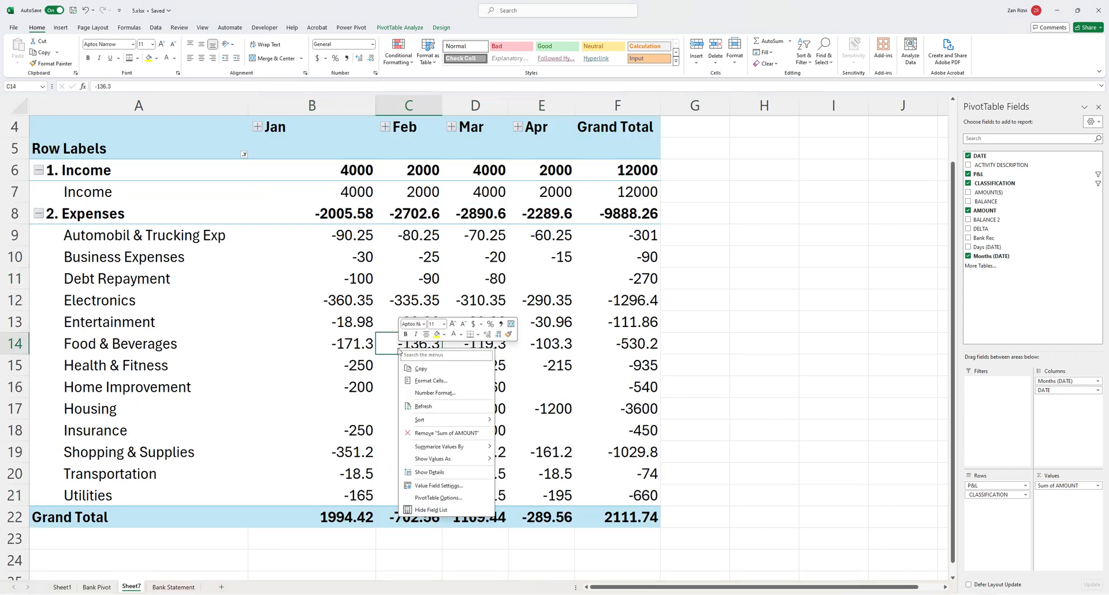
click(423, 406)
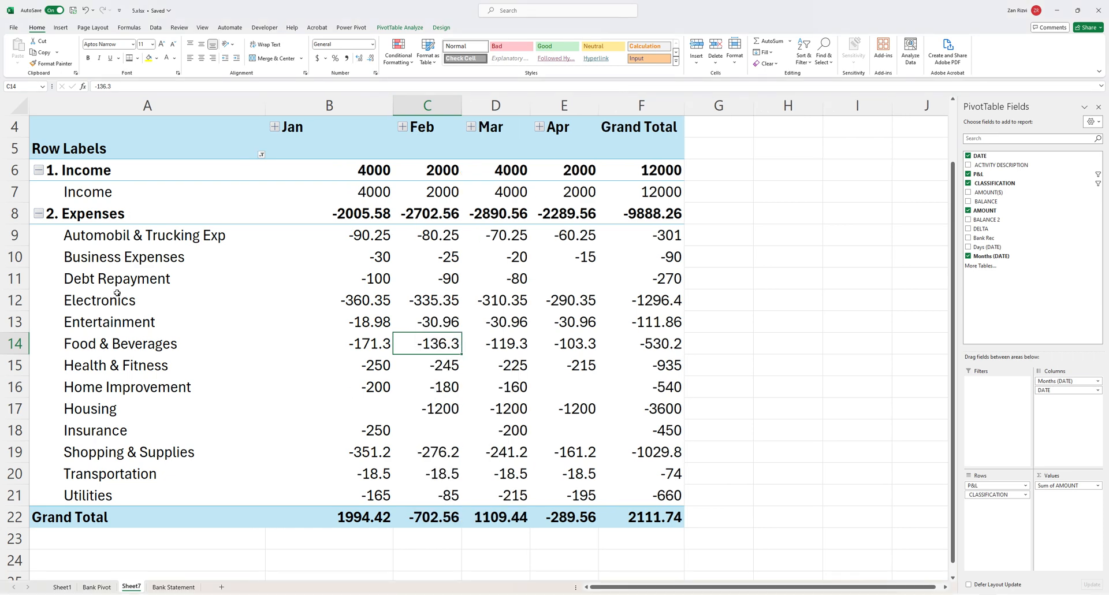
Include the unchecked Utilities entry in the Sheet7 PivotTable's CLASSIFICATION filter
click(262, 155)
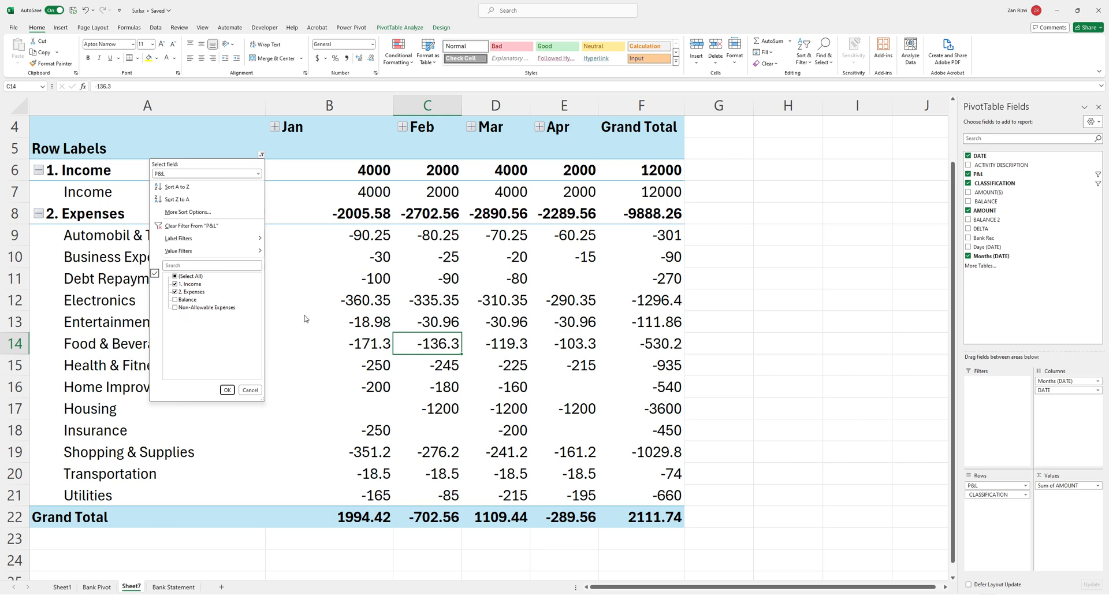
click(306, 312)
click(153, 321)
click(261, 155)
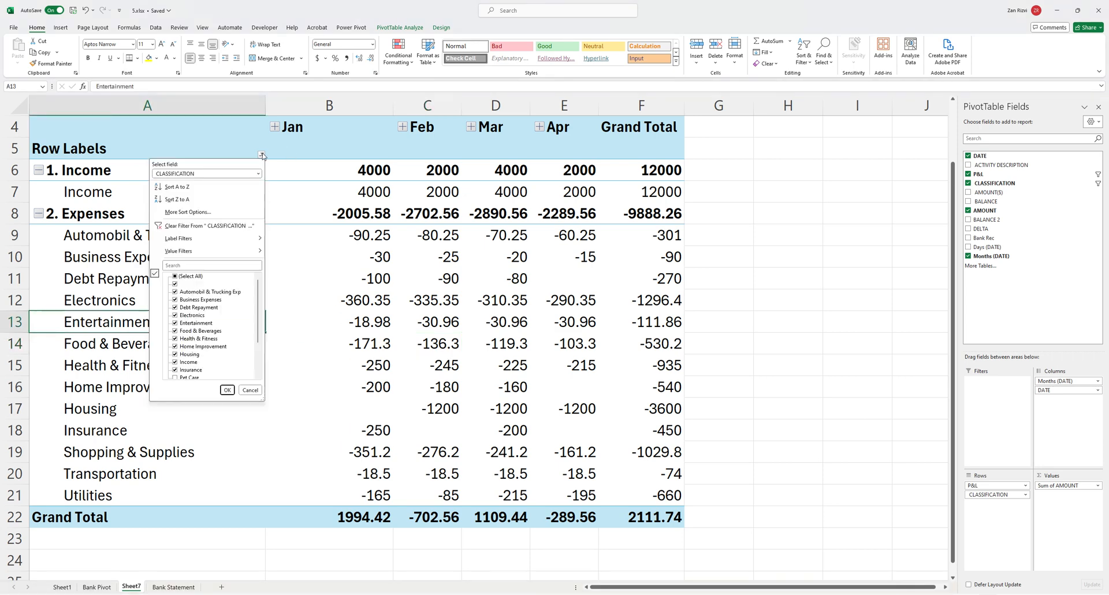
scroll(197, 347, down, 2)
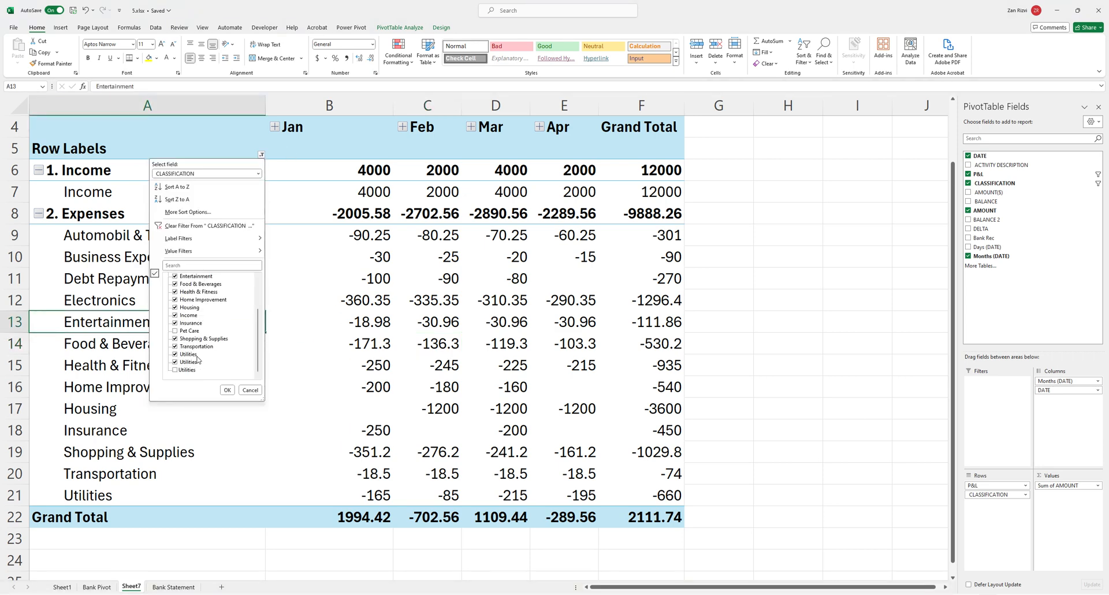
click(175, 370)
click(227, 389)
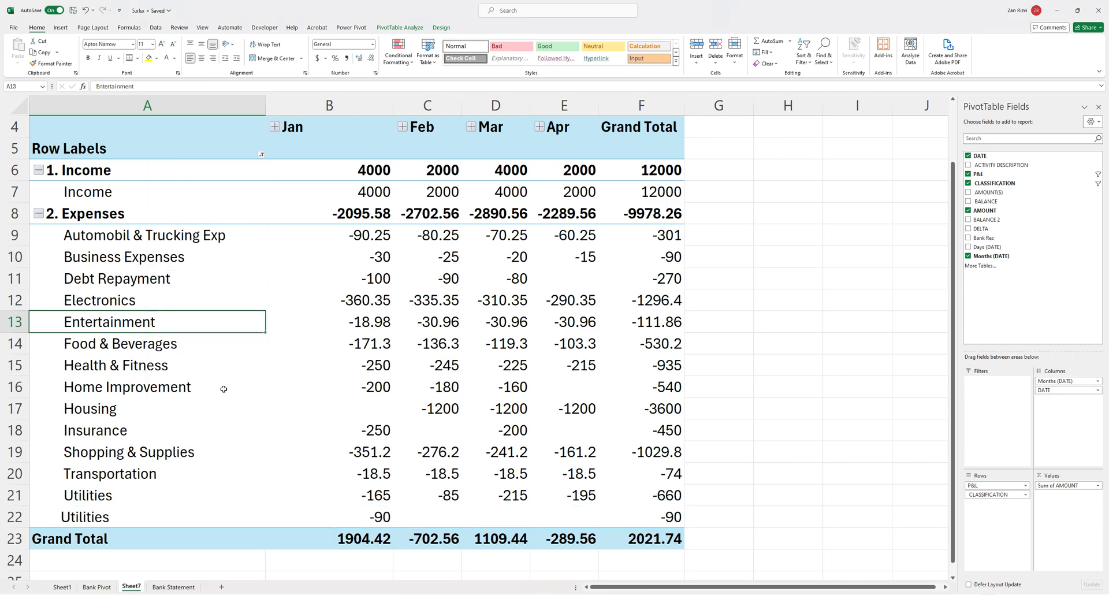
Examine the Utilities entries on the Bank Statement sheet, comparing the text in E8 and E39 with the trimmed text in L8
click(96, 587)
click(62, 587)
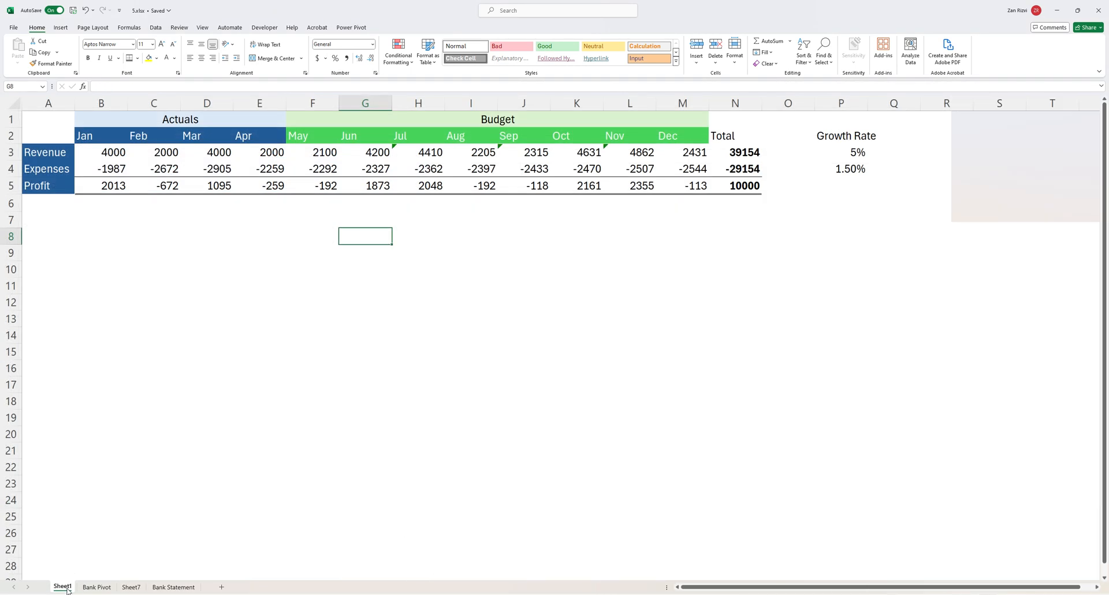
click(130, 587)
click(161, 587)
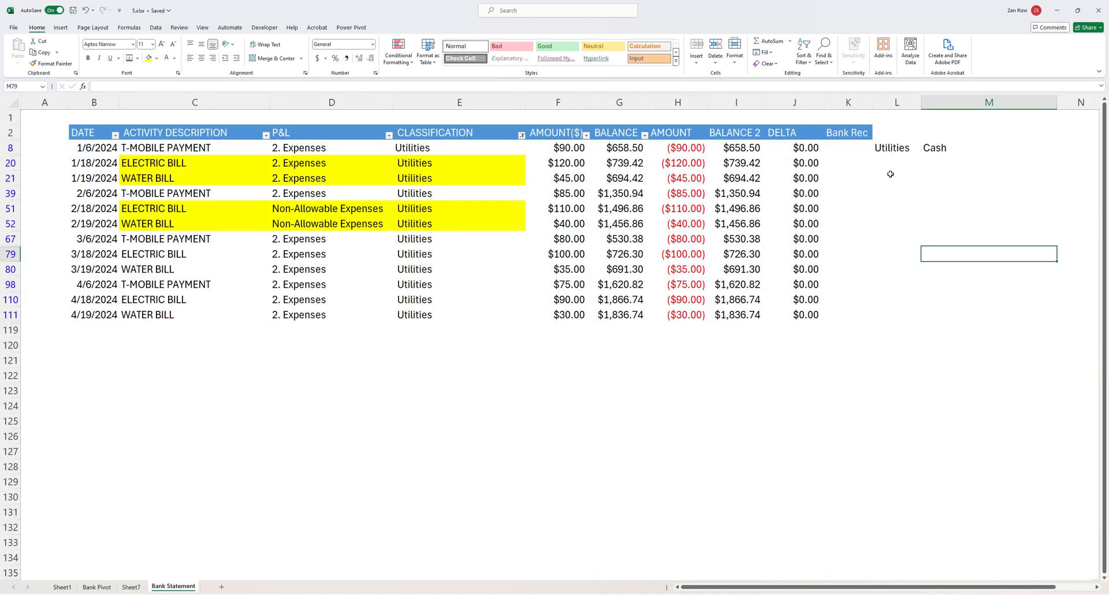
click(888, 150)
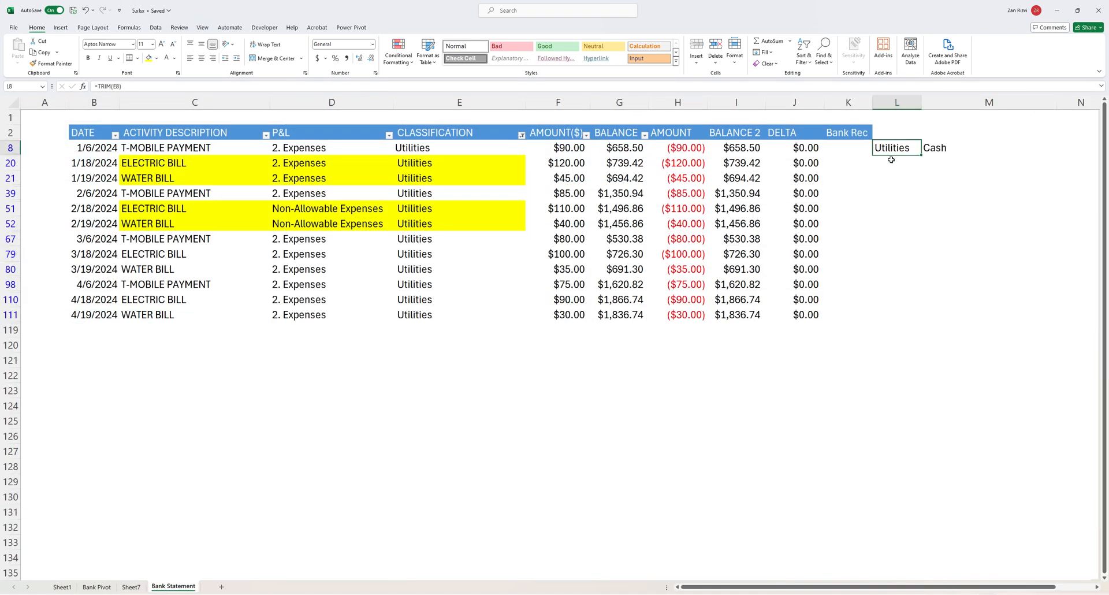
click(442, 149)
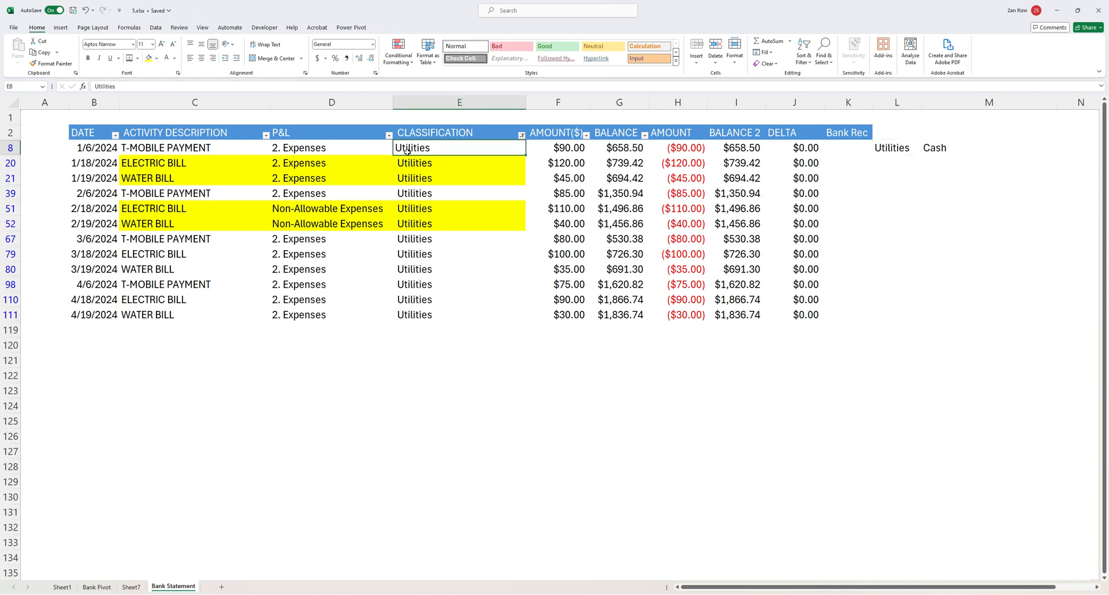
click(423, 188)
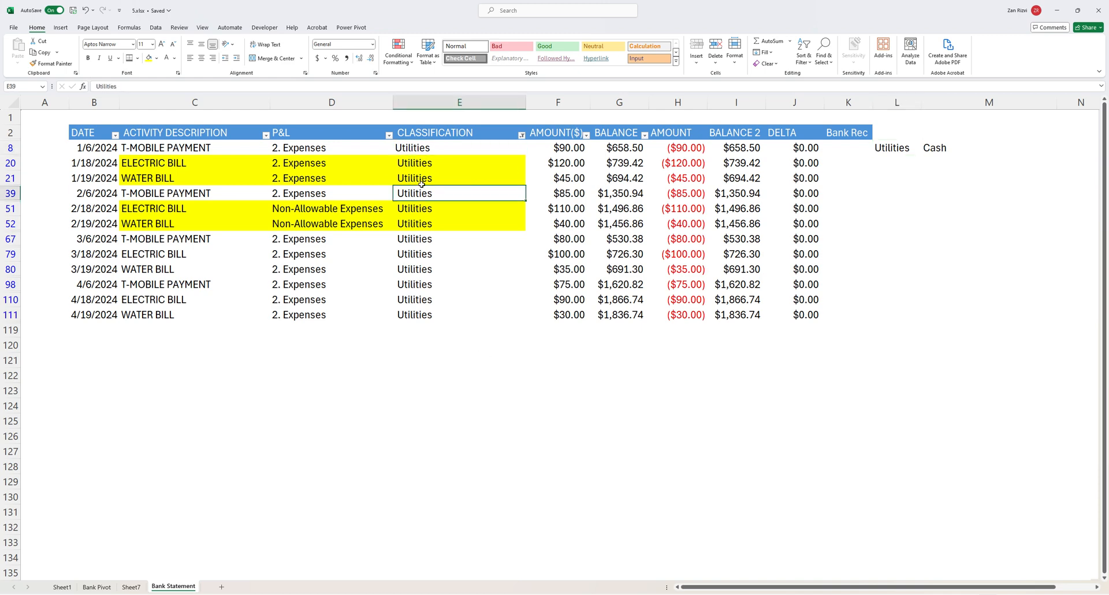
click(423, 145)
key(Down)
key(Down)
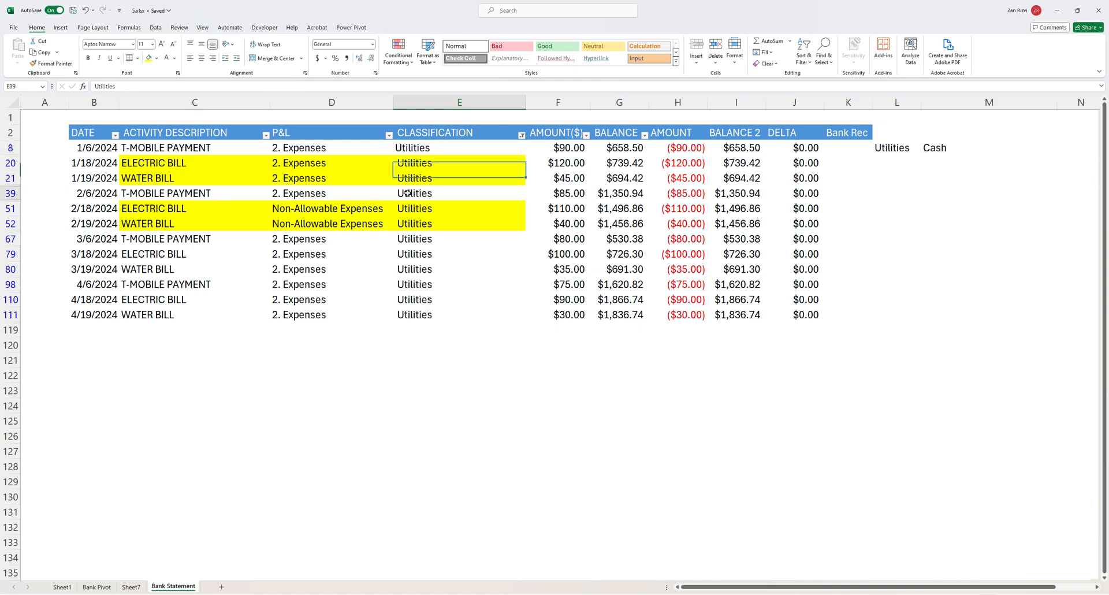
click(97, 86)
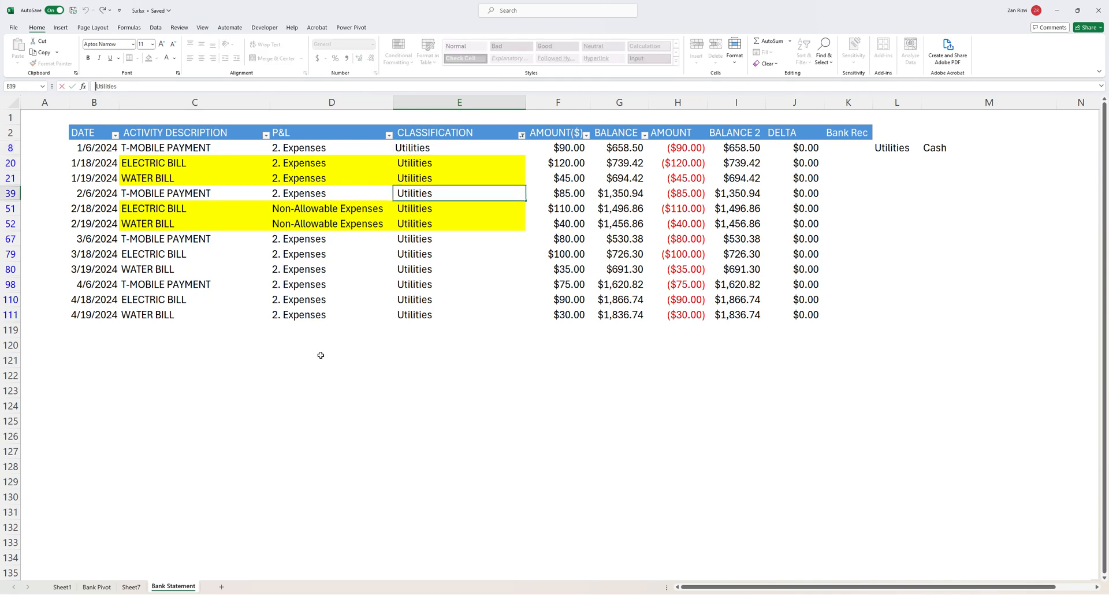
key(Escape)
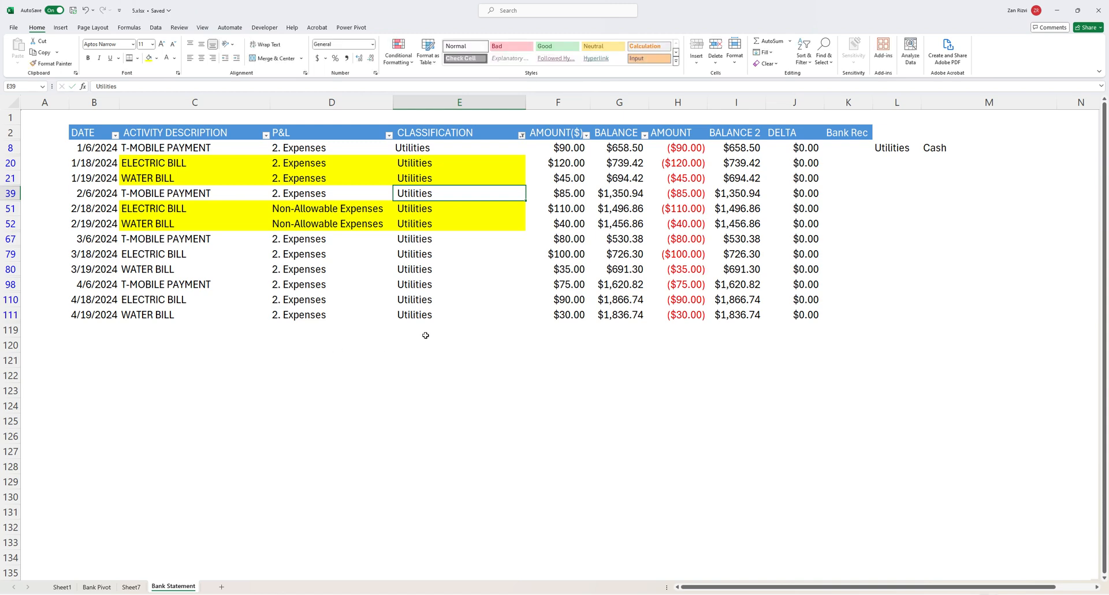
Fill the TRIM formula from L8 down through L111 on the filtered rows and copy the results
click(907, 149)
drag(921, 155, 921, 319)
right_click(885, 205)
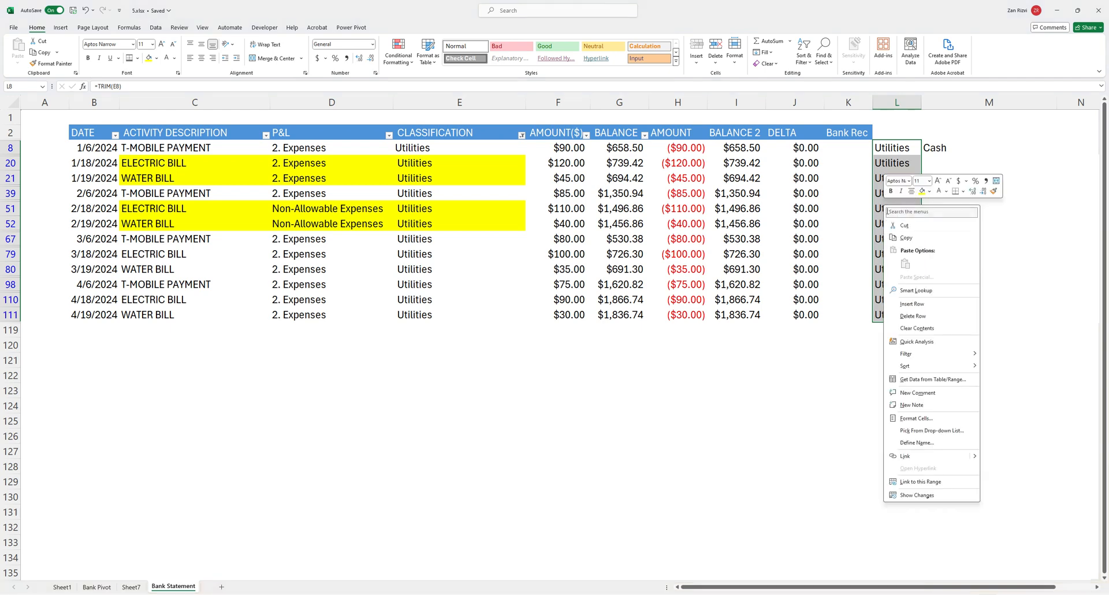
click(906, 239)
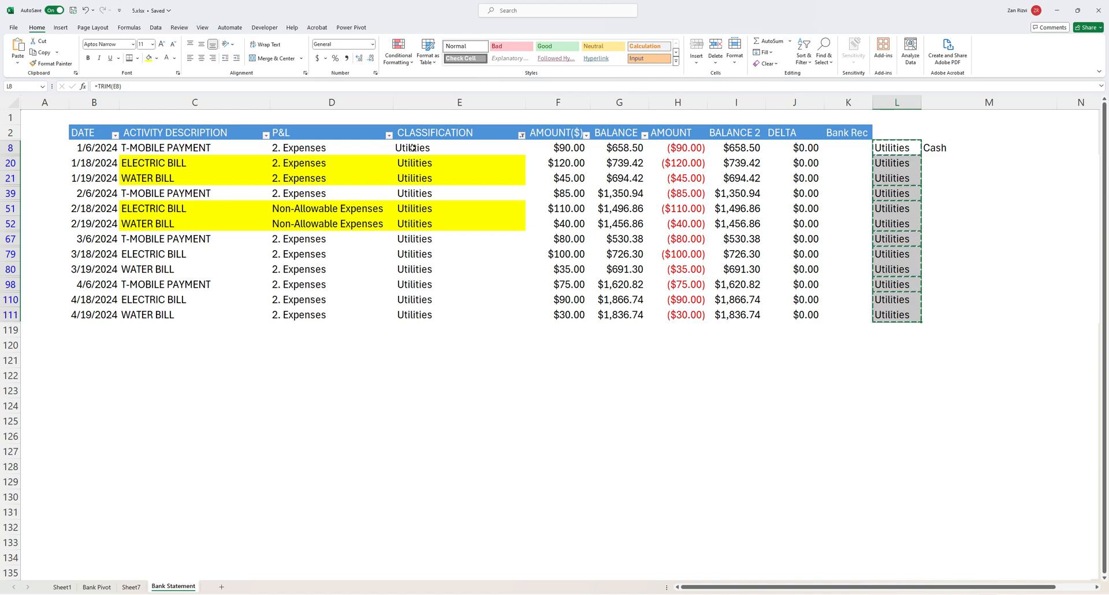
Try to paste the copied trimmed text over E8:E111, limiting the selection to visible cells only with Go To Special
drag(412, 148, 428, 314)
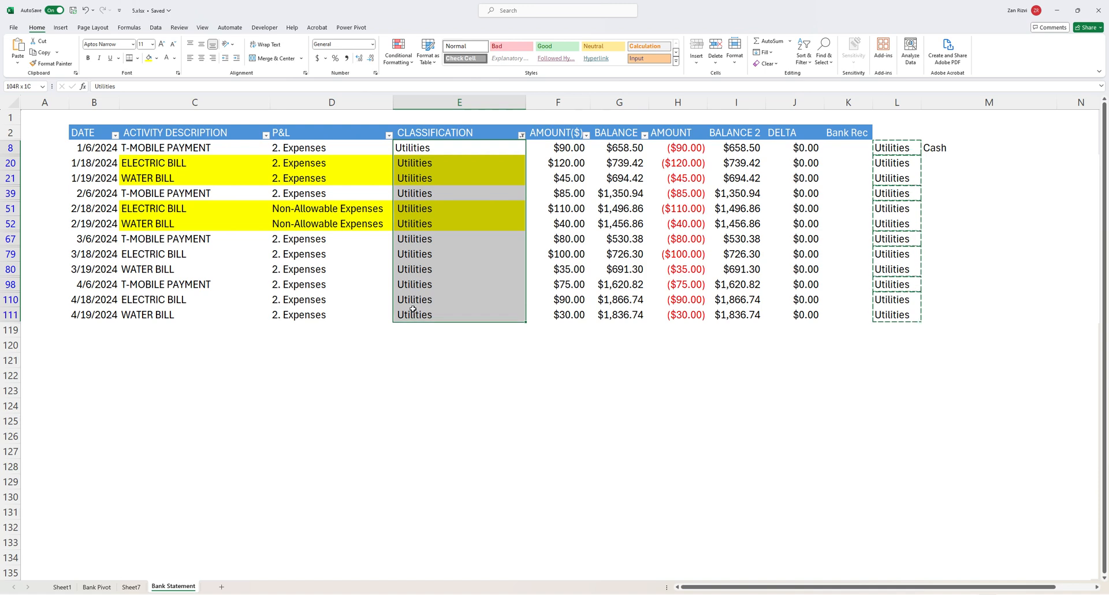
key(ctrl+shift+v)
key(ctrl+g)
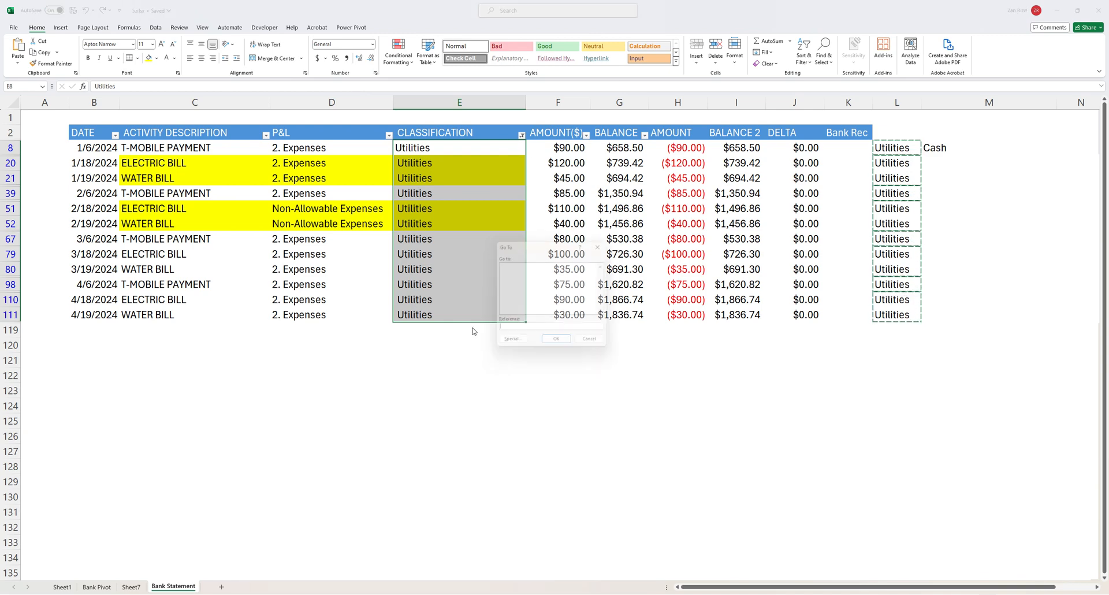
click(516, 347)
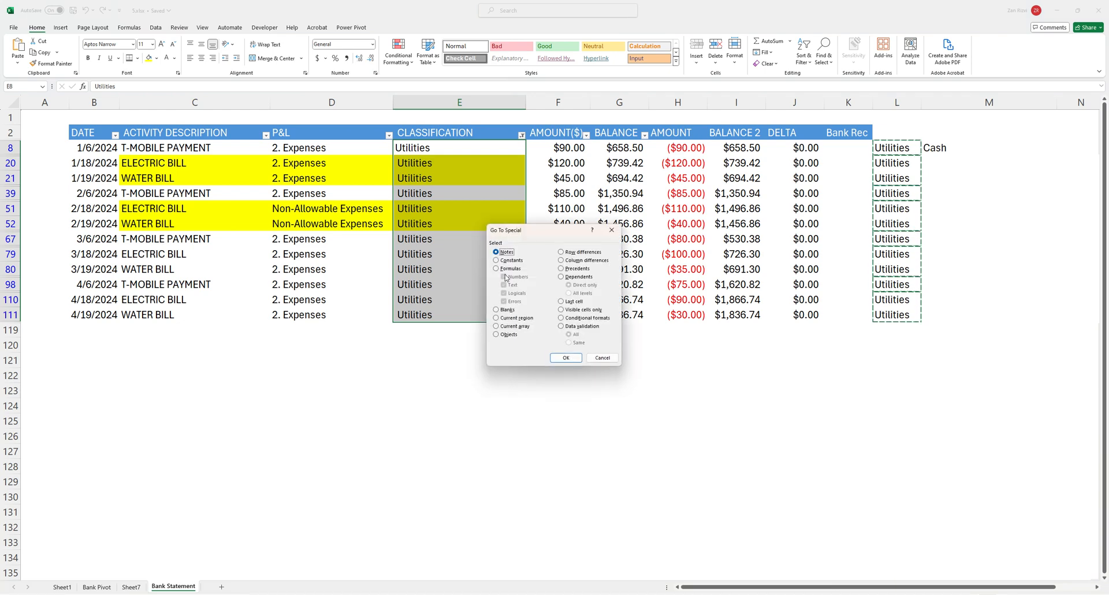
click(561, 310)
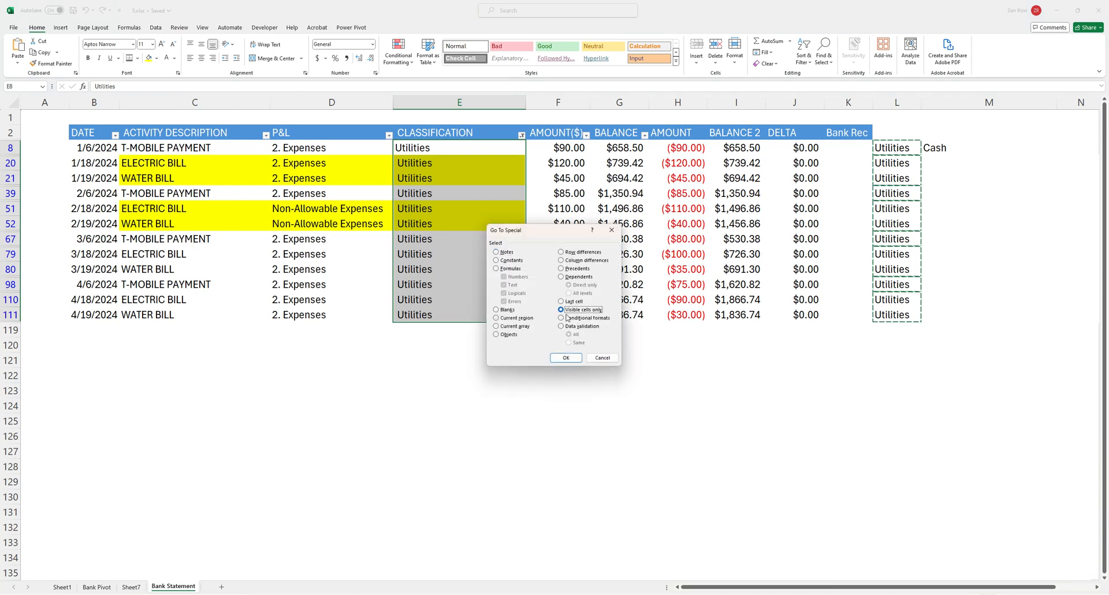
click(570, 360)
key(ctrl+v)
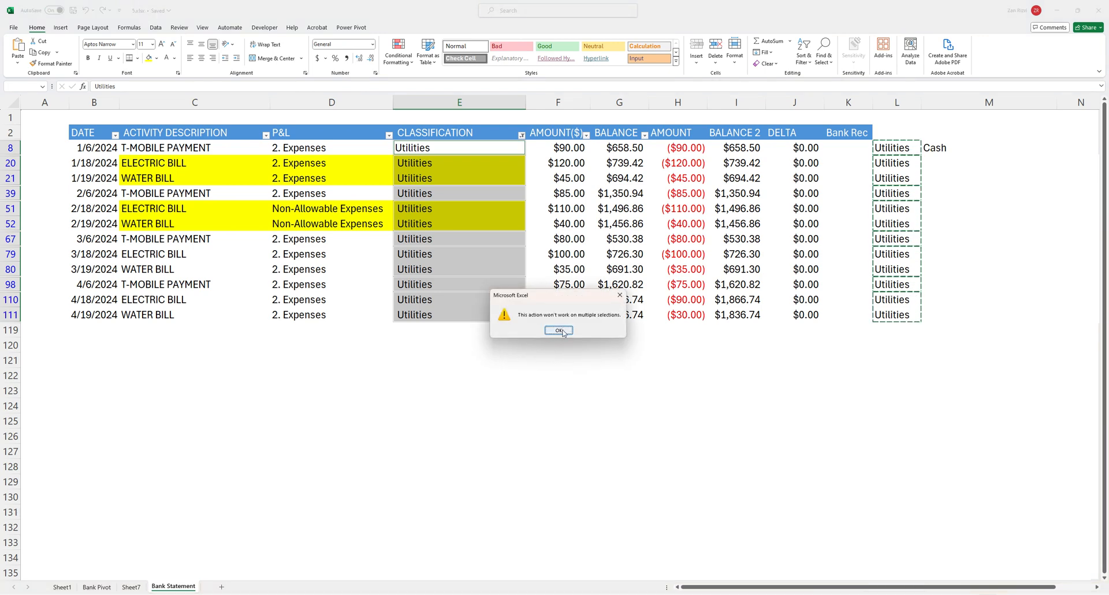
click(558, 330)
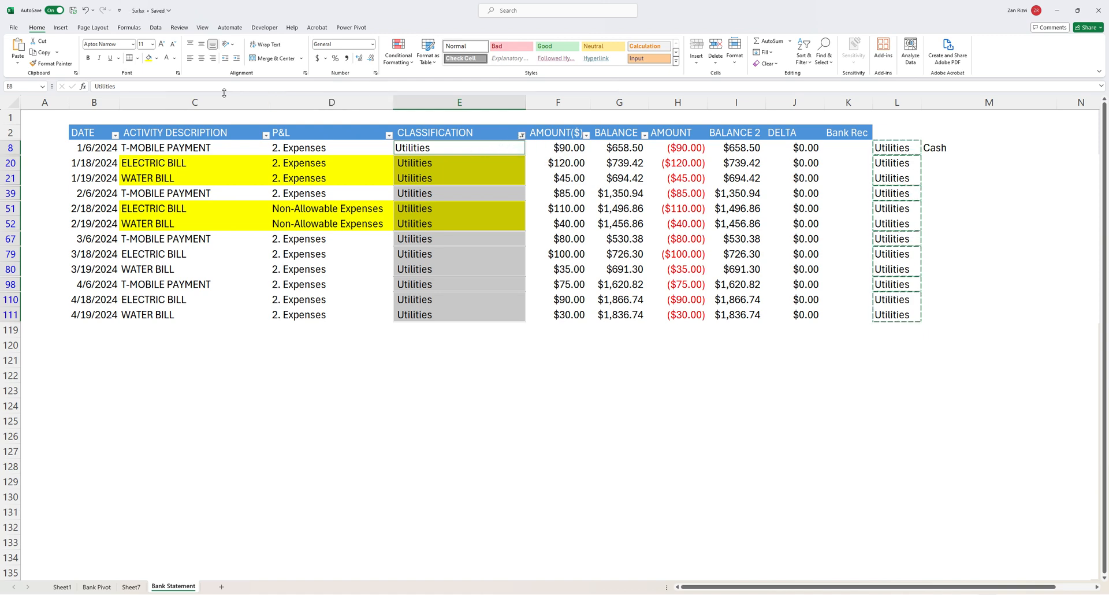
Try to replace the classification in E8 and the other filtered rows with the formula =L8, and undo it
drag(219, 88, 79, 92)
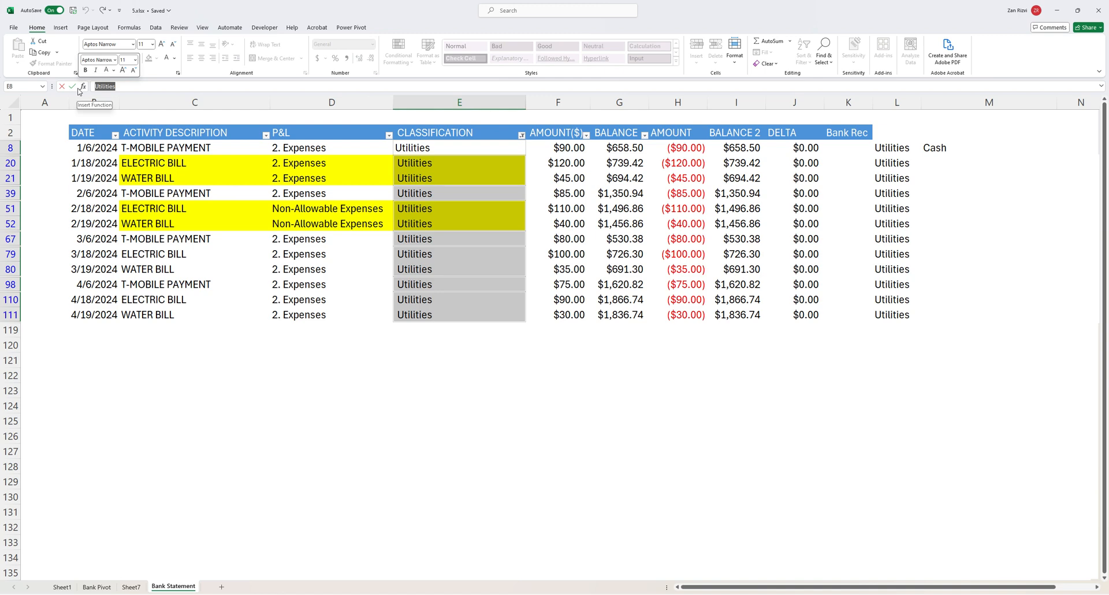
text(=)
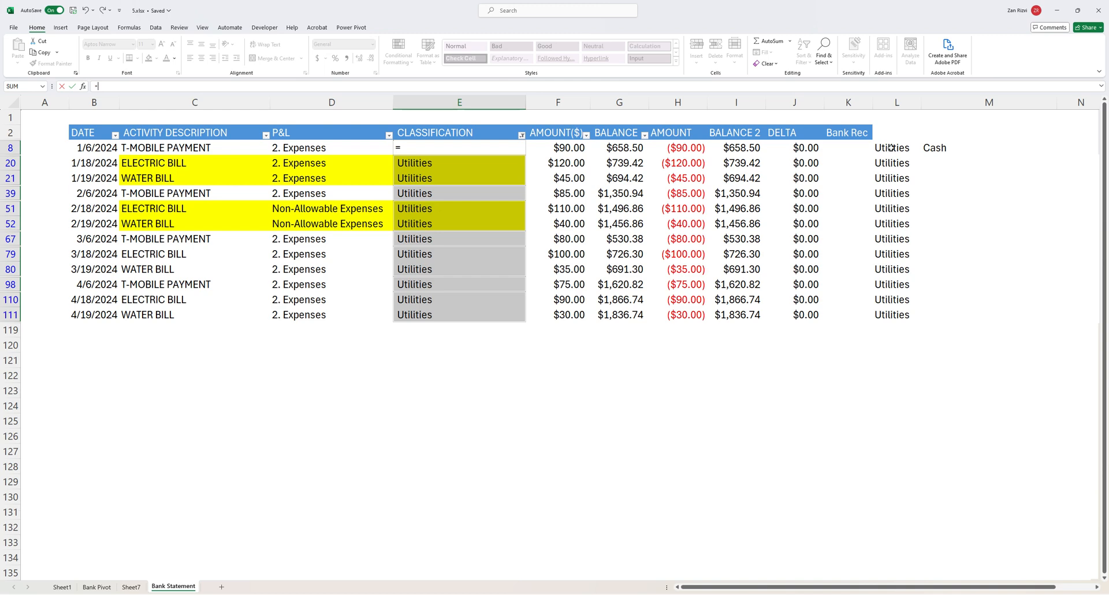
click(891, 147)
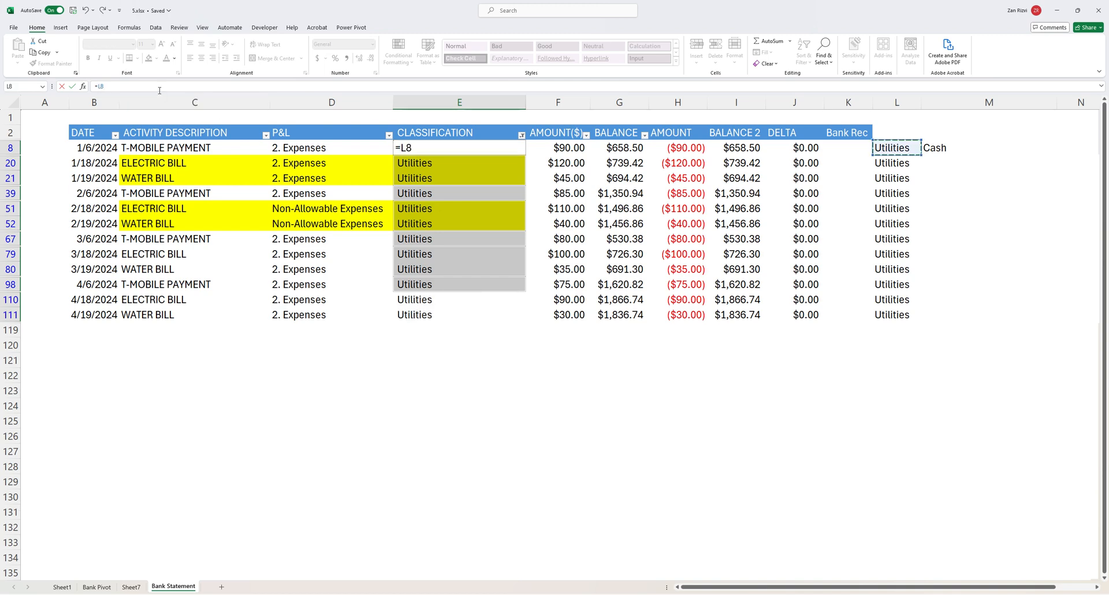
key(Return)
key(Return)
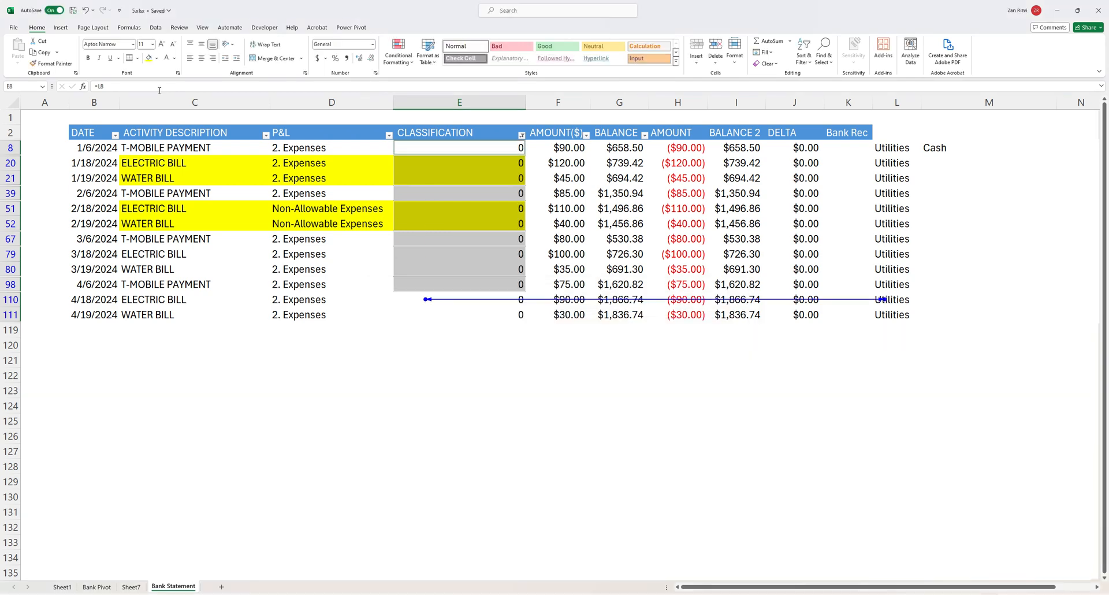
key(ctrl+z)
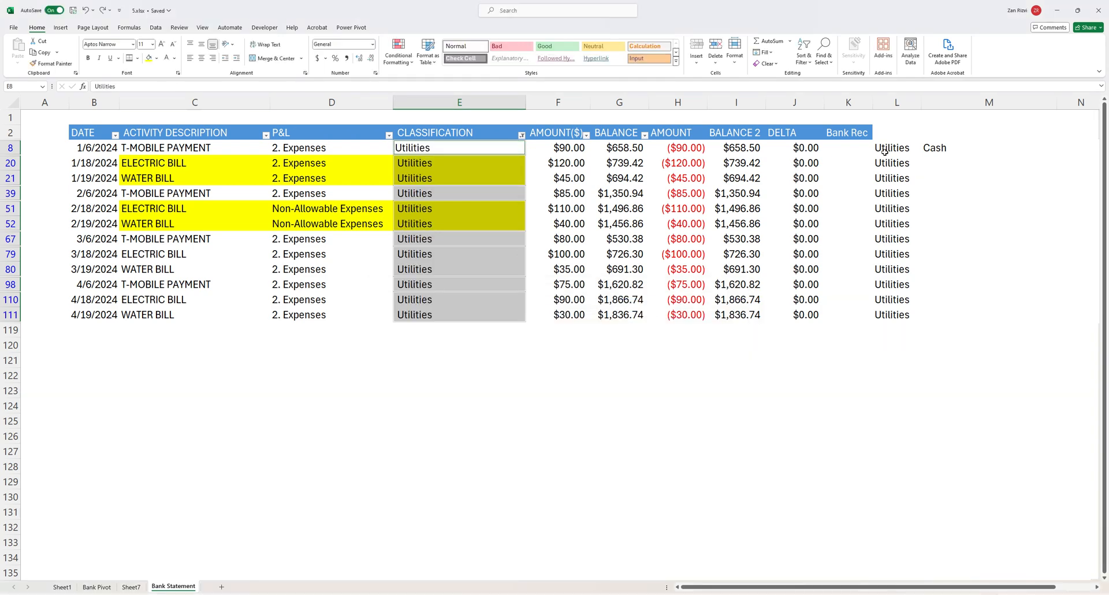
Remove the CLASSIFICATION filter so that all bank statement rows are shown
drag(884, 152, 892, 315)
drag(470, 148, 462, 315)
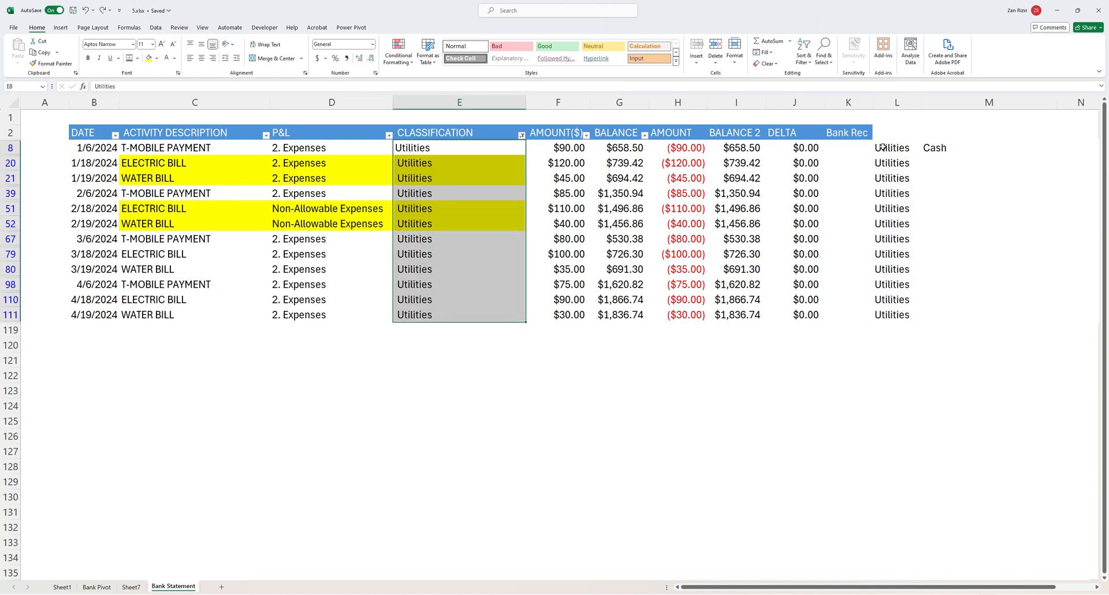
click(521, 134)
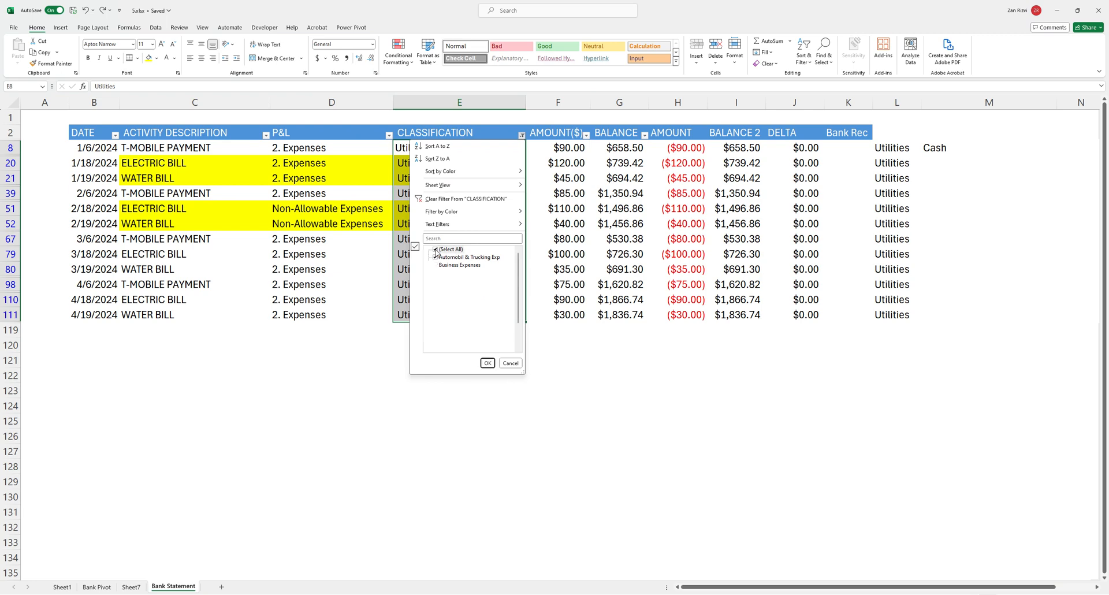
click(487, 362)
Fill the TRIM formula from L8 up to L3 and down column L alongside all the statement rows
click(882, 224)
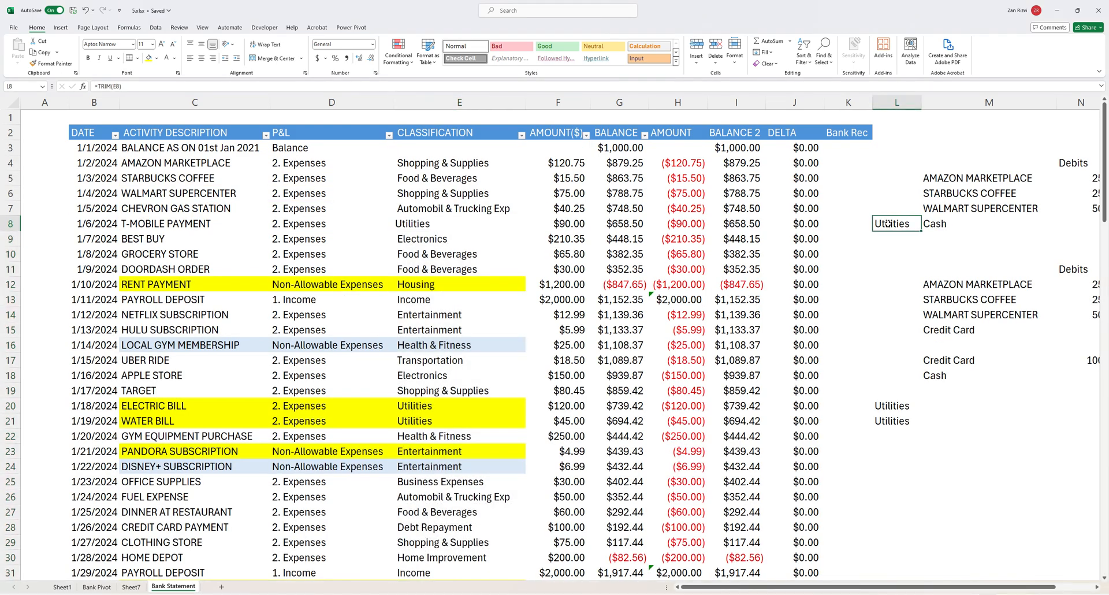
drag(919, 233, 911, 148)
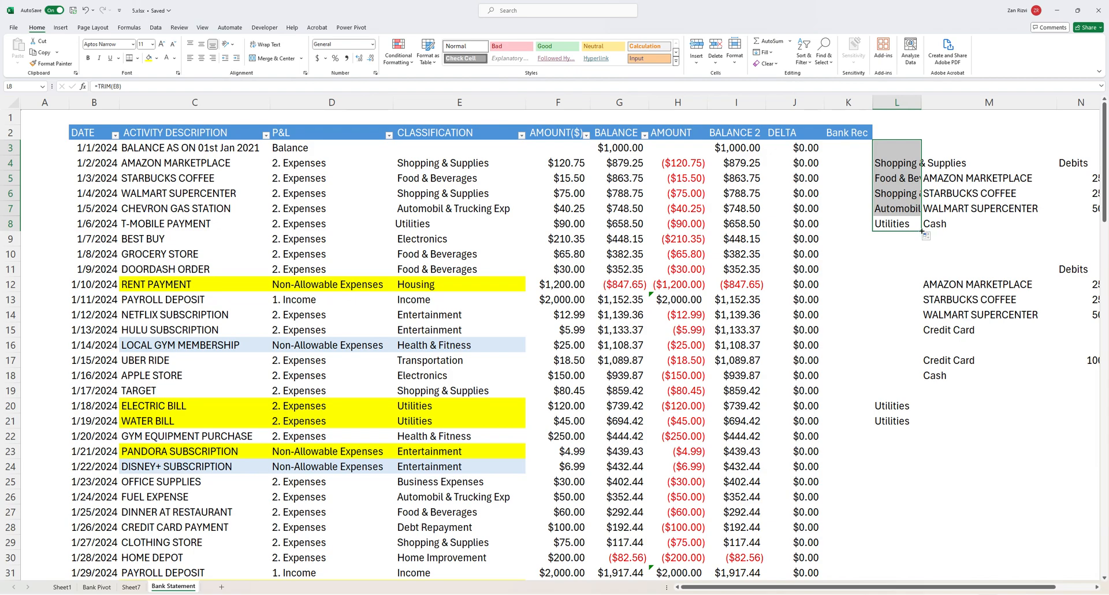
drag(921, 233, 918, 554)
scroll(895, 395, up, 20)
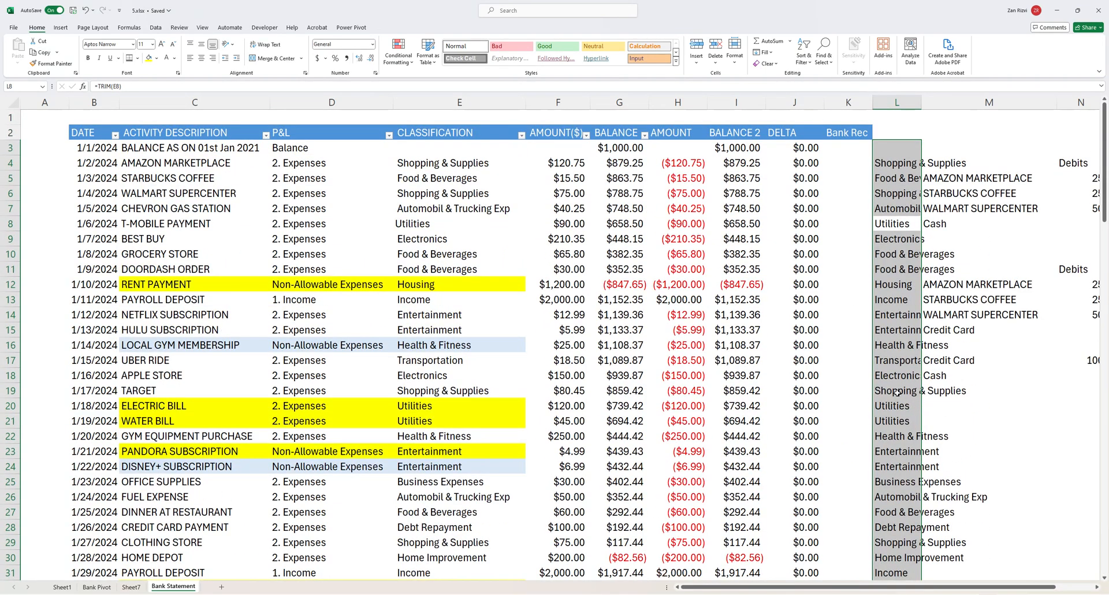
Copy the trimmed classifications in column L, paste them as values over the CLASSIFICATION column from E3, and check the rows
key(ctrl+c)
click(437, 148)
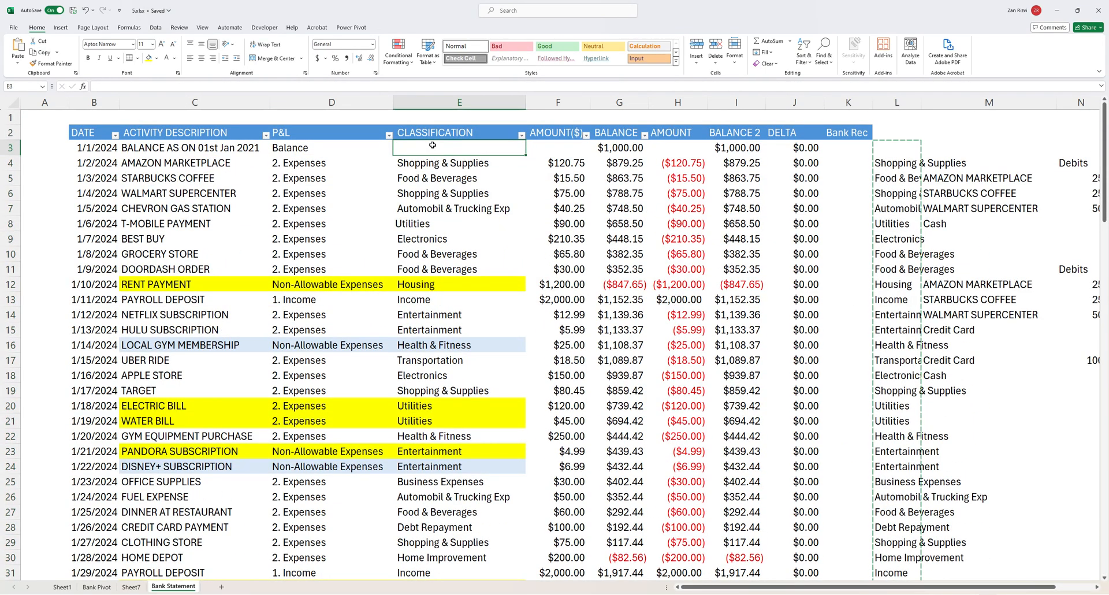
right_click(437, 148)
click(472, 207)
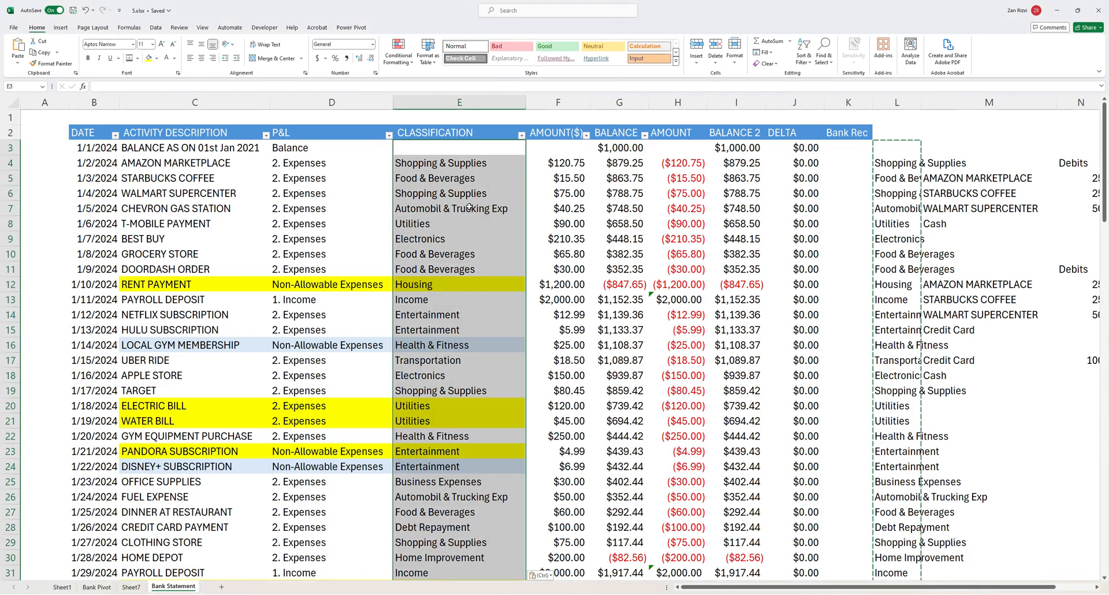
scroll(469, 377, down, 7)
scroll(447, 433, down, 20)
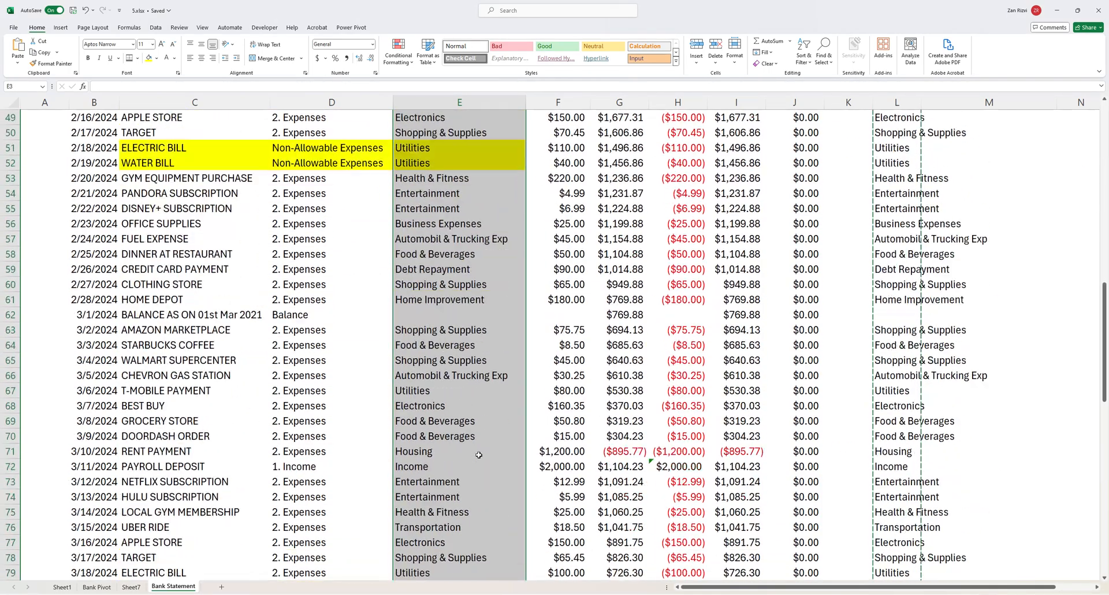
Check the pasted CLASSIFICATION values against the trimmed values in column L down to the last statement row
scroll(449, 466, up, 4)
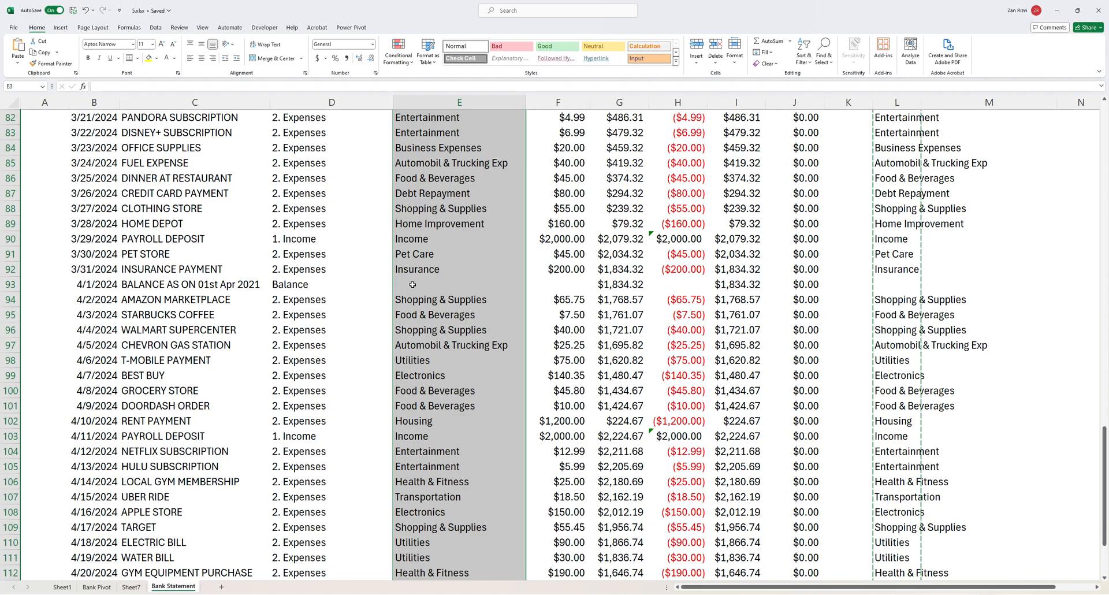
scroll(429, 346, down, 6)
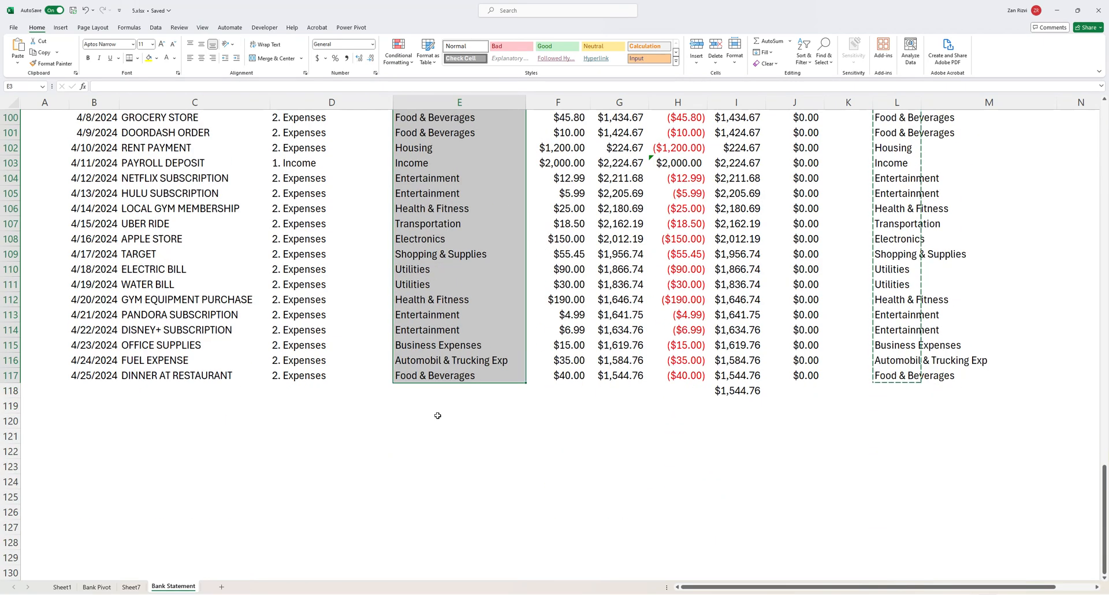
scroll(435, 414, up, 7)
scroll(433, 408, up, 13)
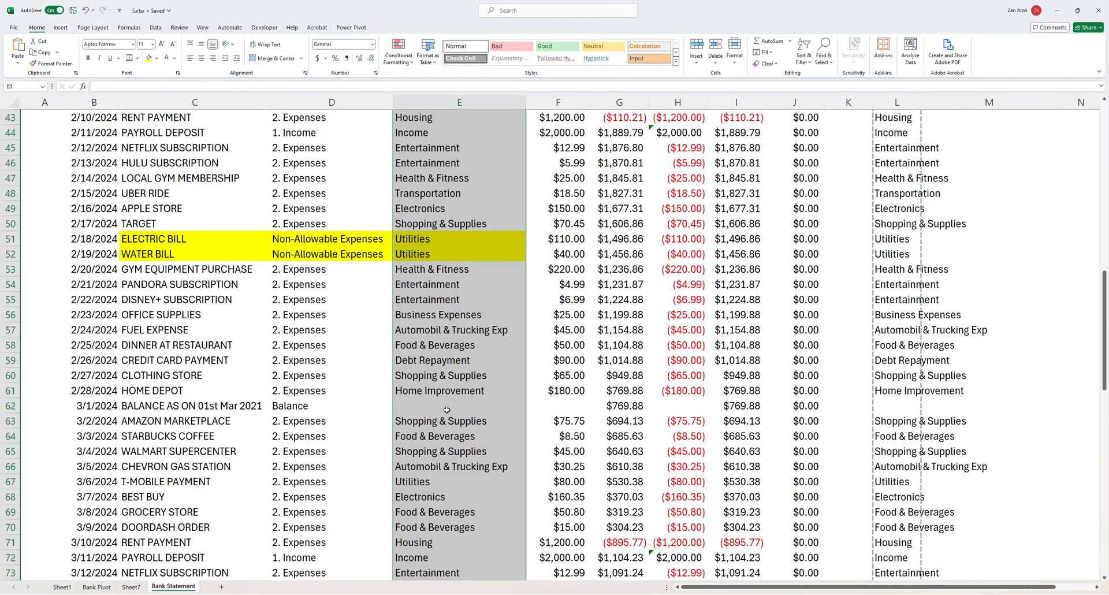
scroll(447, 409, up, 7)
scroll(445, 409, up, 7)
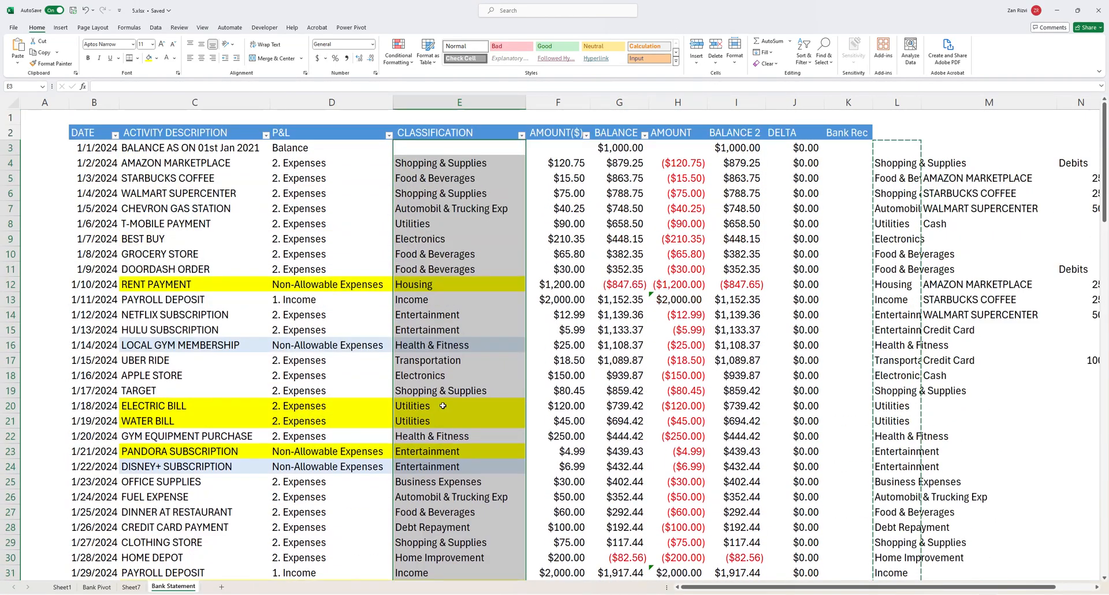
Compare the PivotTables on Sheet7 and Bank Pivot, and refresh the one on Sheet7
click(130, 586)
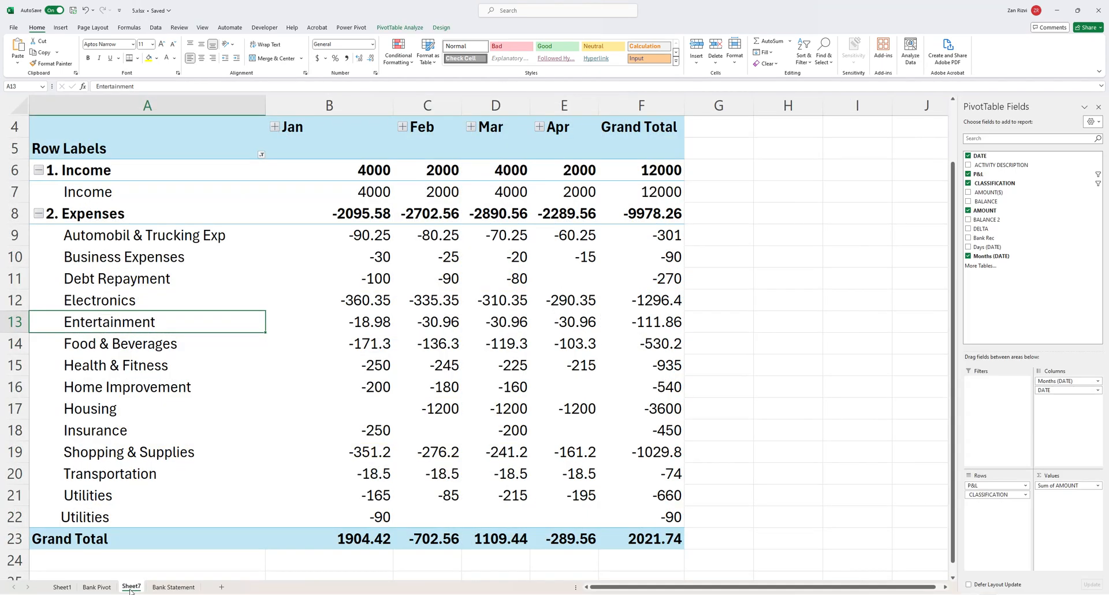
click(101, 586)
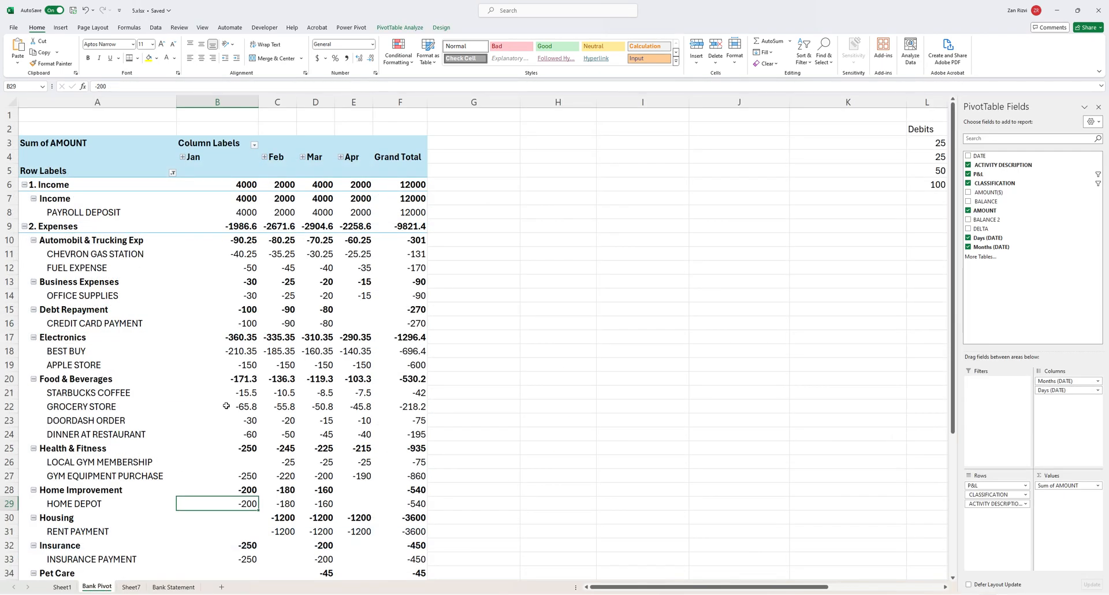
scroll(272, 440, down, 3)
scroll(278, 446, up, 3)
click(131, 587)
right_click(365, 343)
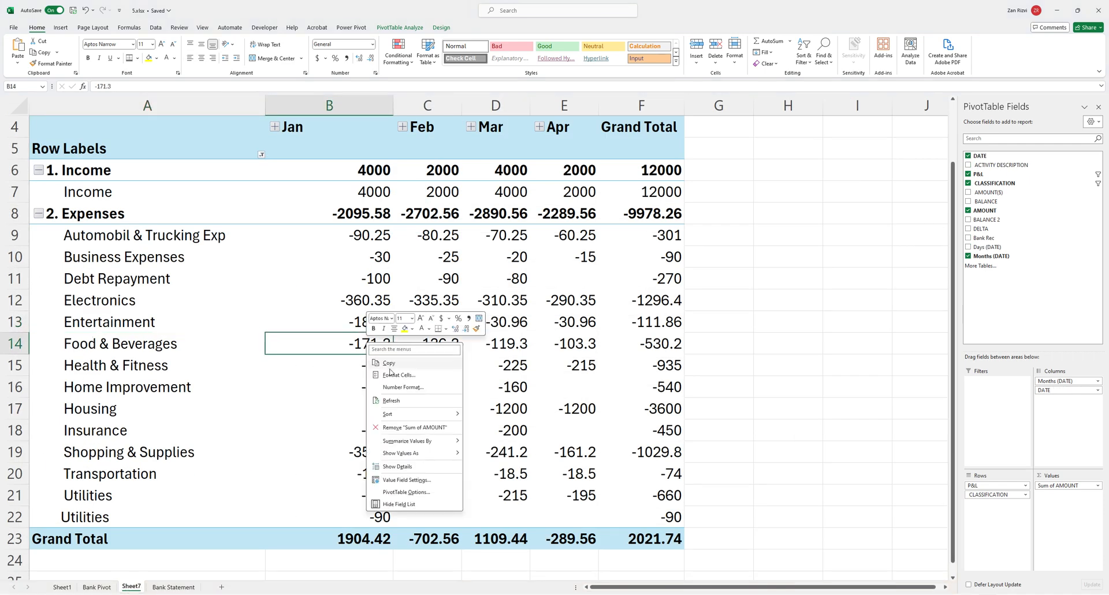
click(392, 401)
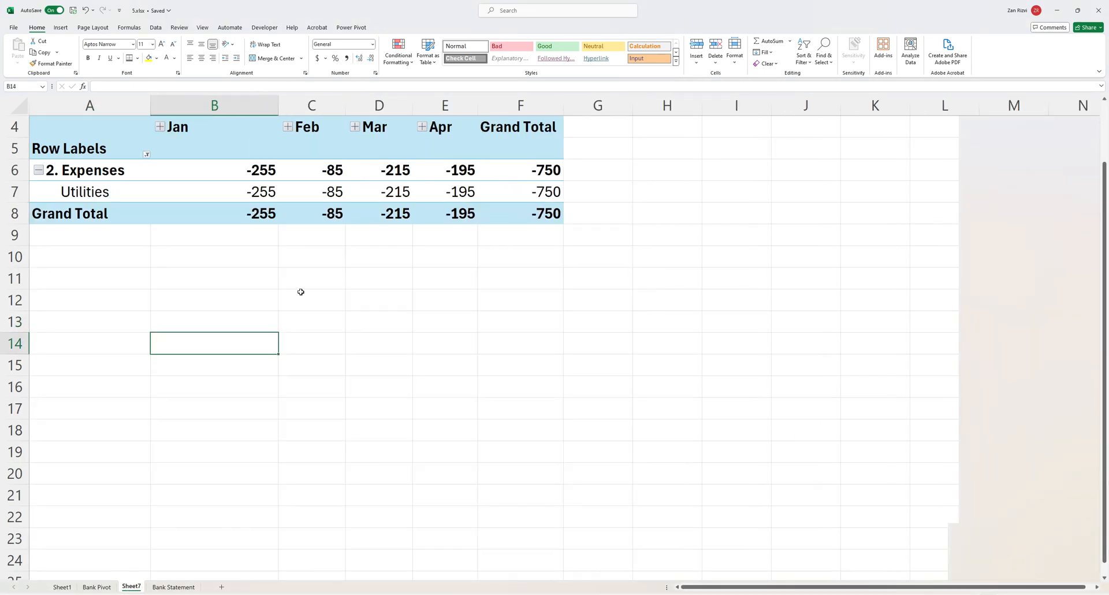
Set the PivotTable's CLASSIFICATION row filter to include all classifications
scroll(297, 292, up, 1)
click(147, 220)
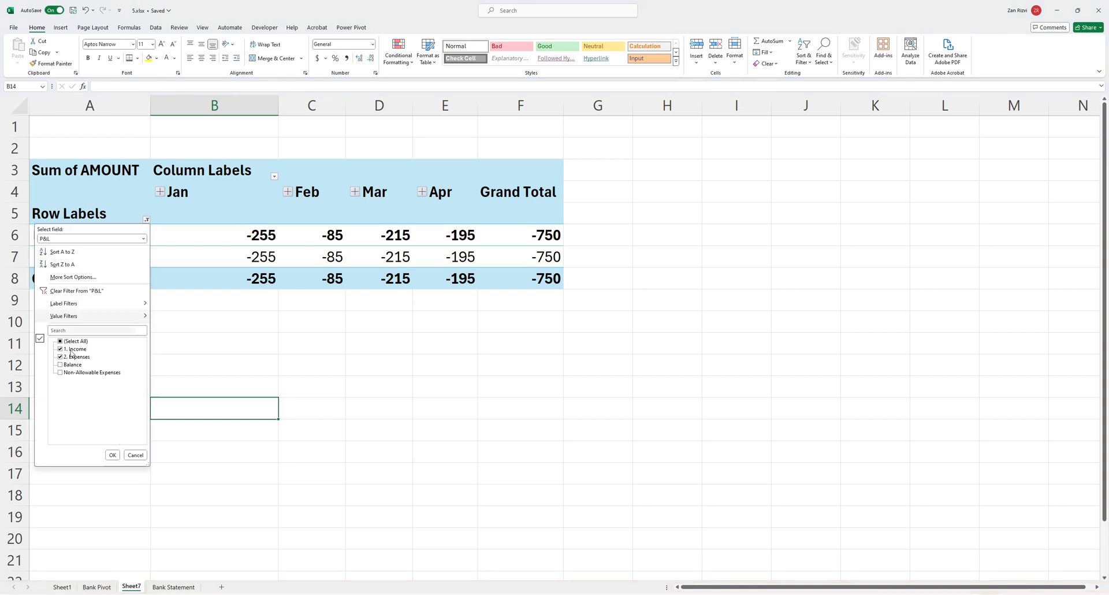
click(204, 368)
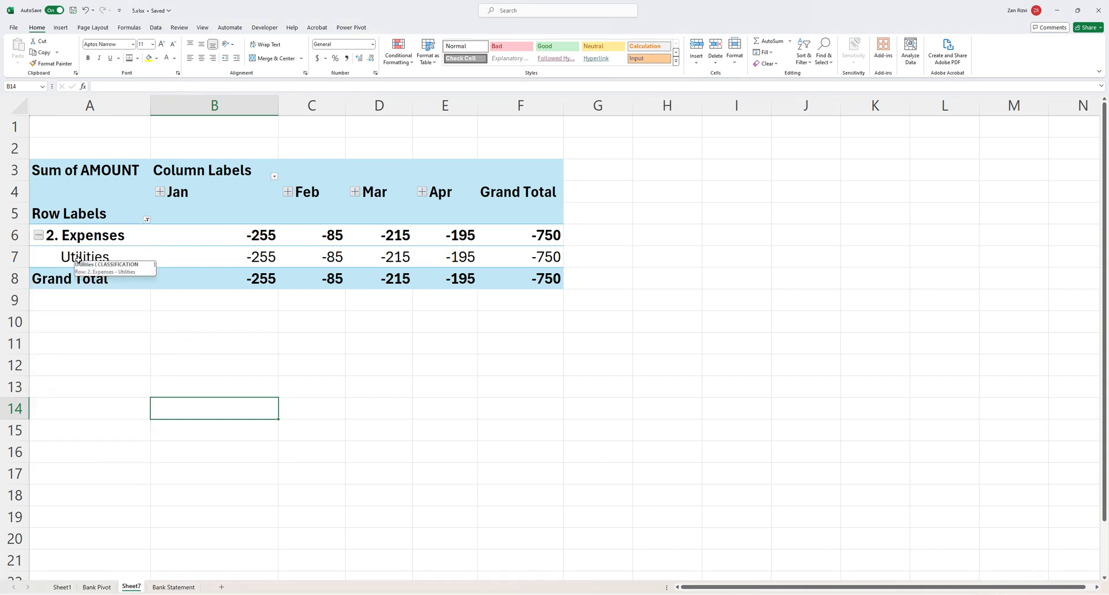
click(78, 258)
click(147, 220)
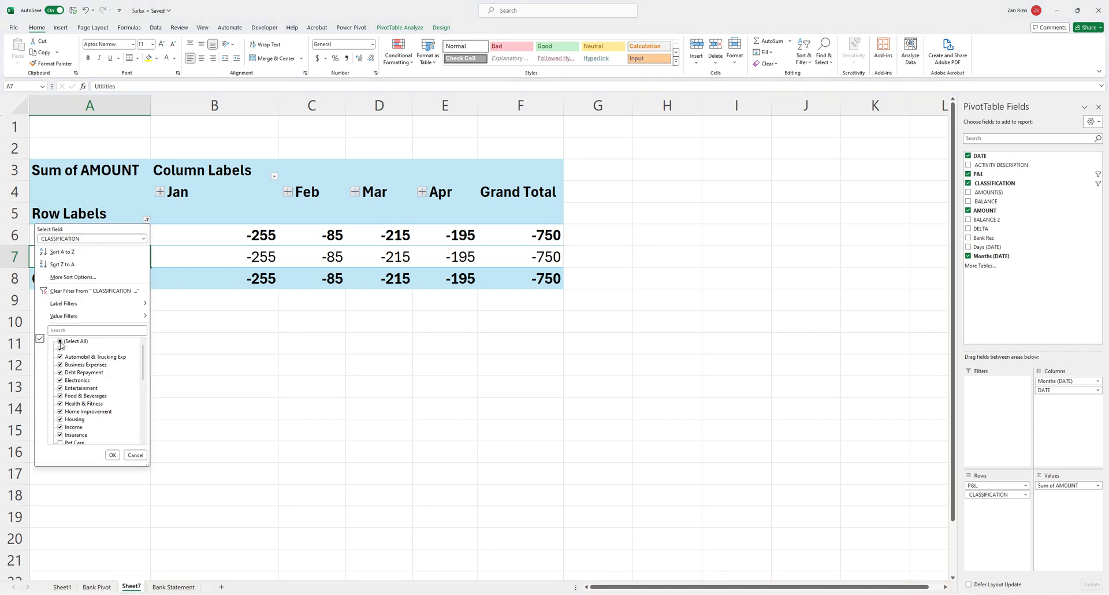
scroll(79, 395, down, 8)
scroll(69, 396, up, 8)
scroll(95, 418, down, 5)
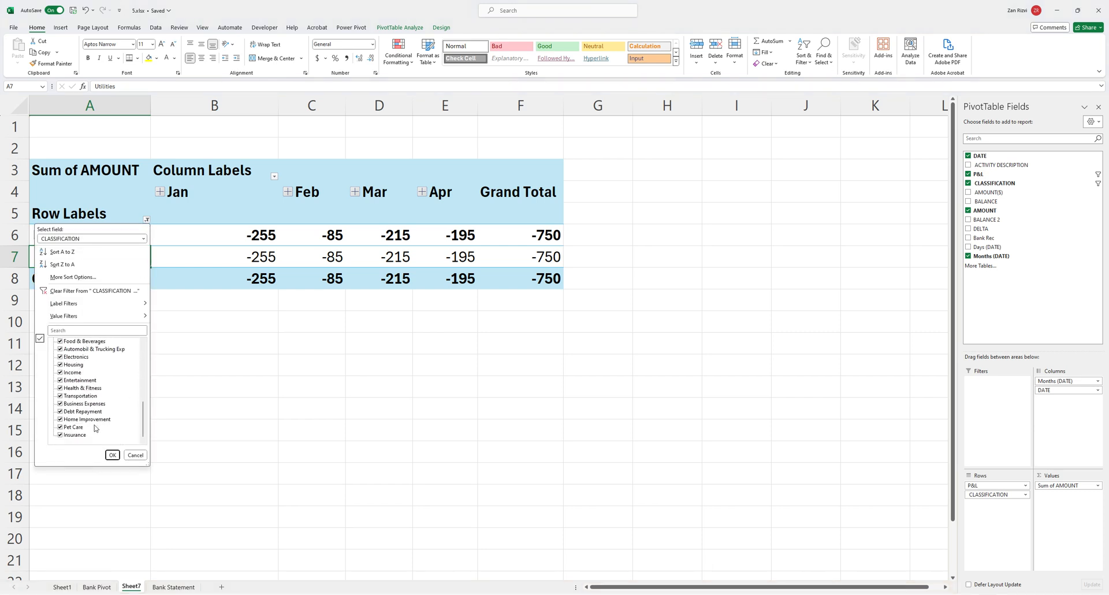
click(112, 455)
Review the refreshed PivotTable's income and expense rows, the Grand Total row and the monthly columns
click(269, 344)
scroll(636, 353, down, 7)
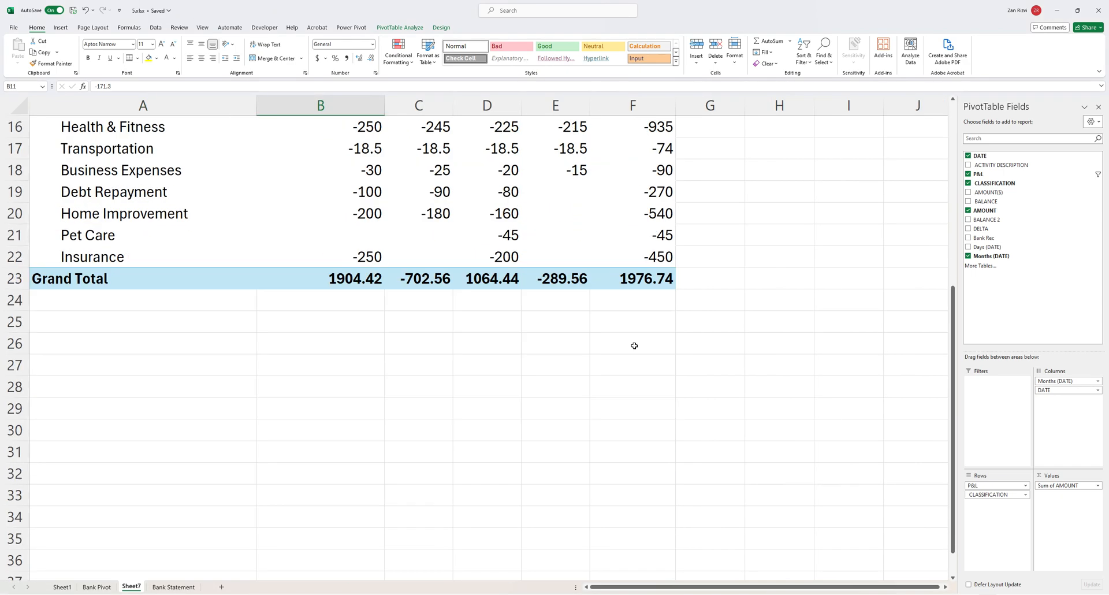
scroll(636, 361, up, 7)
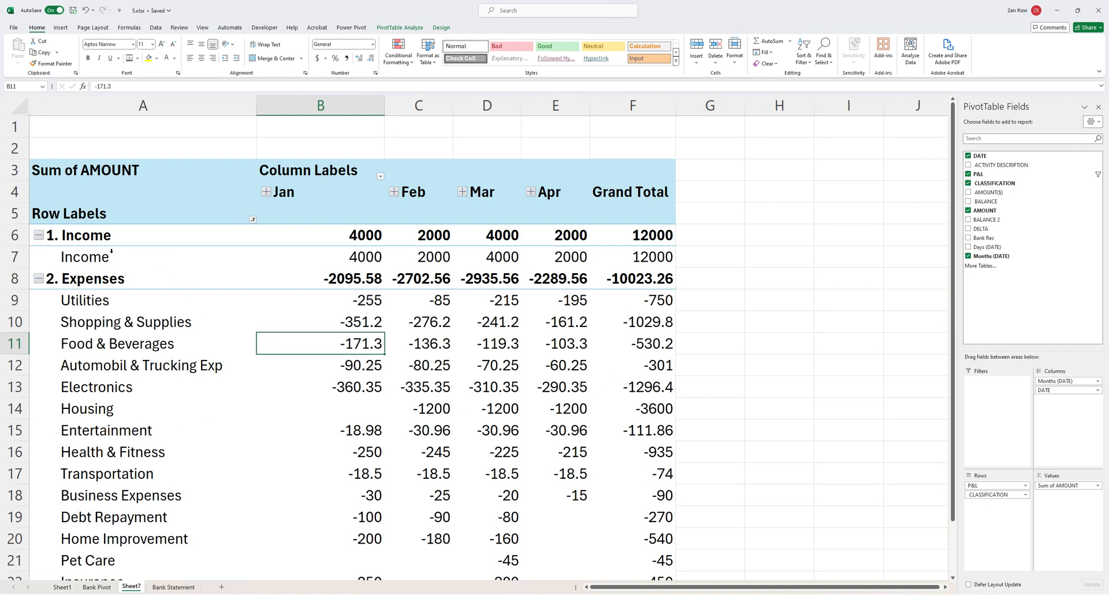
click(97, 235)
click(83, 282)
scroll(280, 421, down, 7)
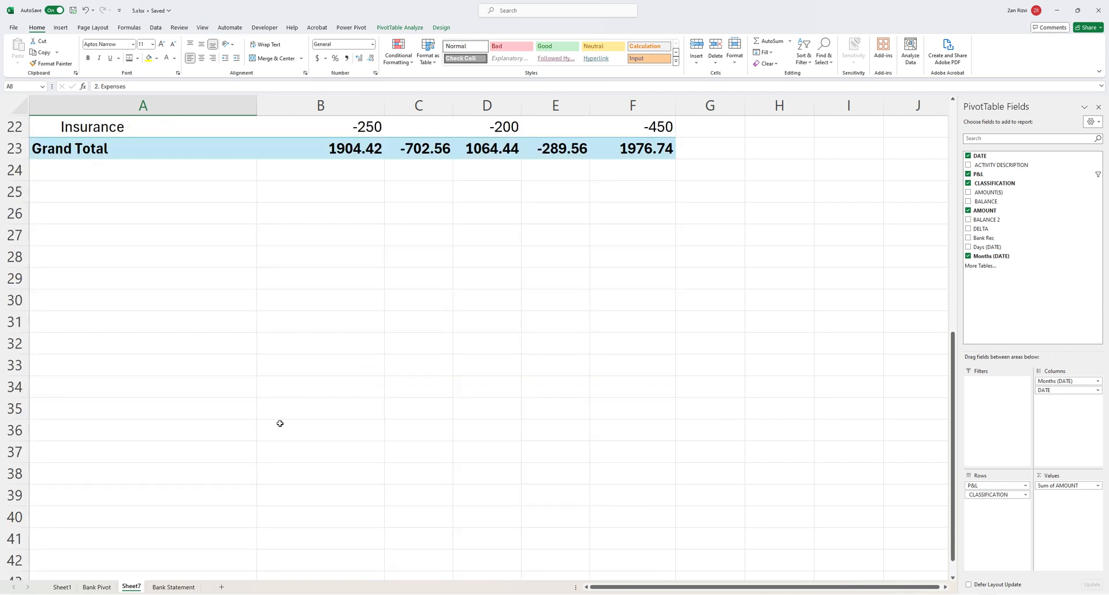
scroll(220, 402, up, 5)
click(86, 477)
drag(349, 479, 659, 473)
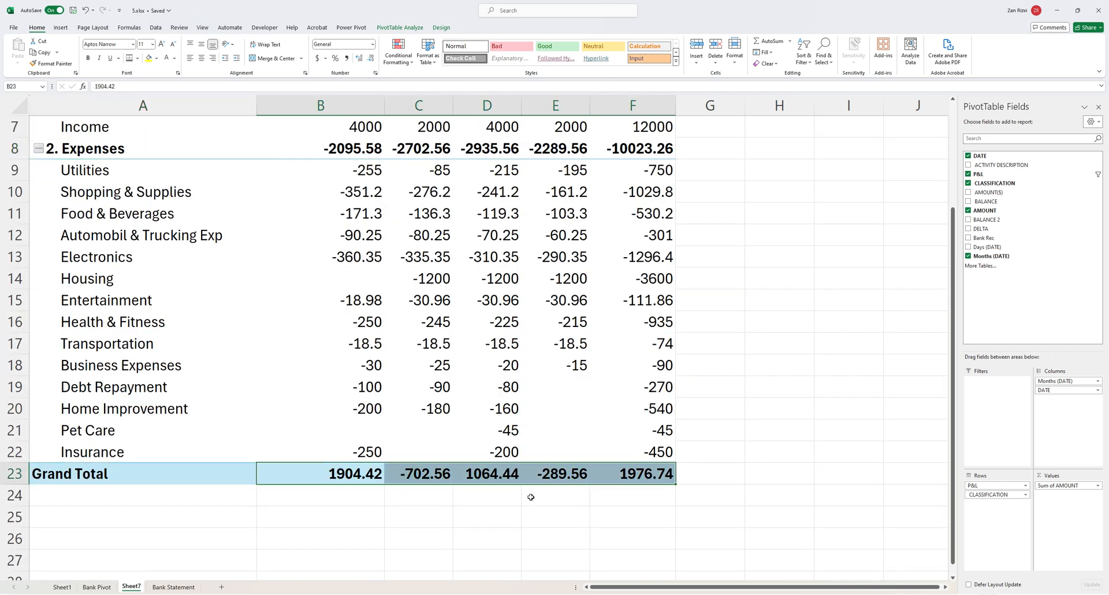
scroll(530, 496, up, 2)
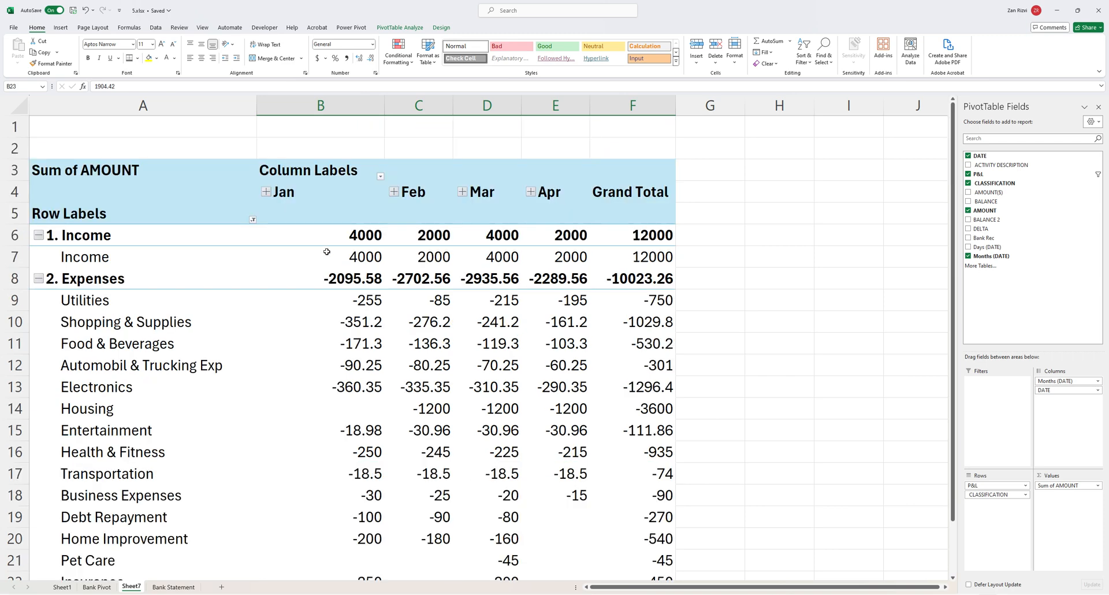
click(286, 194)
drag(286, 194, 546, 191)
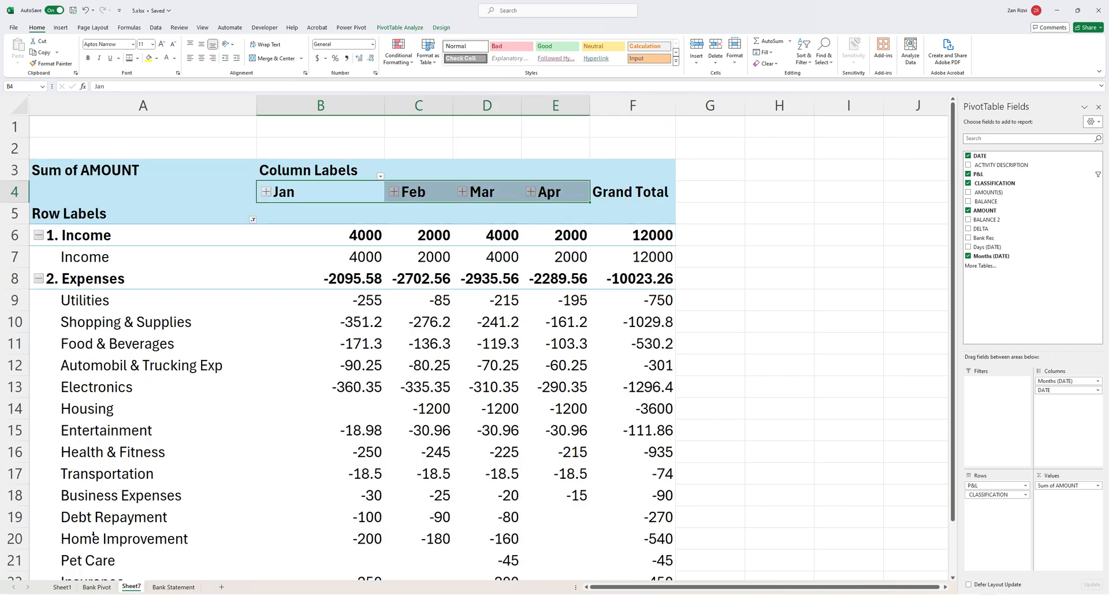
On Sheet1, enter Jan in B7 and Feb in C7, and fill the month series across row 7 to Dec in M7
click(62, 587)
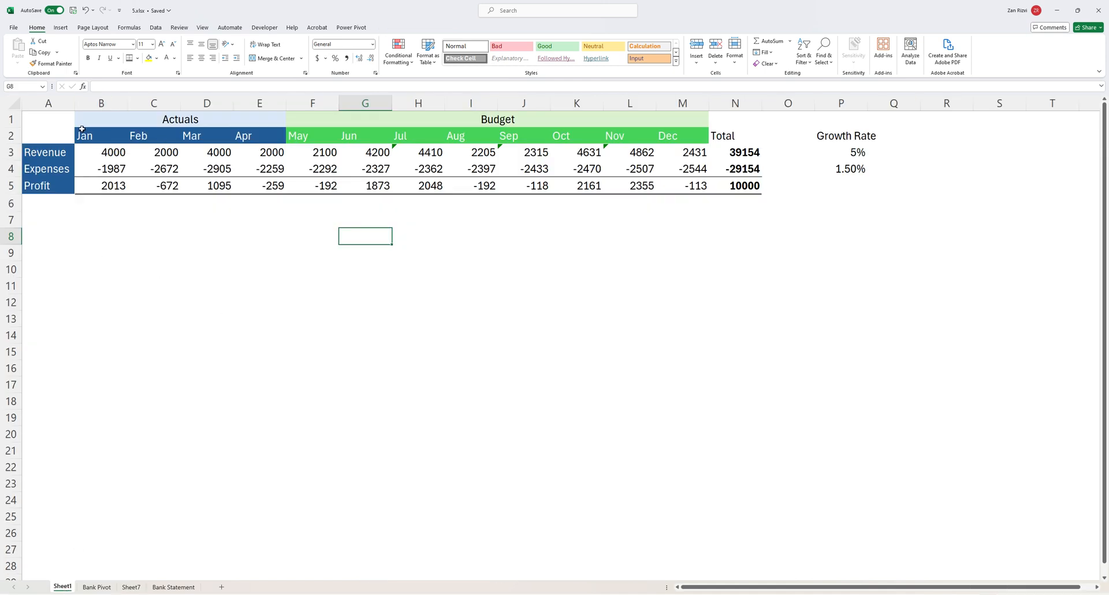
click(97, 218)
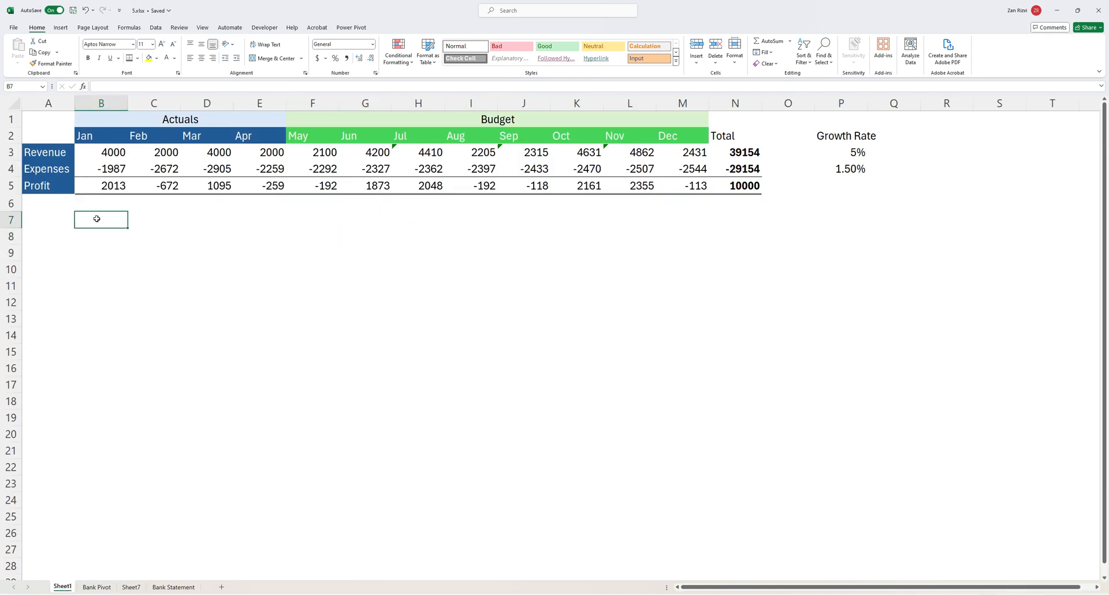
text(Jan)
key(Tab)
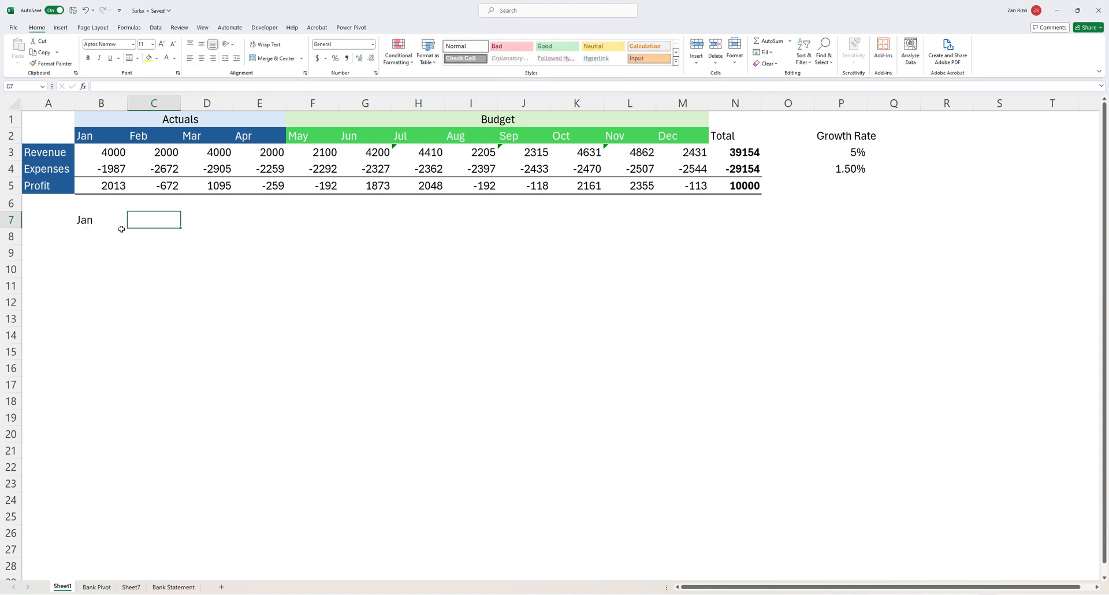
text(Feb)
key(Tab)
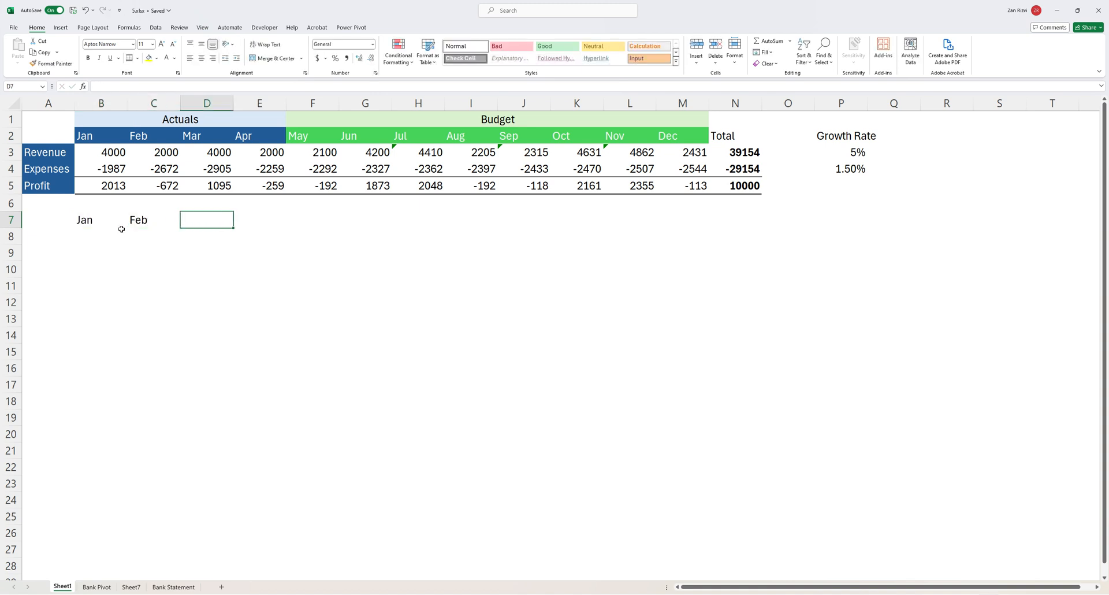
click(82, 220)
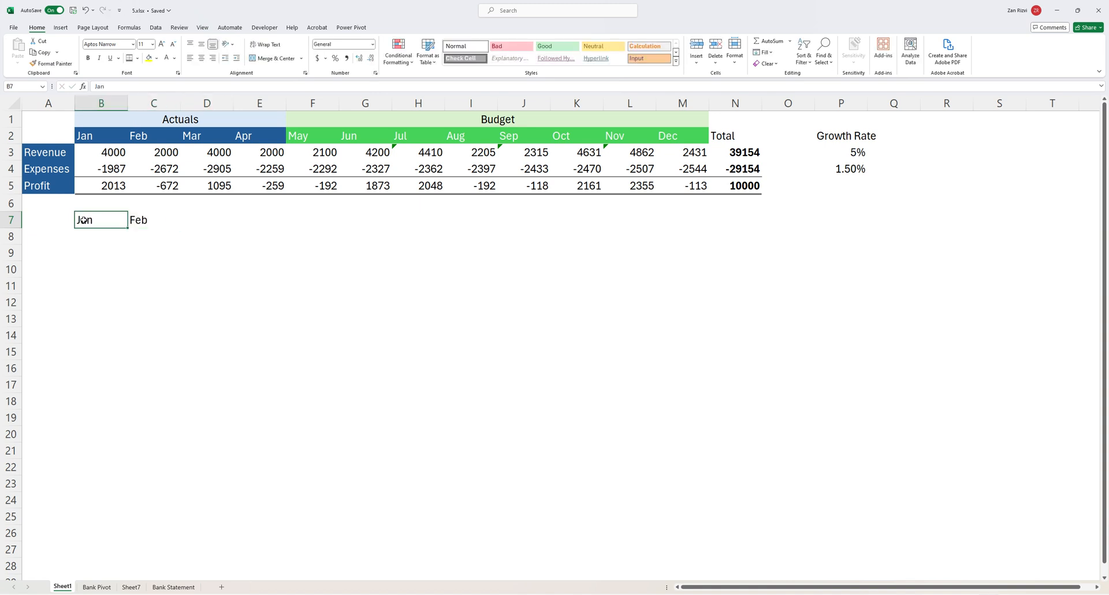
click(142, 219)
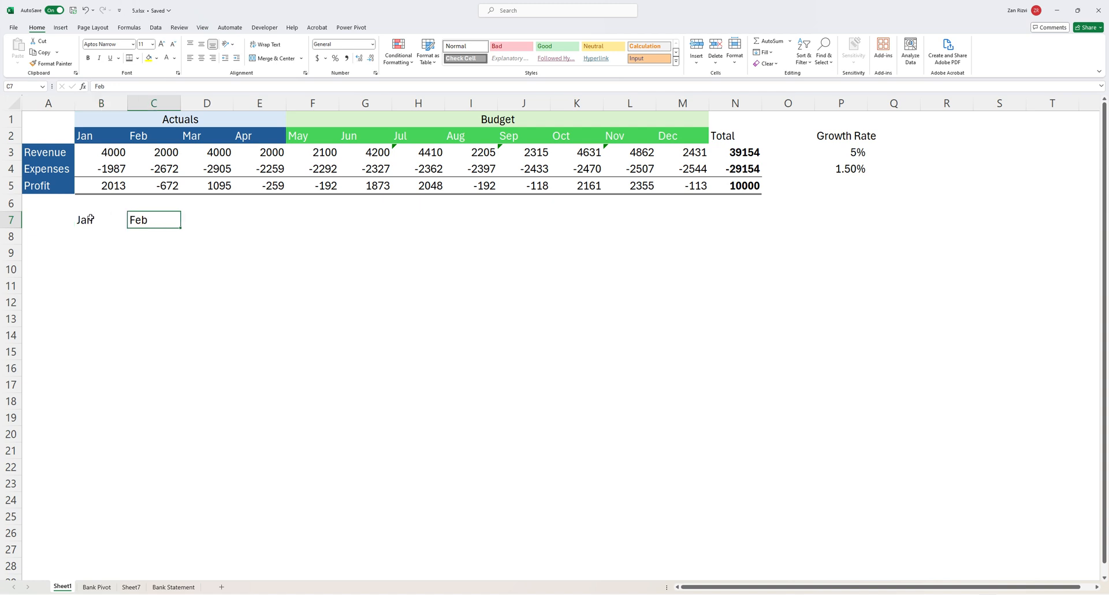
double_click(91, 219)
click(110, 240)
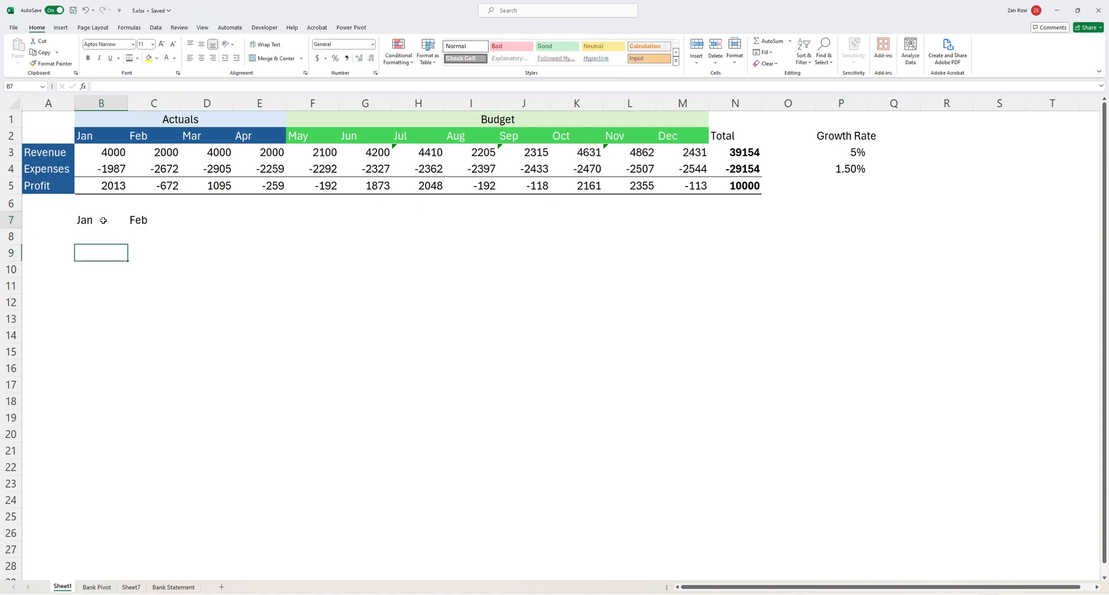
drag(92, 220, 696, 221)
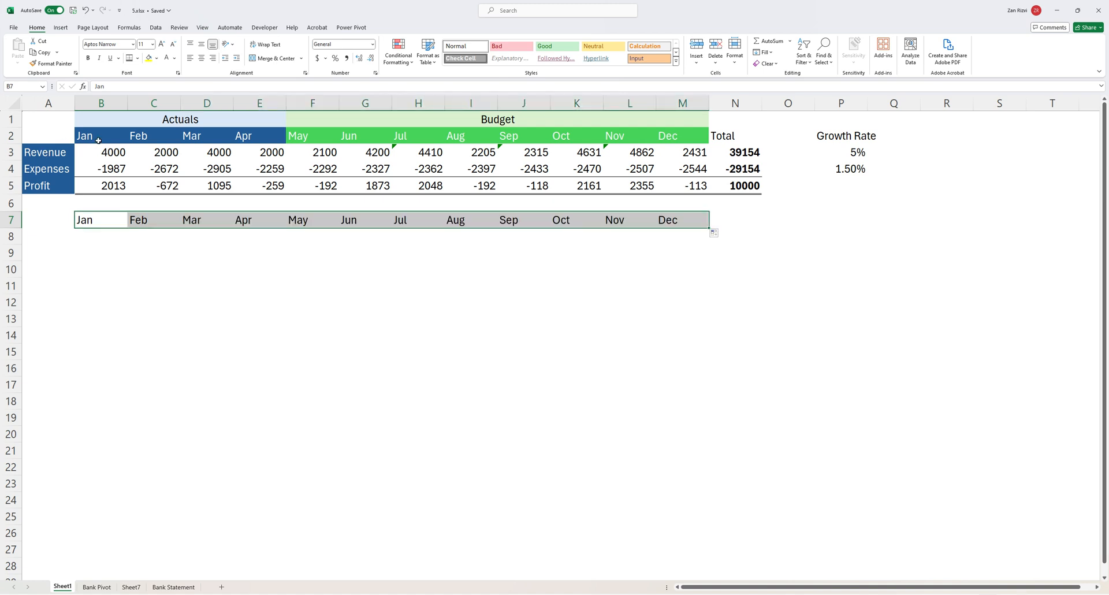
Copy the Revenue, Expenses and Profit labels from A3:A5 to A8:A10
drag(45, 155, 41, 186)
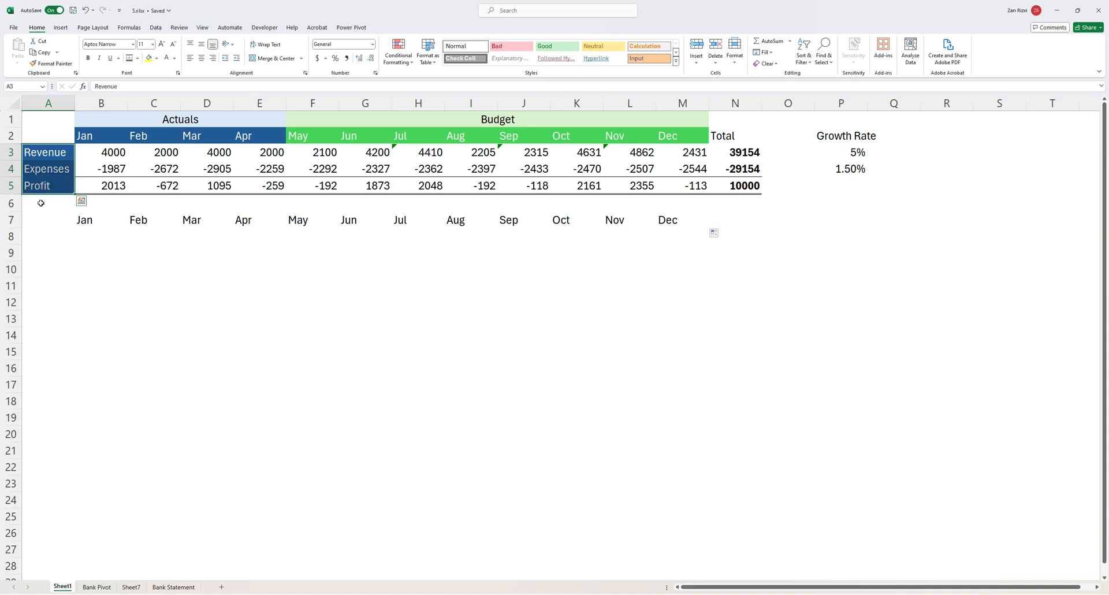
key(ctrl+c)
click(62, 232)
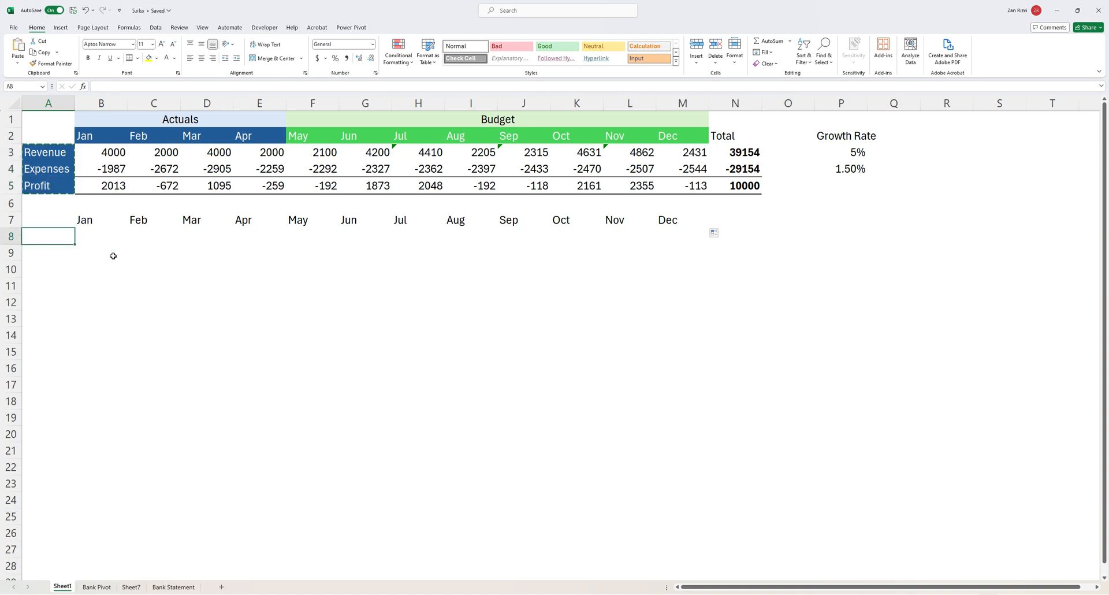
Copy the January to April actual revenue and expenses from B3:E4 into the new table starting at B8
click(104, 157)
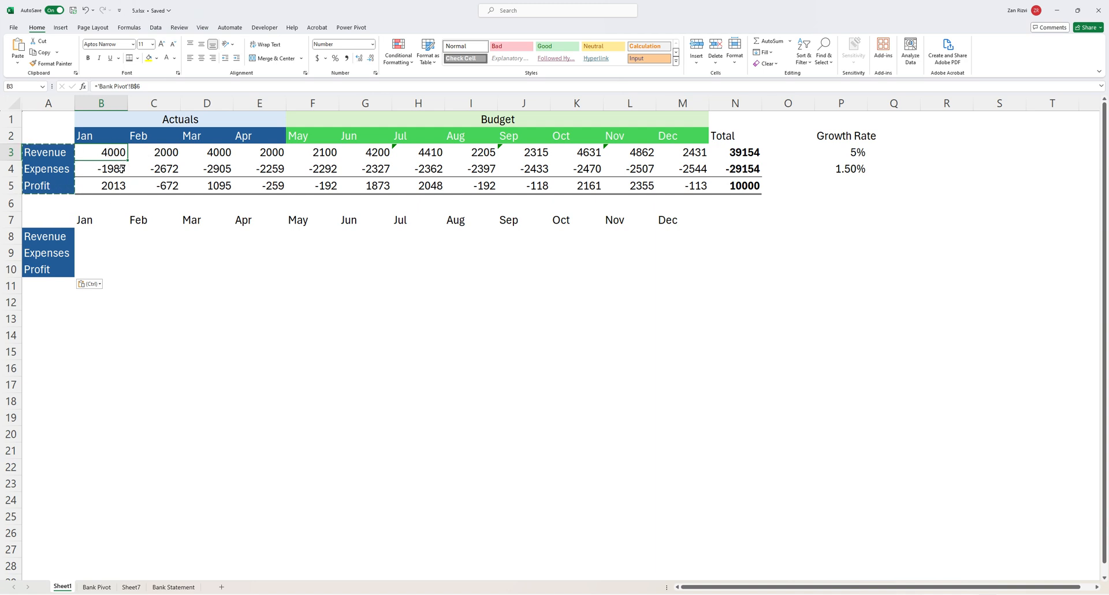
drag(109, 149, 268, 168)
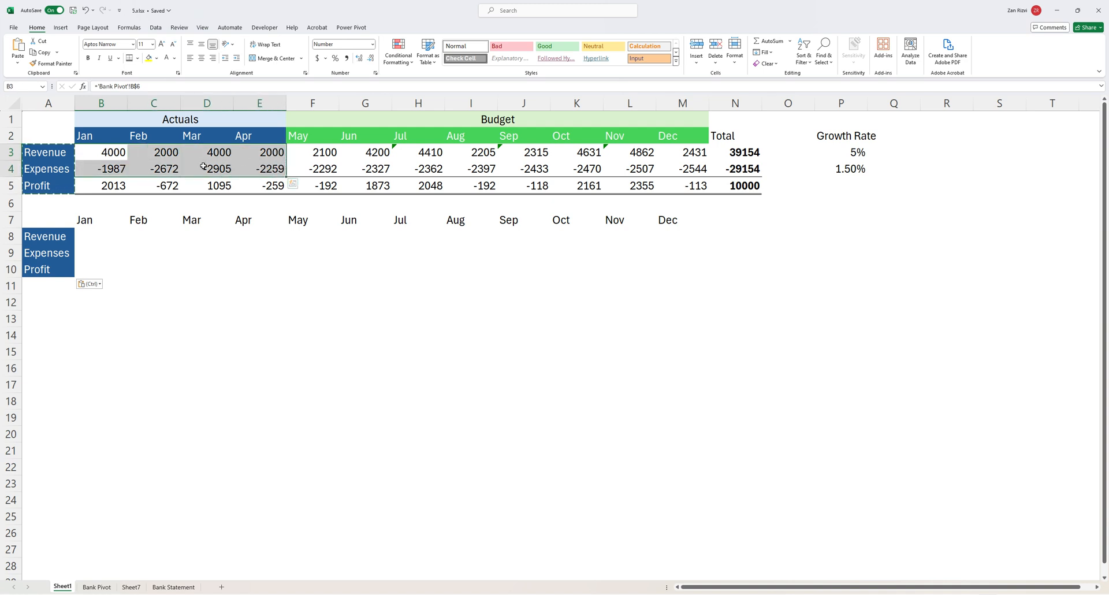
key(ctrl+c)
click(89, 237)
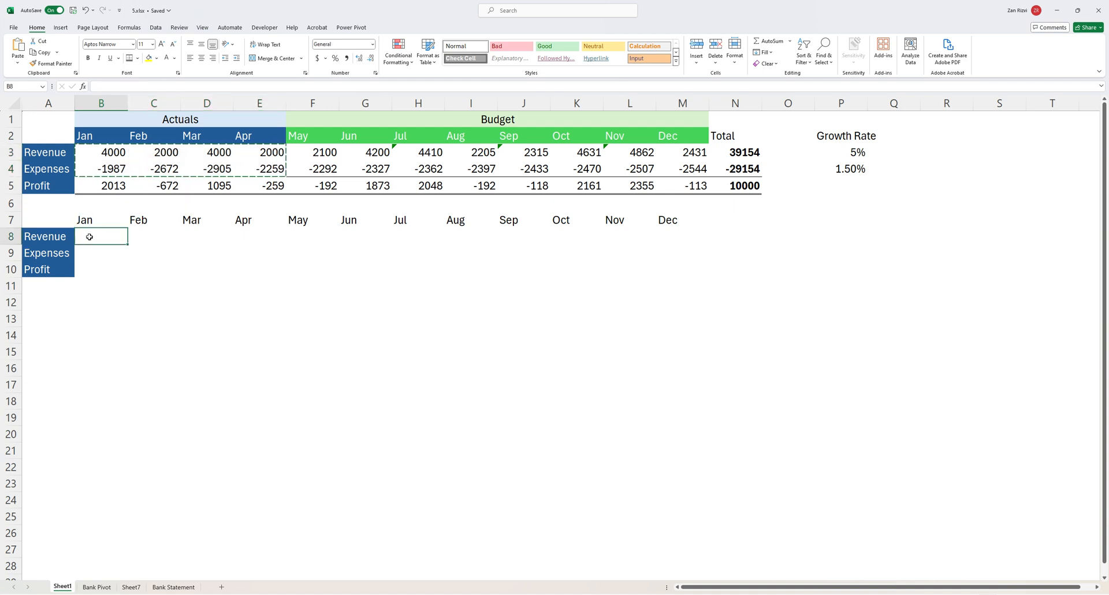
key(ctrl+v)
click(156, 284)
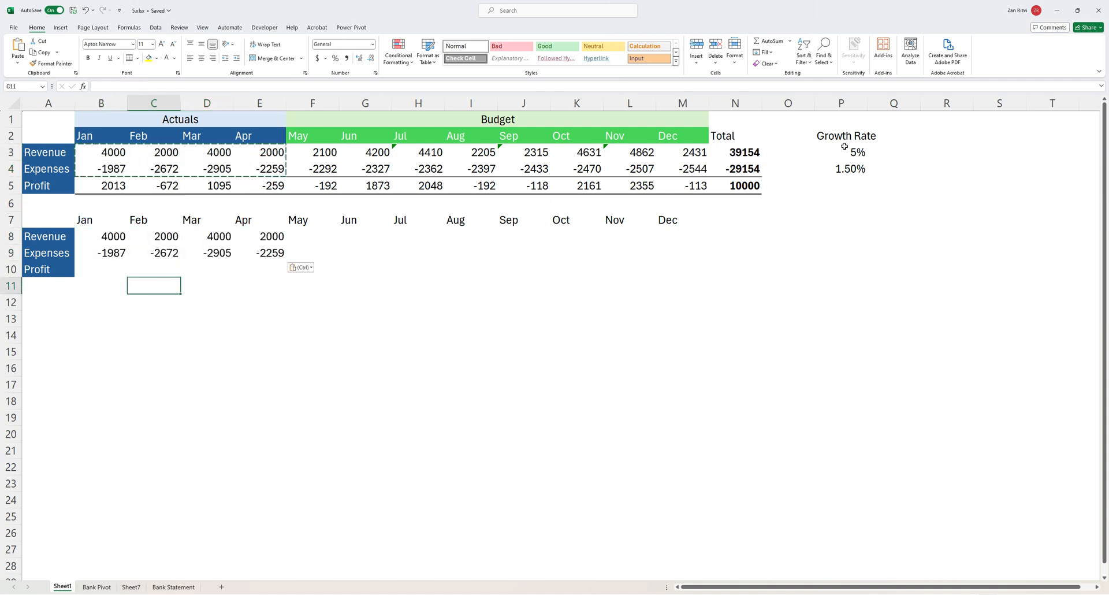
Examine the revenue and expenses growth rates in P3 and P4
drag(845, 137, 849, 169)
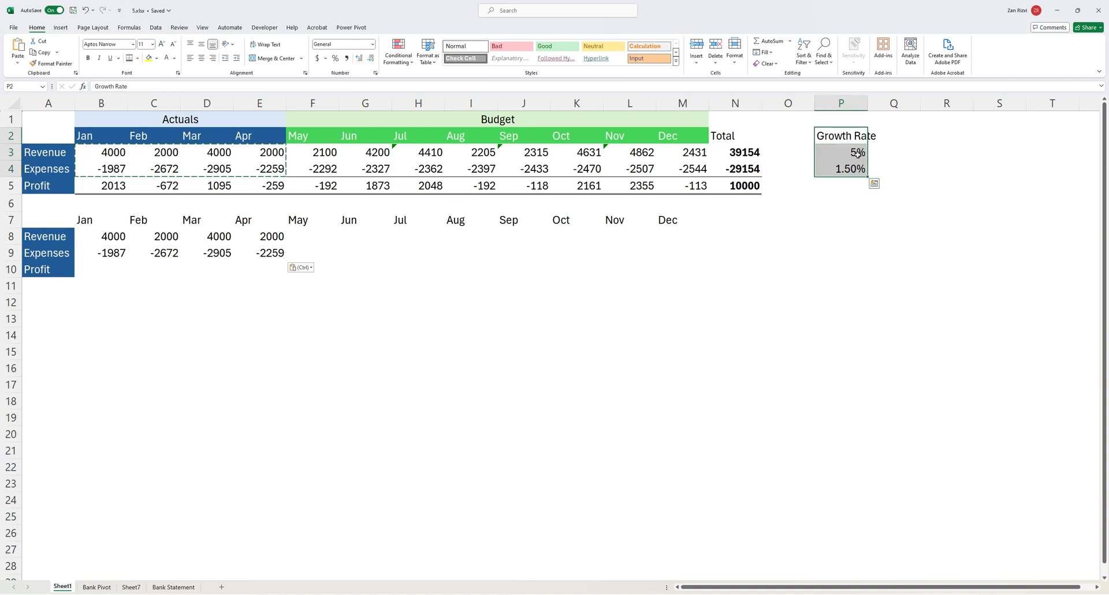
click(857, 153)
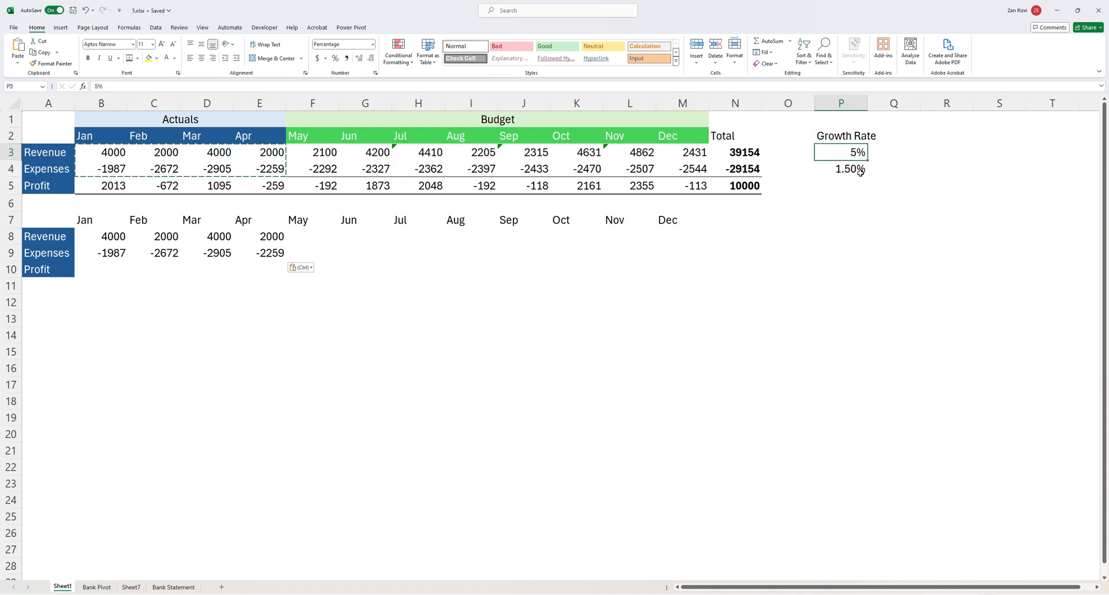
click(858, 171)
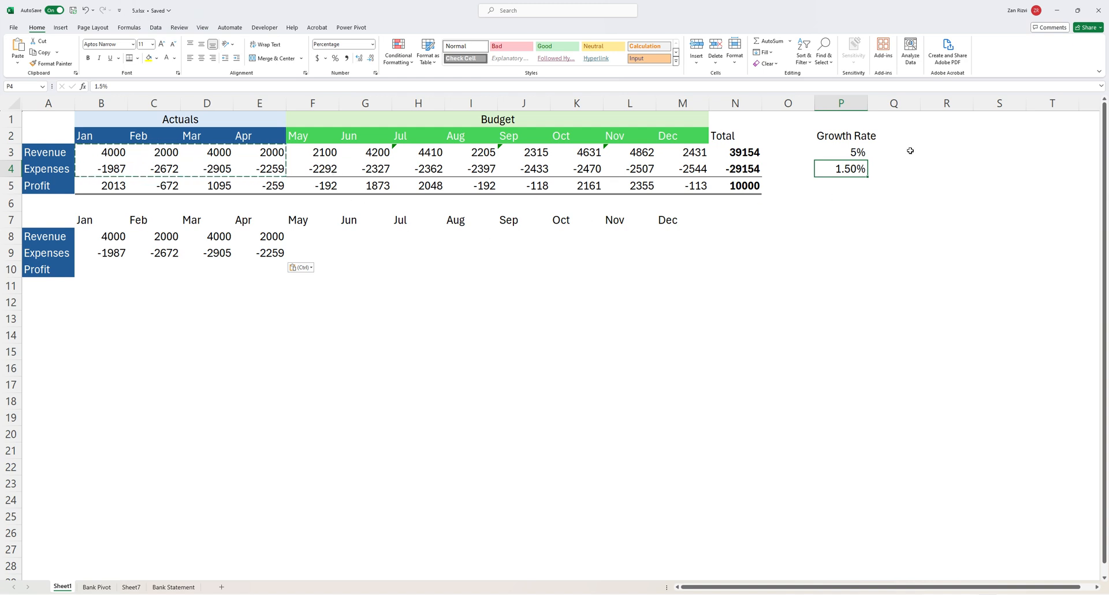
Examine the growth rates in P3 and P4 and the May revenue formula in F3
click(852, 153)
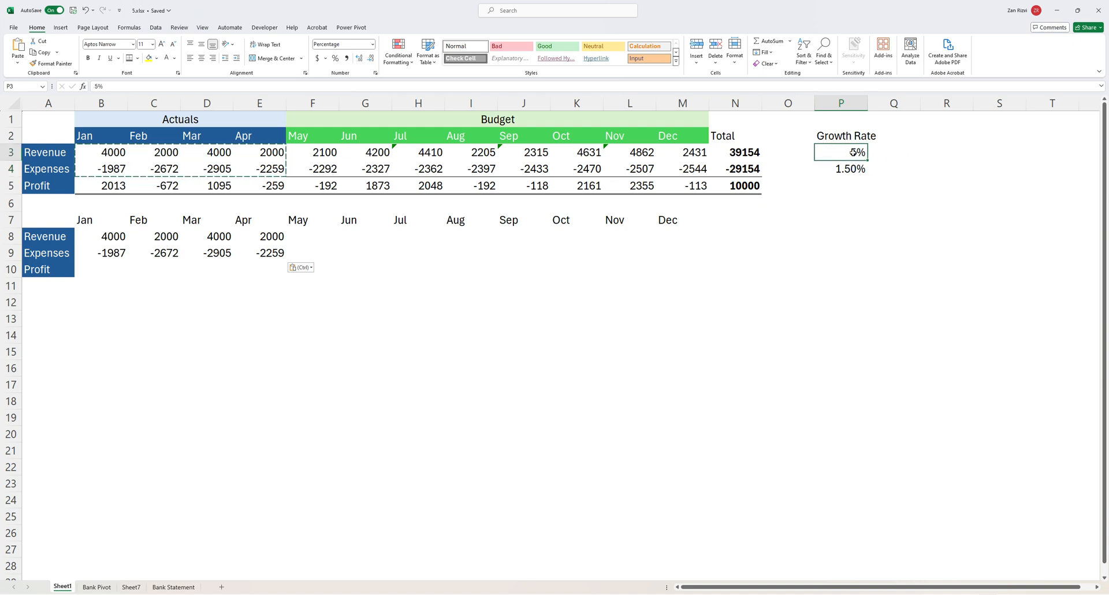
click(860, 173)
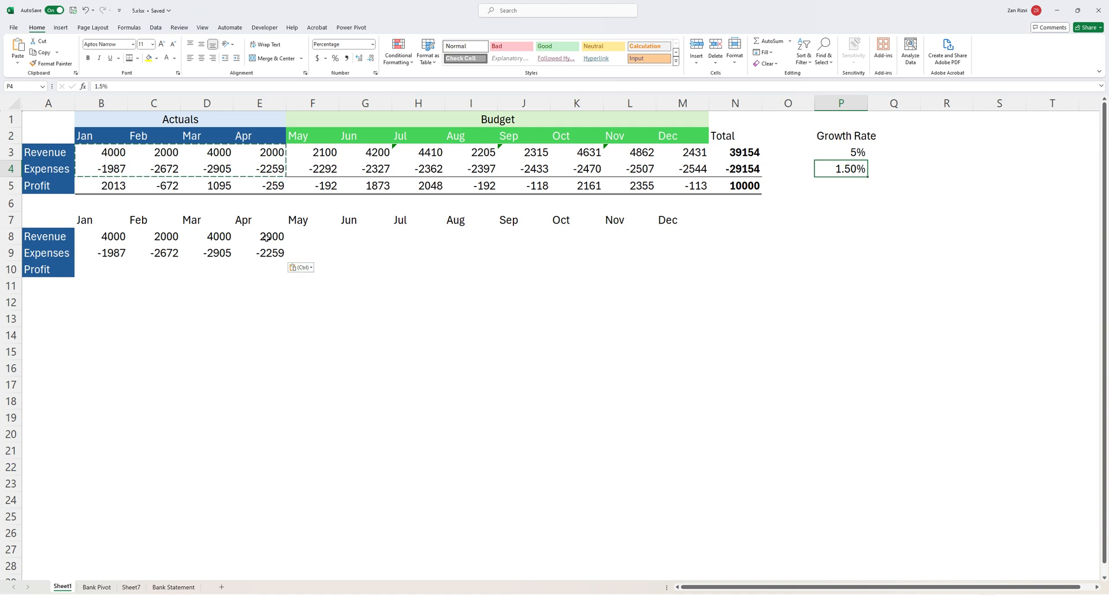
click(316, 152)
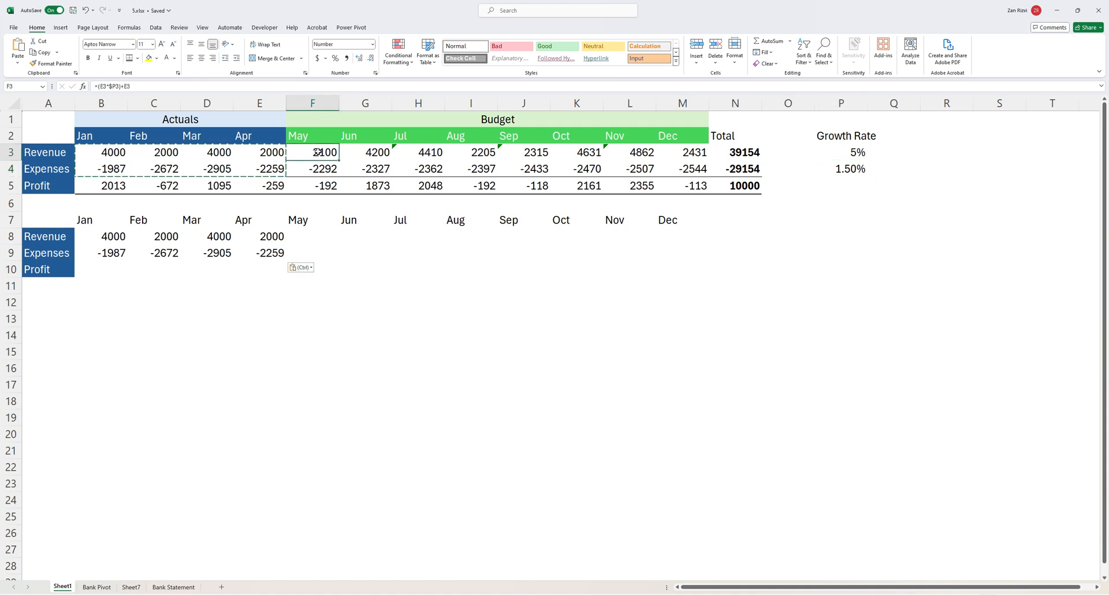
double_click(318, 151)
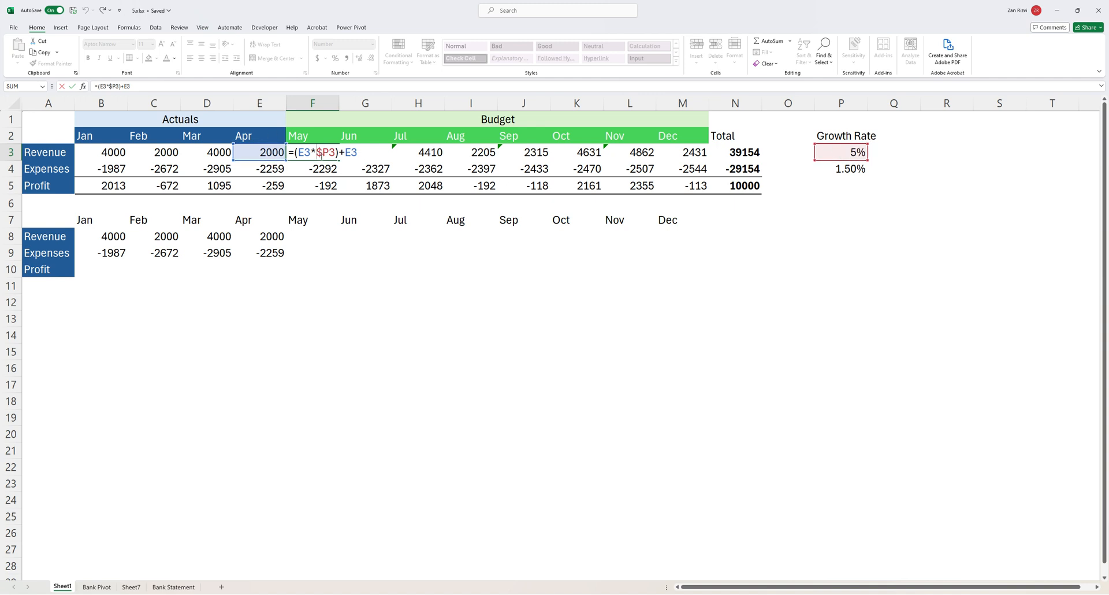
key(Return)
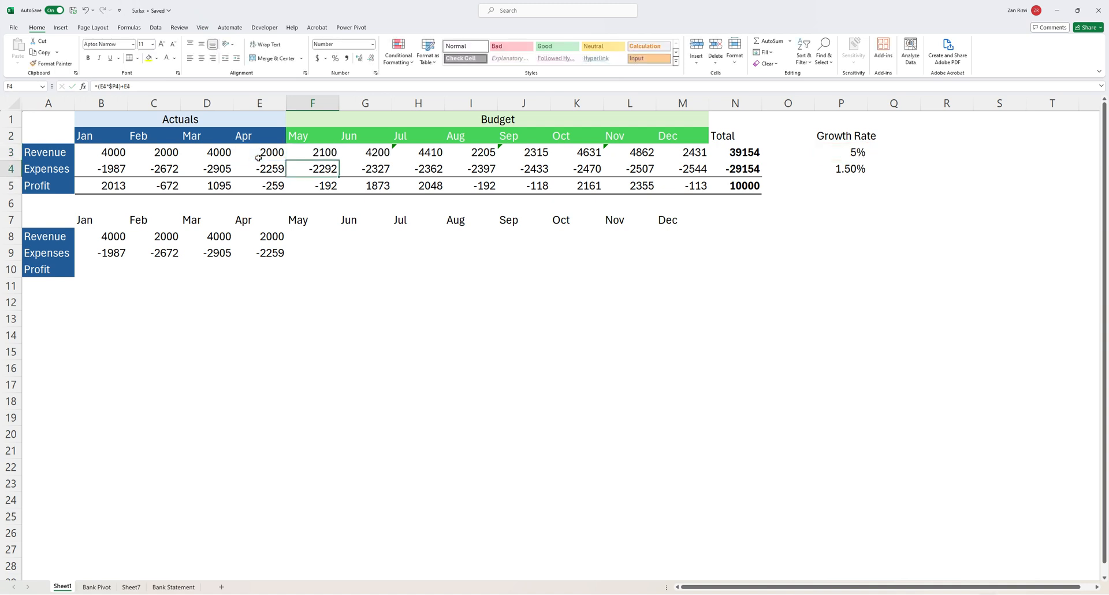
click(310, 153)
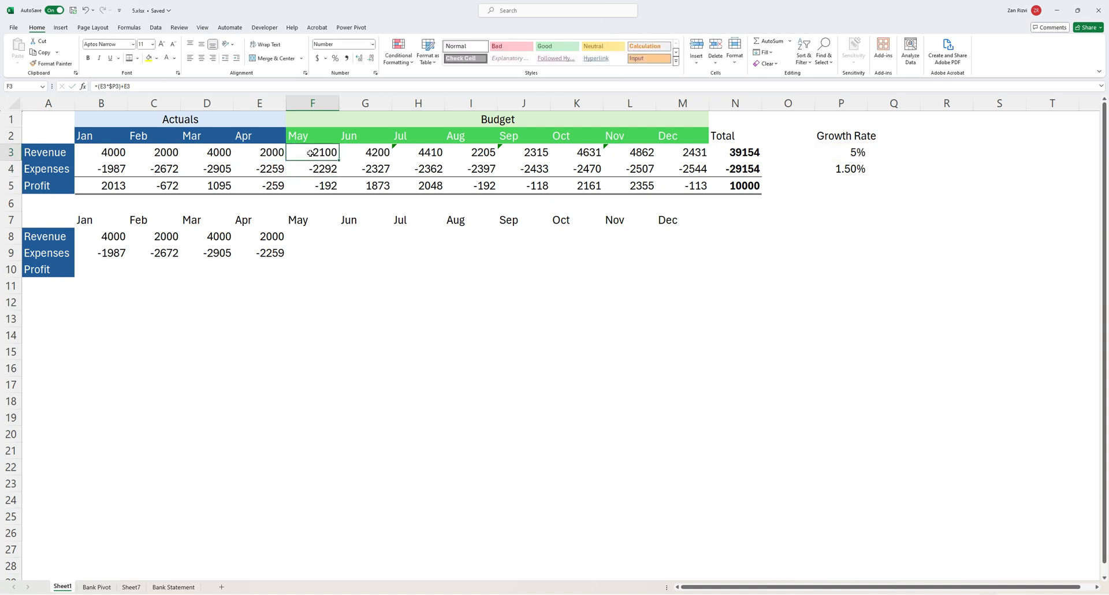
Set the revenue growth rate in P3 to 1.05%
click(847, 153)
text(1.05)
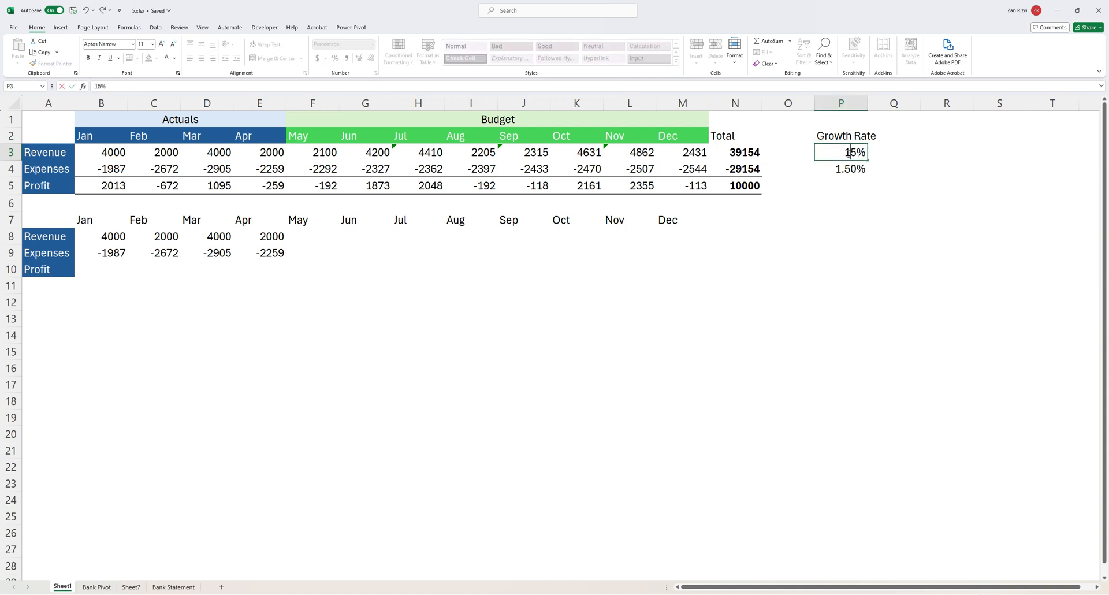
key(Return)
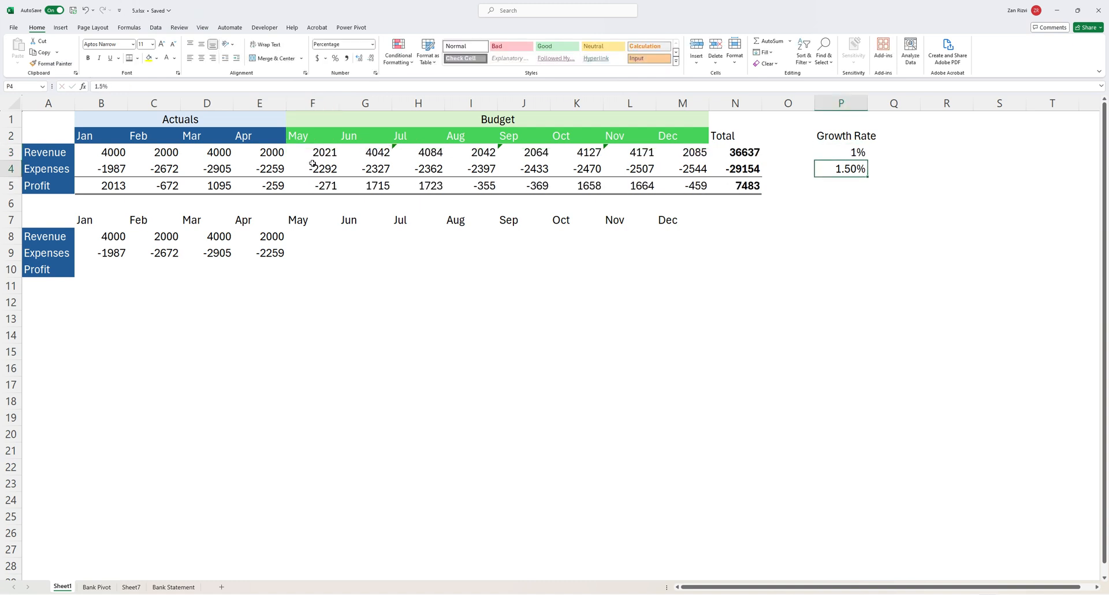
Shorten the May revenue formula in F3 to =(E3*$P3) by removing the added April revenue
click(303, 153)
click(203, 87)
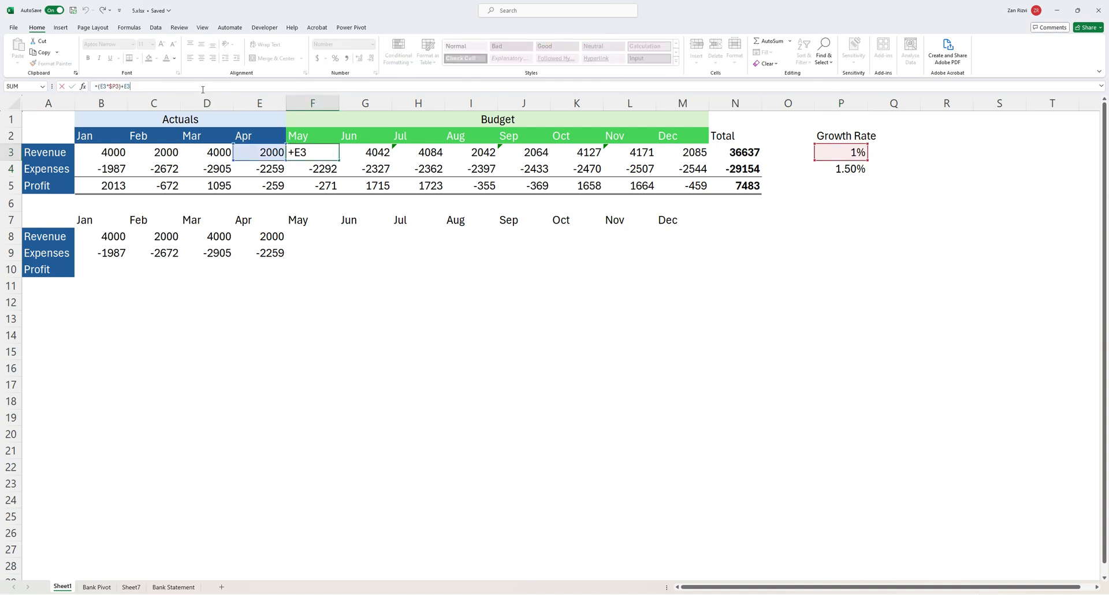
key(BackSpace)
key(BackSpace)
key(Return)
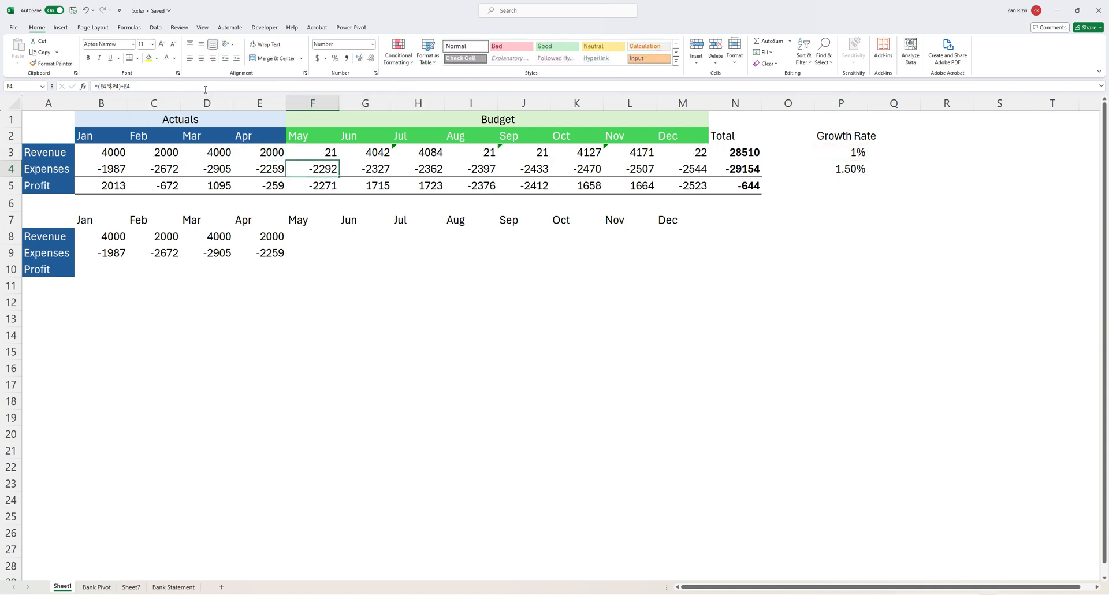
click(328, 152)
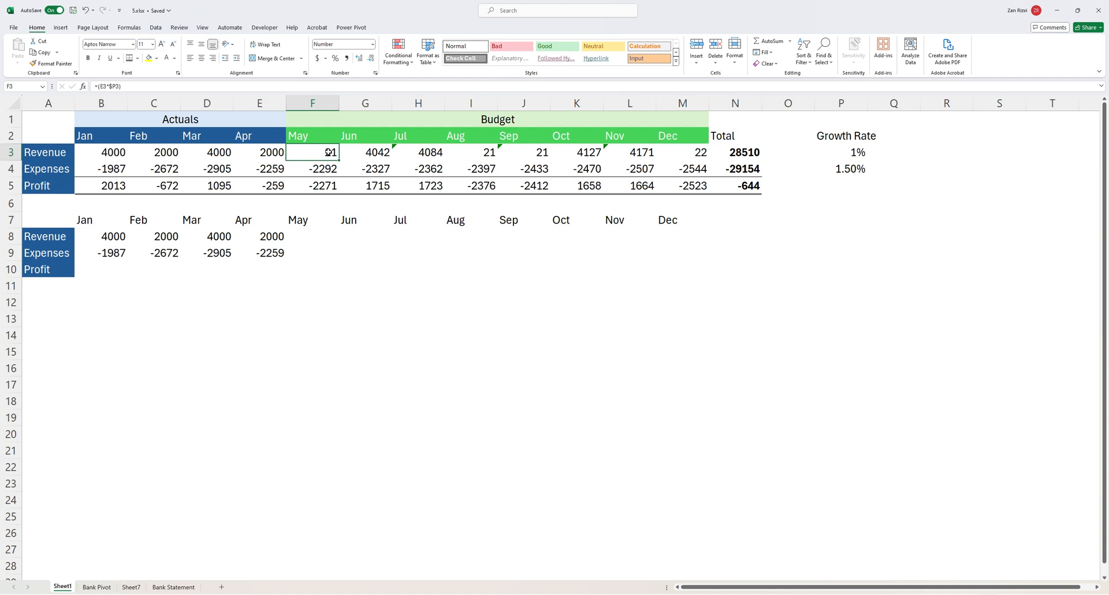
double_click(328, 152)
key(Escape)
Correct the revenue growth rate in P3 to 105%
click(854, 153)
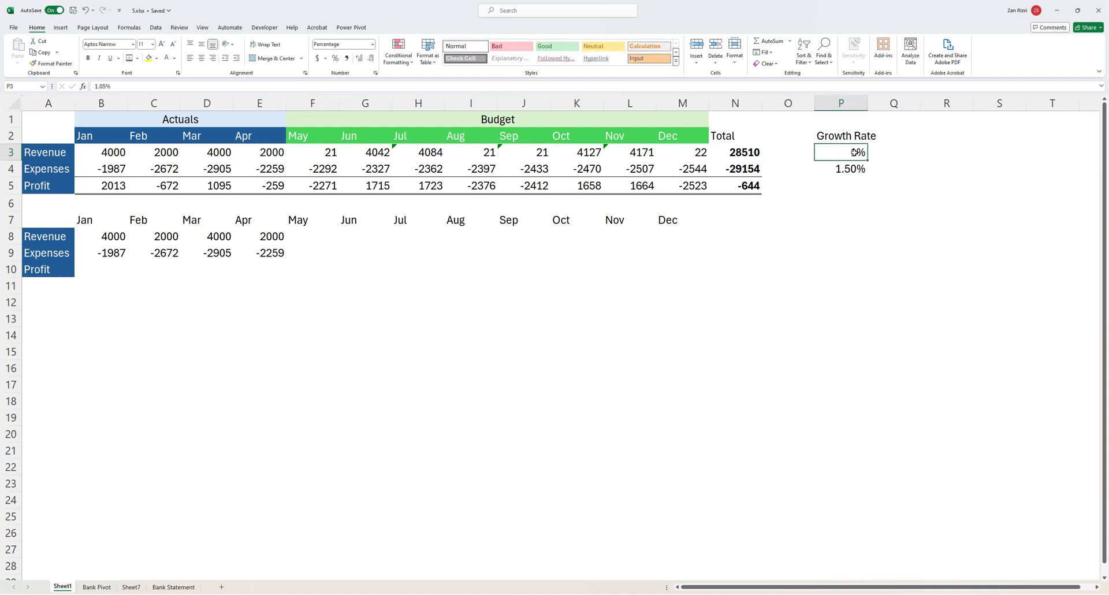
click(100, 86)
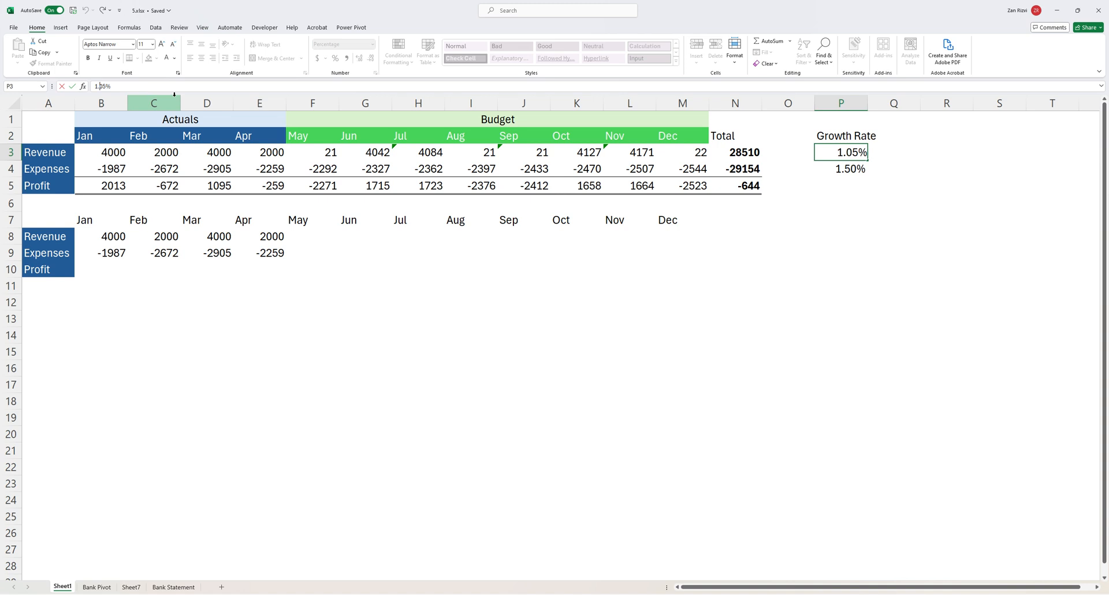
key(BackSpace)
key(Return)
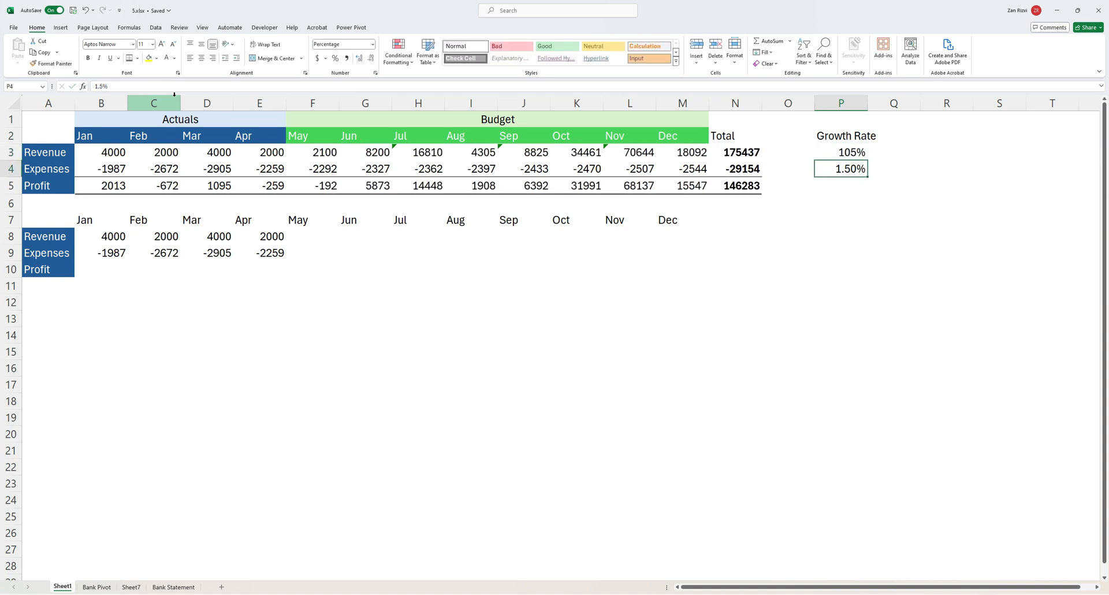
Shorten the June revenue formula in G3 to =(D3*$P$3), matching the multiplication-only form used in F3
click(333, 153)
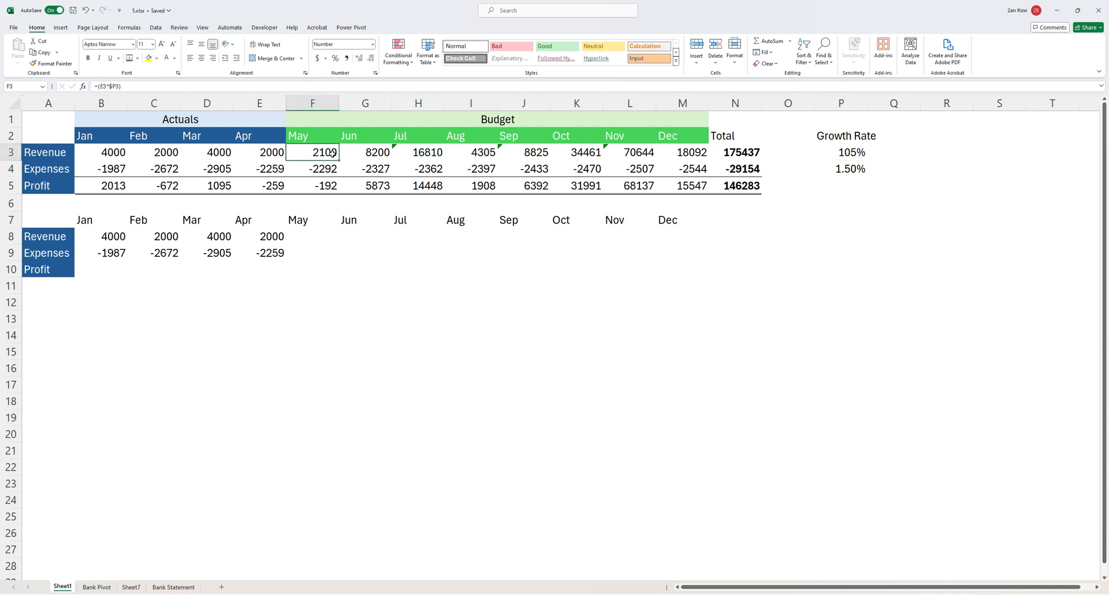
key(Right)
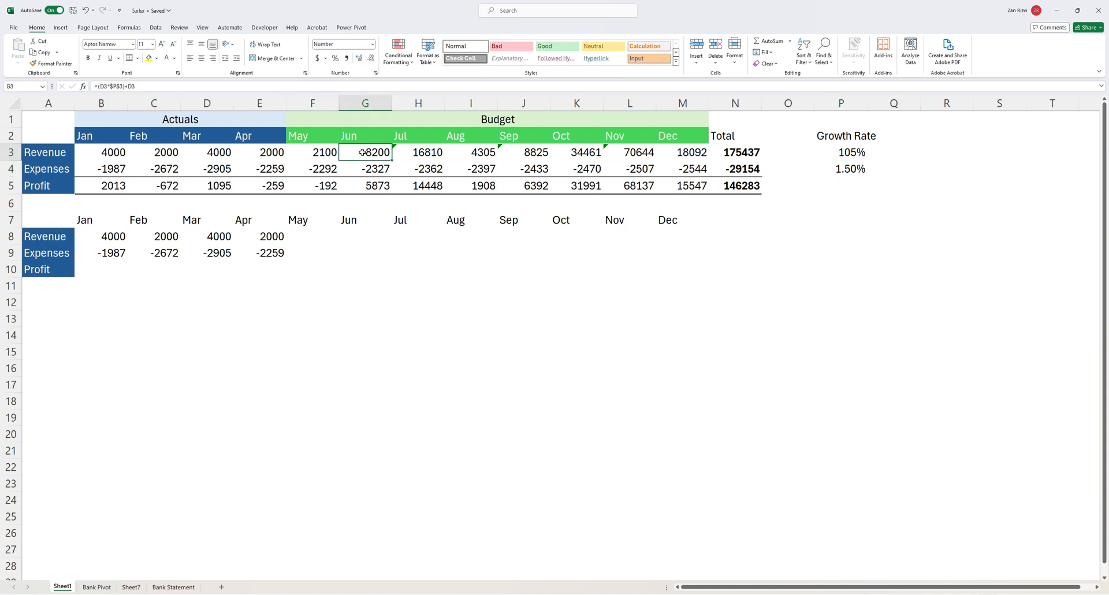
click(326, 153)
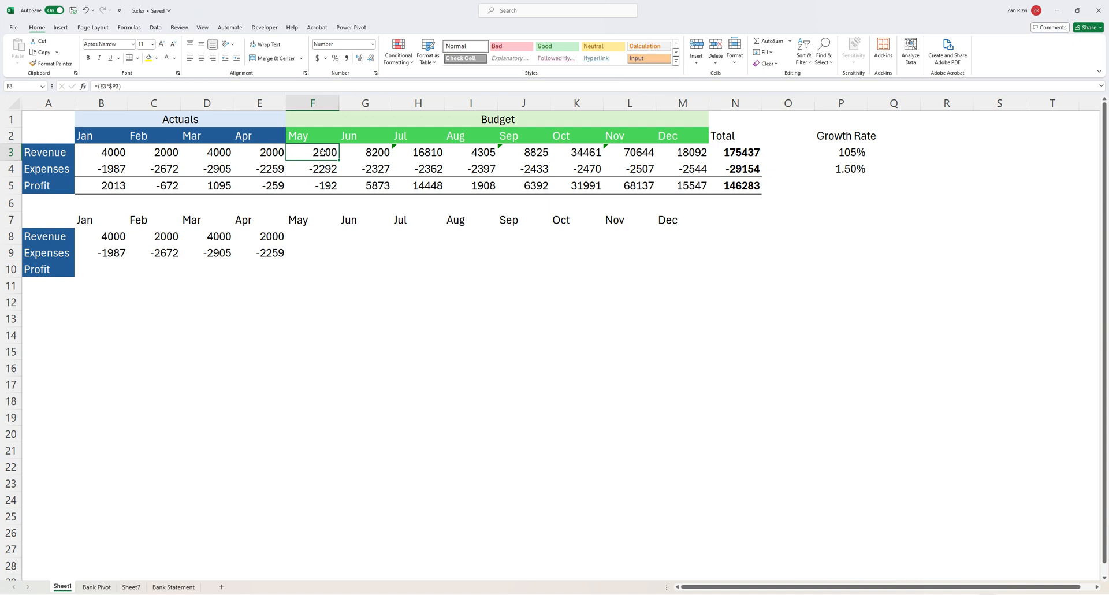
double_click(323, 153)
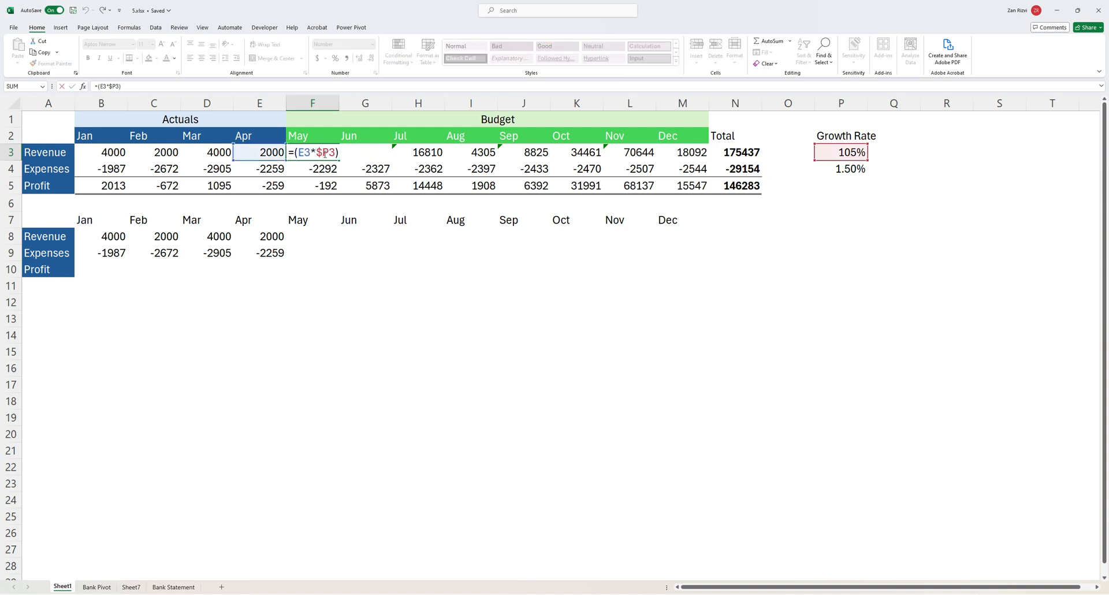
key(Escape)
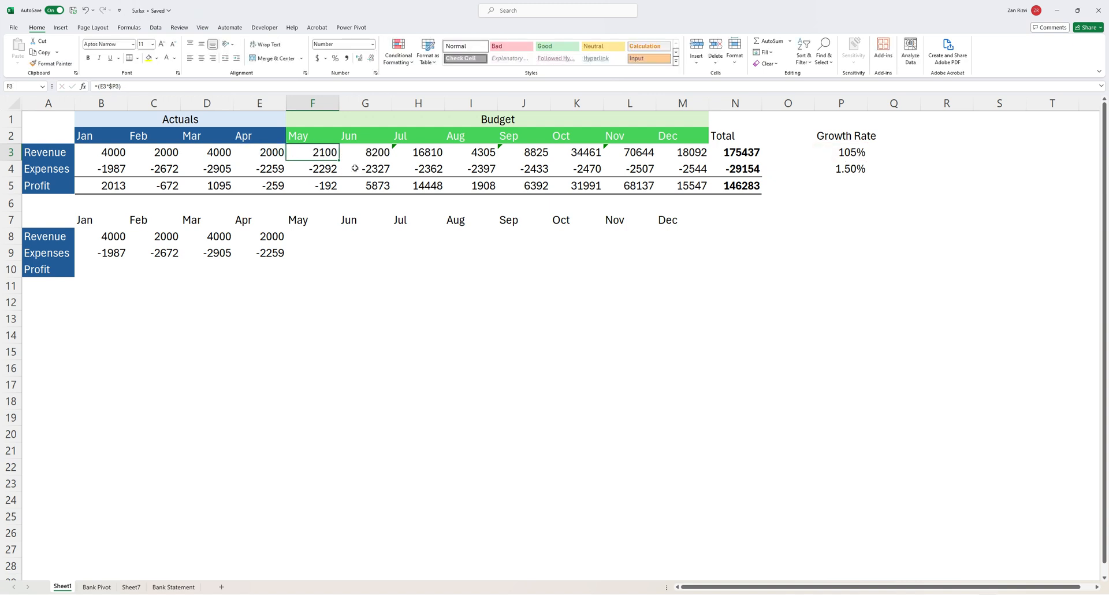
click(376, 152)
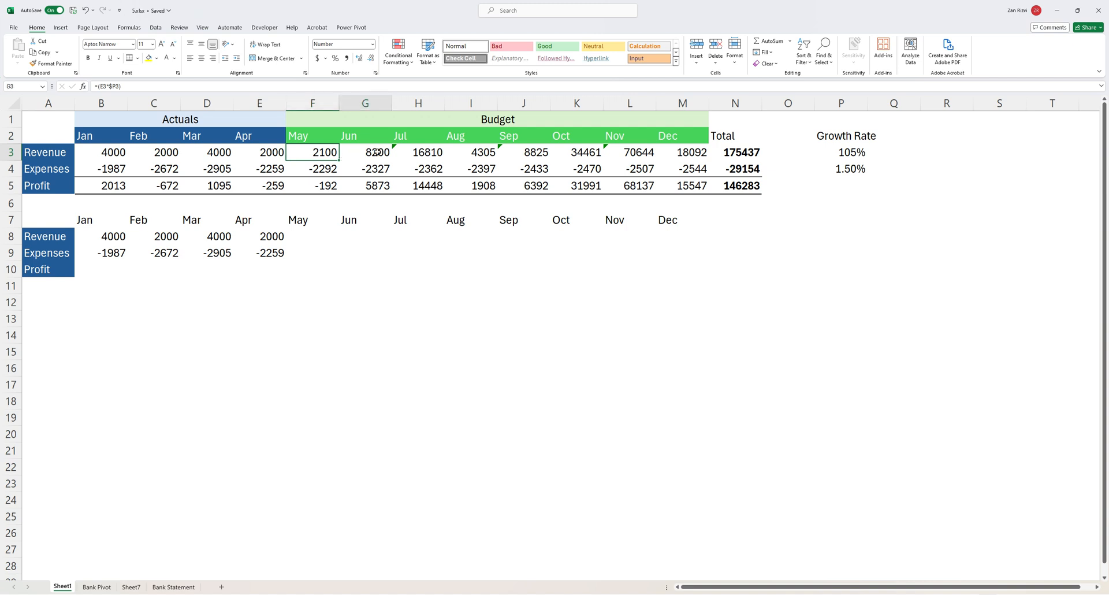
double_click(376, 152)
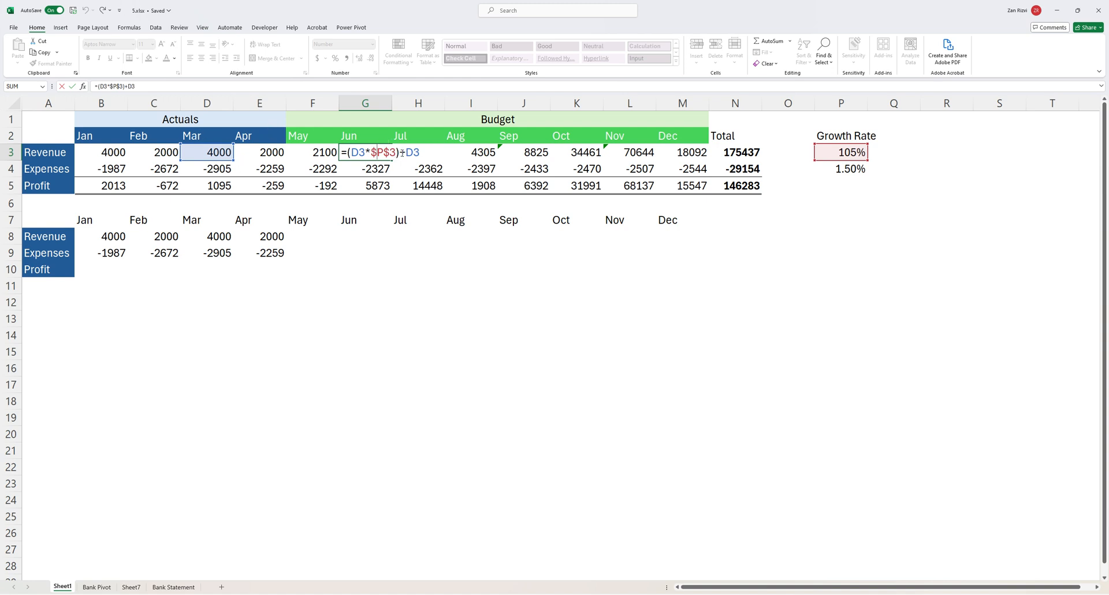
drag(401, 152, 421, 152)
key(Delete)
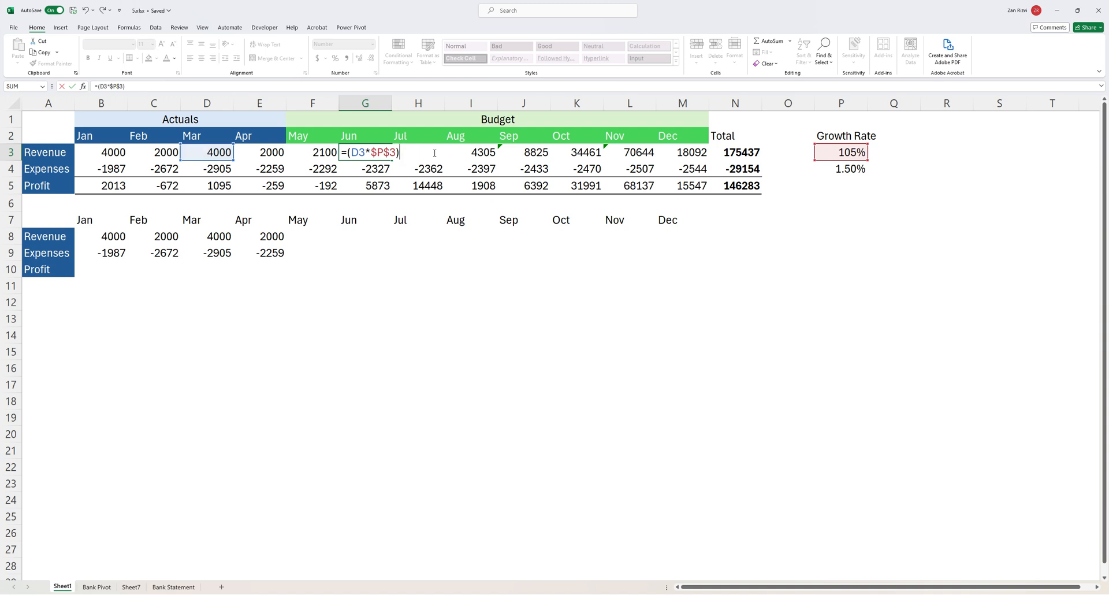
key(Return)
Review the actual monthly revenue figures in row 3 against their month headers
drag(115, 152, 172, 152)
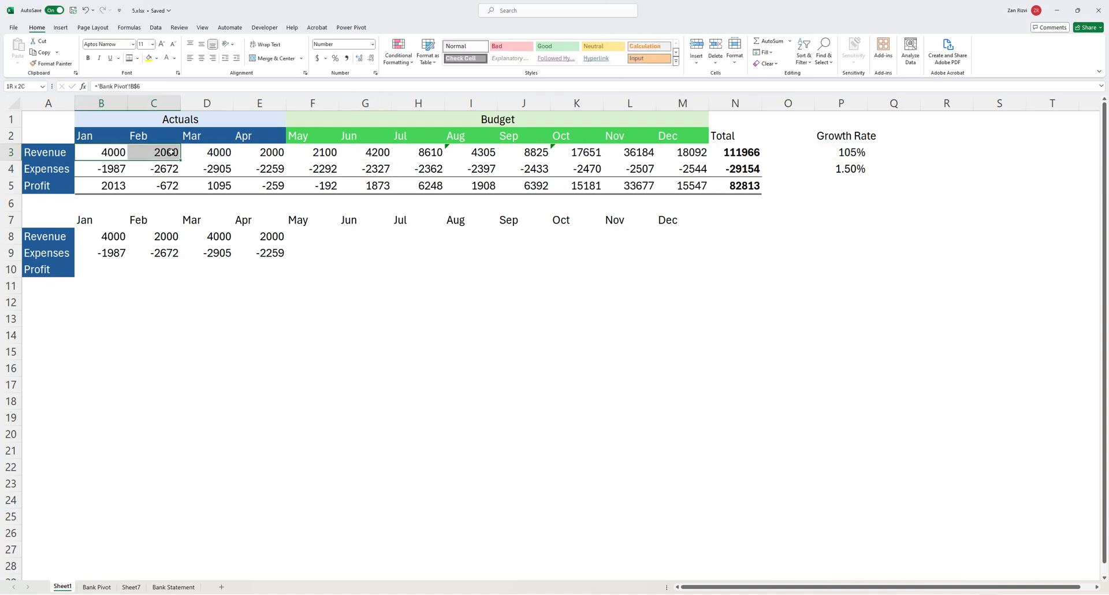
drag(101, 135, 104, 152)
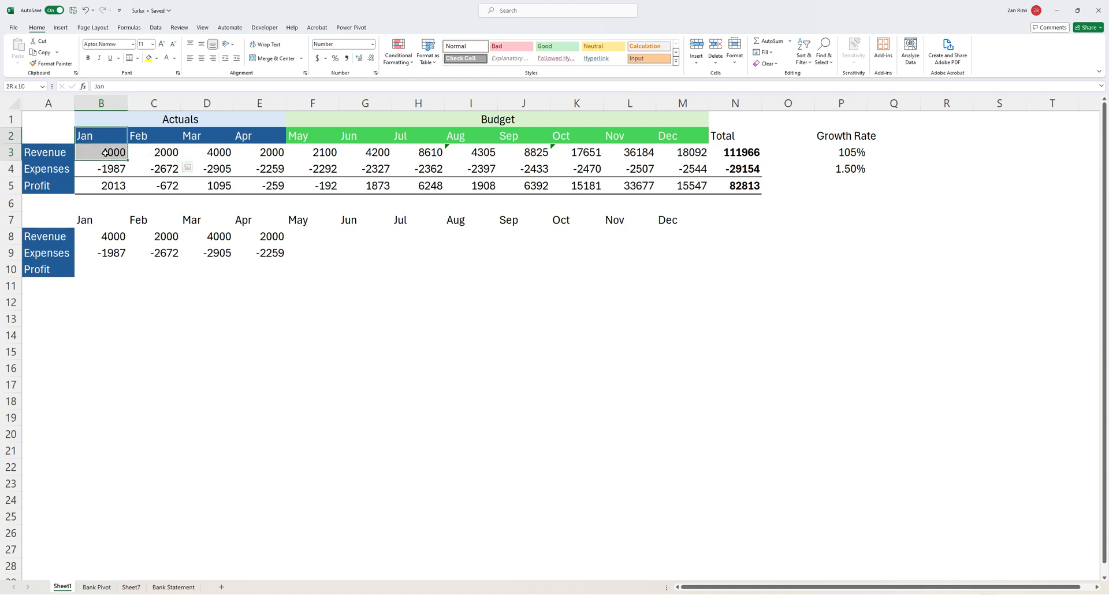
drag(199, 138, 170, 149)
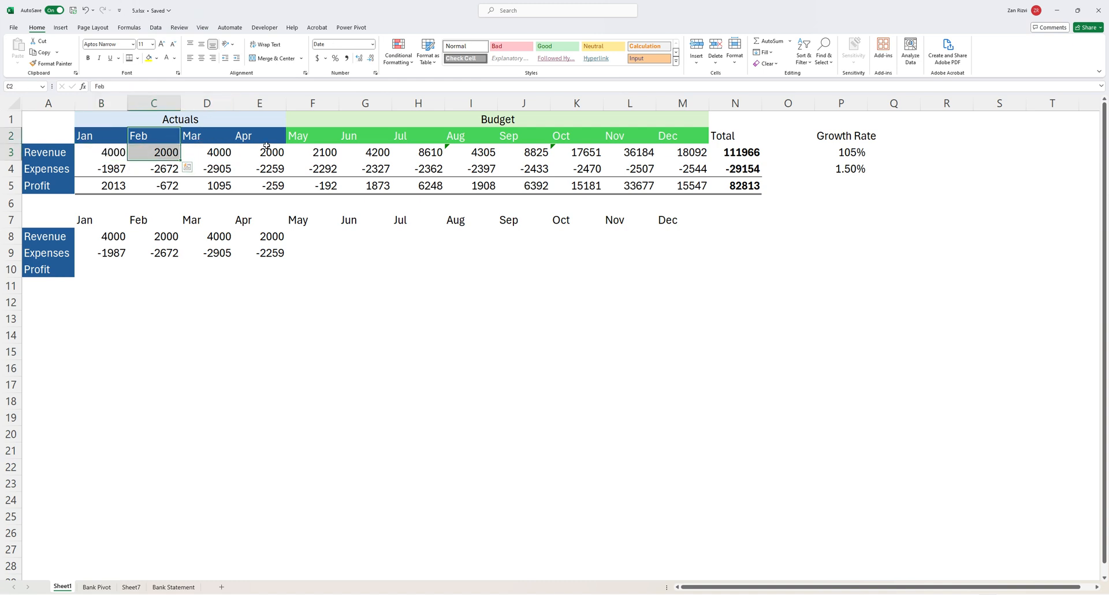
drag(267, 143, 269, 152)
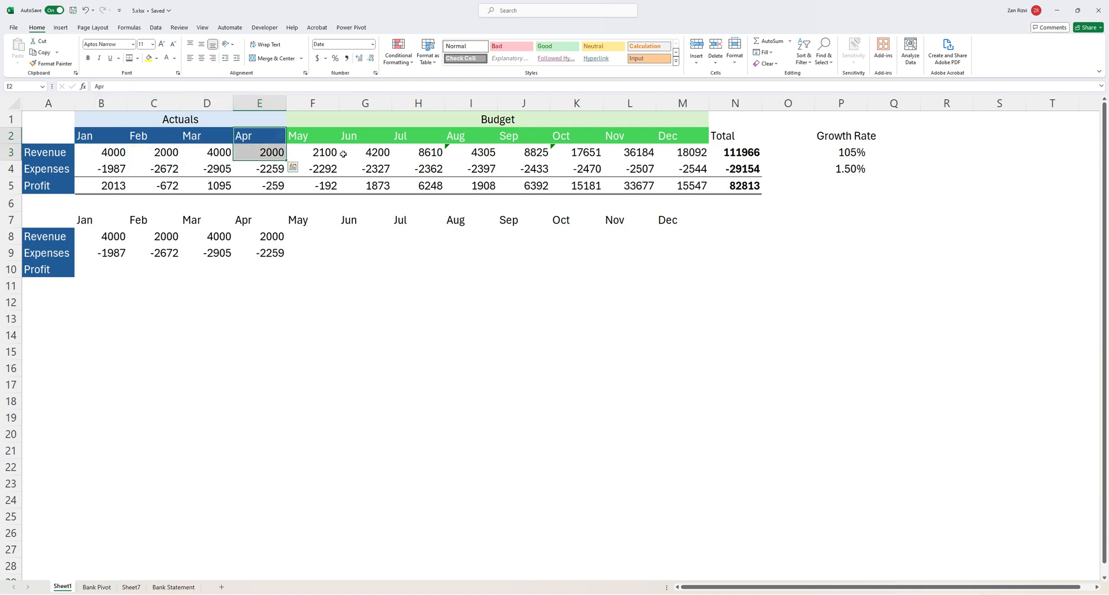
Fill the May and June revenue formulas from F3:G3 across to December in M3, and check the November and December cells
drag(343, 153, 693, 153)
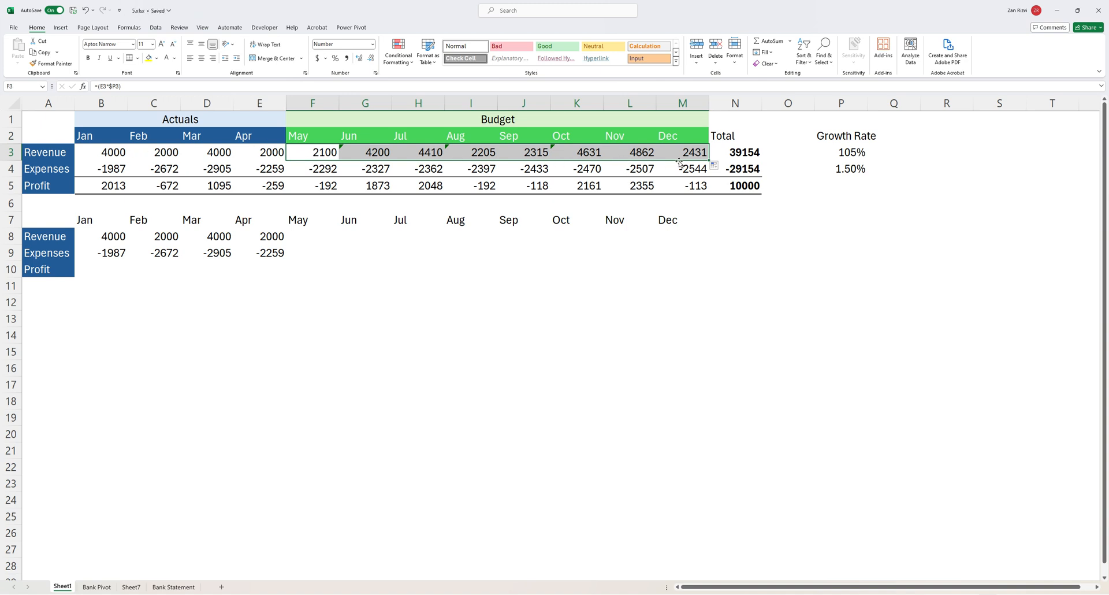
drag(633, 139, 635, 153)
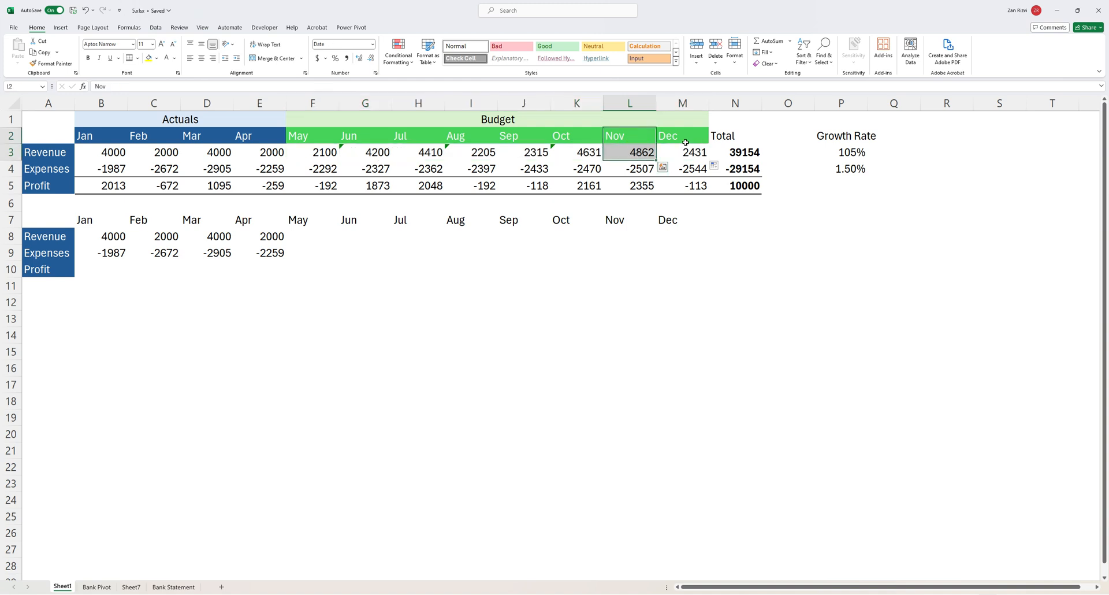
drag(685, 143, 685, 153)
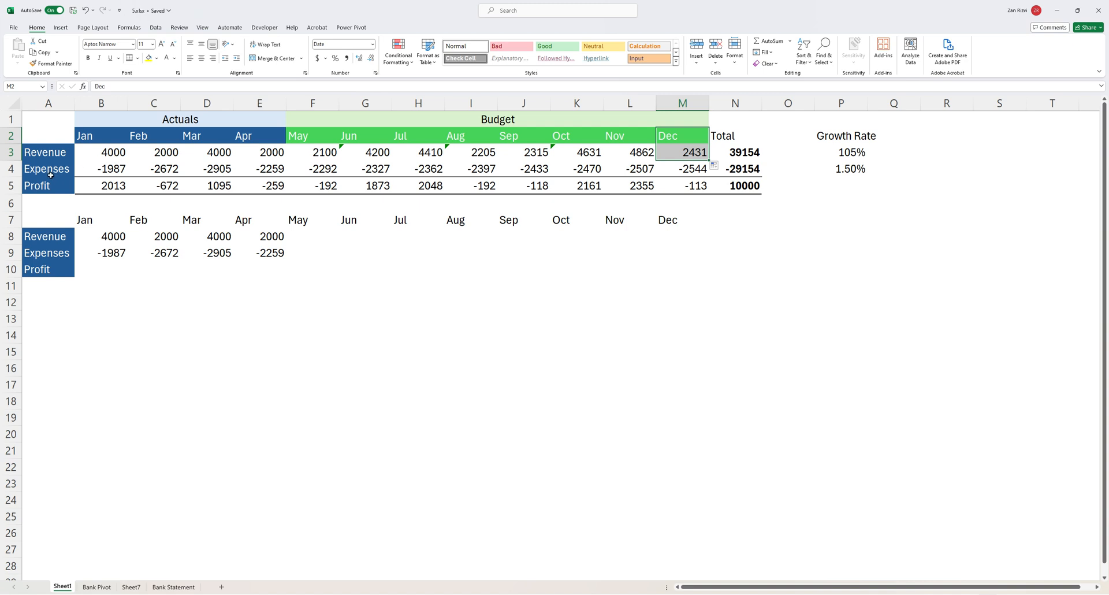
Examine the expenses in B4:M4, their growth rate in P4 and the May expenses formula in F4
drag(103, 171, 690, 164)
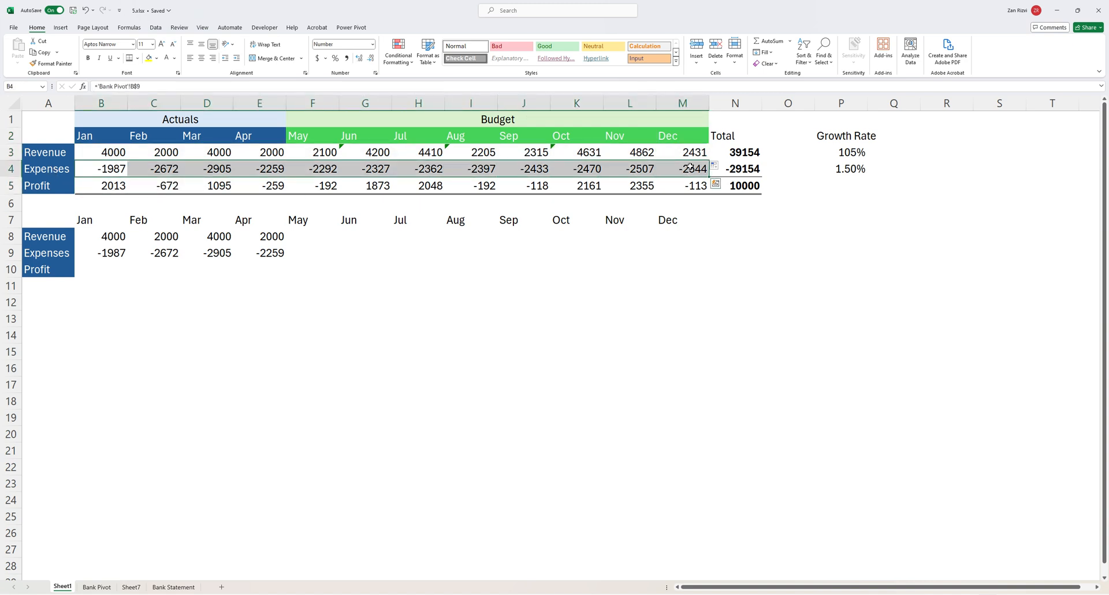
click(857, 170)
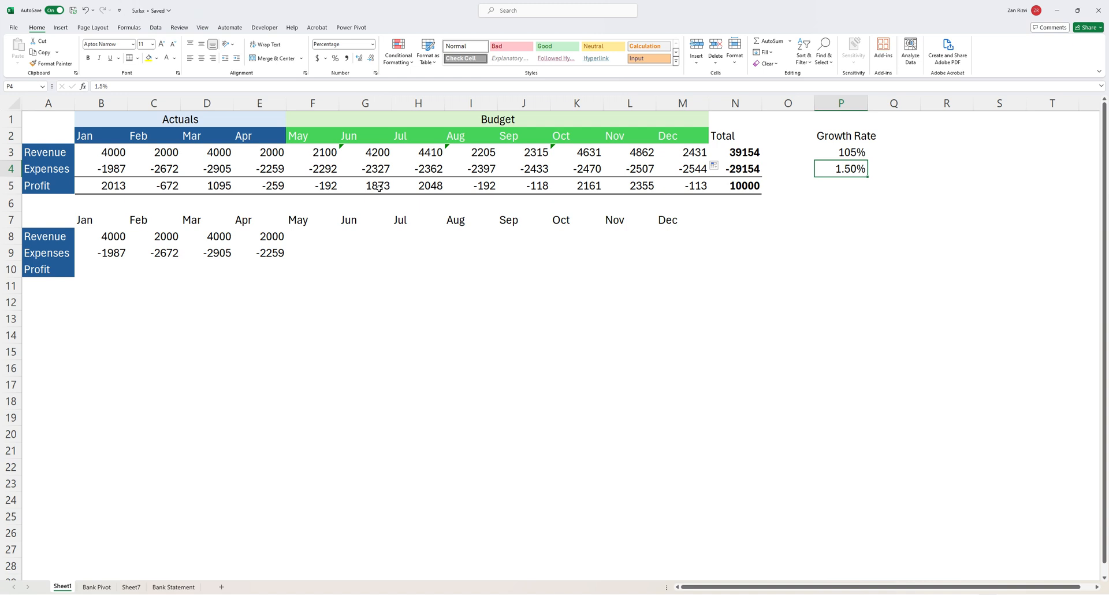
double_click(318, 169)
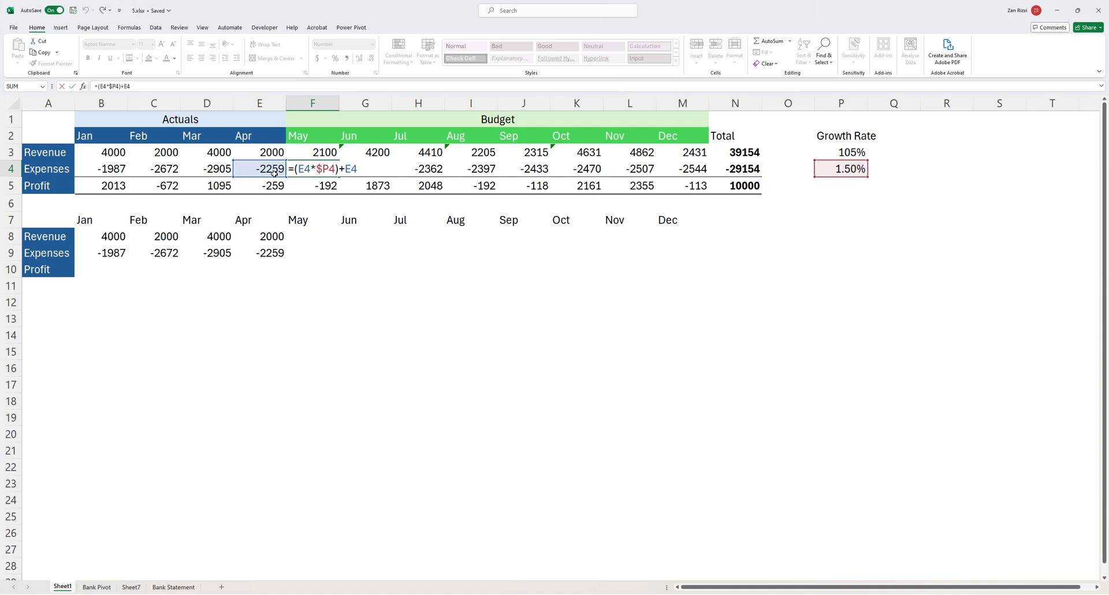
key(Return)
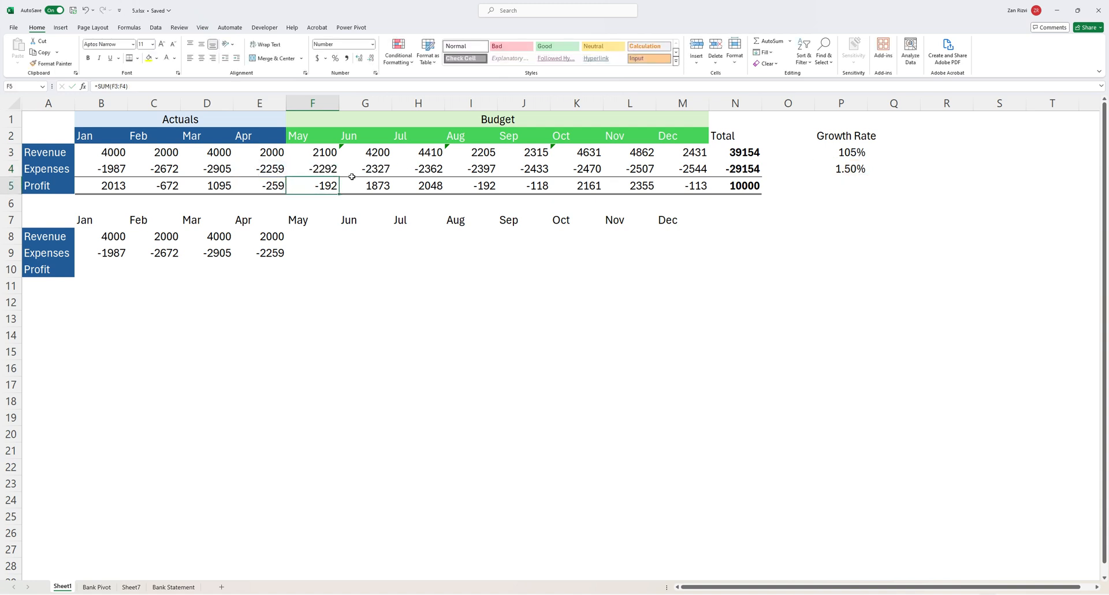
Check the total formulas for revenue, expenses and profit in N3:N5
click(743, 152)
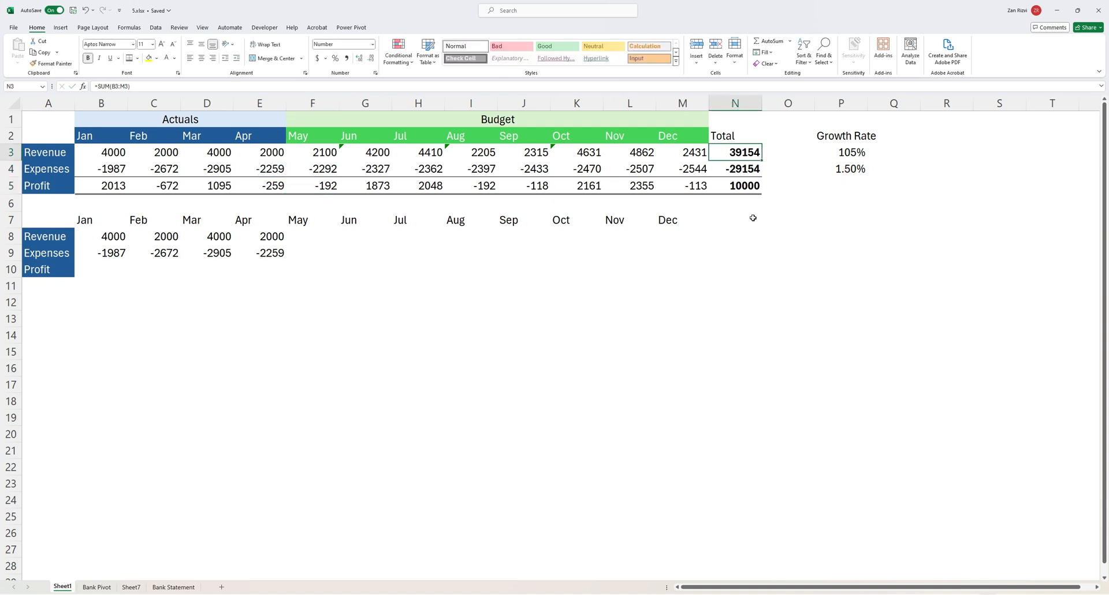
click(742, 174)
click(737, 182)
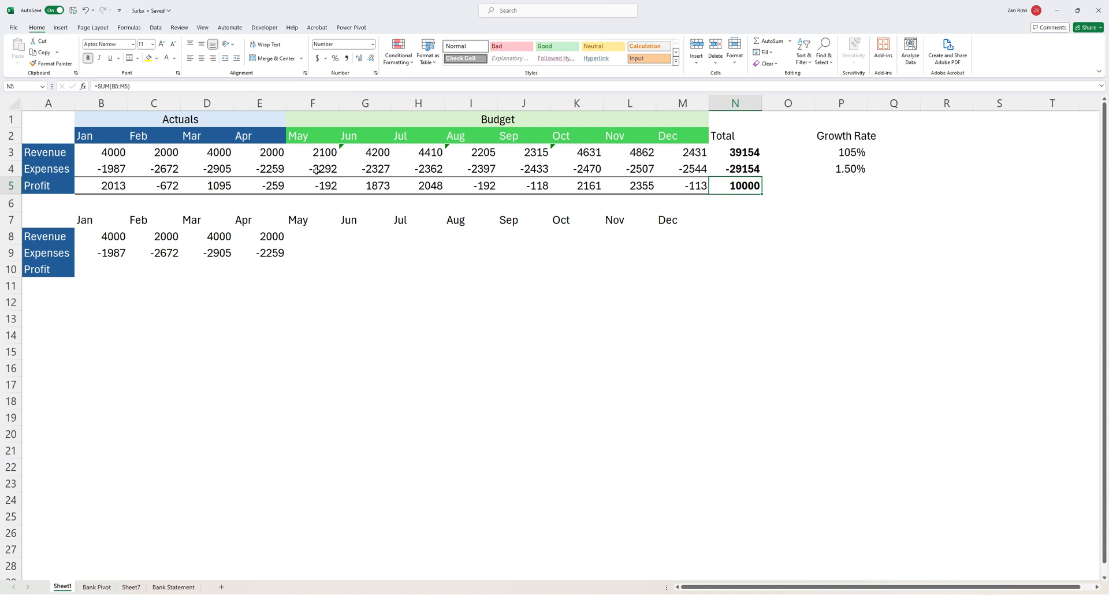
Review the budgeted expenses in F4:M4, the growth rates in P3:P4, and the monthly figures and totals through column N
drag(316, 170, 690, 169)
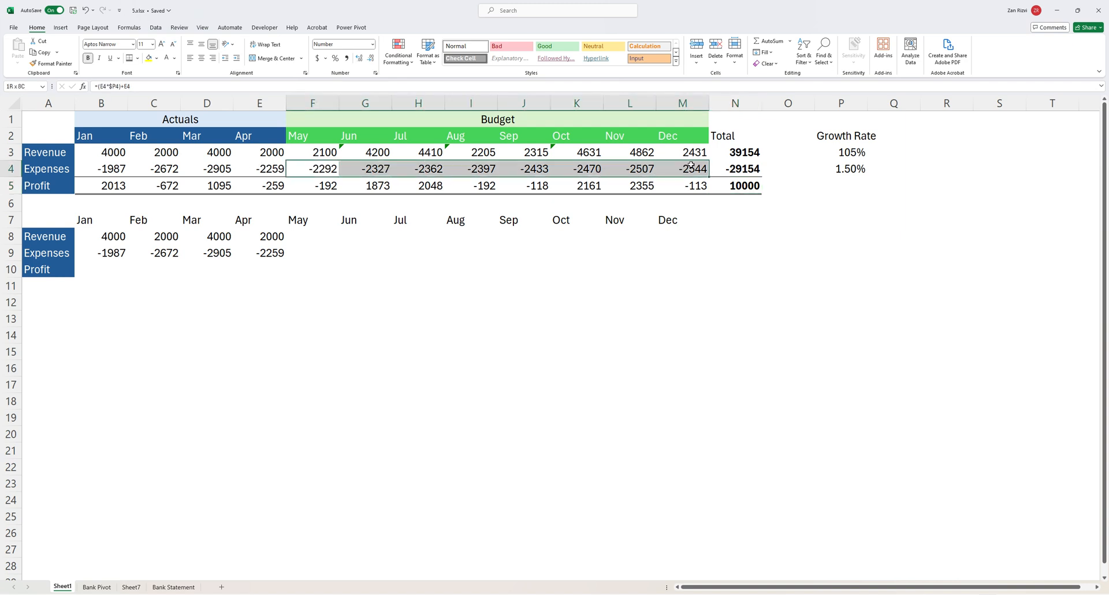
click(840, 154)
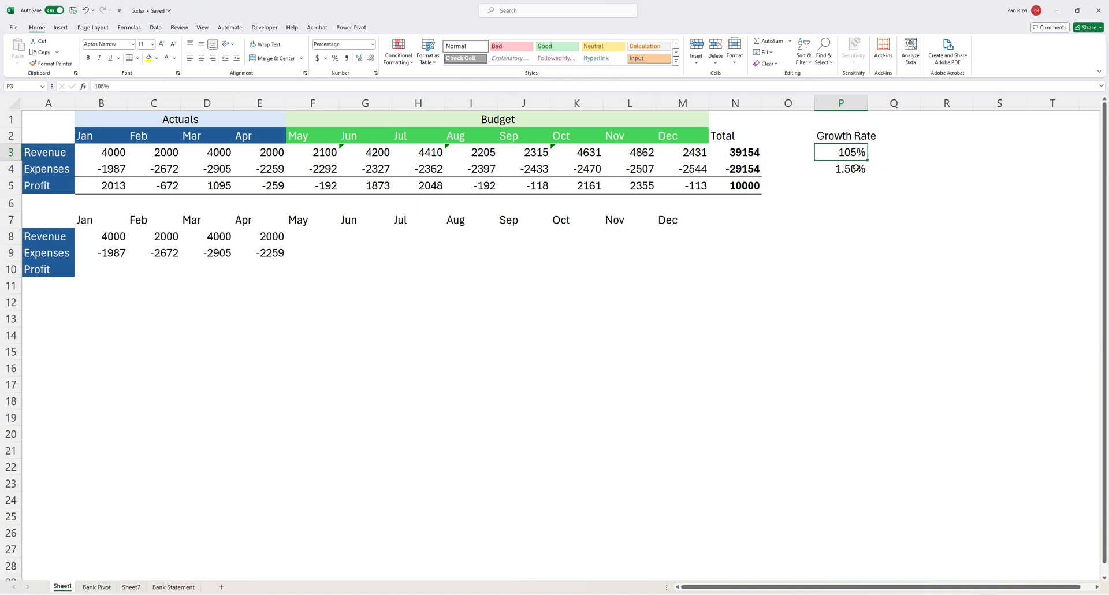
click(841, 166)
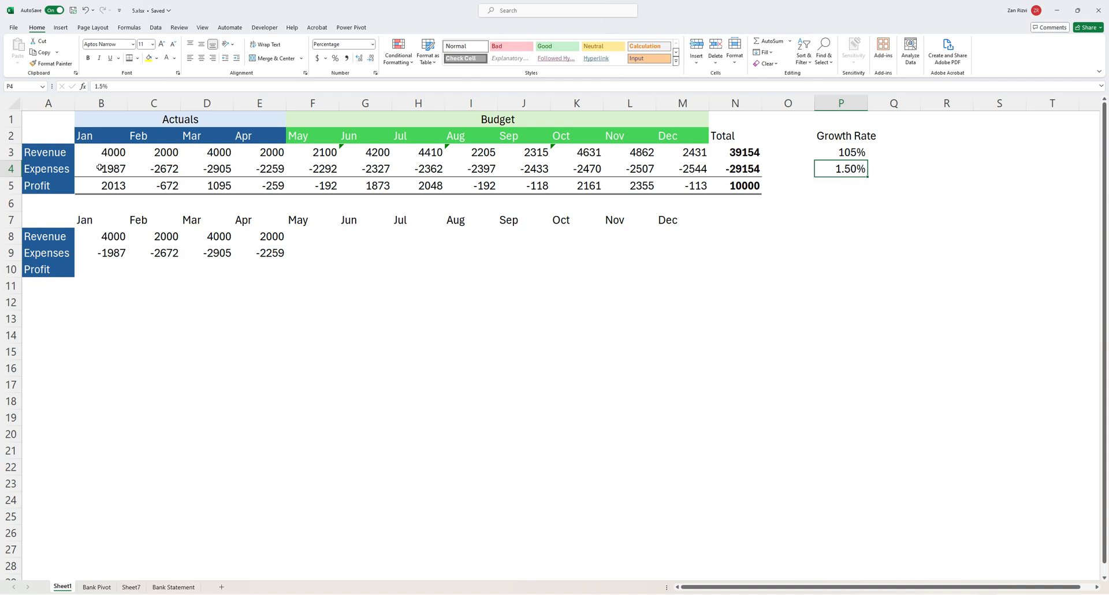
drag(97, 155, 705, 186)
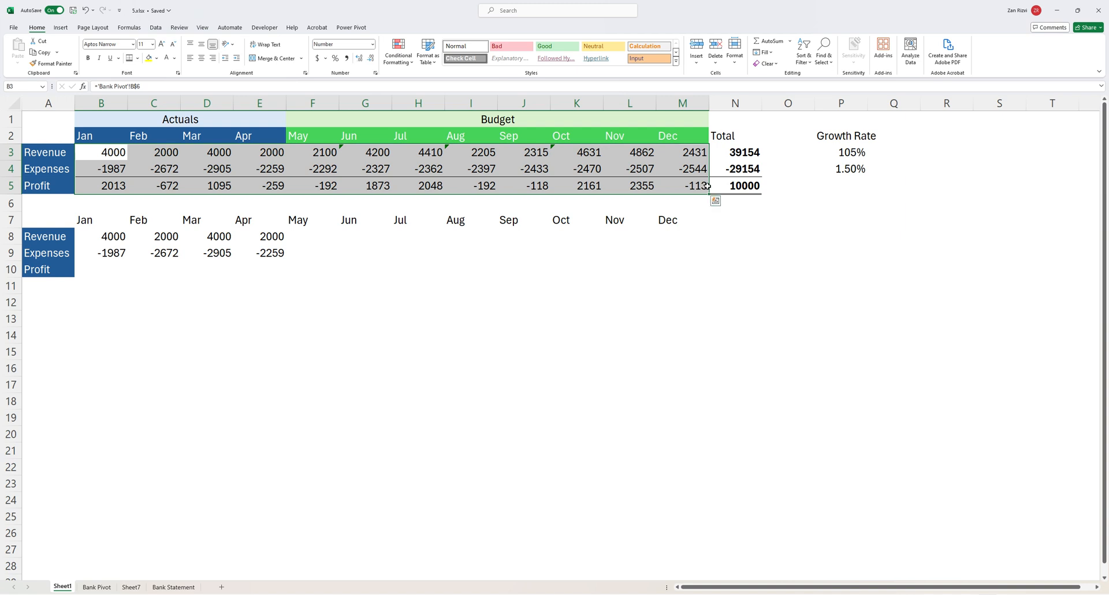
click(765, 186)
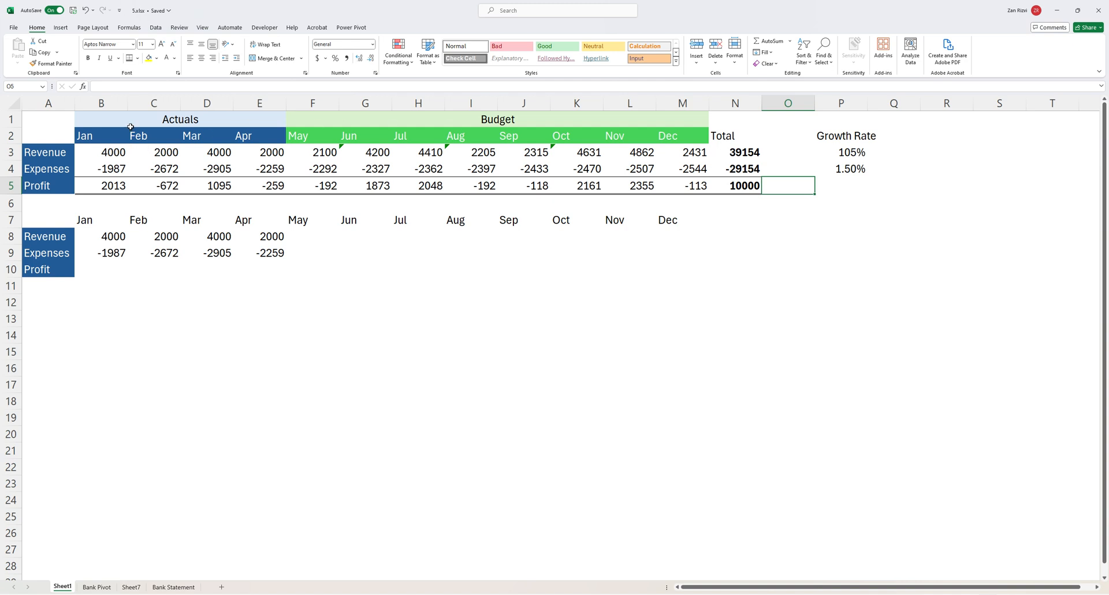
drag(731, 138, 738, 186)
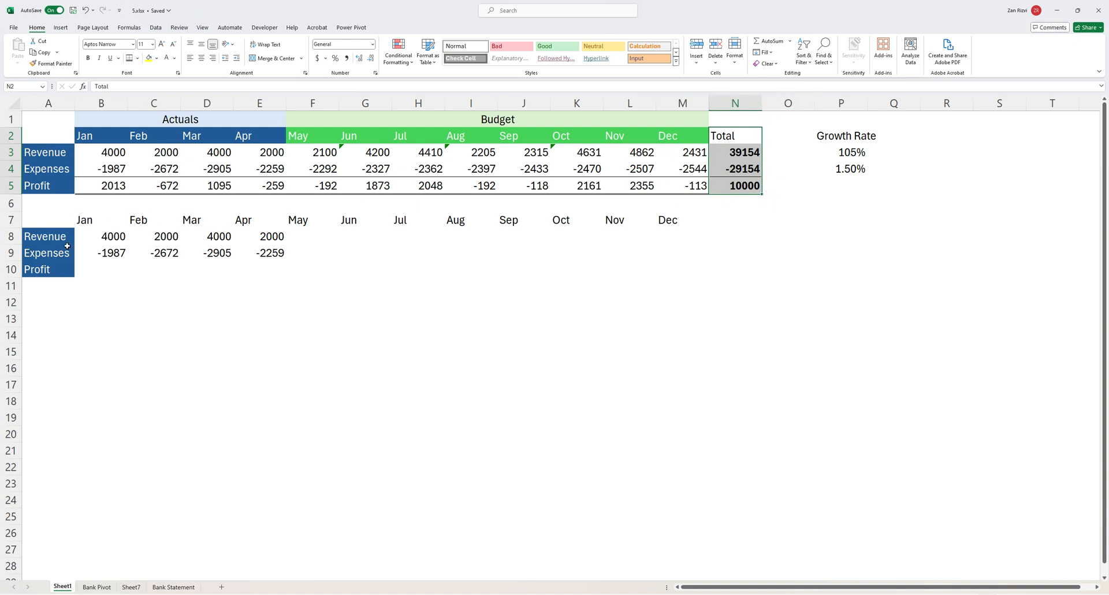
Clear the duplicate table in rows 7 to 10, including the blue fill of its row labels in column A
drag(11, 219, 110, 279)
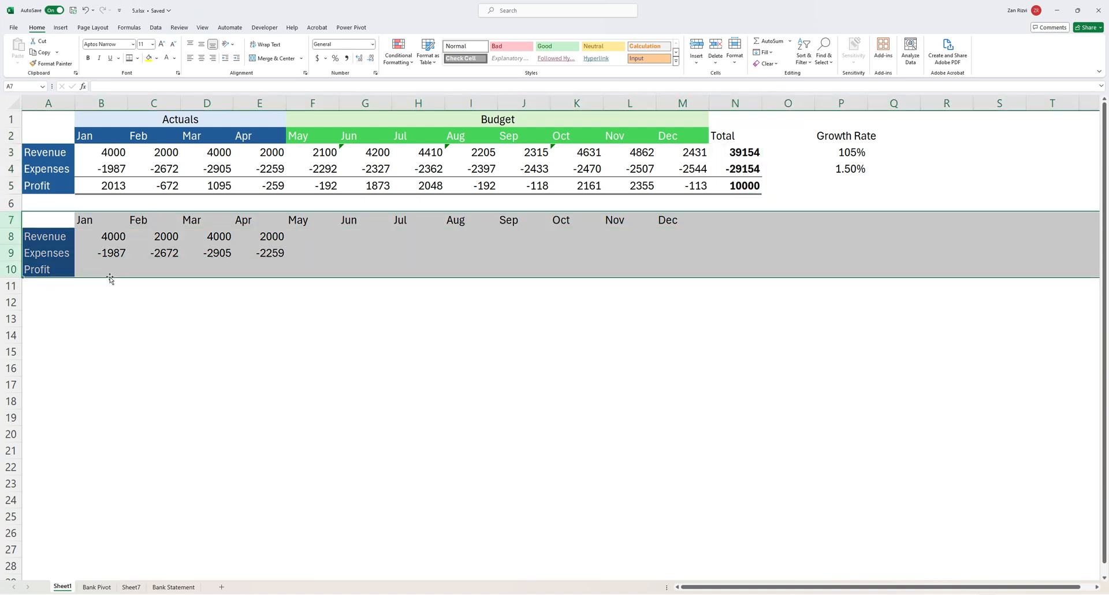
key(Delete)
click(174, 334)
click(73, 226)
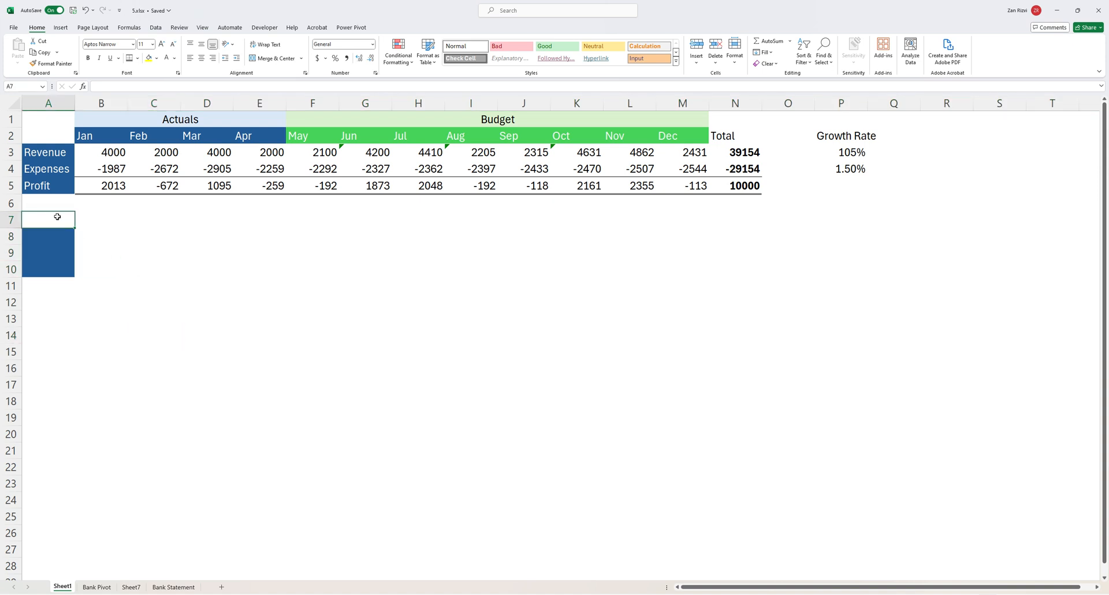
drag(75, 228, 75, 310)
click(271, 284)
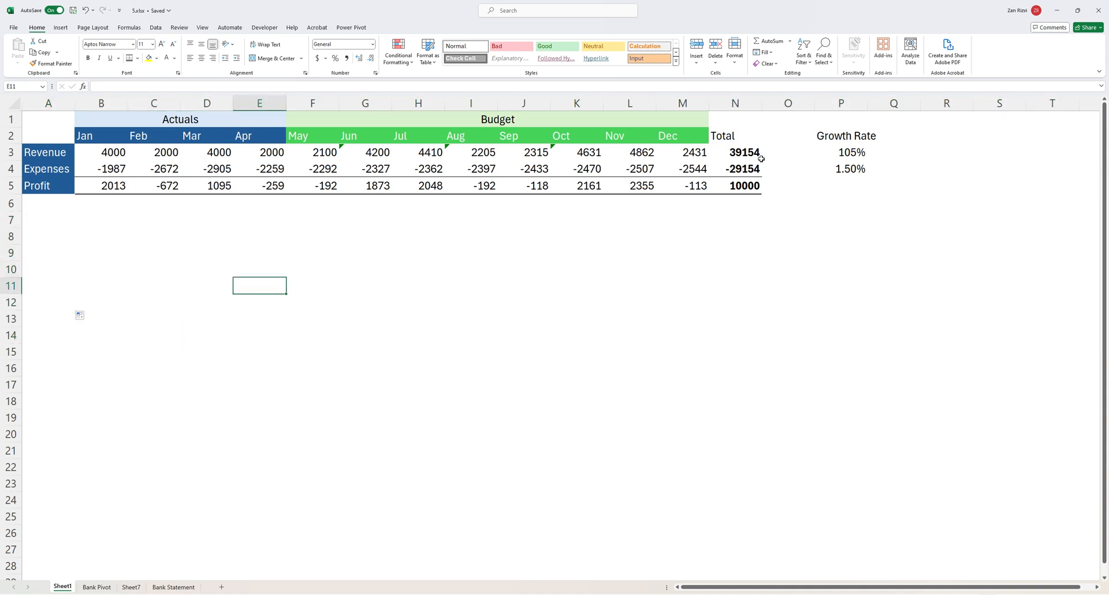
Examine the table from its row labels to the Total column and check how the Actuals header spans B1:E1
click(737, 139)
drag(737, 139, 35, 184)
click(210, 172)
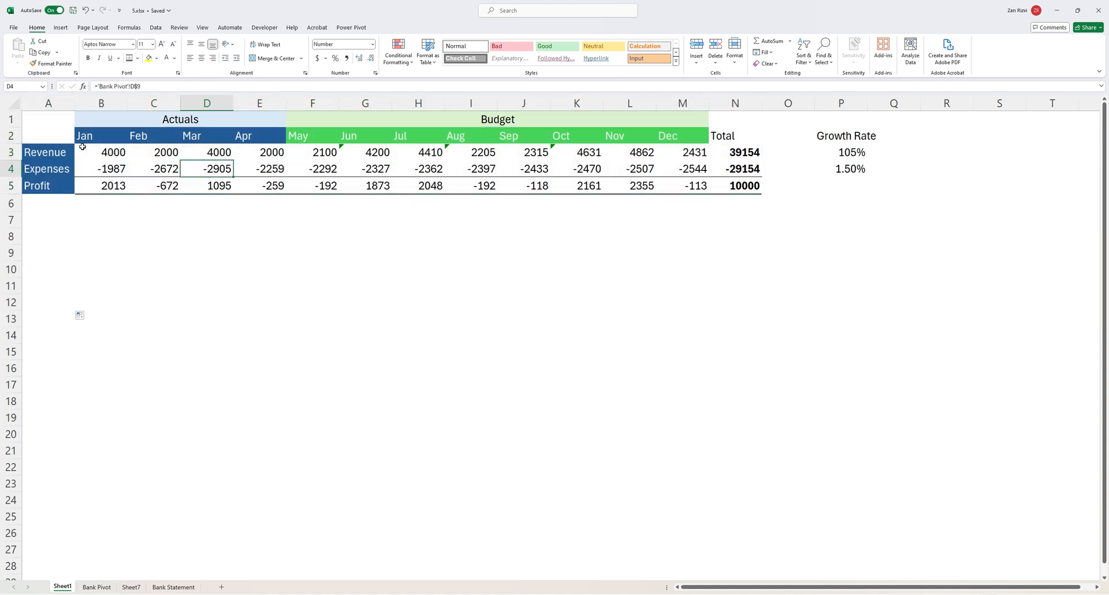
click(110, 118)
drag(110, 117, 287, 110)
click(251, 120)
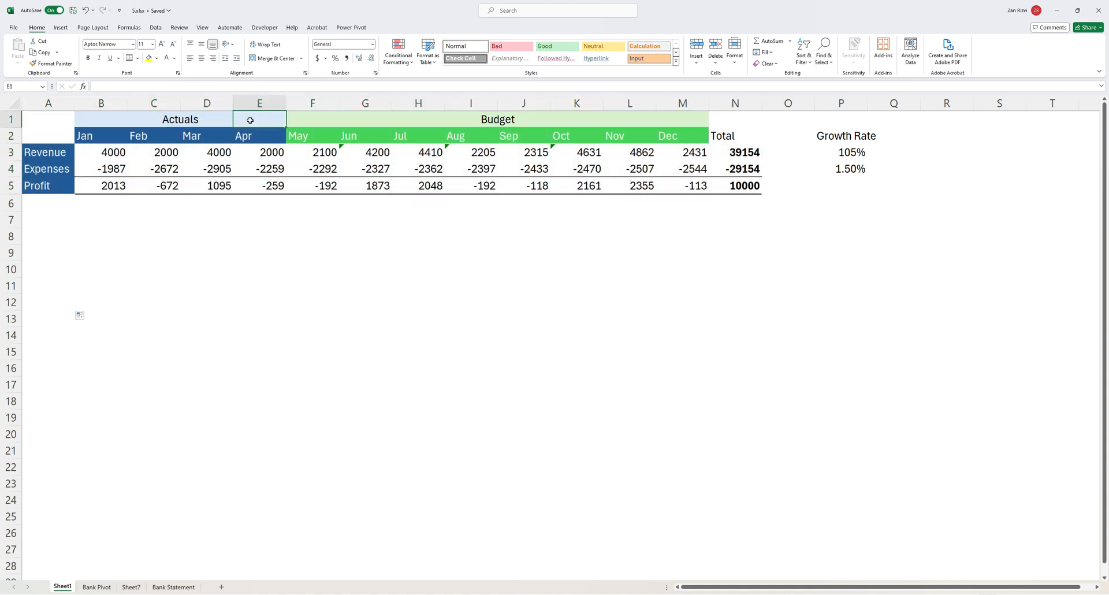
drag(110, 121, 236, 119)
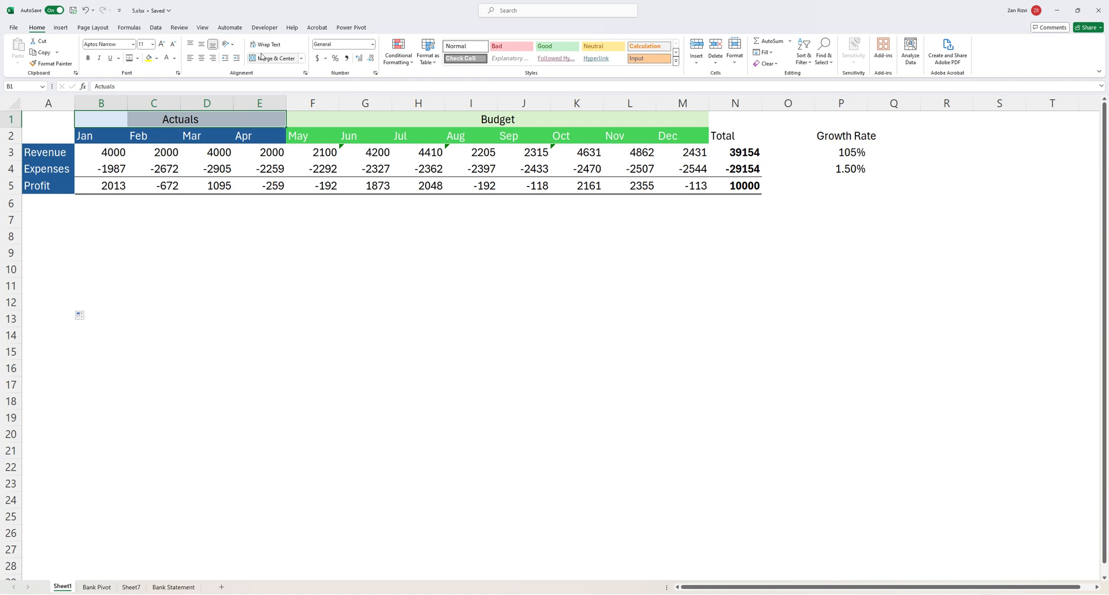
Merge and center the Actuals header across B1:E1, and try moving the table down to start at A7
drag(45, 123, 742, 186)
click(112, 121)
drag(113, 121, 277, 119)
click(272, 61)
drag(46, 120, 814, 294)
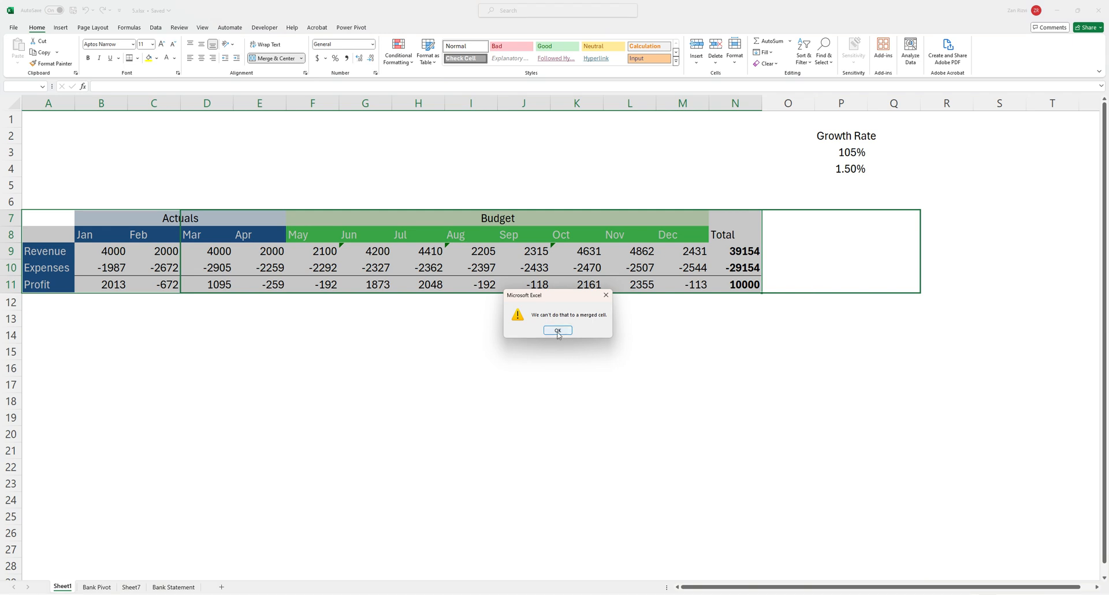
click(557, 330)
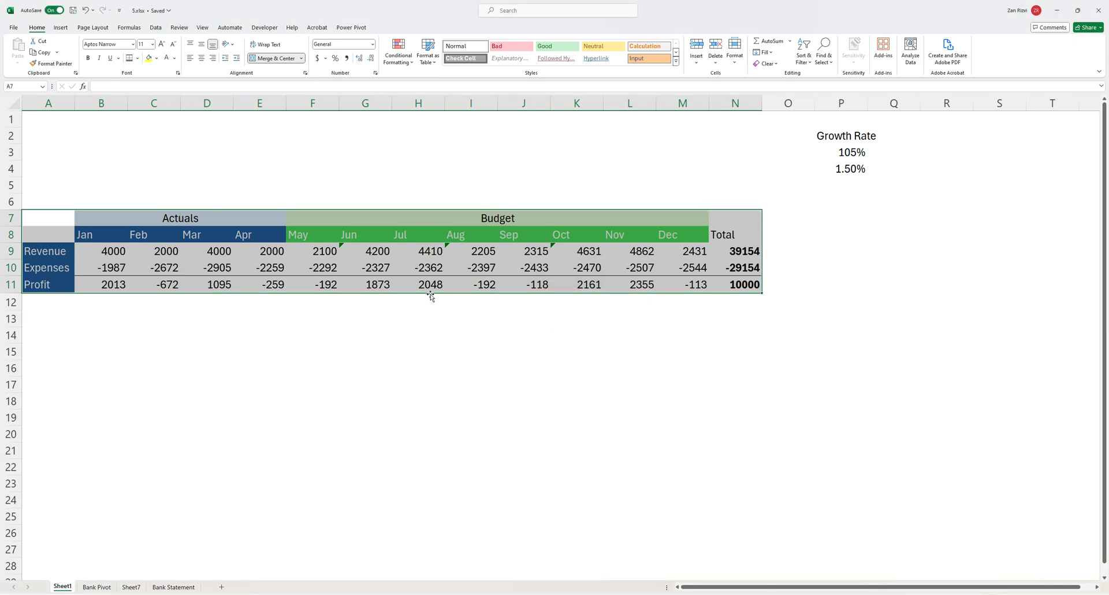
Move the whole table back up to A1:N5
drag(433, 292, 398, 193)
click(409, 298)
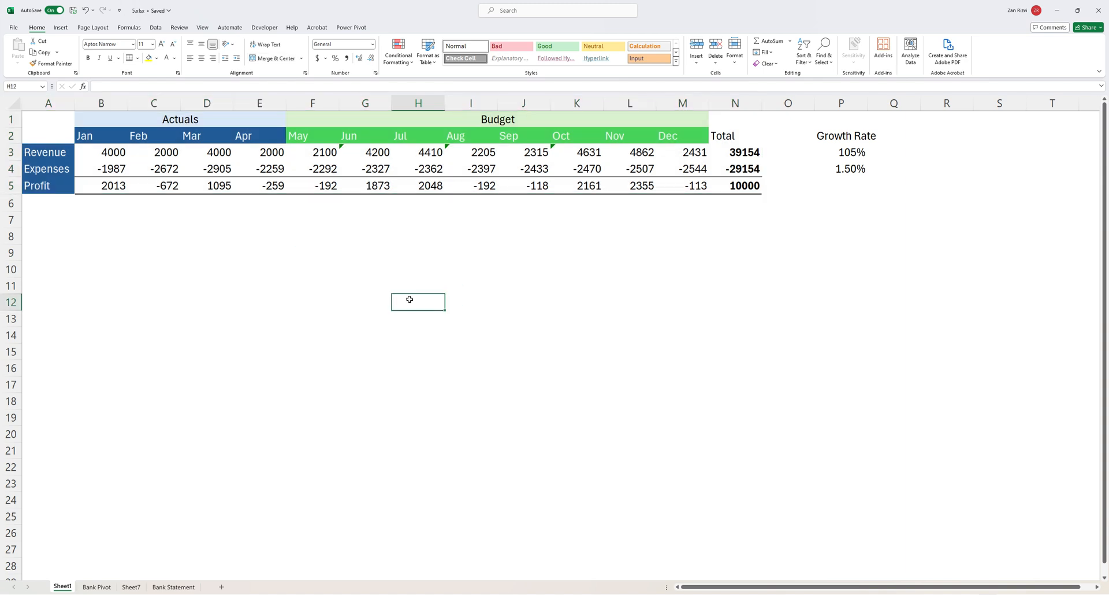
key(ctrl+z)
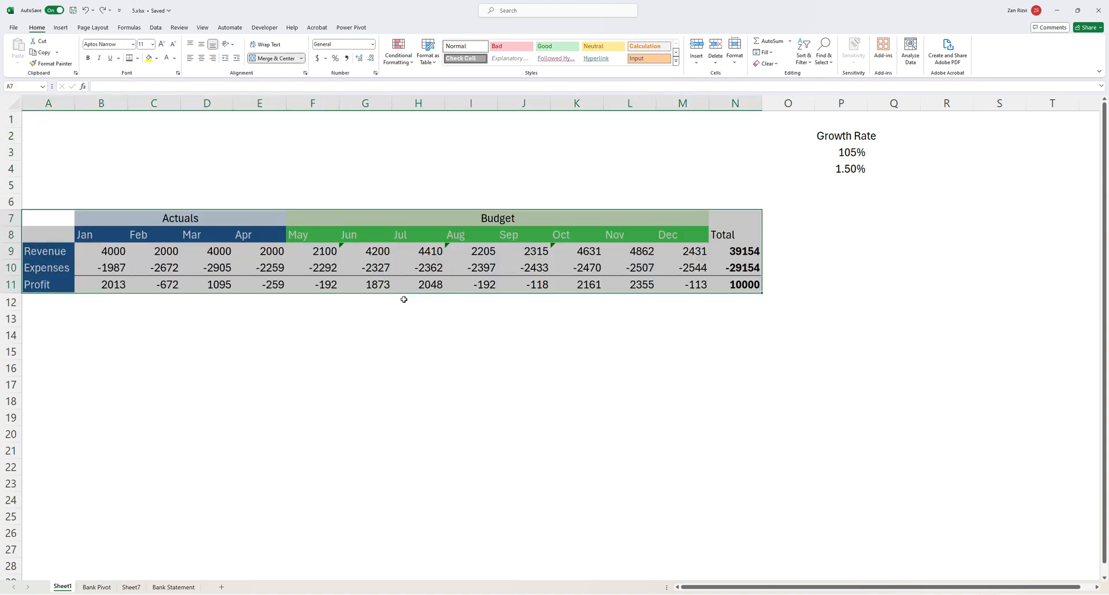
key(ctrl+y)
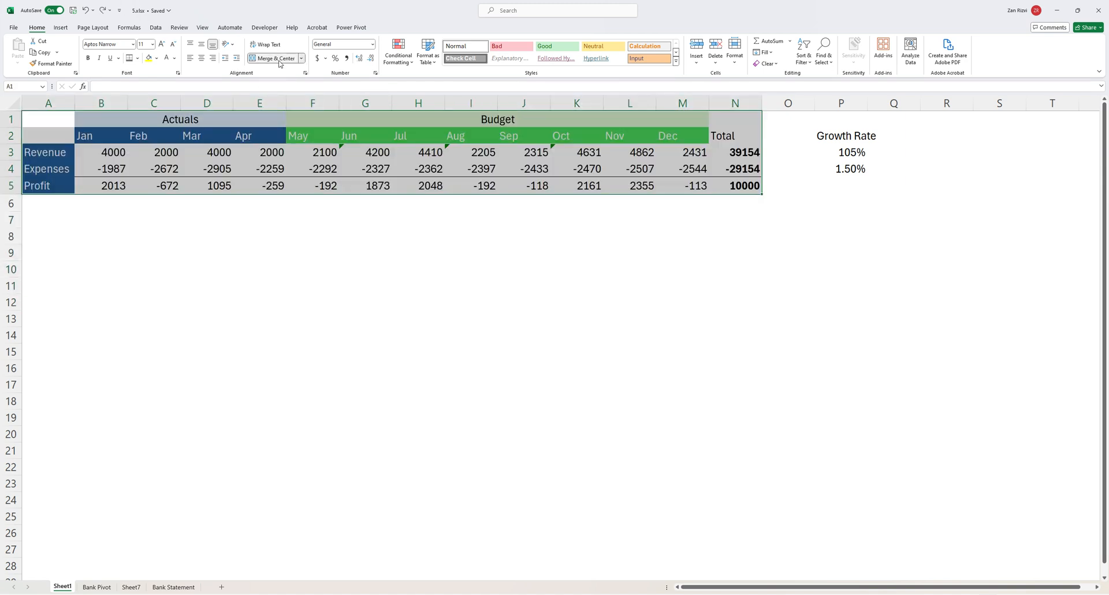
Unmerge the Actuals header and set the horizontal alignment of B1:E1 to Center Across Selection
click(184, 118)
click(273, 58)
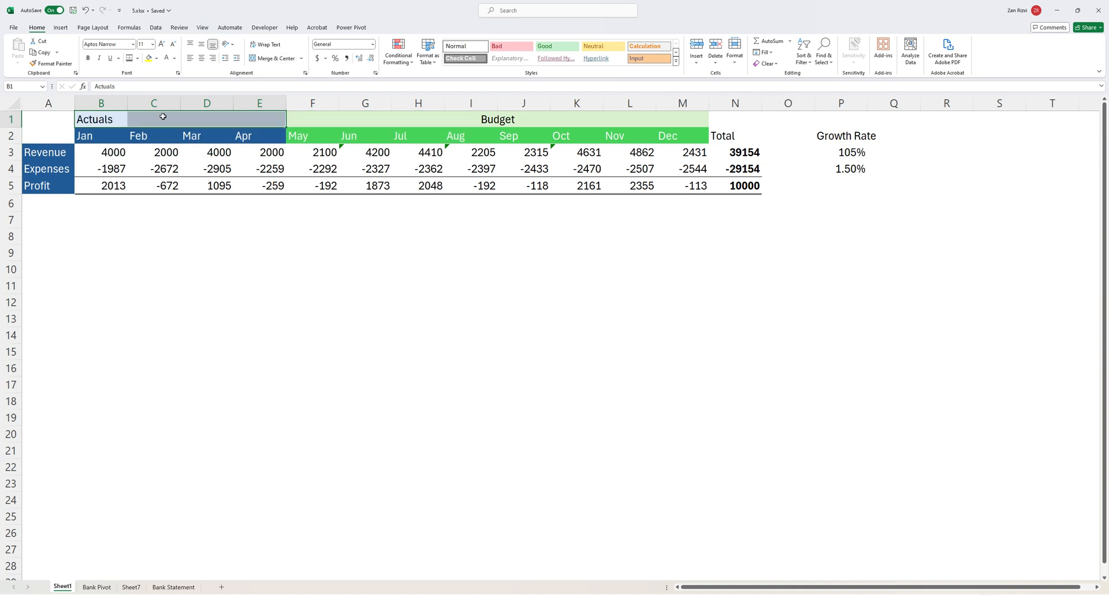
drag(101, 118, 274, 115)
key(ctrl+1)
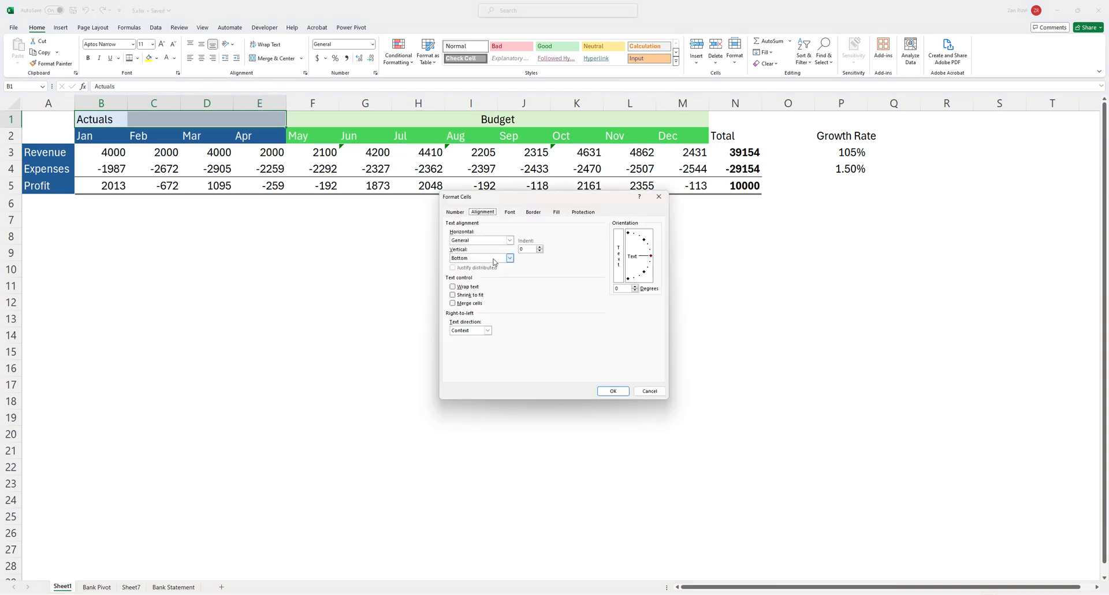
click(484, 240)
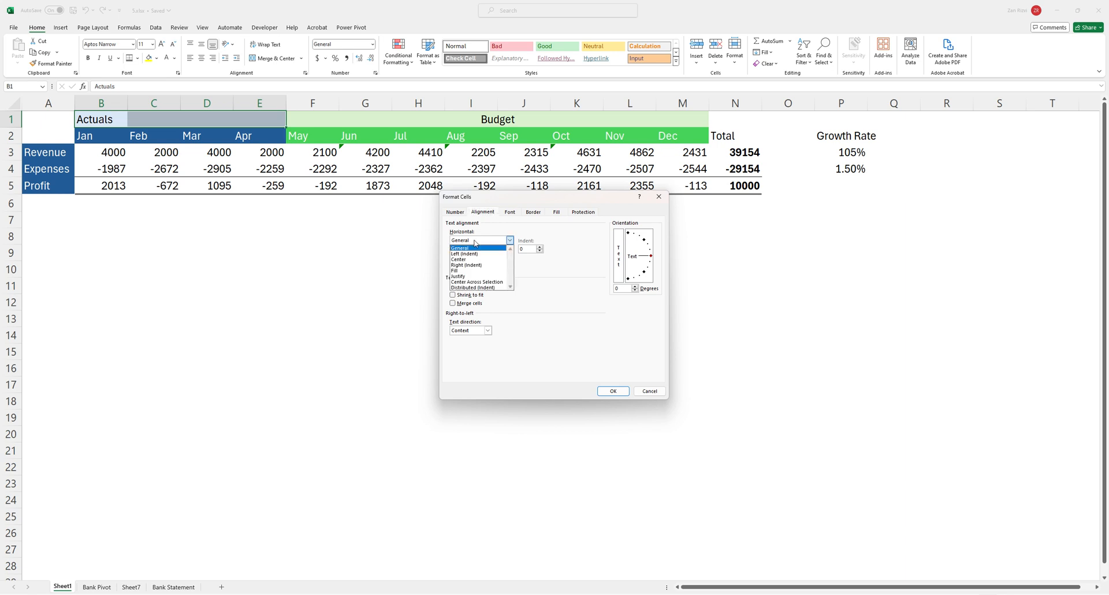
click(486, 282)
click(613, 391)
click(365, 285)
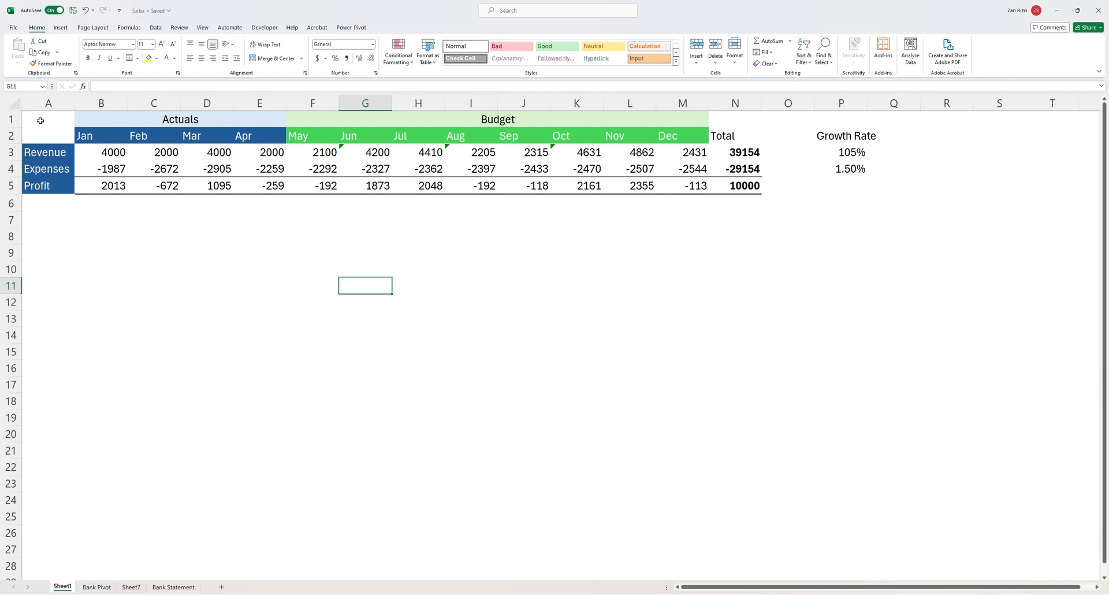
Review the table and its actual month headers in B2:E2, and look through the Bank Pivot, Sheet7 and Bank Statement sheets
mouse_move(41, 121)
mouse_down()
mouse_move(742, 186)
mouse_move(725, 189)
mouse_move(722, 328)
mouse_move(965, 327)
mouse_move(427, 171)
mouse_up()
click(459, 297)
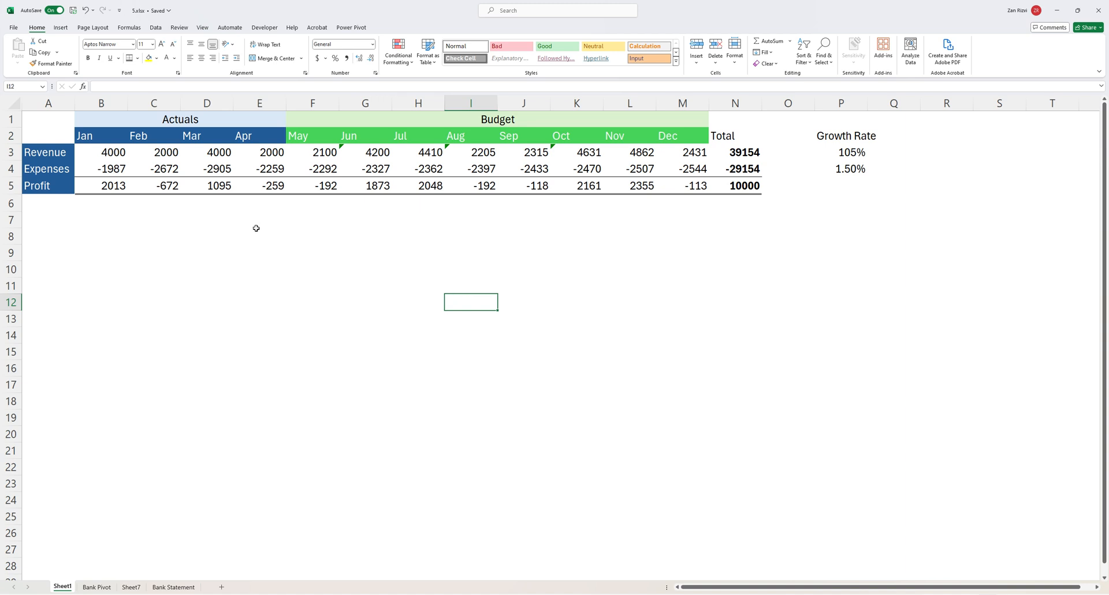
drag(95, 137, 253, 137)
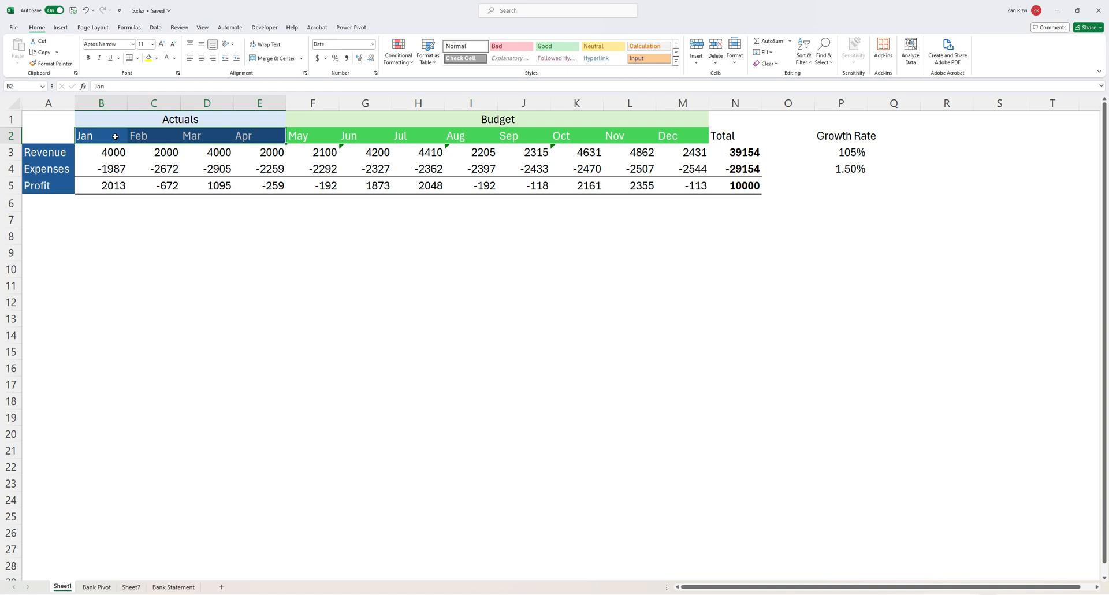
click(101, 587)
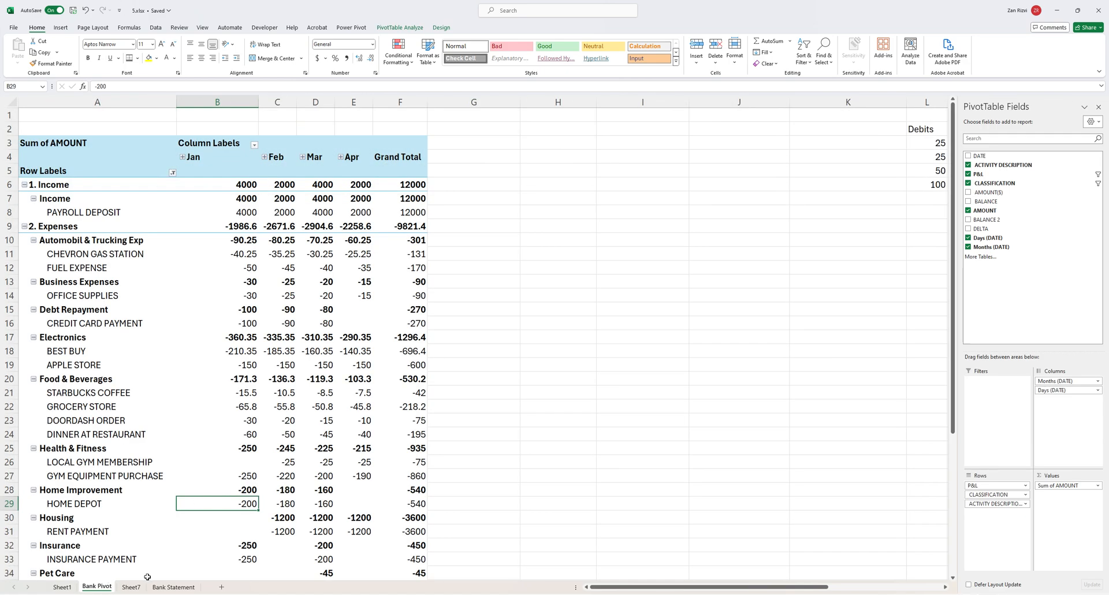
click(126, 587)
click(180, 588)
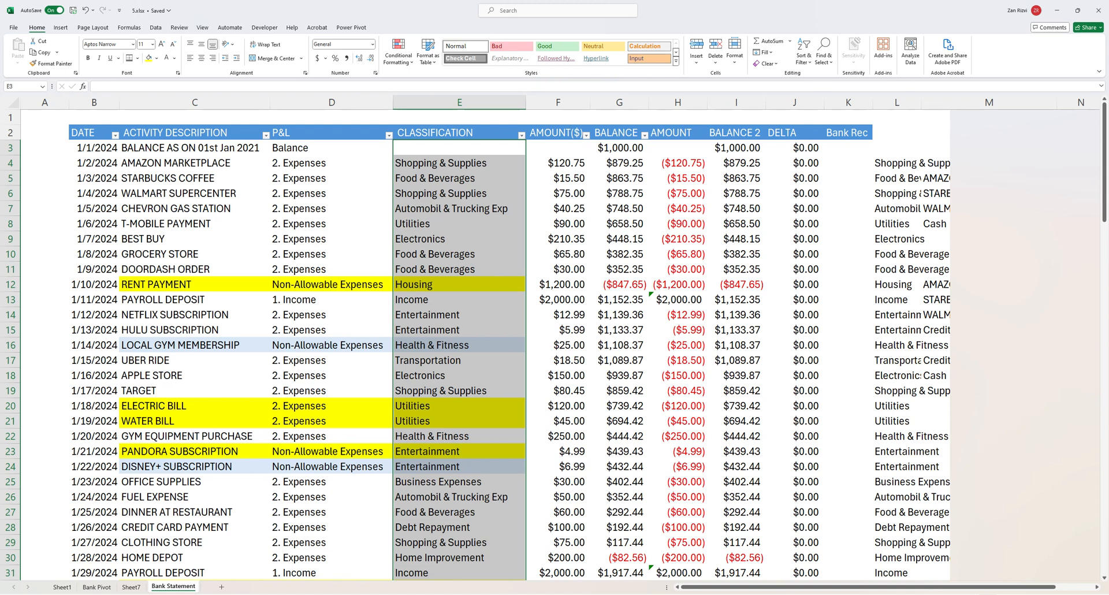
Add a new worksheet after Bank Statement and fill all its cells with white
mouse_move(708, 594)
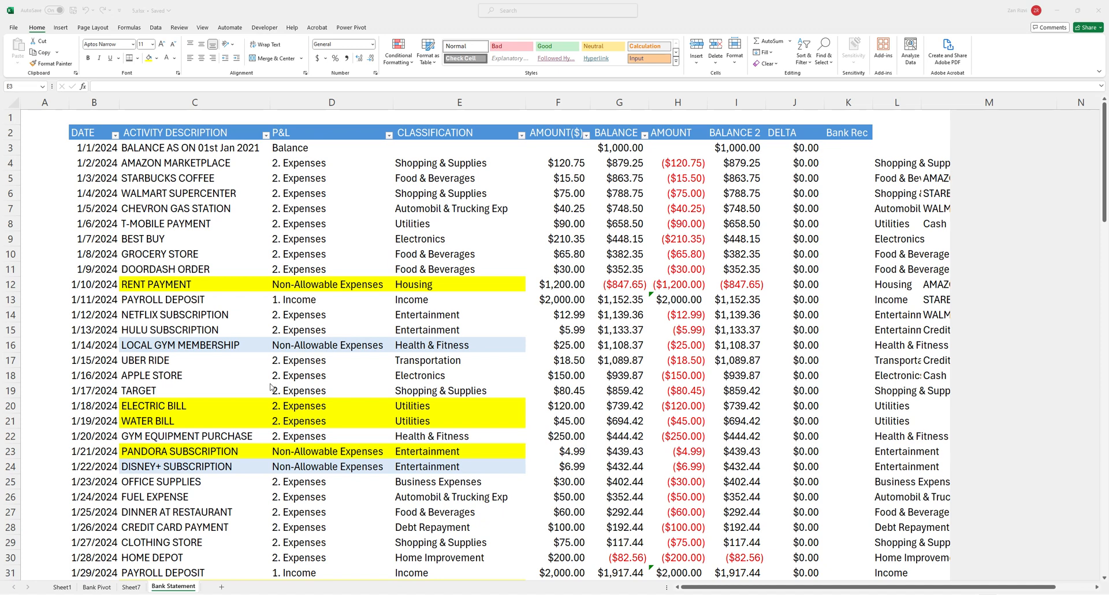
click(223, 587)
click(222, 588)
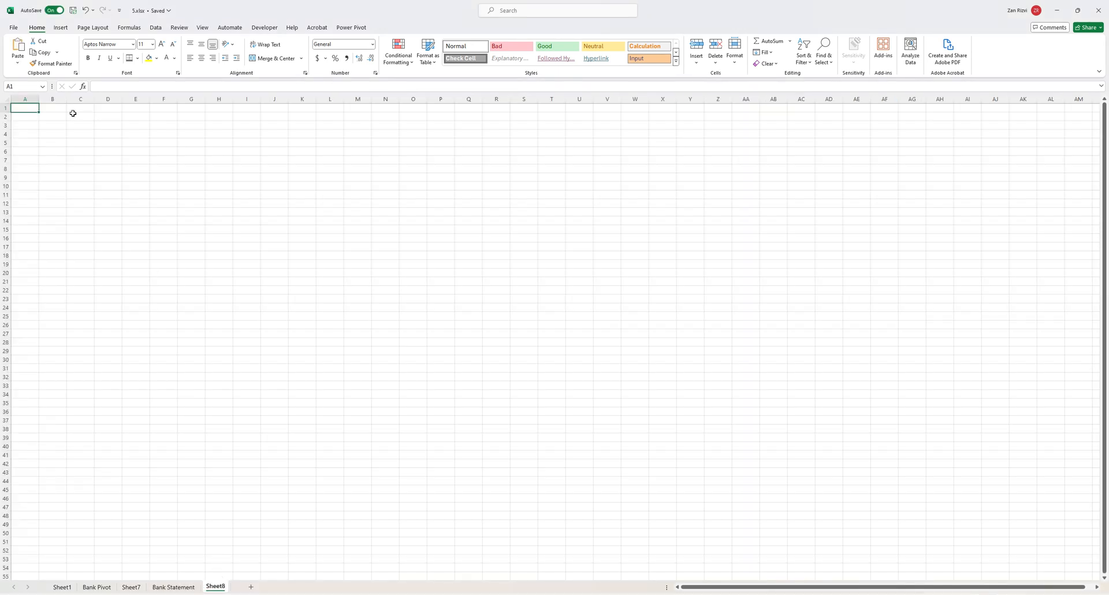
click(55, 117)
key(ctrl+a)
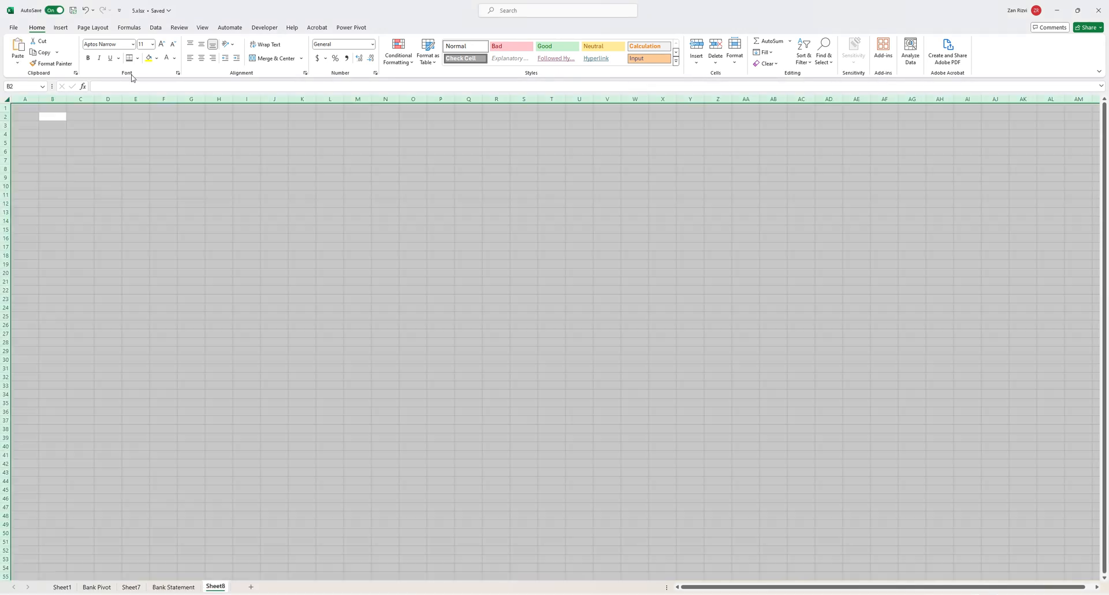
click(156, 58)
click(150, 82)
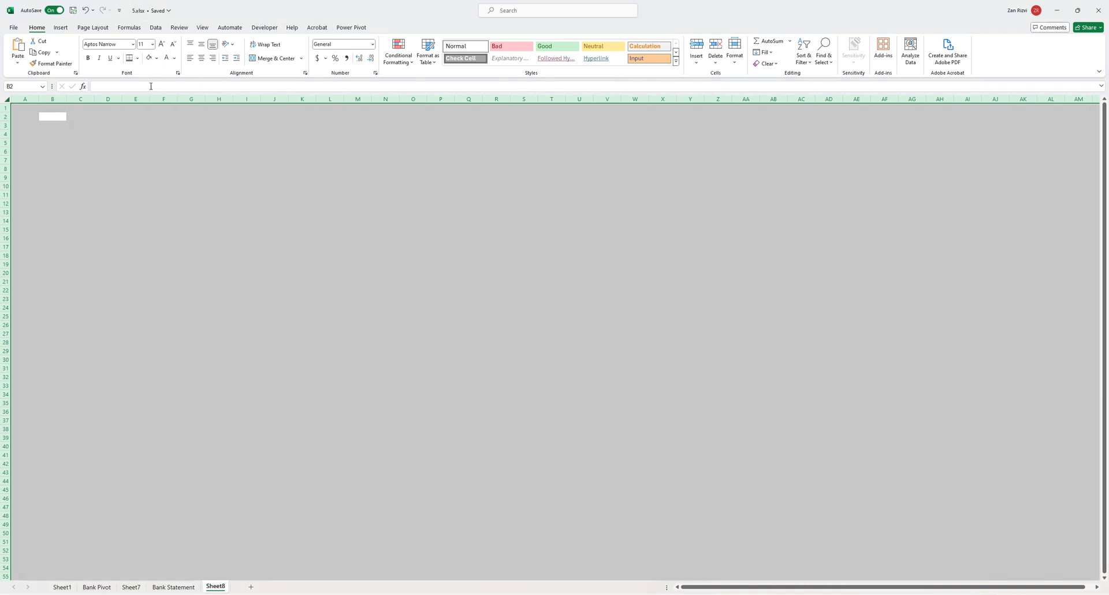
scroll(67, 127, up, 5)
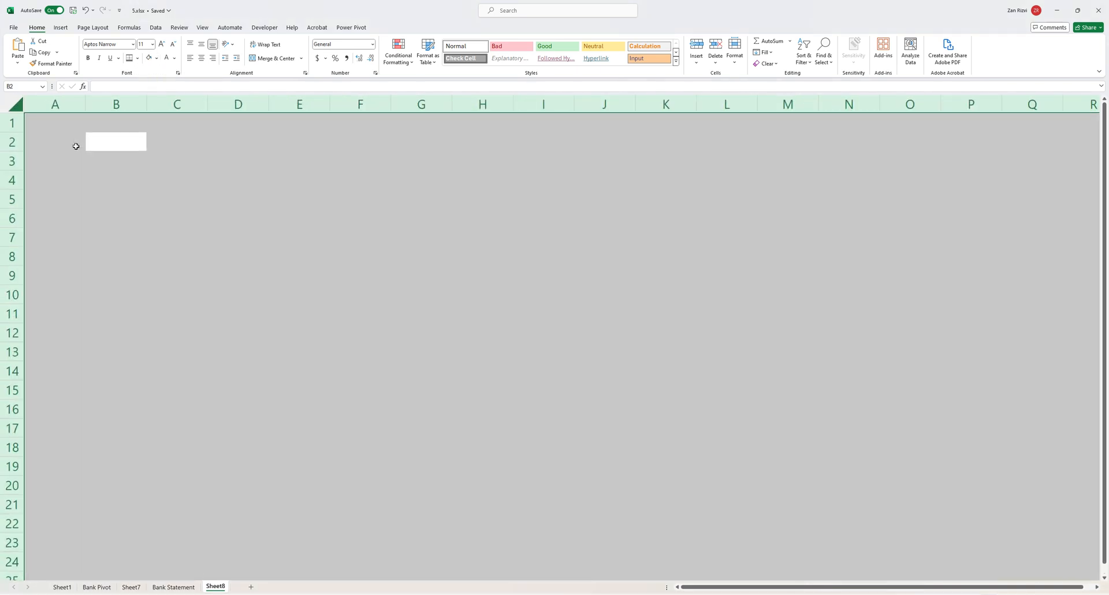
Paste the copied bank statement data at B2 and autofit the Activity Description, Amount and Balance columns
key(ctrl+v)
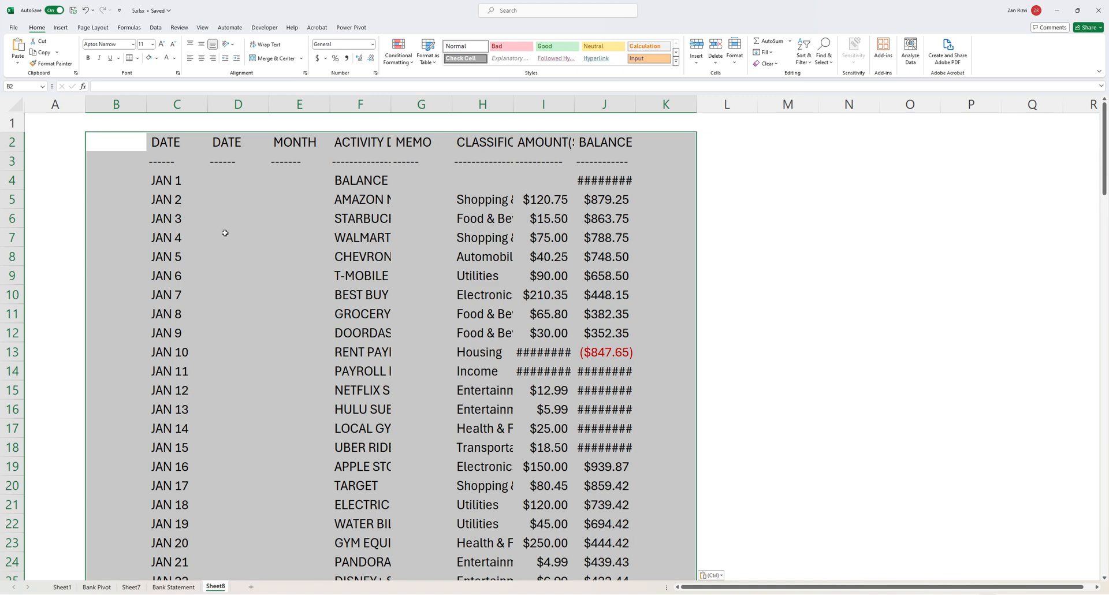
double_click(392, 99)
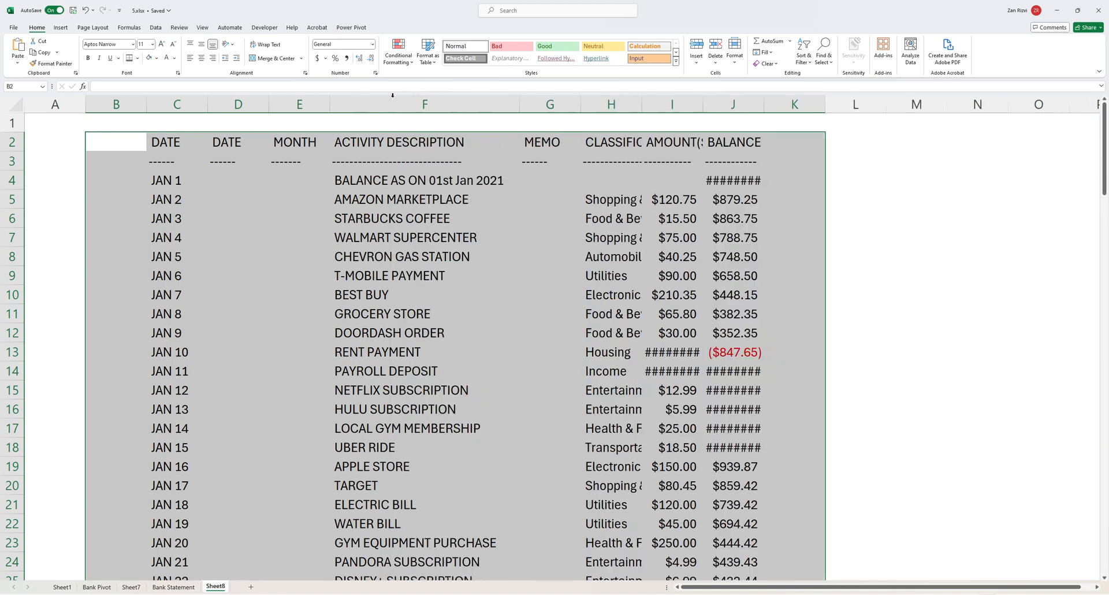
double_click(763, 99)
double_click(702, 101)
click(394, 299)
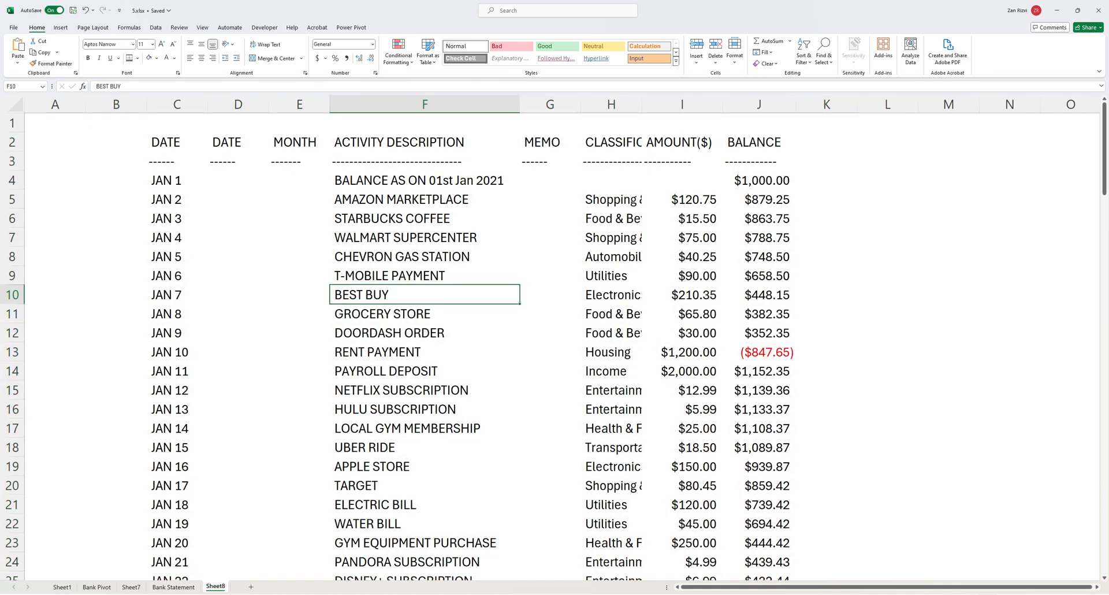
Add a new worksheet after Sheet8
key(alt+Tab)
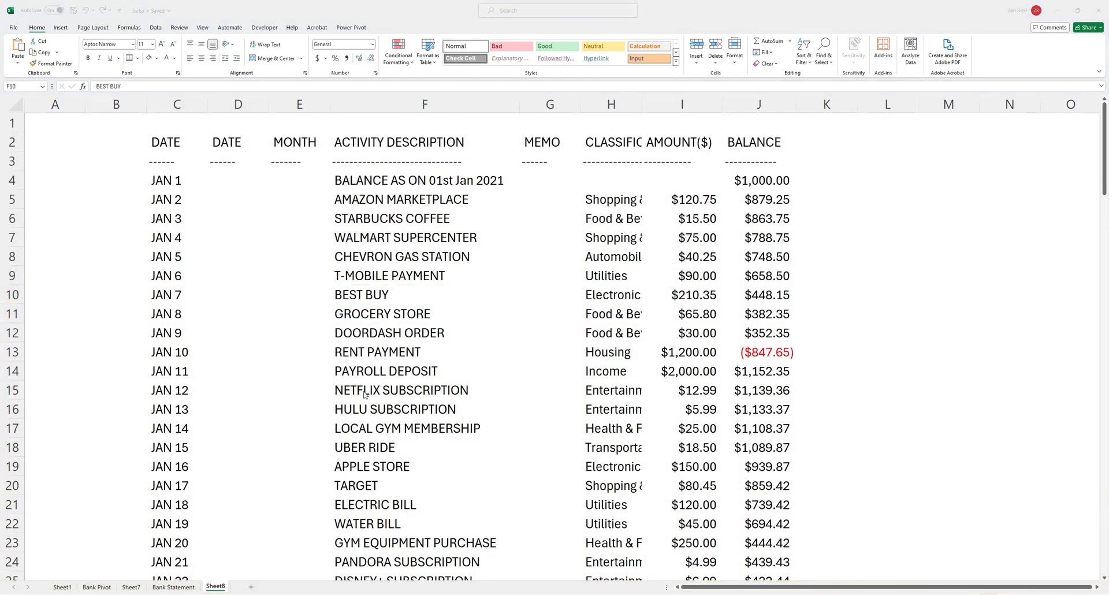
click(250, 586)
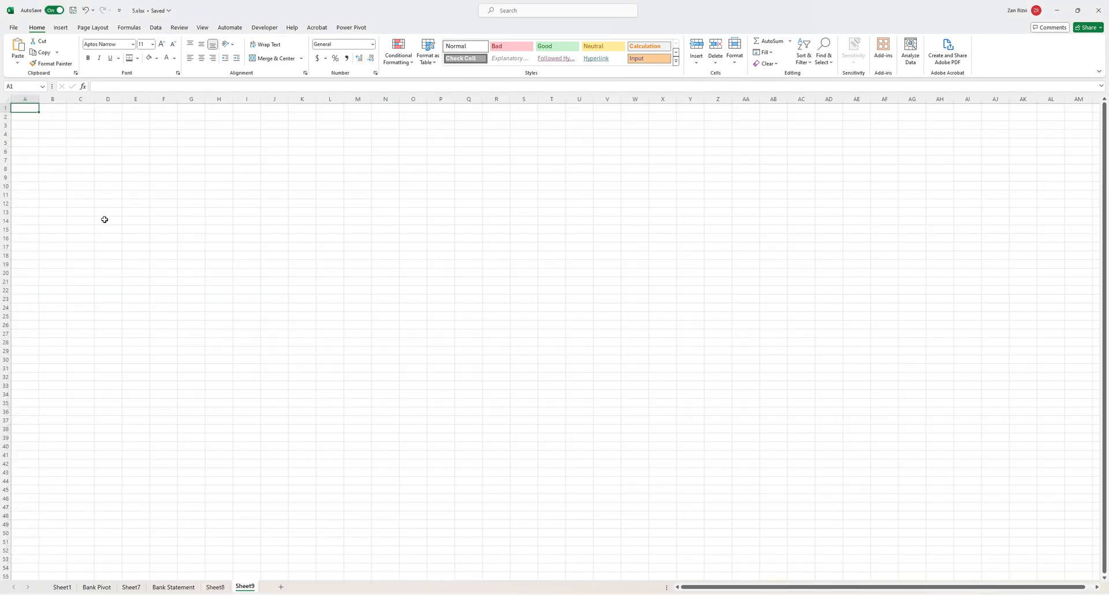
Try pasting the copied bank statement data at B2 with different paste methods and copied content, undoing each paste
click(58, 117)
key(ctrl+v)
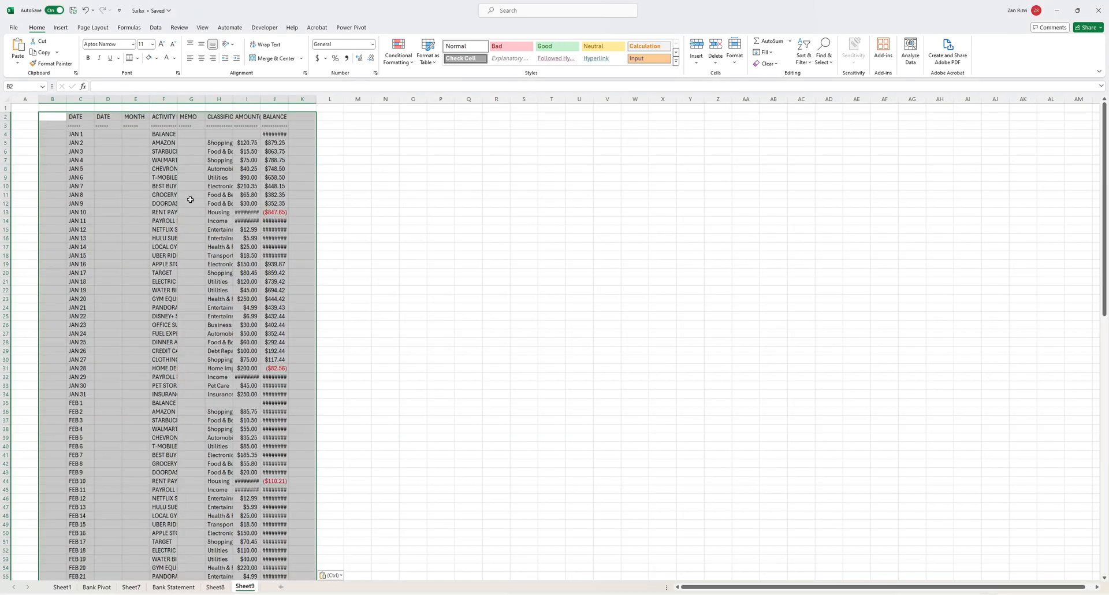
key(ctrl+z)
right_click(56, 113)
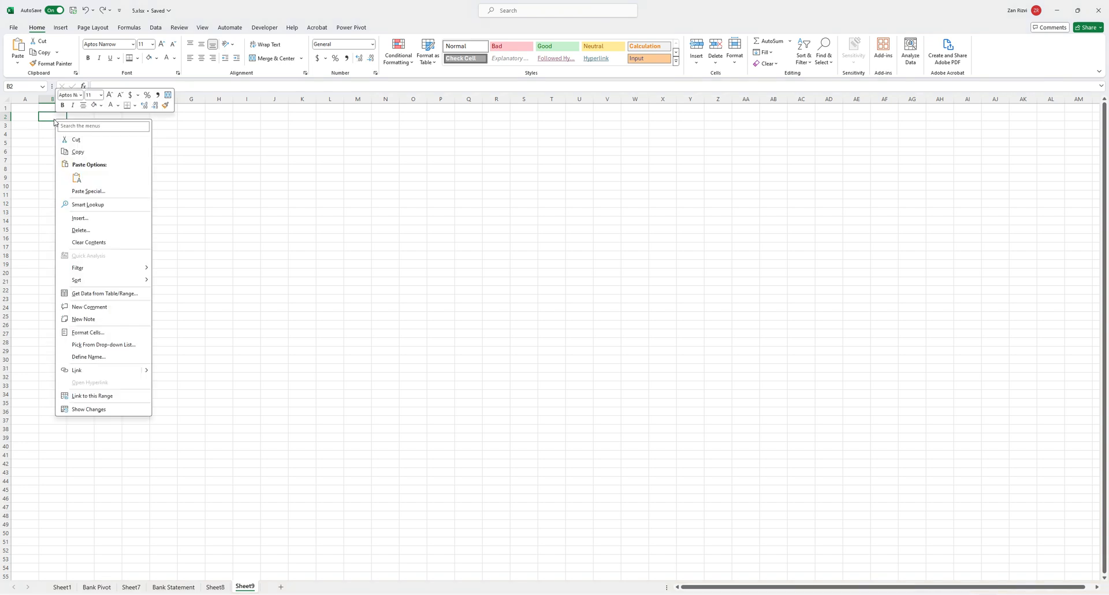
click(76, 177)
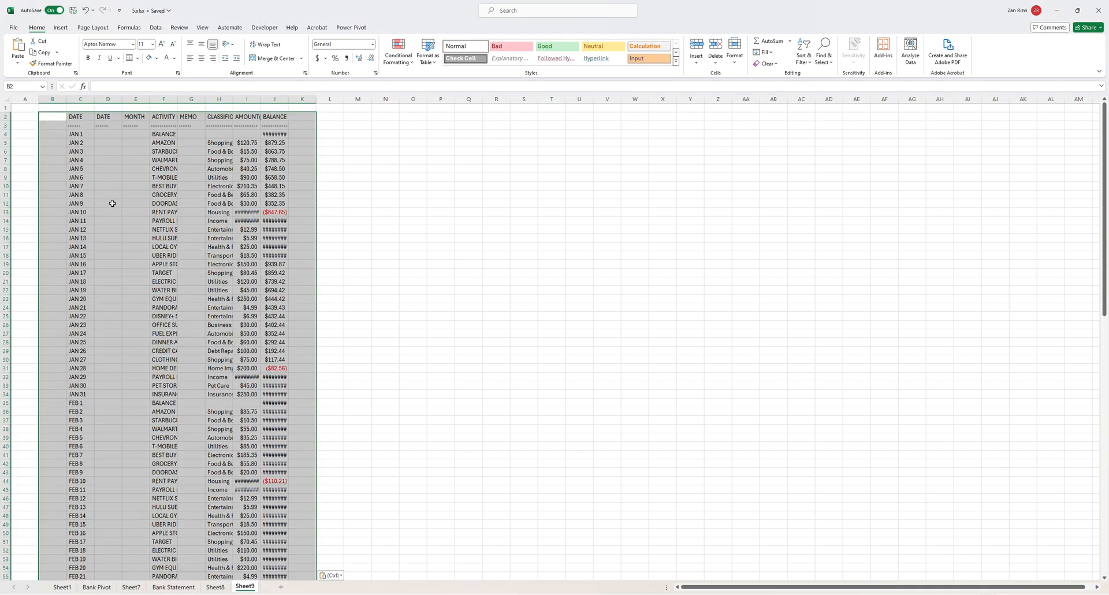
key(ctrl+z)
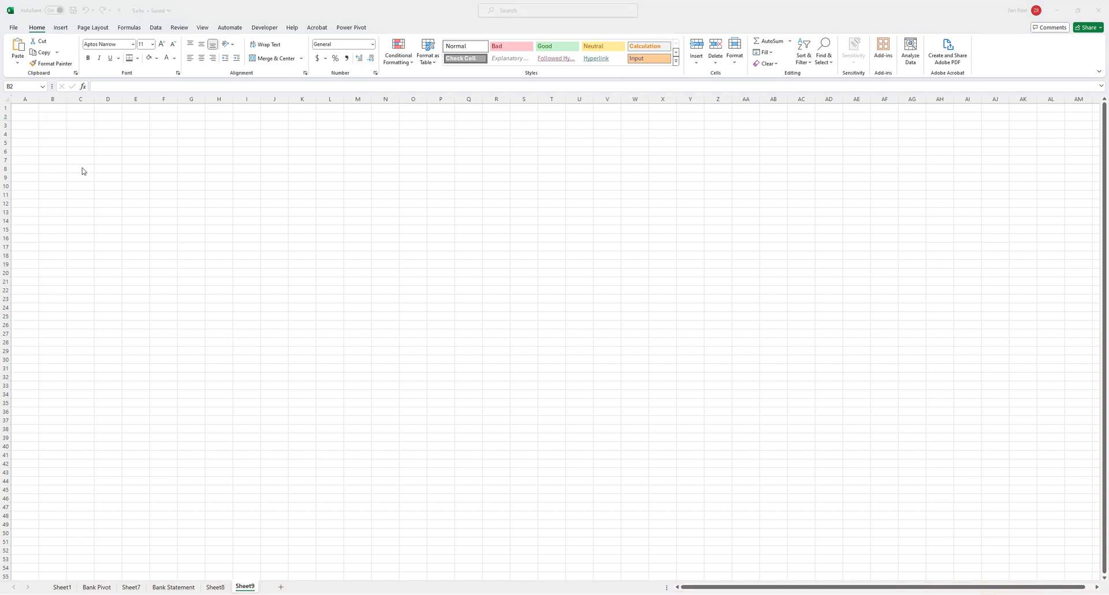
key(ctrl+v)
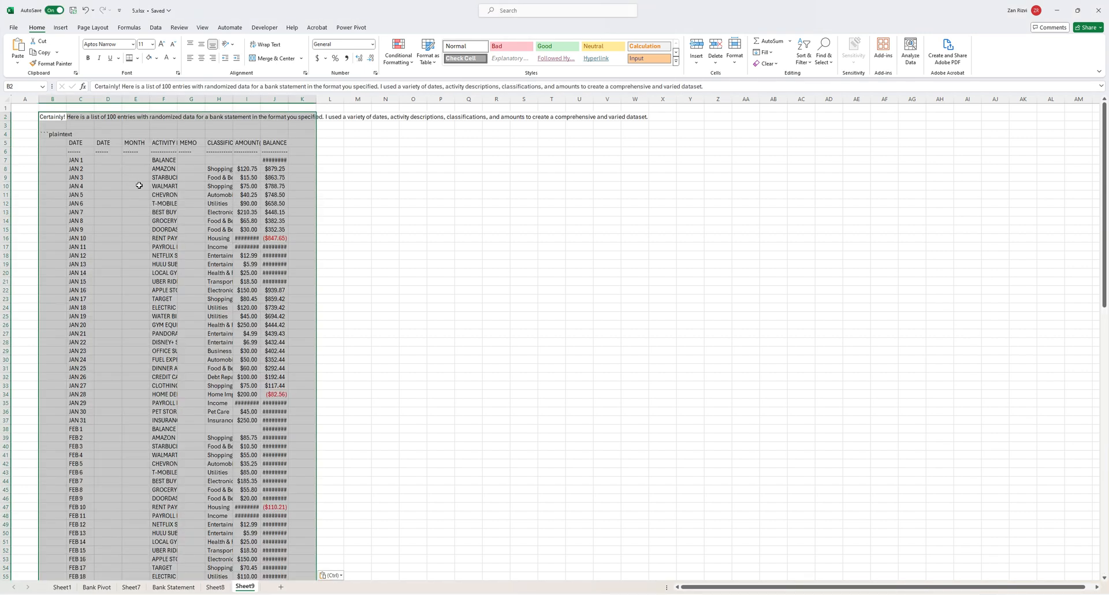
key(ctrl+z)
key(alt+Tab)
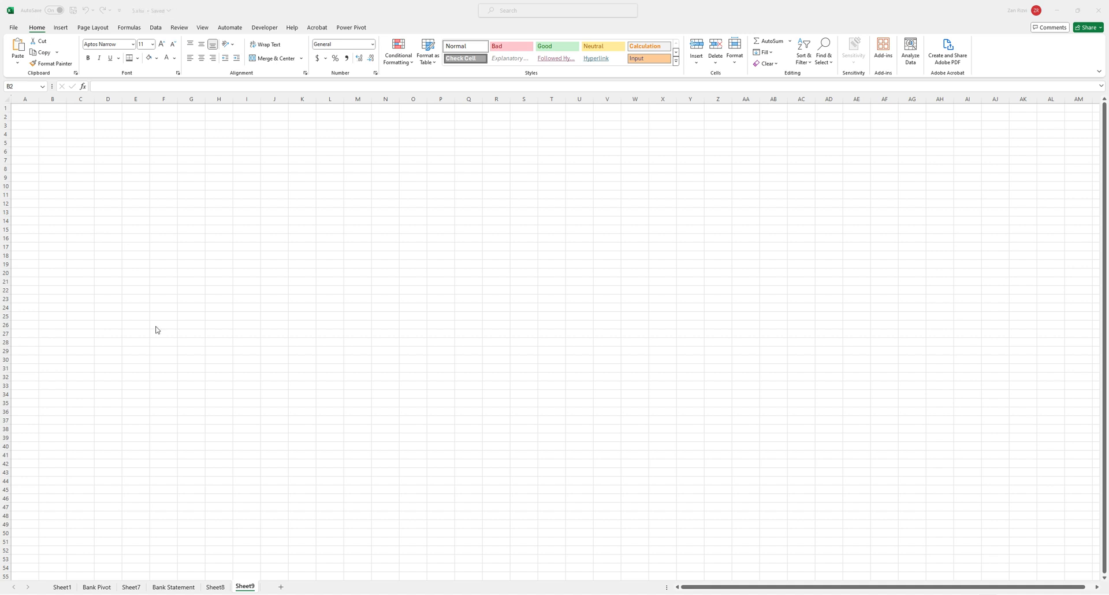
Paste the pipe-delimited bank statement text into B2 and autofit column B
click(57, 118)
key(ctrl+v)
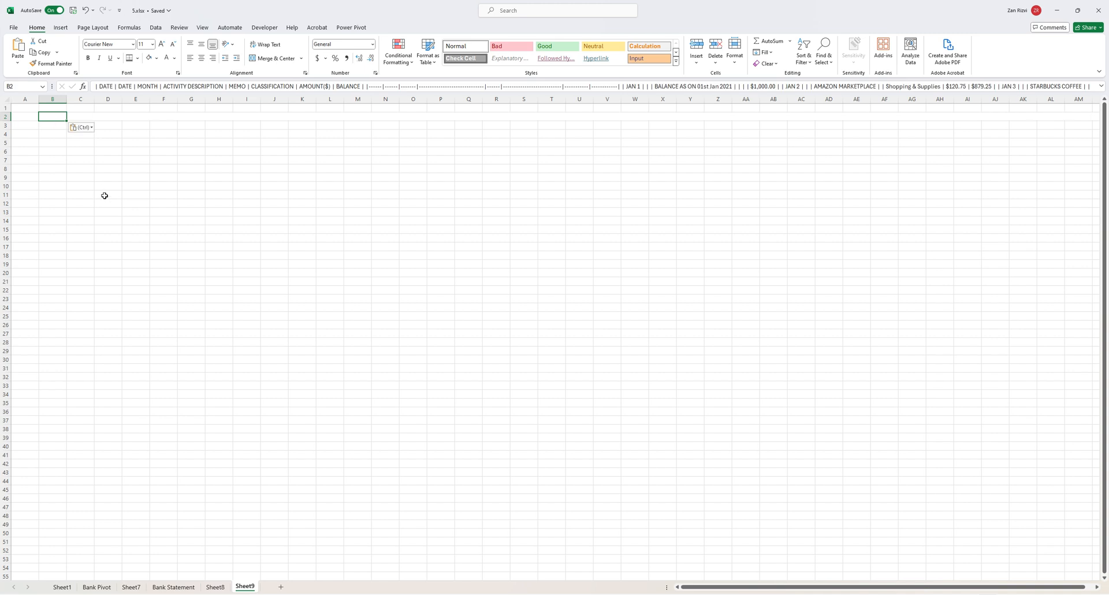
click(64, 99)
double_click(67, 99)
click(193, 185)
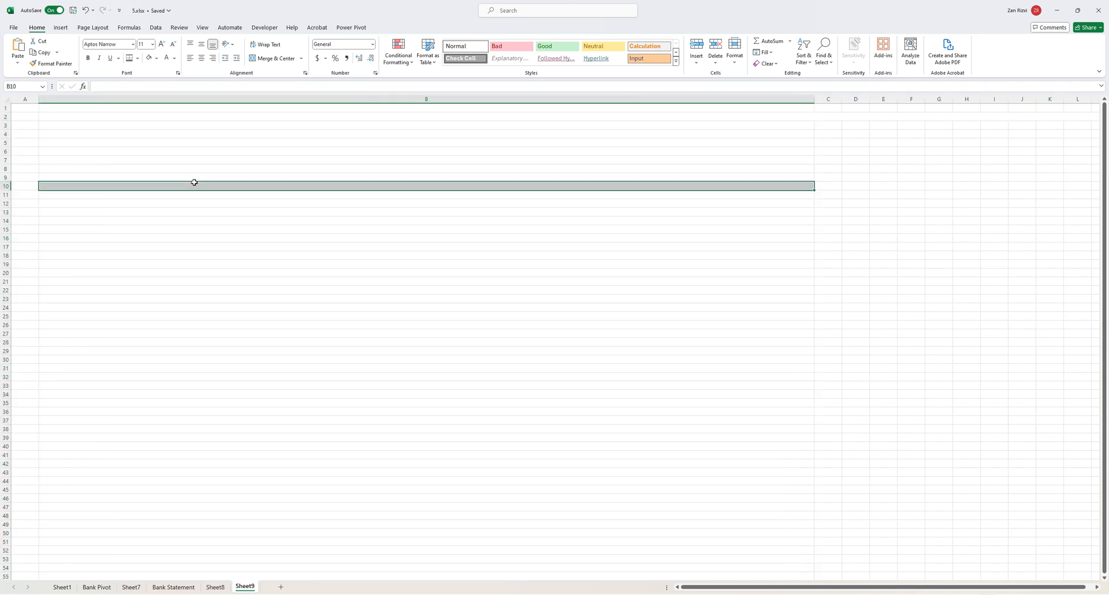
scroll(202, 205, down, 20)
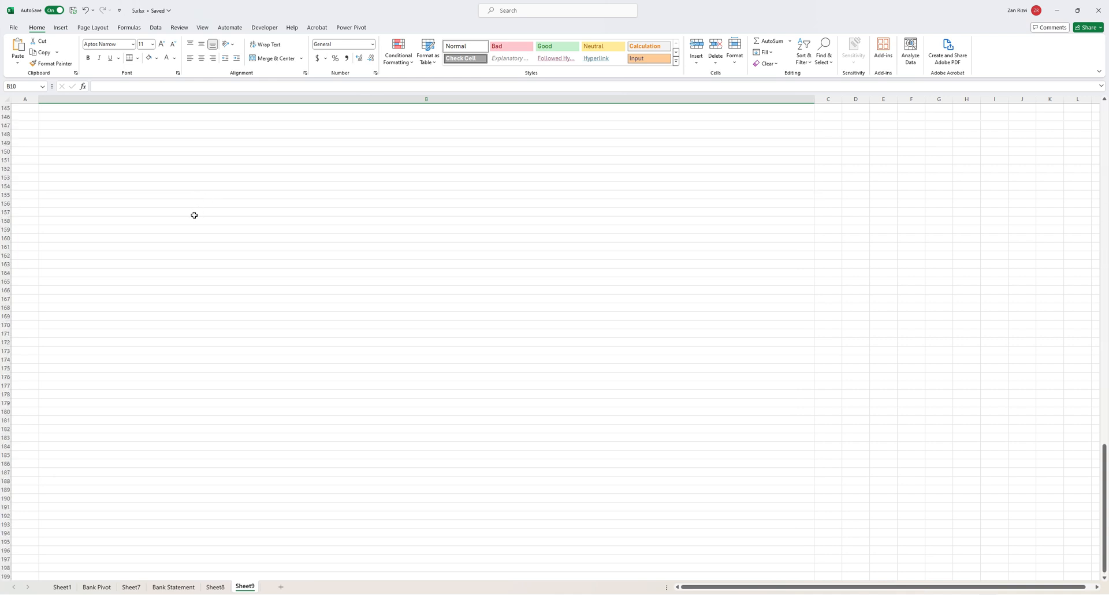
scroll(193, 213, up, 20)
click(119, 119)
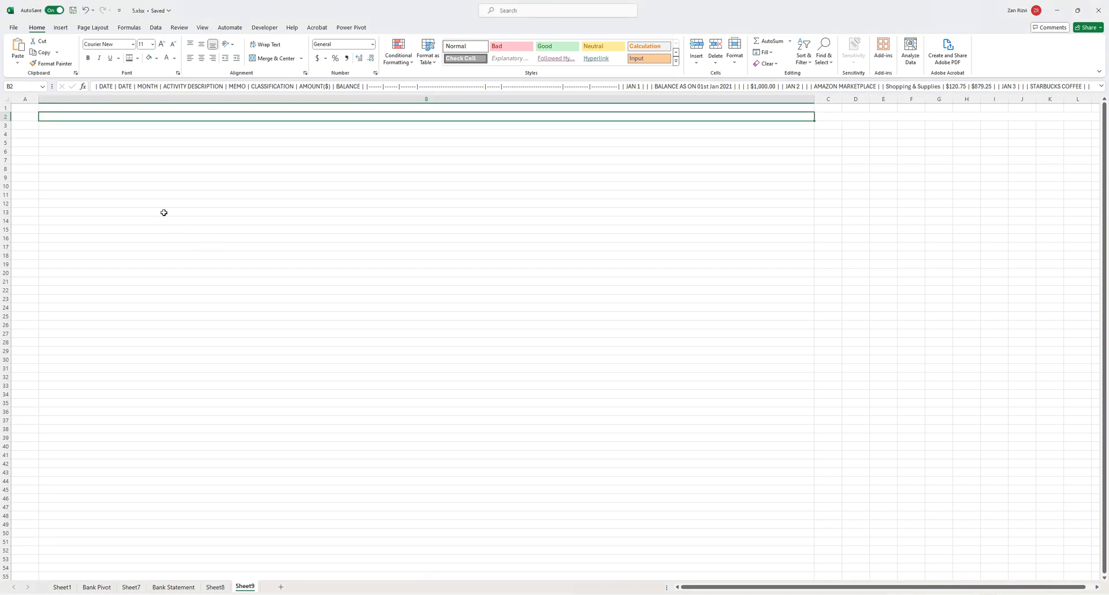
Paste the copied bank statement data at B7 and narrow column B to about a standard column width
click(113, 160)
key(ctrl+v)
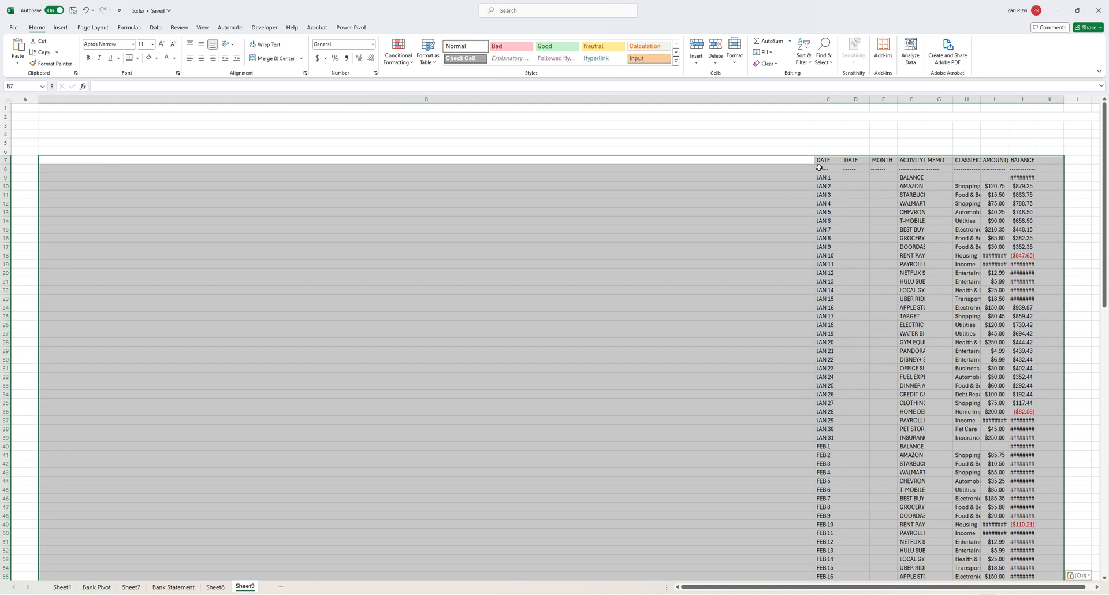
drag(813, 100, 70, 177)
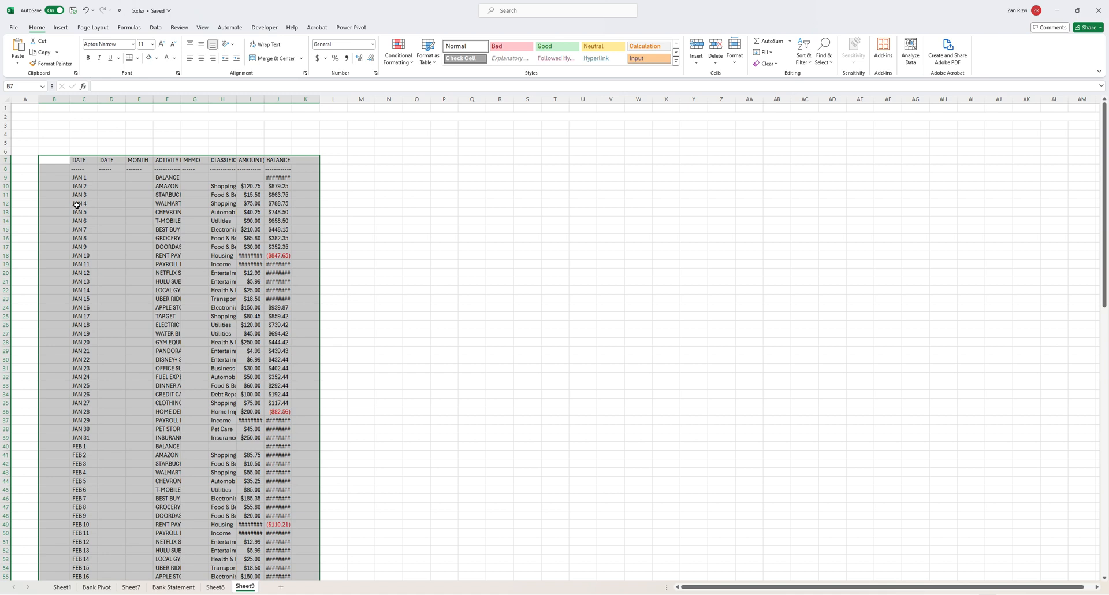
Autofit the Activity Description and Classification columns
double_click(181, 98)
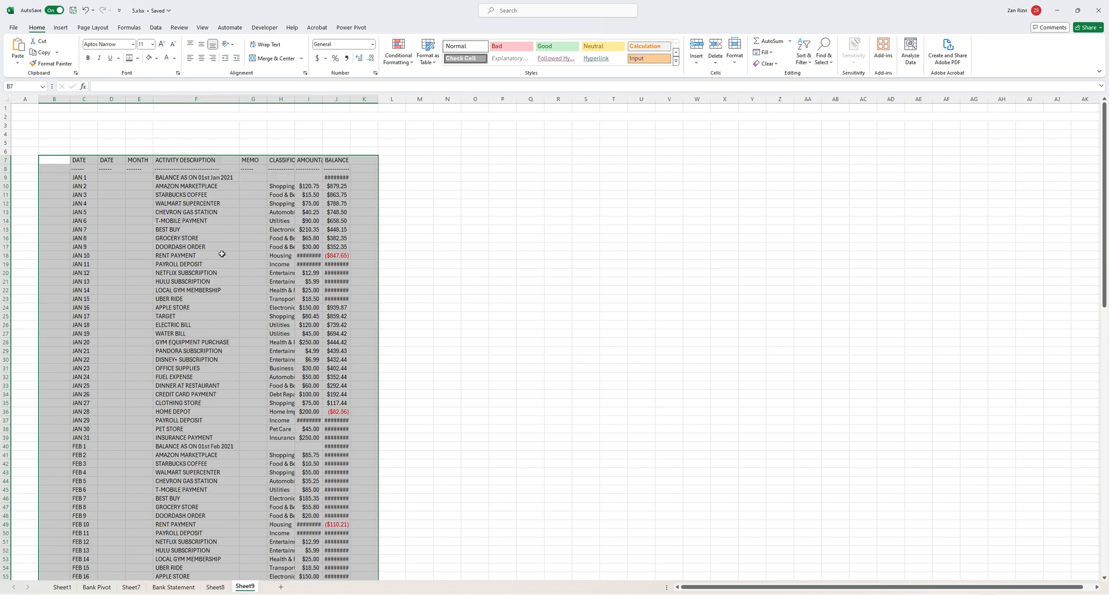
double_click(294, 98)
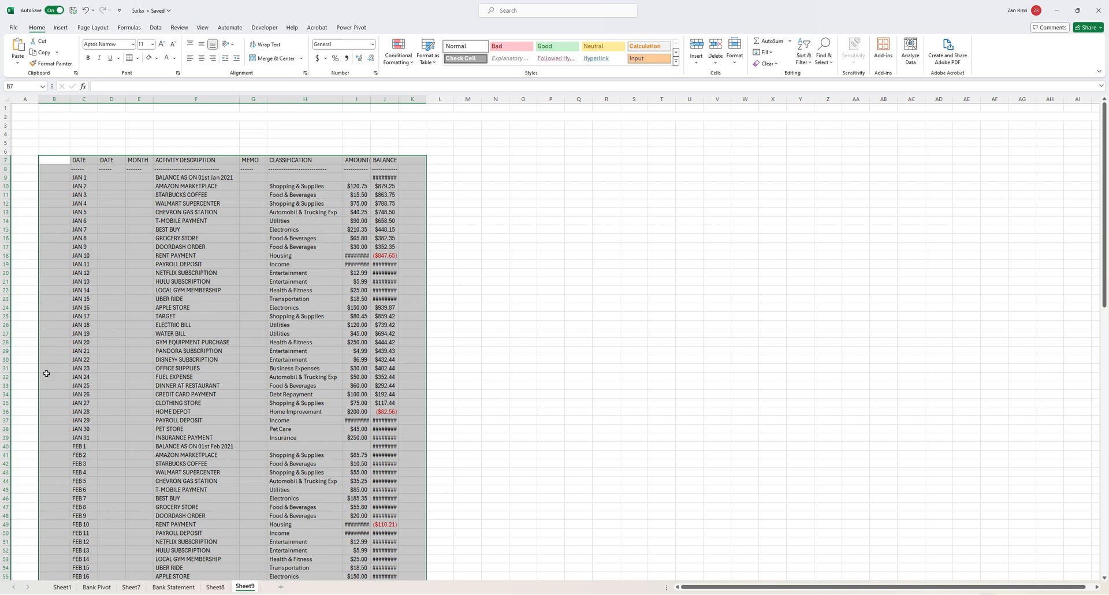
click(259, 297)
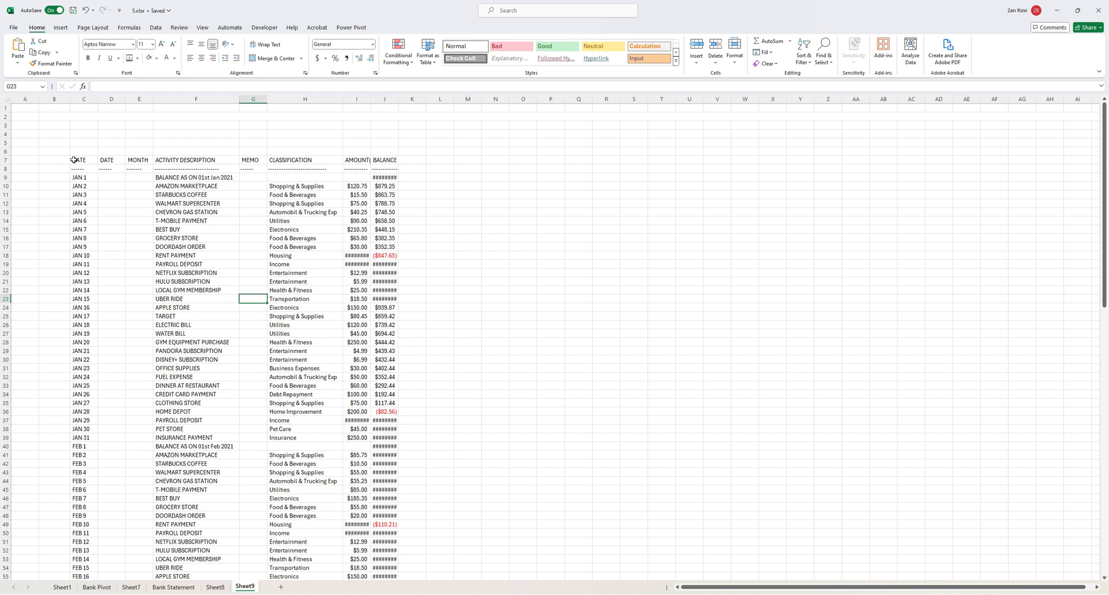
Swap the second DATE header and the MONTH header so D7 holds MONTH and E7 holds DATE
click(74, 160)
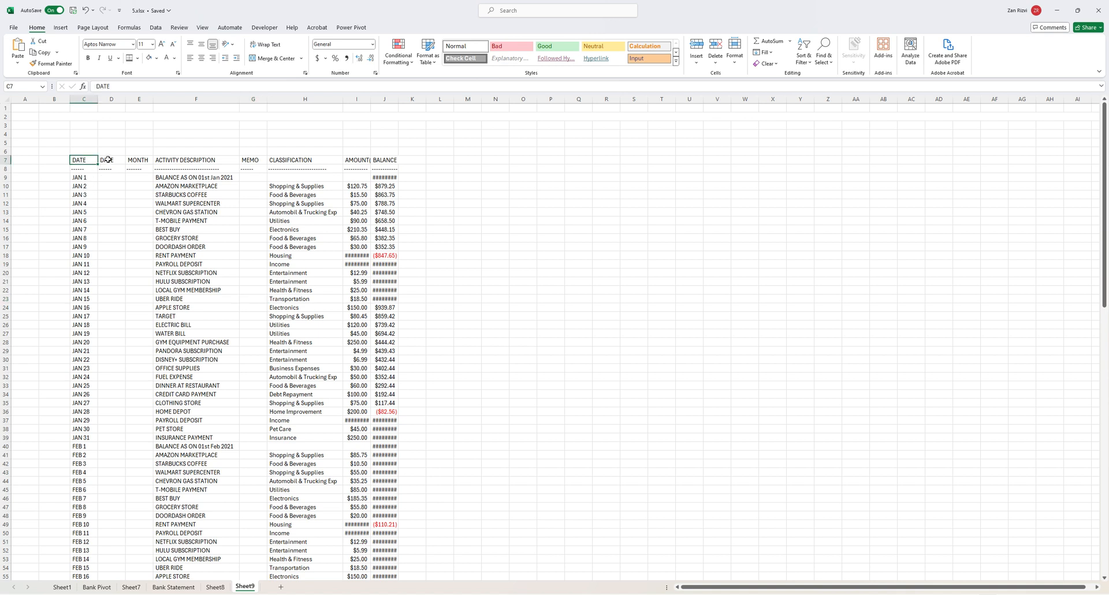
key(Right)
key(Right)
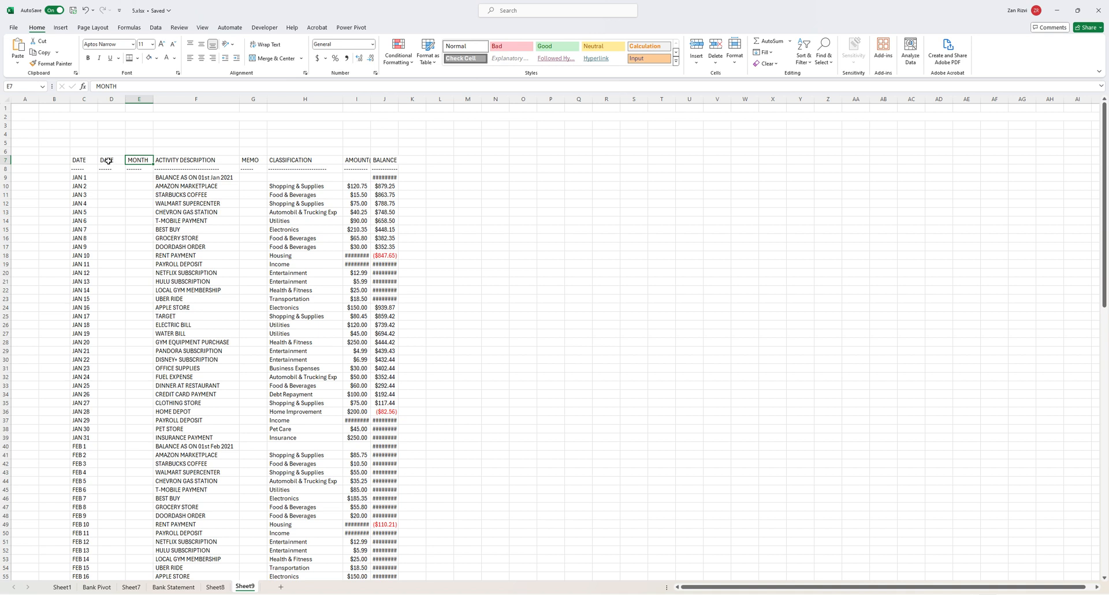
drag(139, 164, 106, 161)
click(112, 165)
click(107, 152)
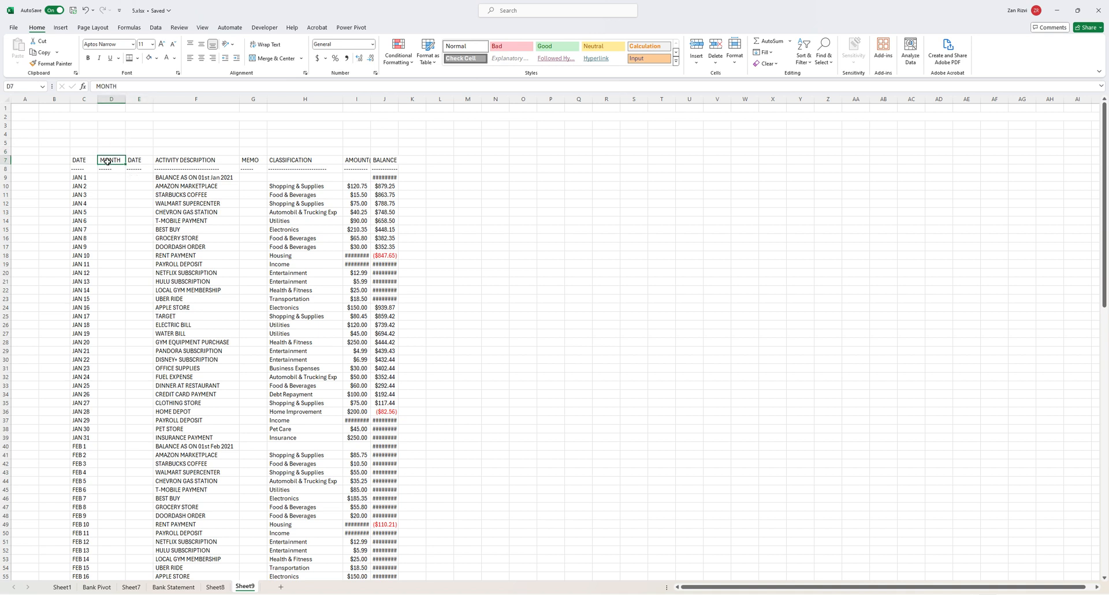
Split the dates in column C from C7 down with Text to Columns, delimited by spaces, replacing the existing data
click(83, 160)
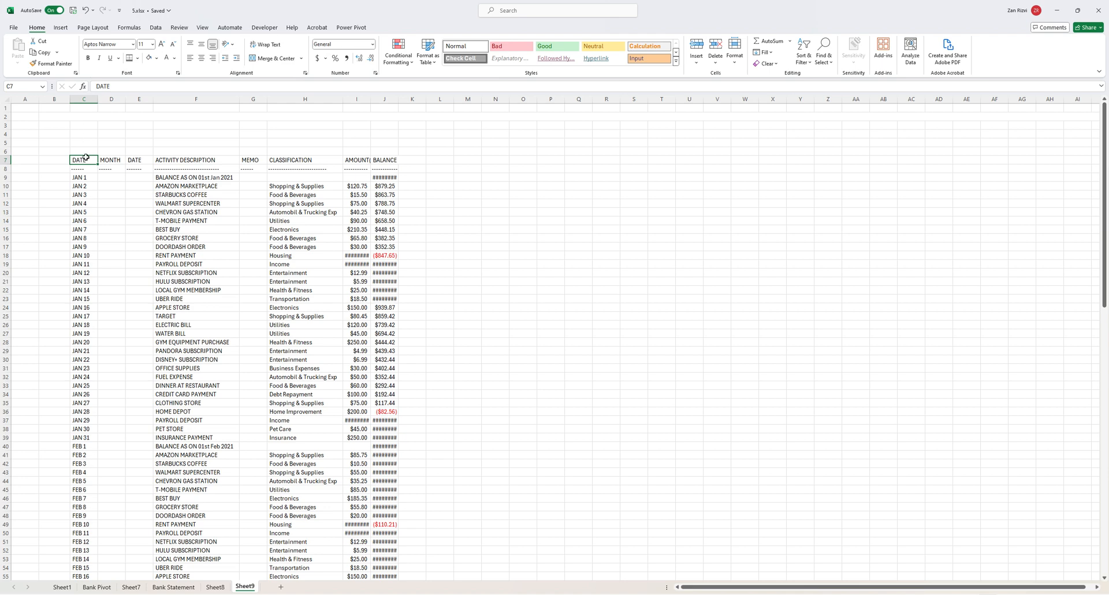
key(ctrl+shift+Down)
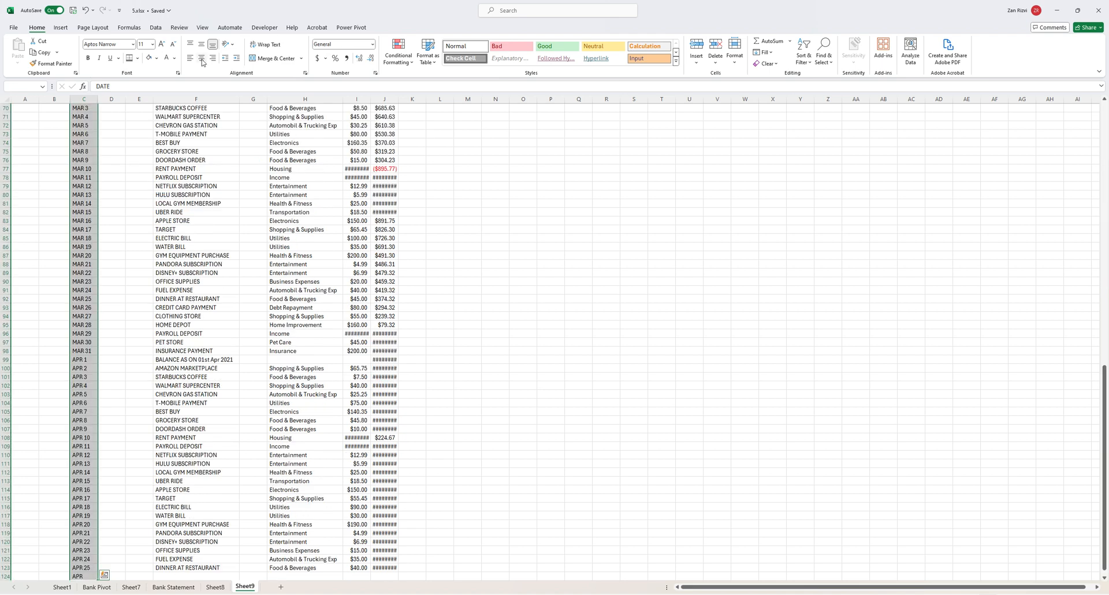
click(155, 28)
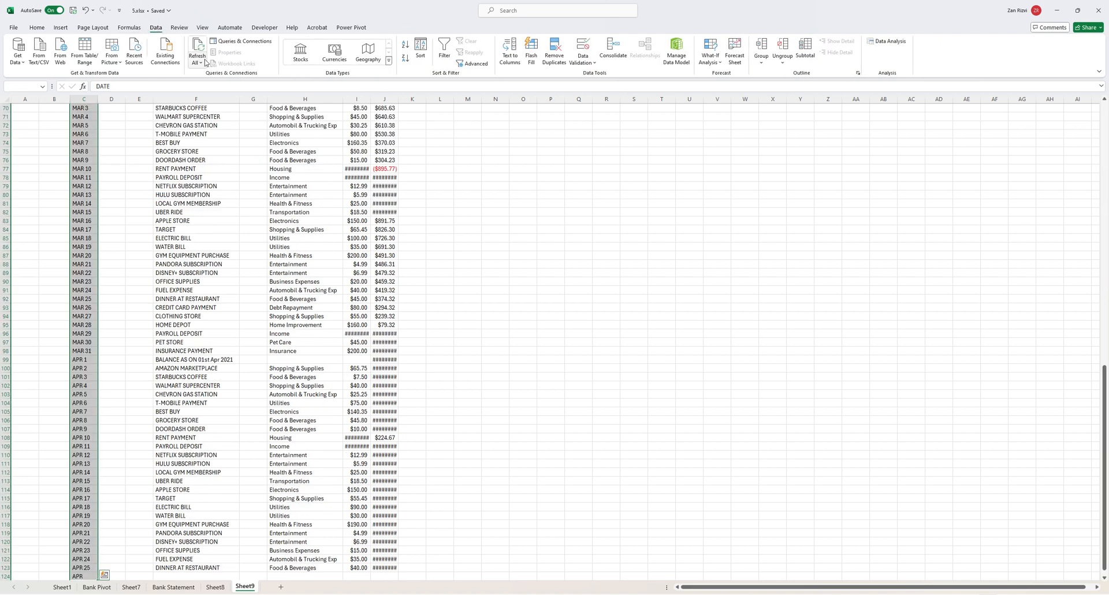
click(510, 51)
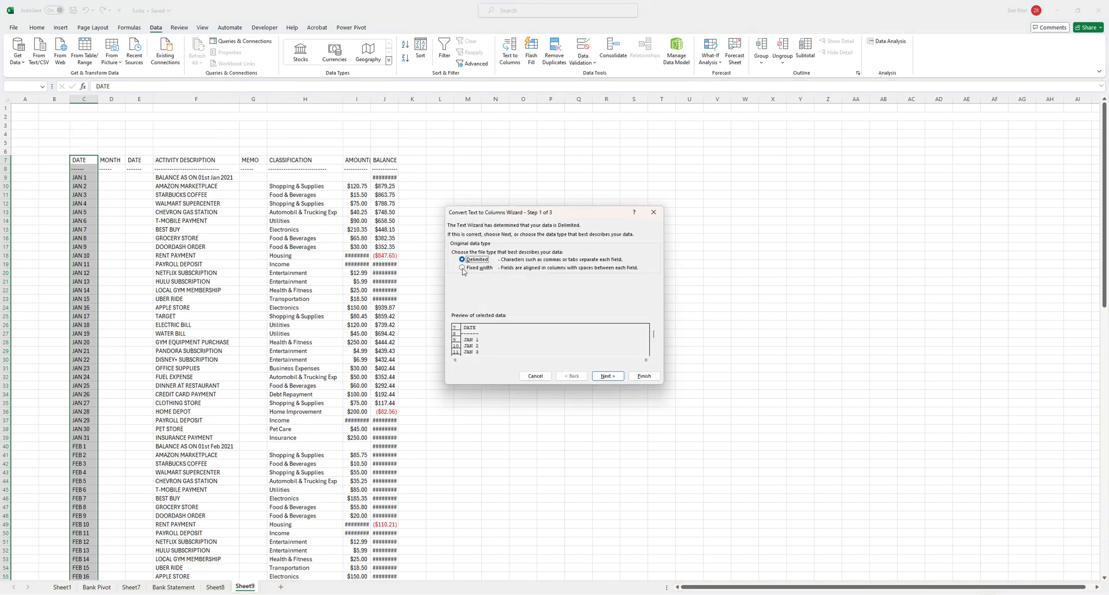
click(608, 376)
click(454, 275)
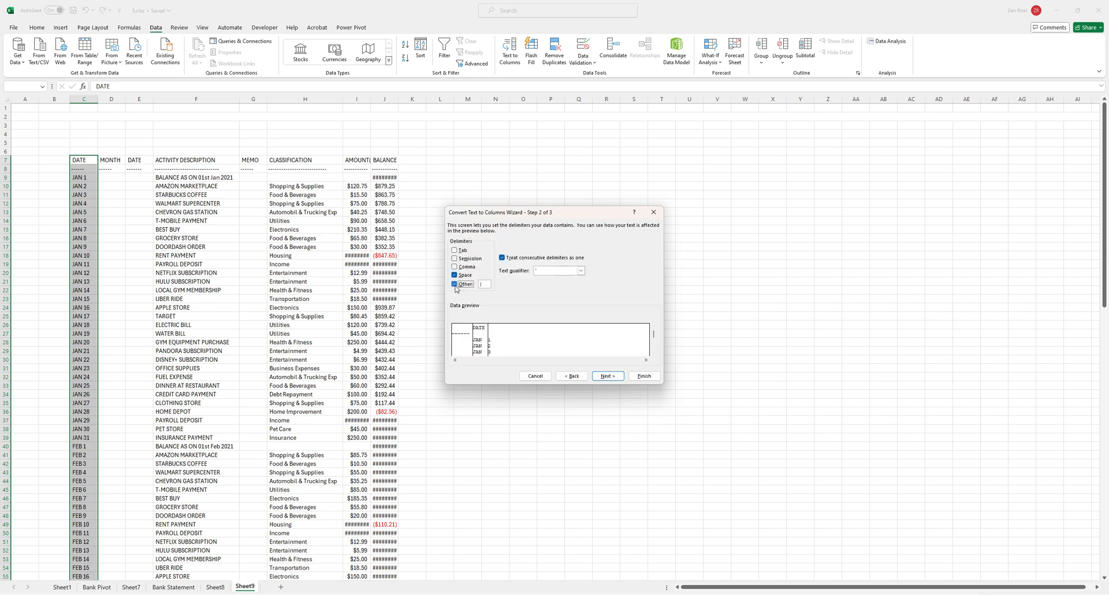
click(607, 375)
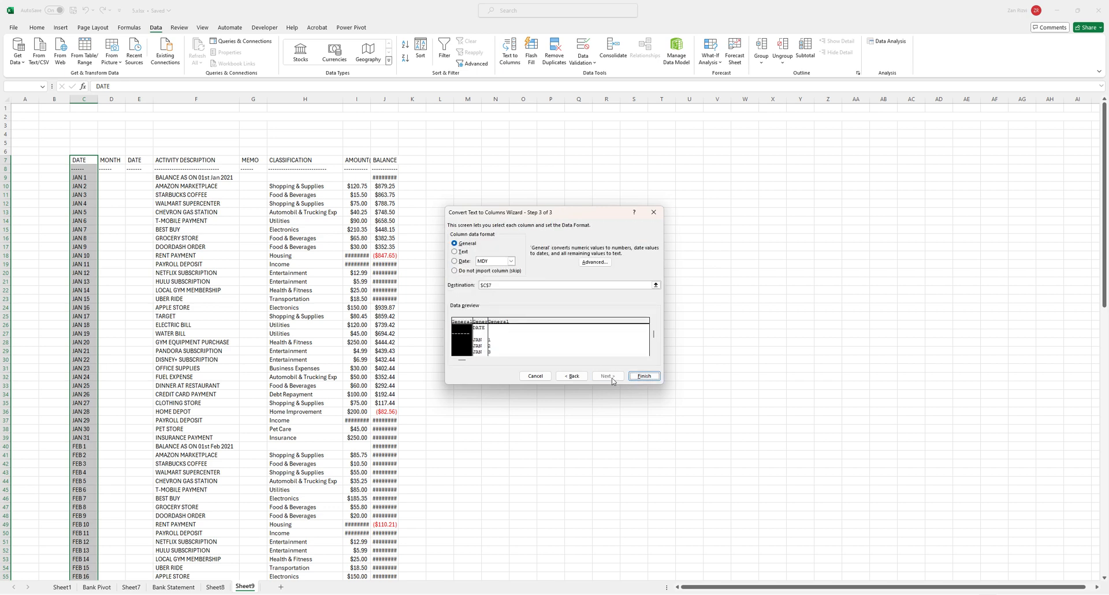
click(642, 377)
click(547, 335)
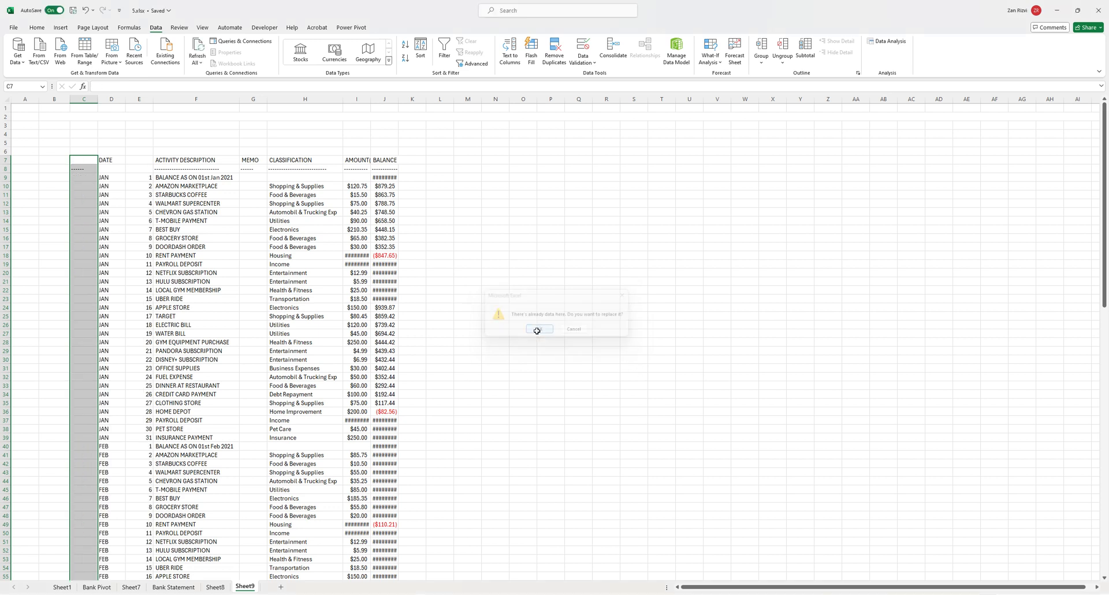
Check the separated month and day values in columns D and E, and undo the split and the header swap
click(79, 177)
click(107, 180)
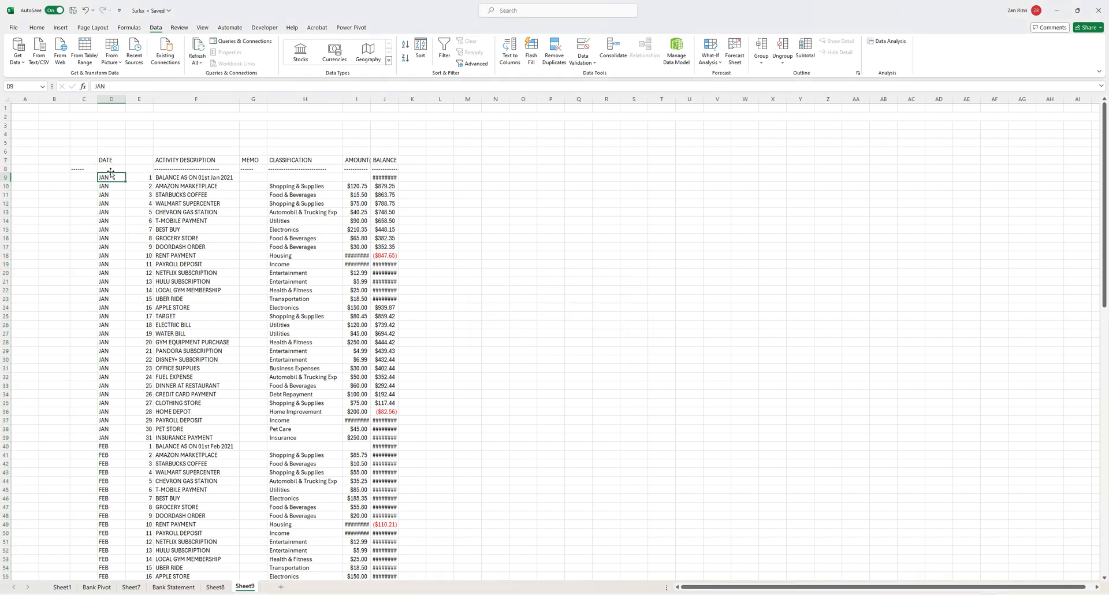
key(Right)
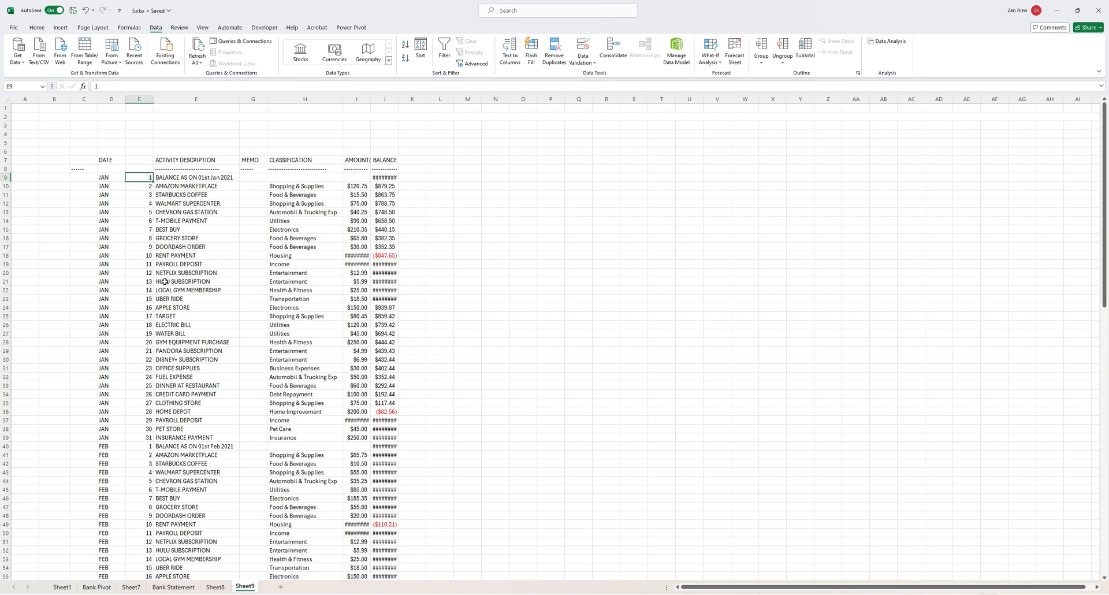
drag(106, 161, 109, 334)
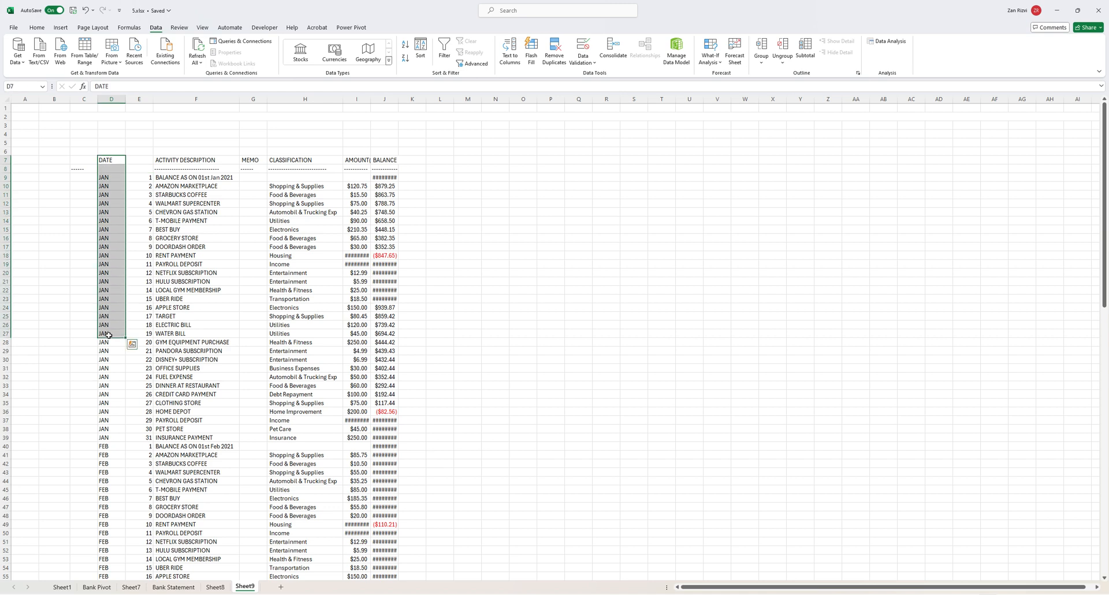
click(132, 291)
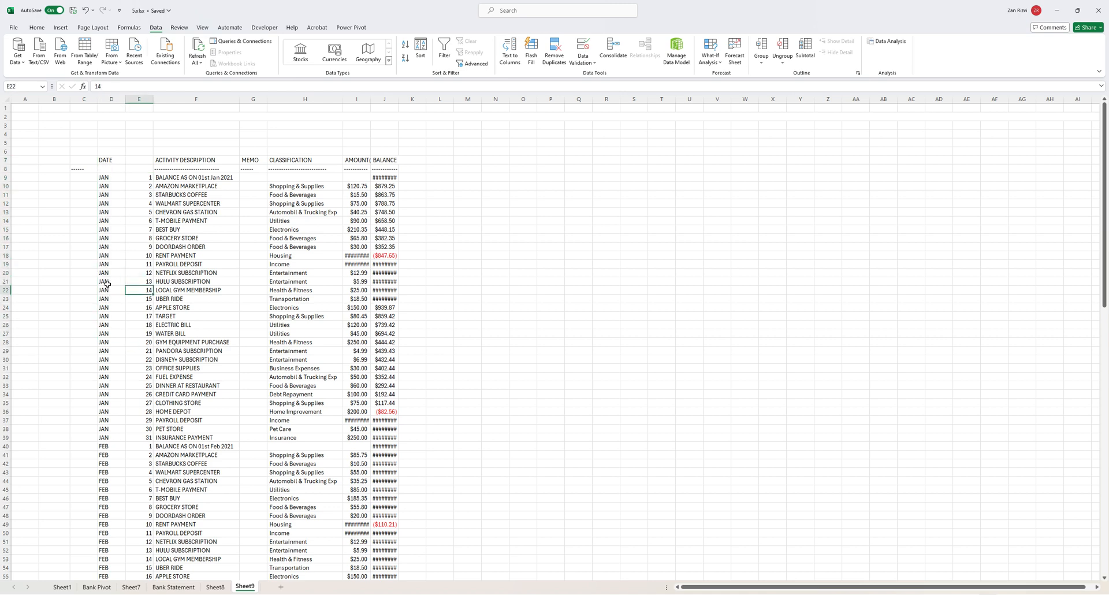
key(ctrl+z)
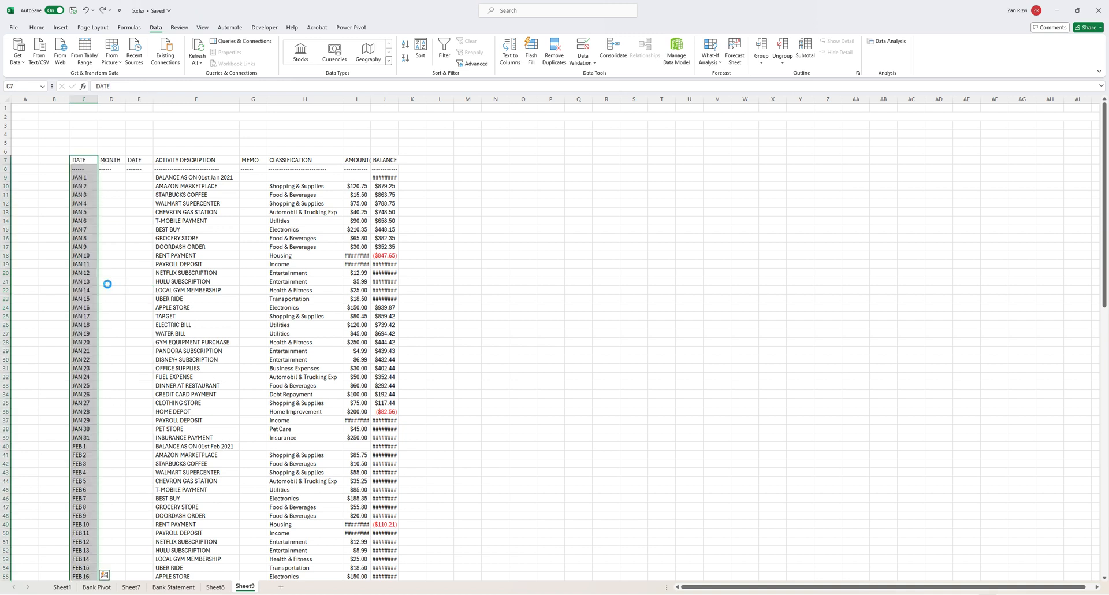
key(ctrl+z)
key(ctrl+z)
key(ctrl+z)
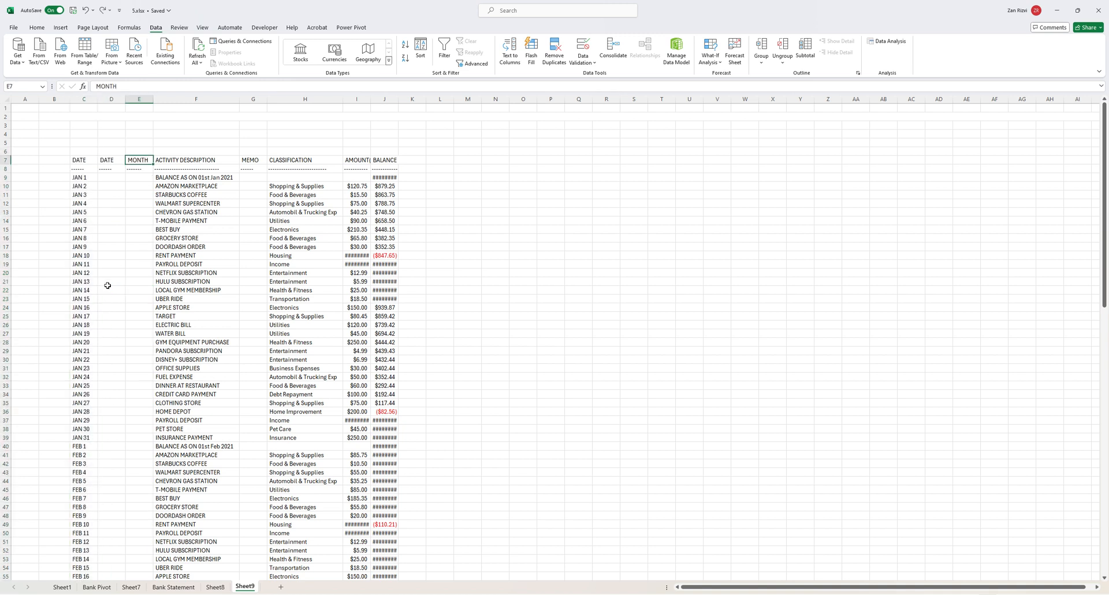
Apply the Short Date number format to the JAN 1 entry in C9
scroll(117, 354, down, 8)
scroll(117, 354, up, 8)
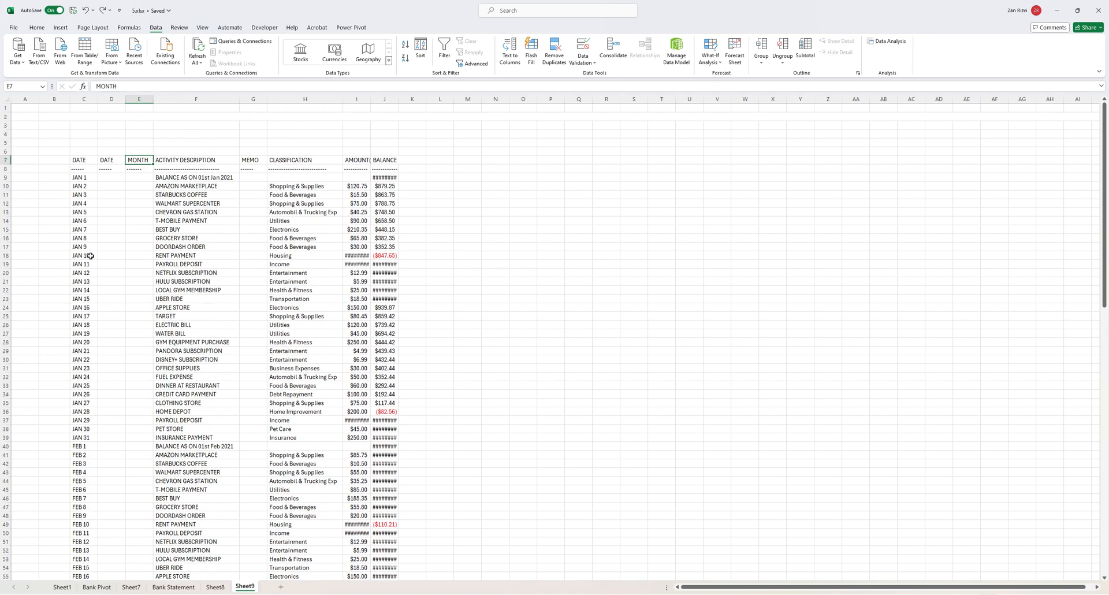
click(87, 177)
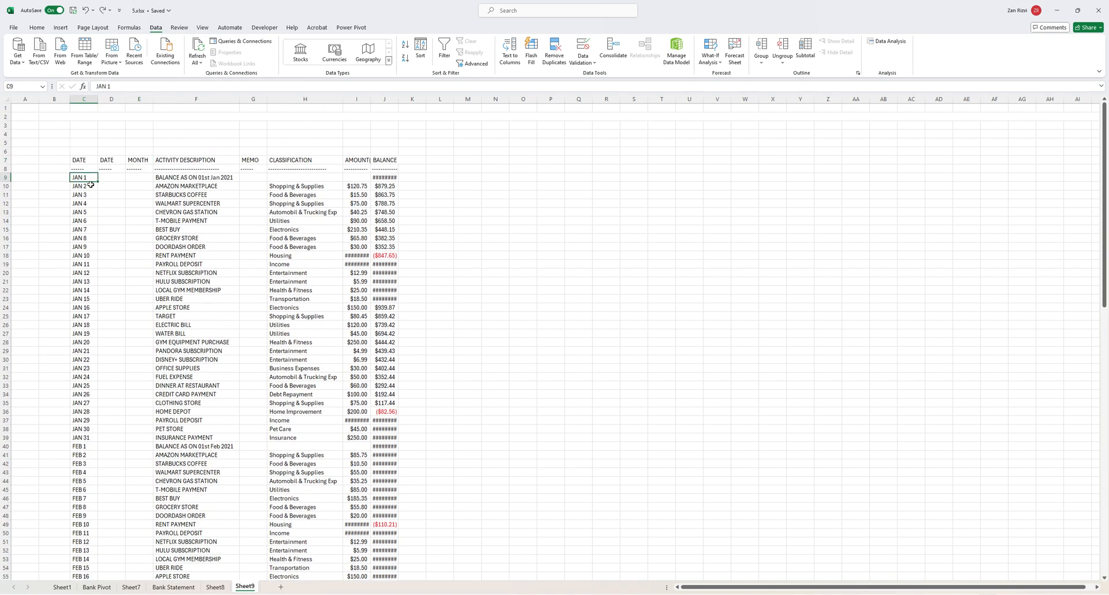
click(37, 27)
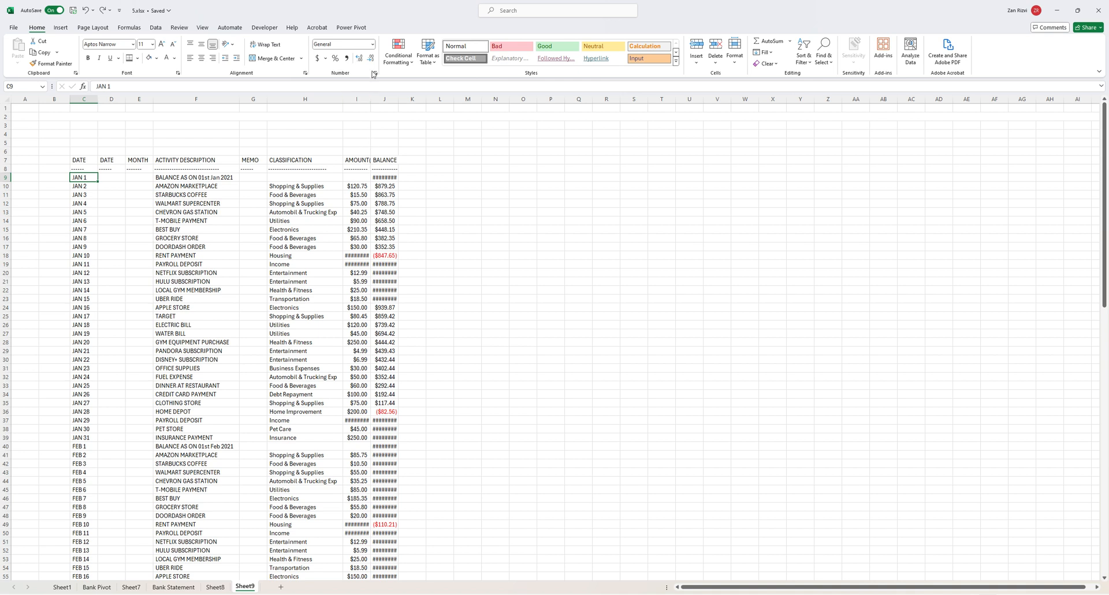
click(372, 44)
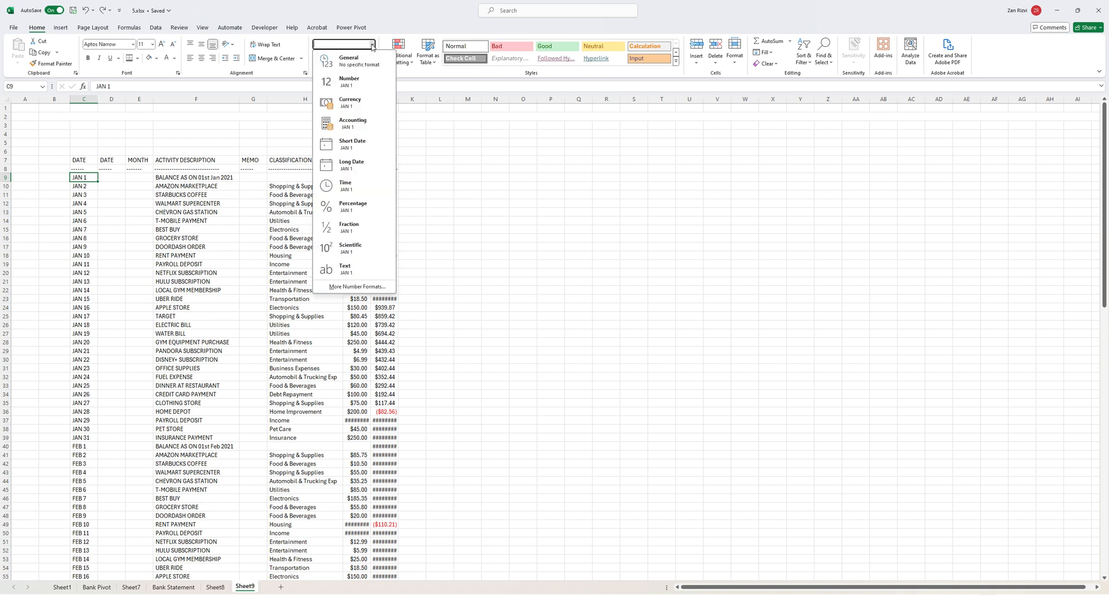
click(353, 144)
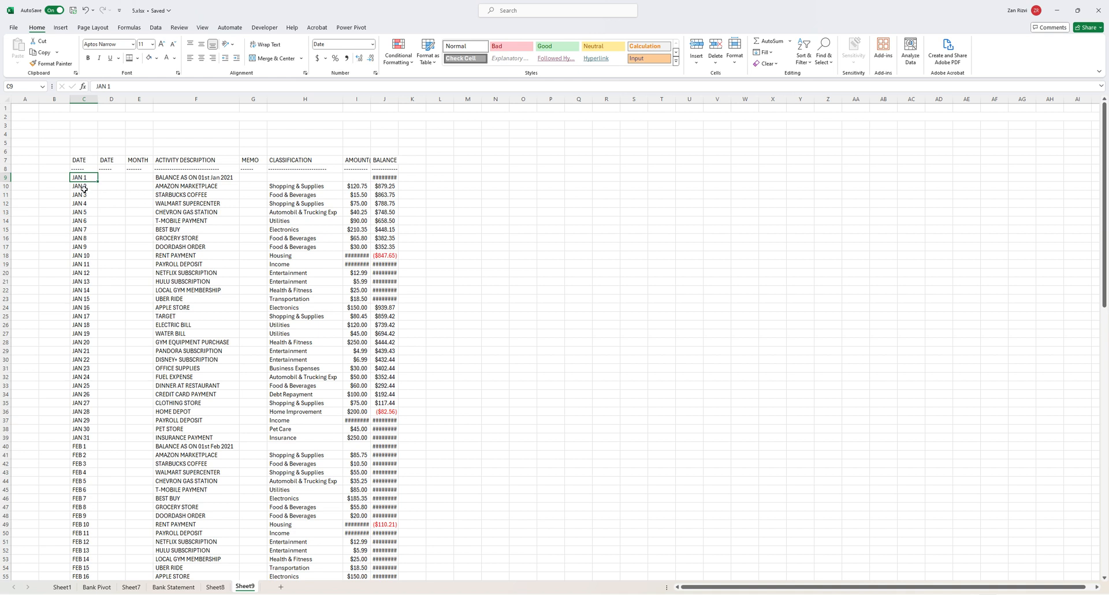
click(84, 188)
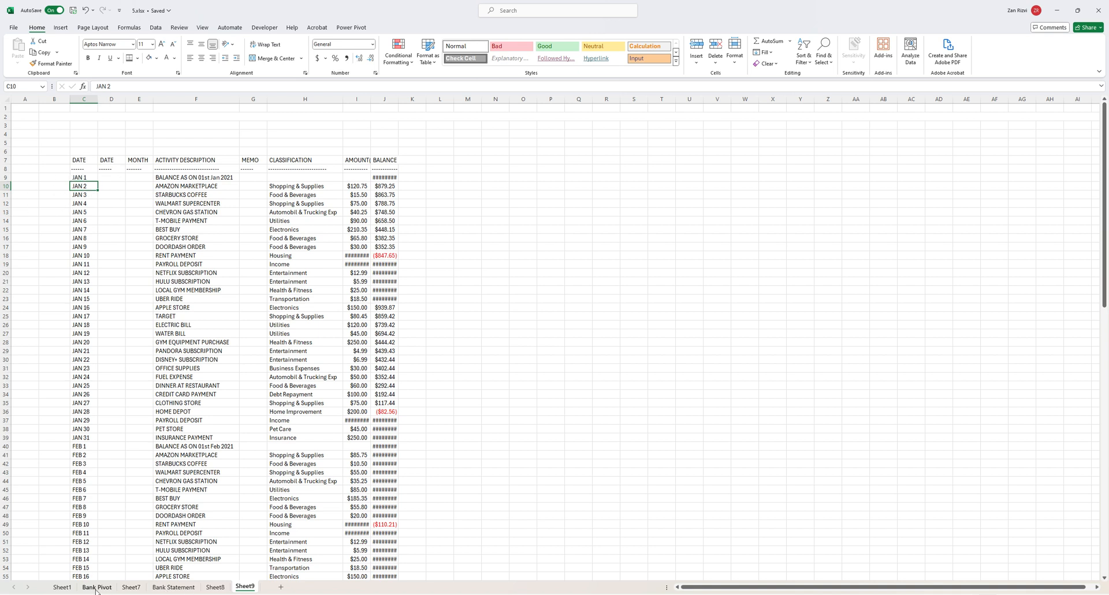
drag(84, 178, 84, 333)
click(121, 358)
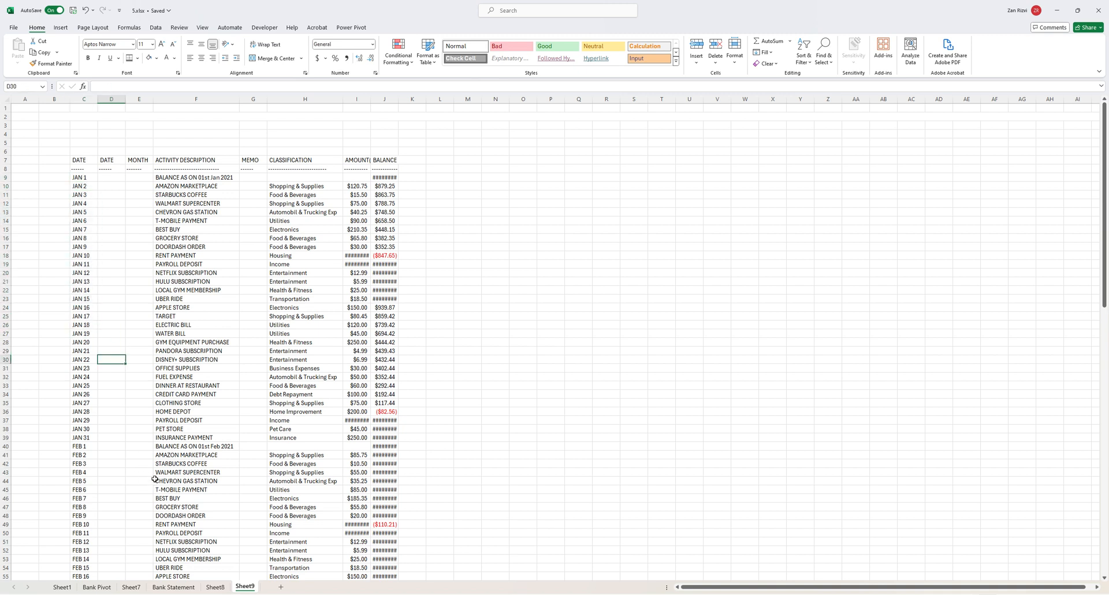